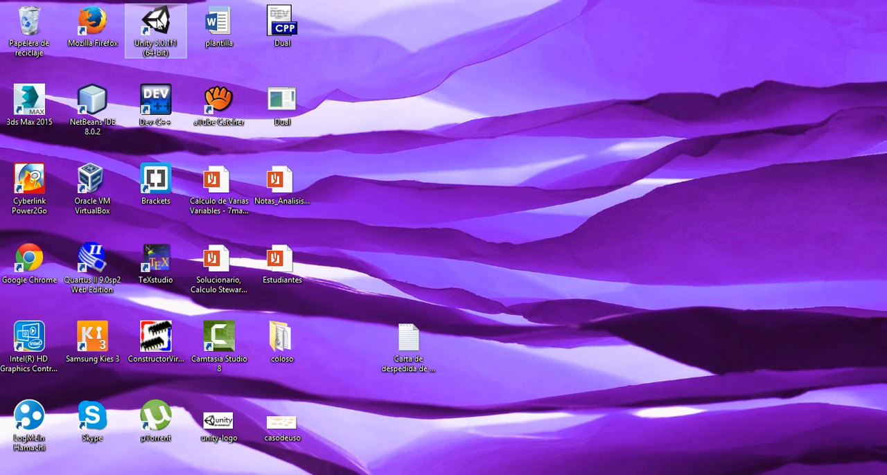
# Step: Launch Unity, open the existing Roll a Ball project and dismiss the editor update notice
pyautogui.click(160, 31)
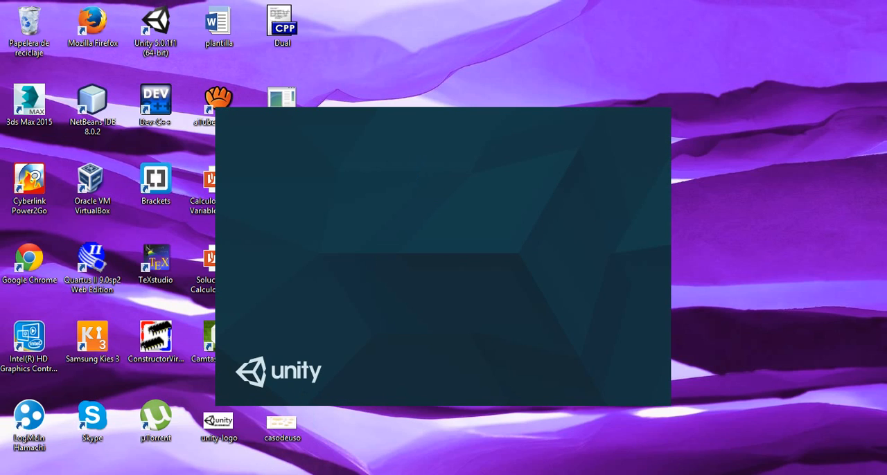
pyautogui.hotkey('alt', 'Tab')
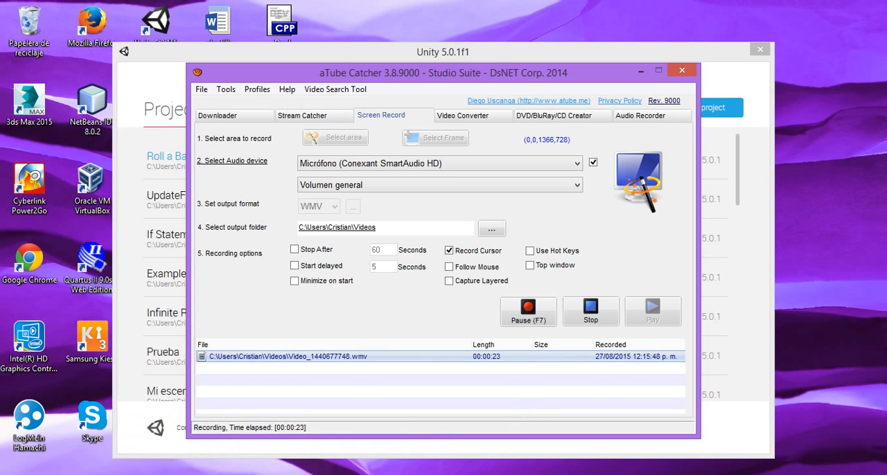
pyautogui.hotkey('alt', 'Tab')
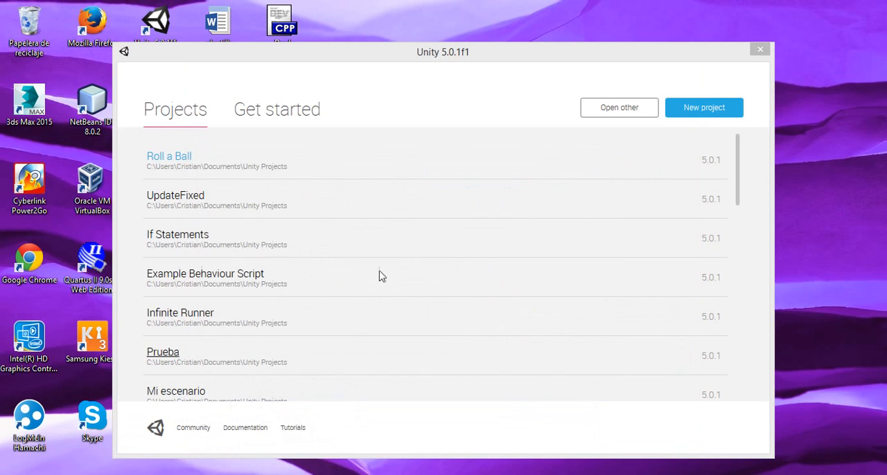
pyautogui.click(187, 158)
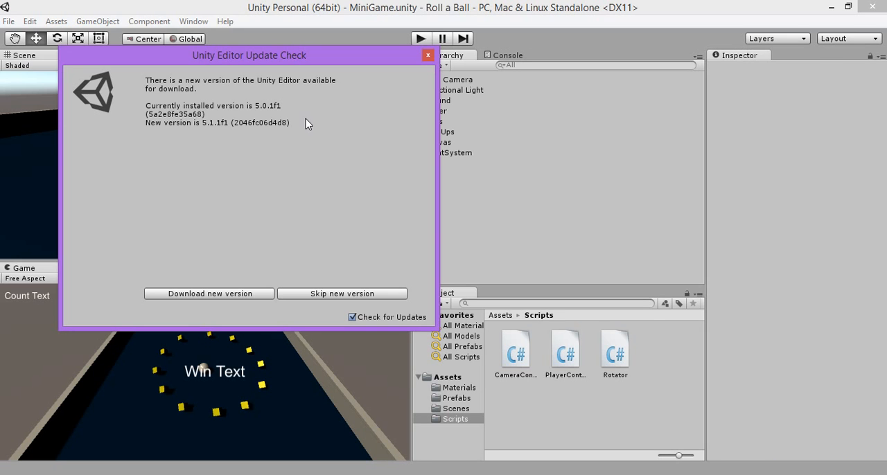
pyautogui.click(428, 55)
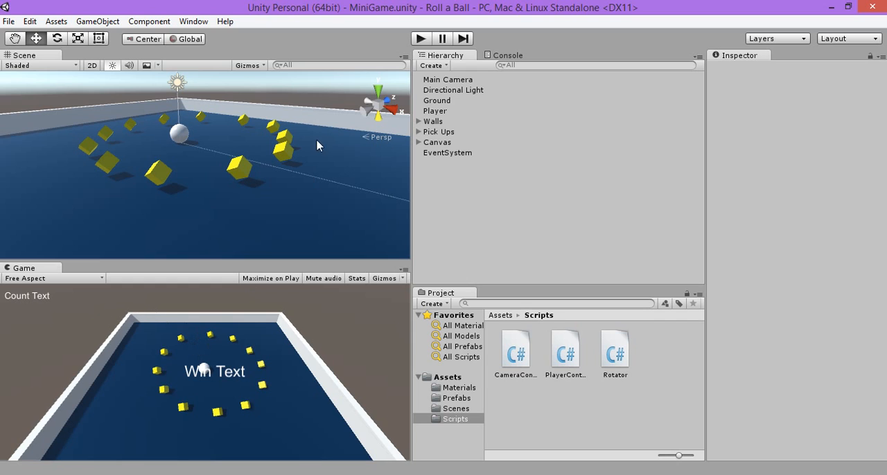
# Step: Play-test the MiniGame scene by rolling the ball around to collect the yellow pick-up cubes, and stop the game
pyautogui.click(422, 39)
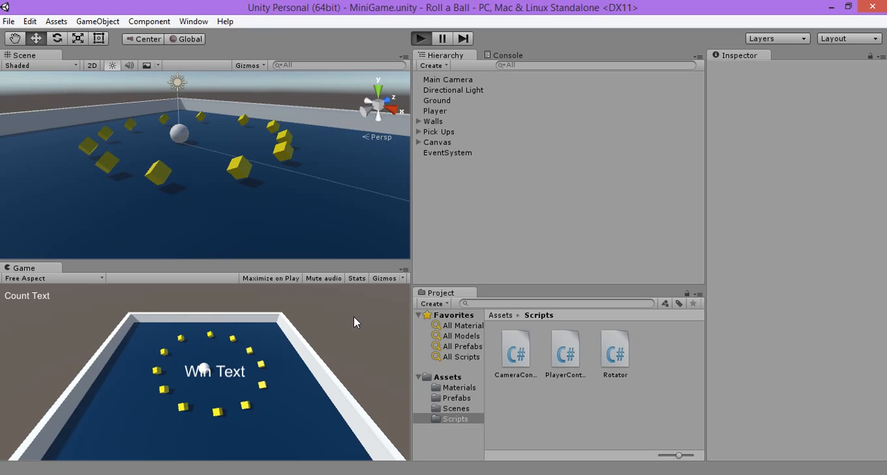
pyautogui.press('Up')
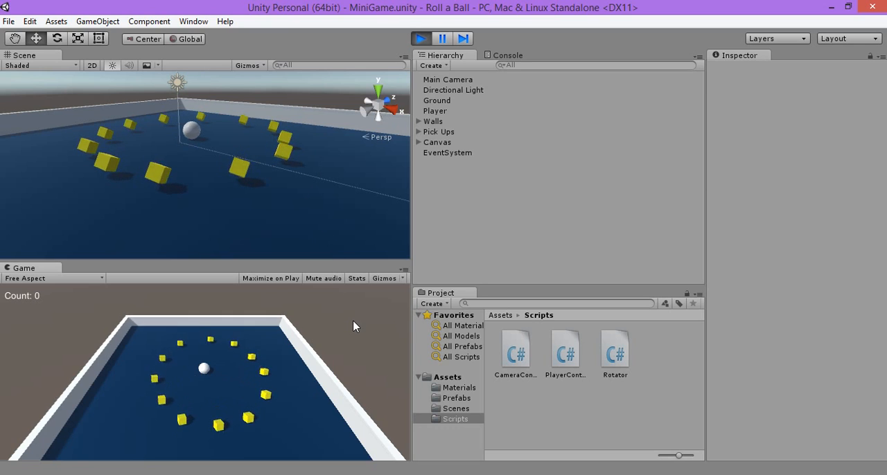
pyautogui.press('Right')
pyautogui.press('Down')
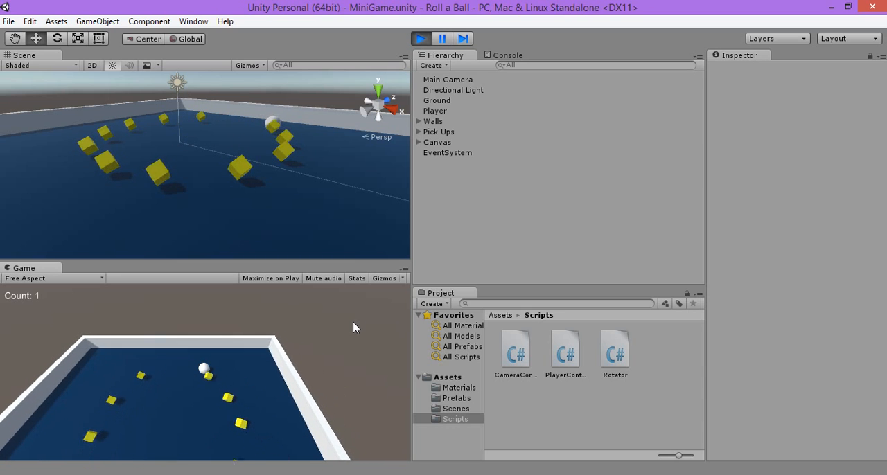
pyautogui.press('Left')
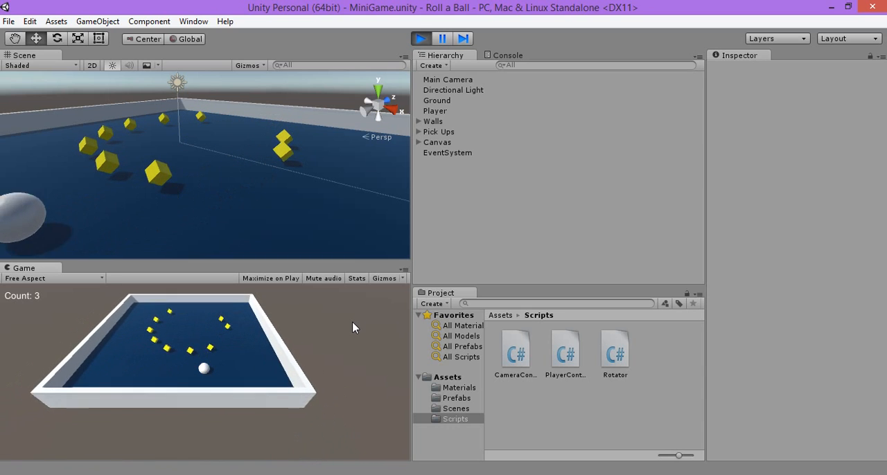
pyautogui.press('Up')
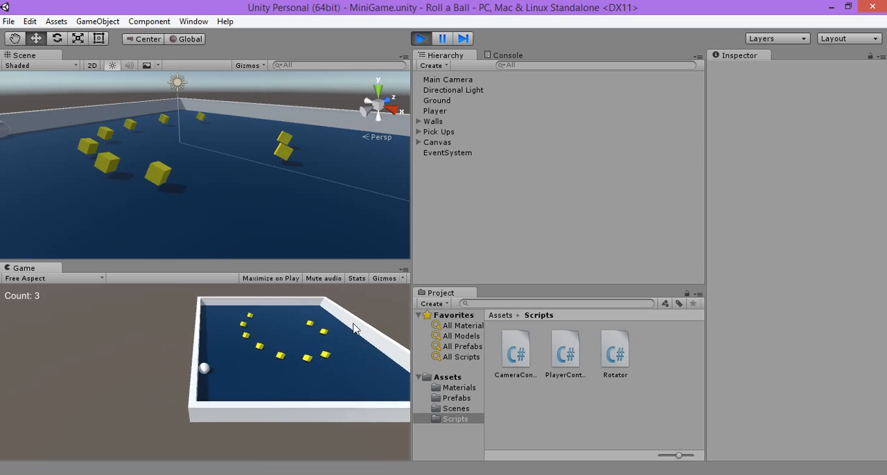
pyautogui.press('Right')
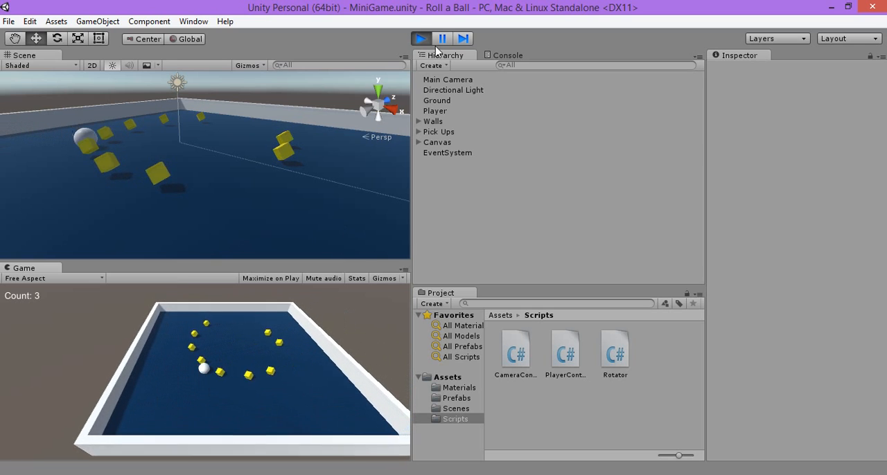
pyautogui.click(420, 38)
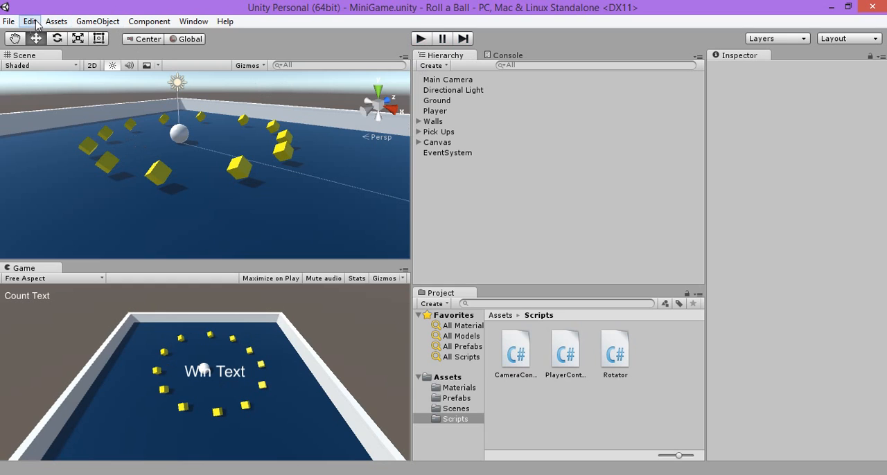
# Step: Create a new 3D project named "Roll a Ball(1)" in the Unity Projects folder
pyautogui.click(143, 23)
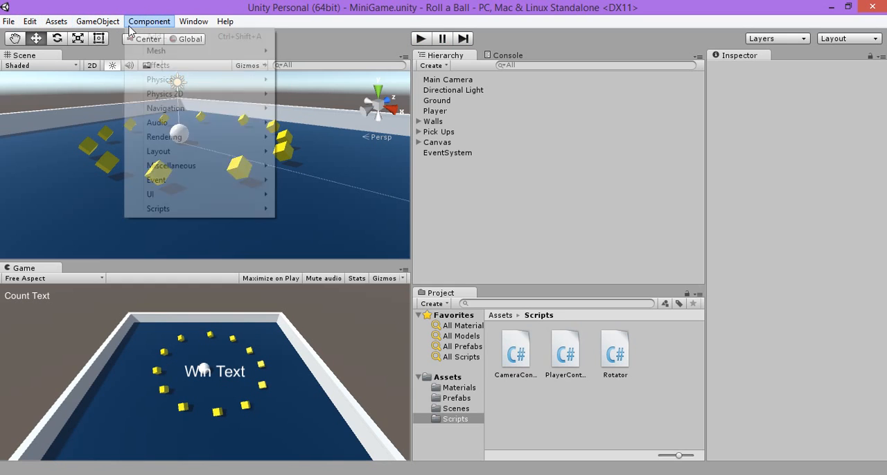
pyautogui.moveTo(12, 25)
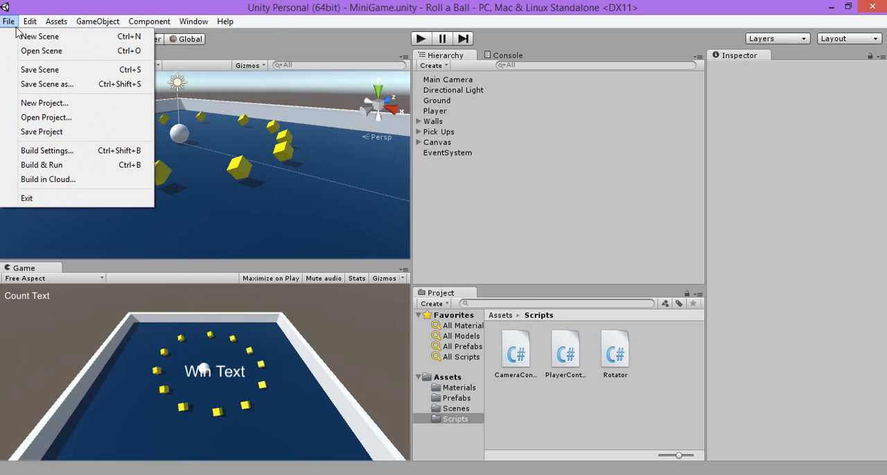
pyautogui.click(52, 102)
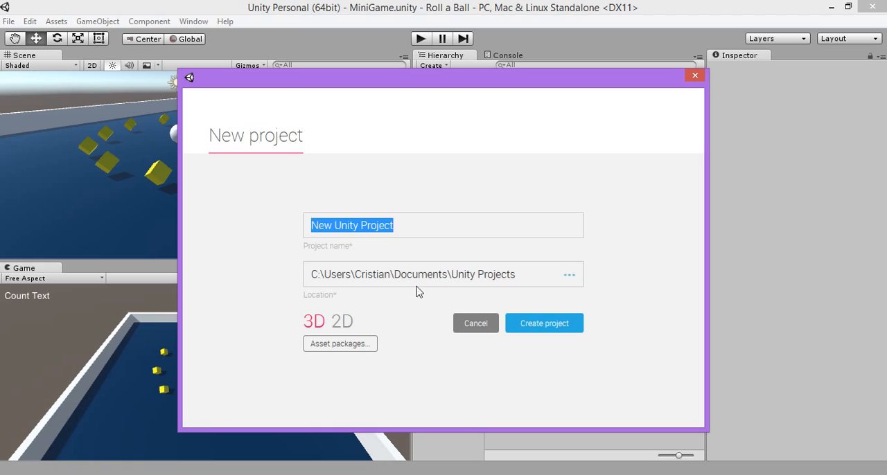
pyautogui.write('Roll ')
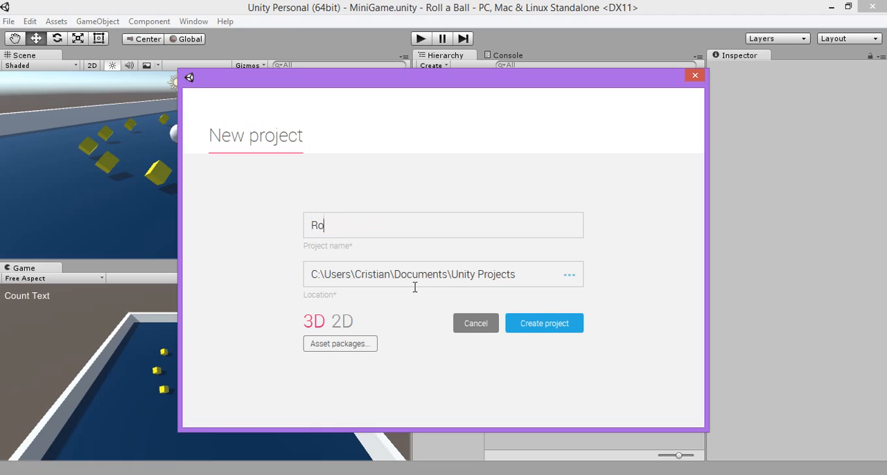
pyautogui.write('A')
pyautogui.press('BackSpace')
pyautogui.press('BackSpace')
pyautogui.write('a BAl')
pyautogui.press('BackSpace')
pyautogui.press('BackSpace')
pyautogui.write('all')
pyautogui.write('()')
pyautogui.press('Left')
pyautogui.write('1')
pyautogui.click(526, 325)
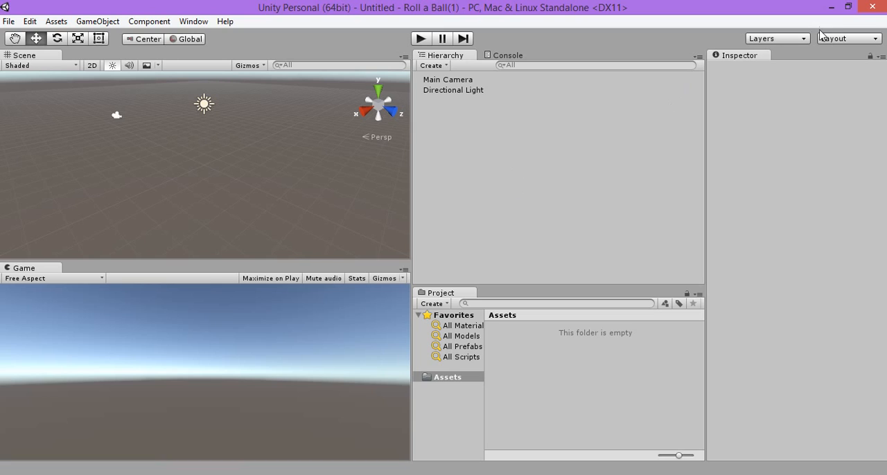
# Step: Apply the 2 by 3 layout, dock the Project panel beneath the Hierarchy and widen both by narrowing the Inspector
pyautogui.click(874, 40)
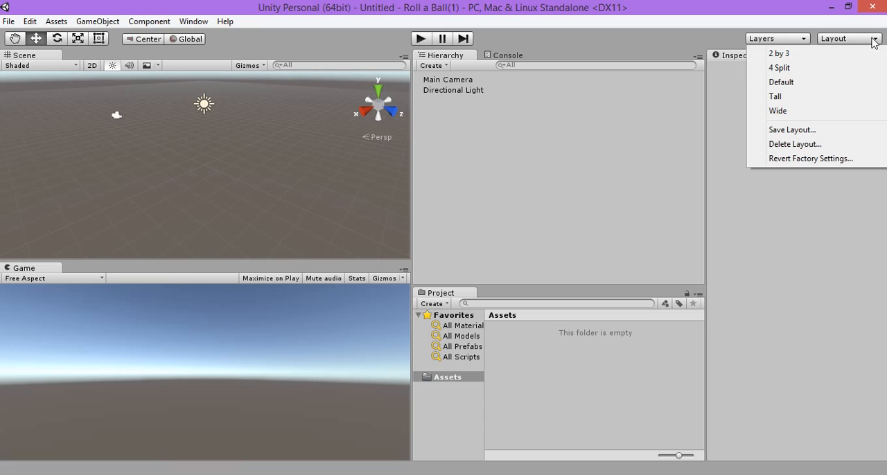
pyautogui.click(795, 56)
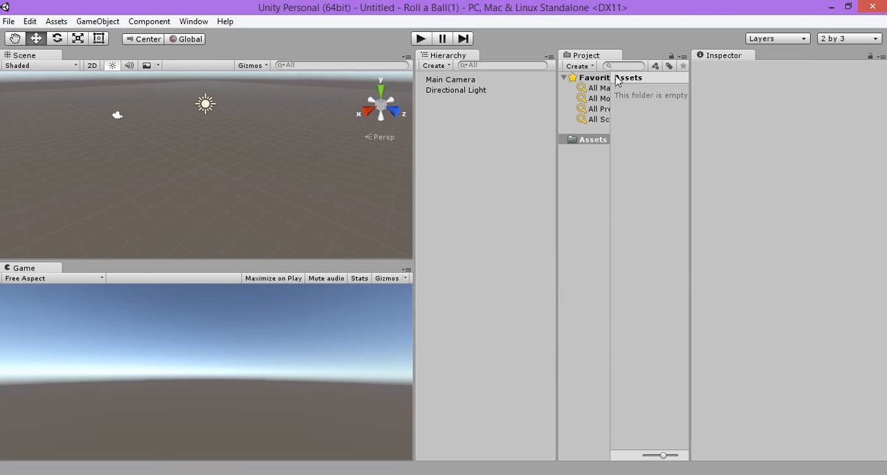
pyautogui.moveTo(608, 55); pyautogui.dragTo(468, 378)
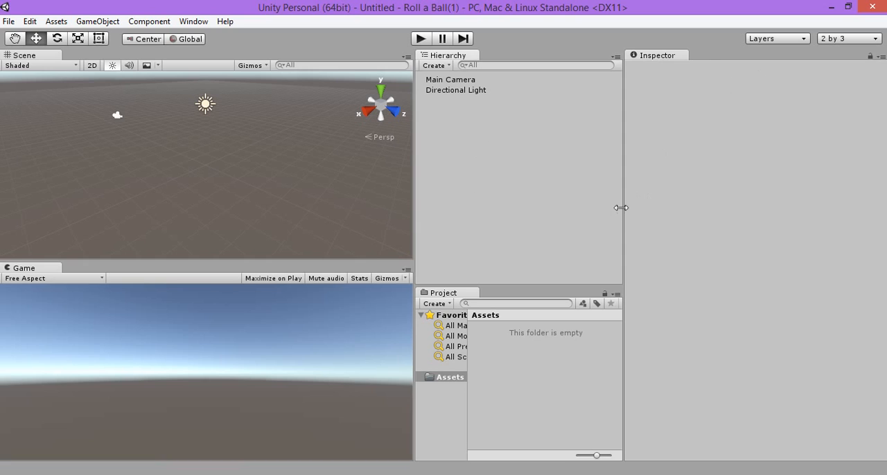
pyautogui.moveTo(624, 208); pyautogui.dragTo(690, 194)
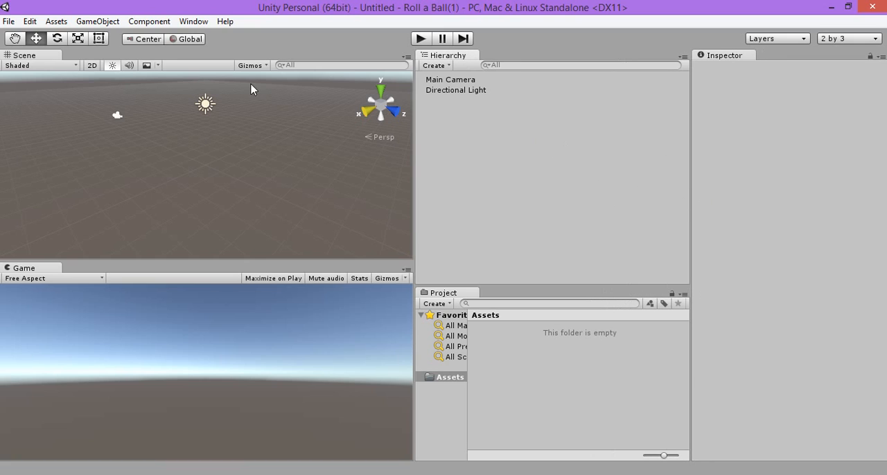
# Step: Add a 3D Plane object to the scene
pyautogui.click(103, 25)
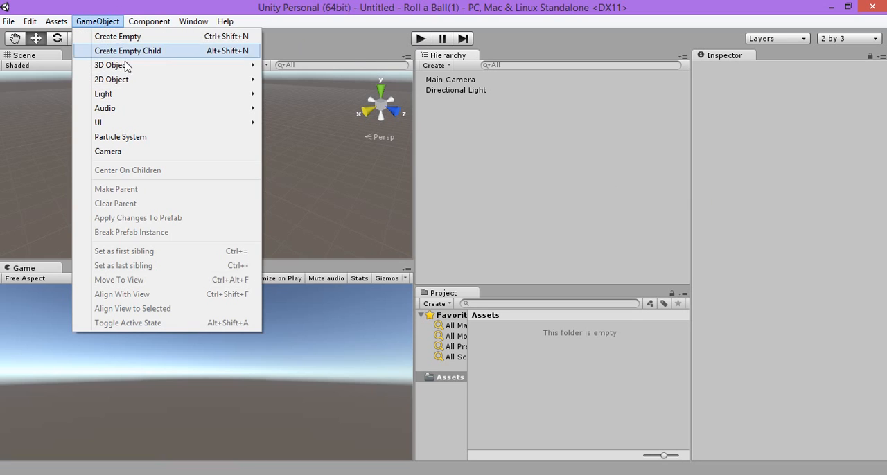
pyautogui.moveTo(135, 67)
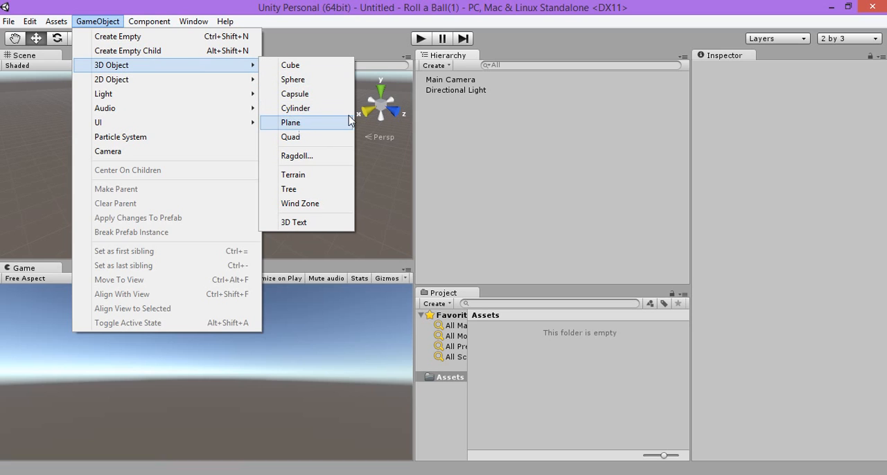
pyautogui.click(443, 66)
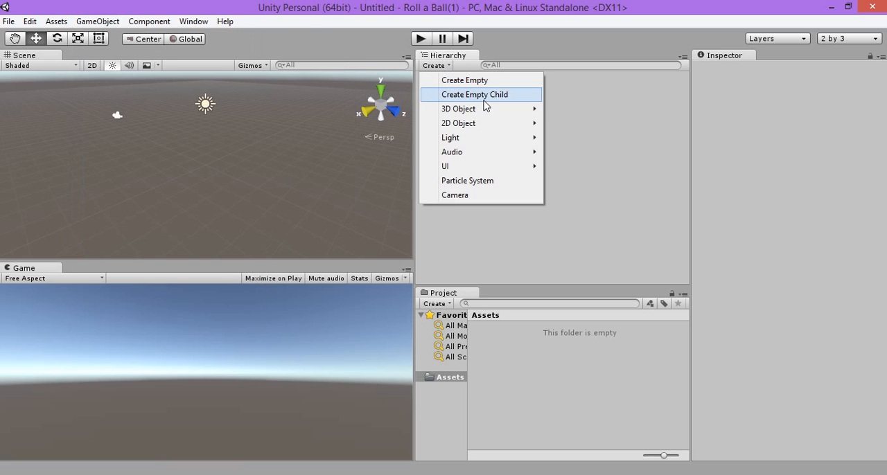
pyautogui.moveTo(508, 113)
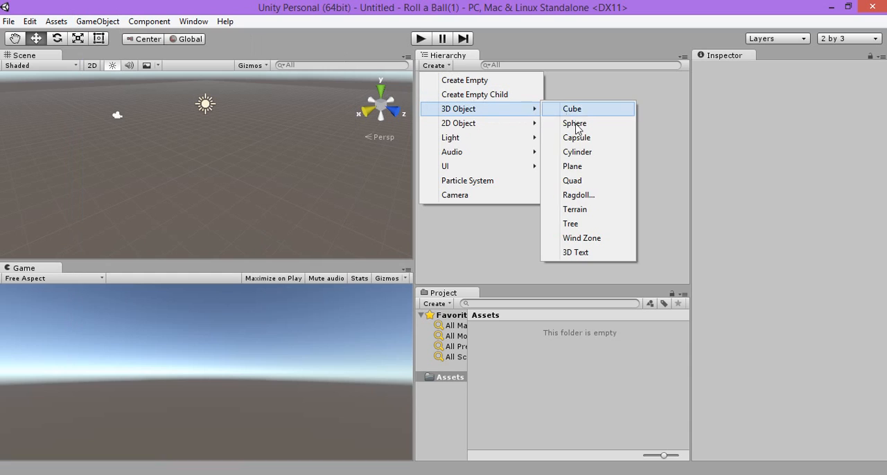
pyautogui.click(572, 167)
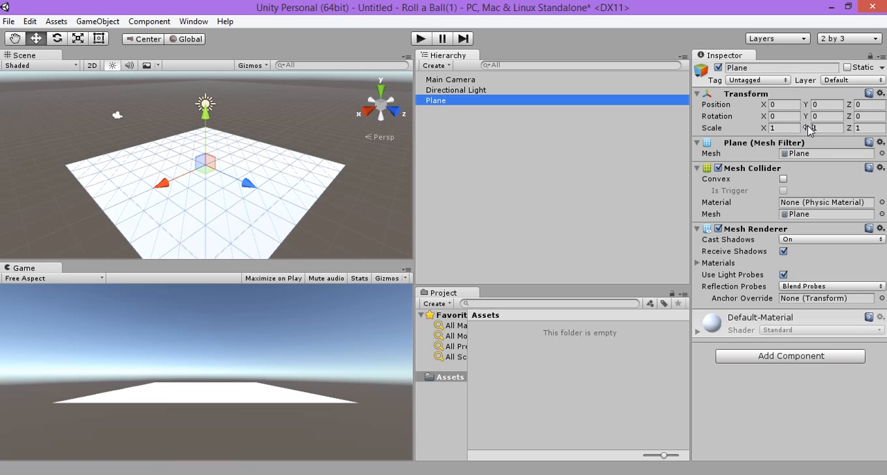
# Step: Try Y scales of 8.19 and -4.09 on the plane and inspect it from below in the scene
pyautogui.moveTo(816, 131); pyautogui.dragTo(839, 132)
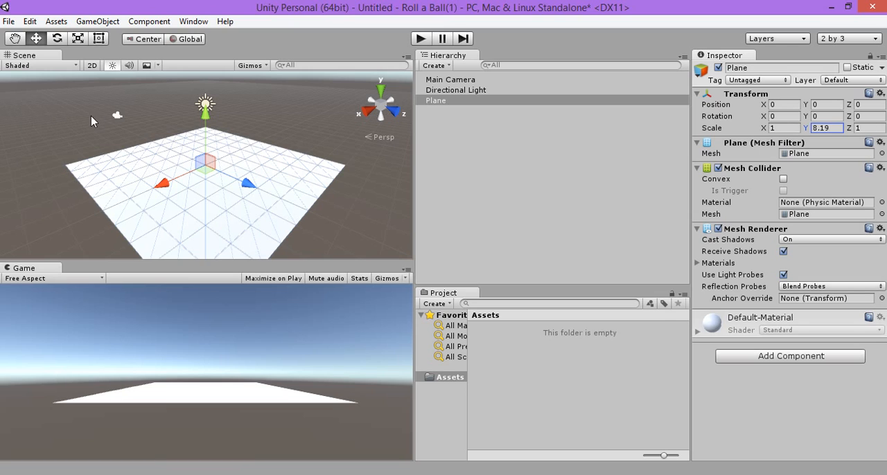
pyautogui.moveTo(91, 116); pyautogui.dragTo(695, 141)
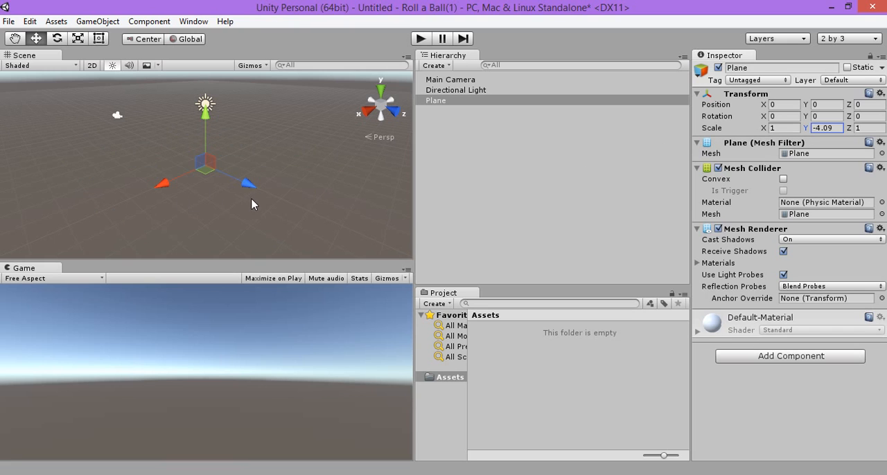
pyautogui.keyDown('alt'); pyautogui.moveTo(251, 199); pyautogui.dragTo(234, 6); pyautogui.keyUp('alt')
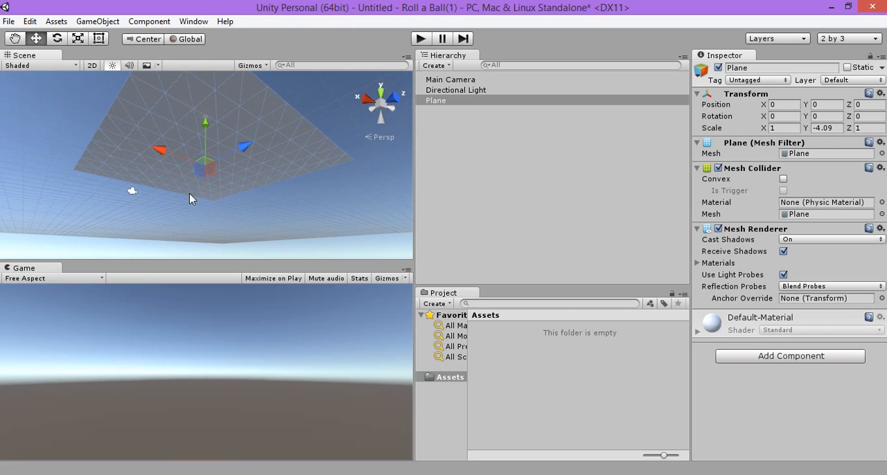
pyautogui.keyDown('alt'); pyautogui.moveTo(220, 154); pyautogui.dragTo(234, 258); pyautogui.keyUp('alt')
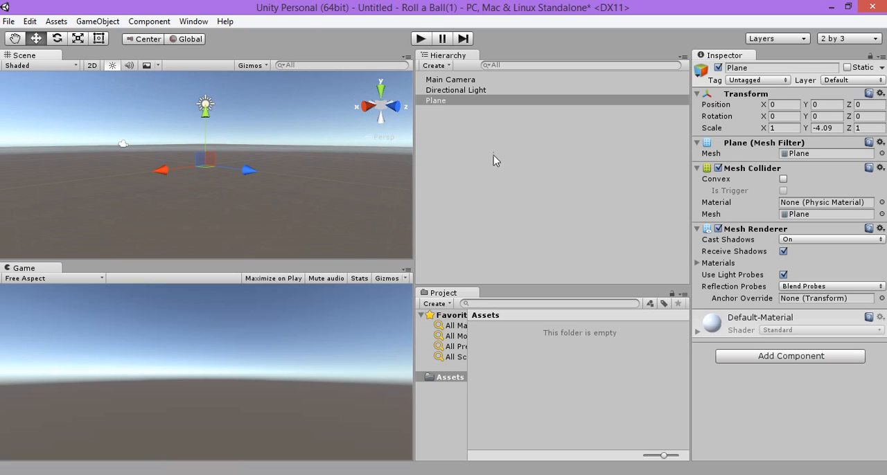
# Step: Test the plane's Y scale at 4.099 and 0, and set it back to 1
pyautogui.click(824, 128)
pyautogui.write('4.09')
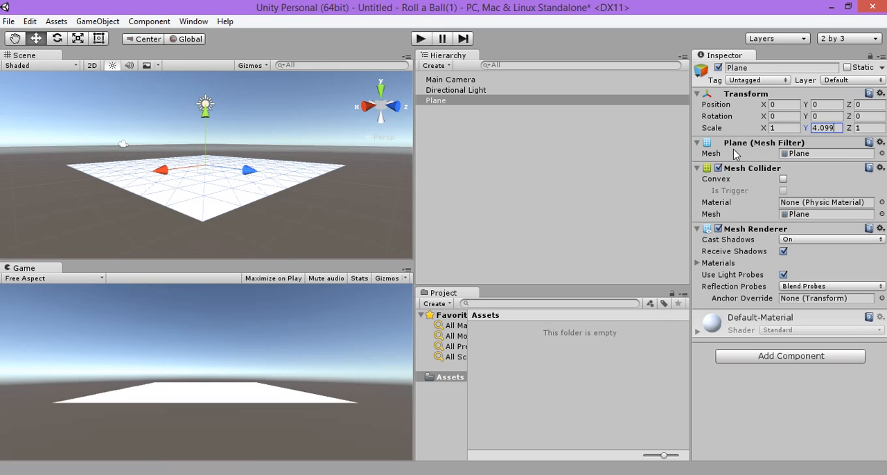
pyautogui.press('Return')
pyautogui.write('0')
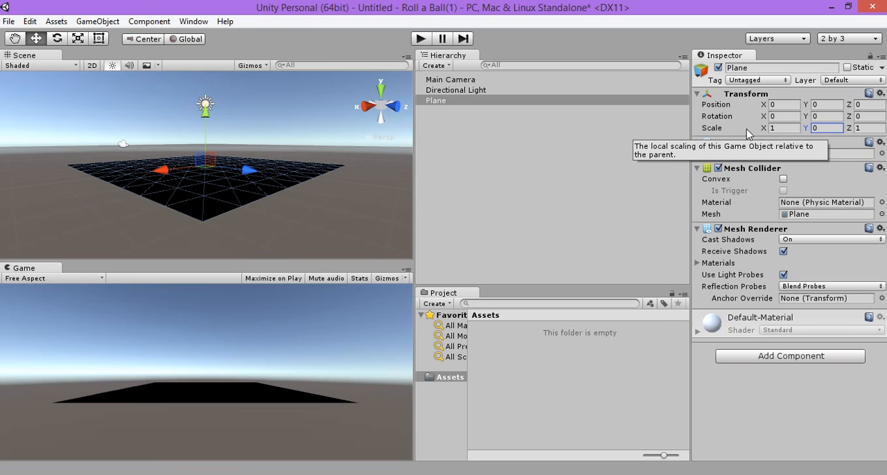
pyautogui.click(819, 128)
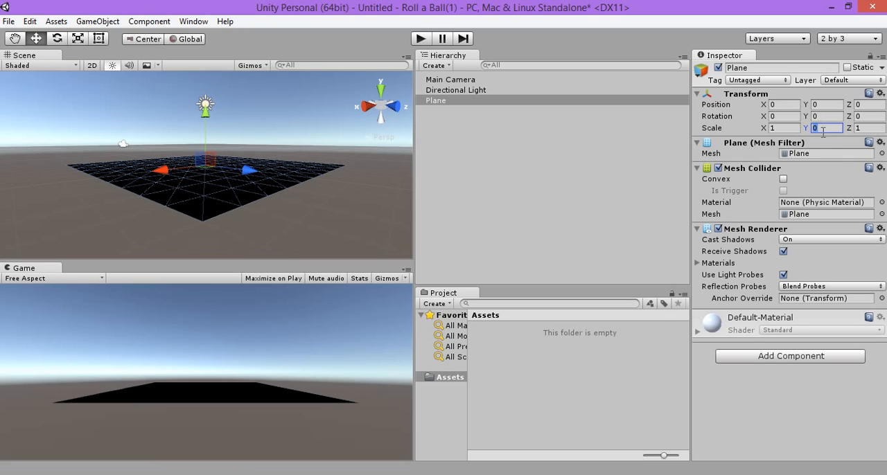
pyautogui.write('1')
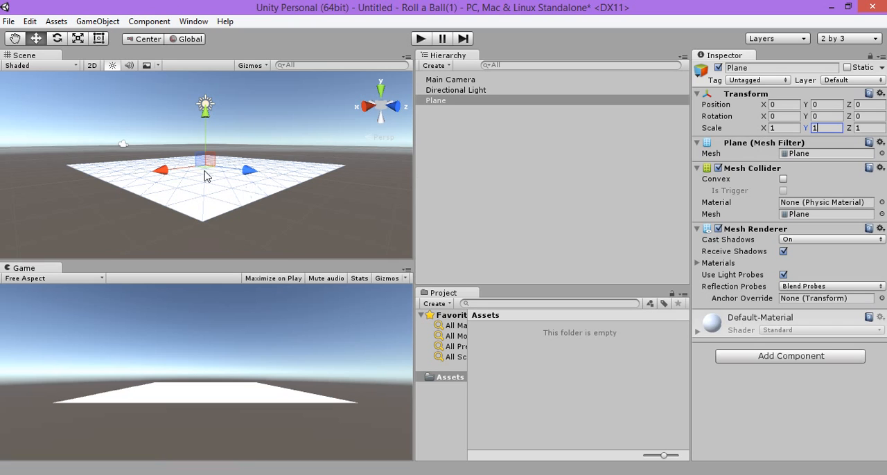
pyautogui.keyDown('alt'); pyautogui.moveTo(204, 176); pyautogui.dragTo(263, 182); pyautogui.keyUp('alt')
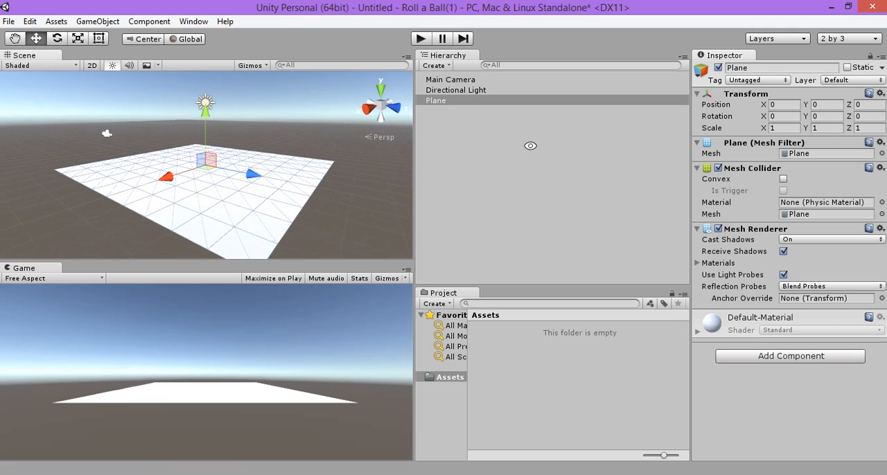
# Step: Set the plane's X scale to 2 and its Z scale to 2
pyautogui.click(779, 128)
pyautogui.write('10')
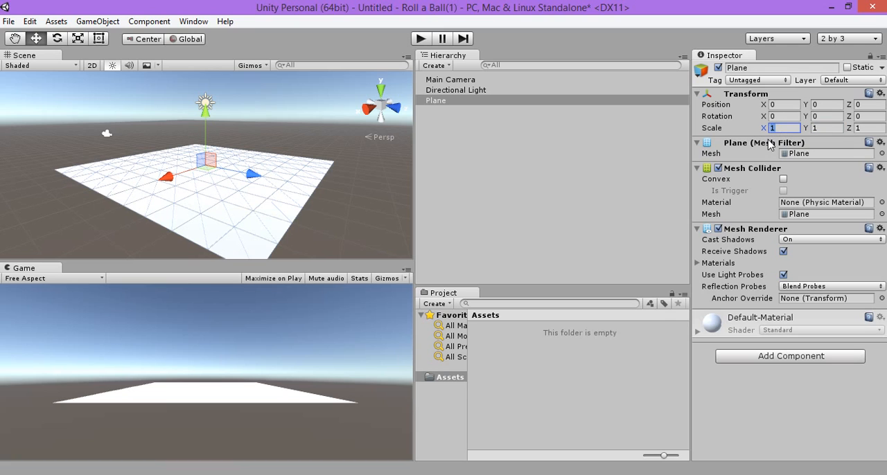
pyautogui.press('Return')
pyautogui.write('2')
pyautogui.click(874, 128)
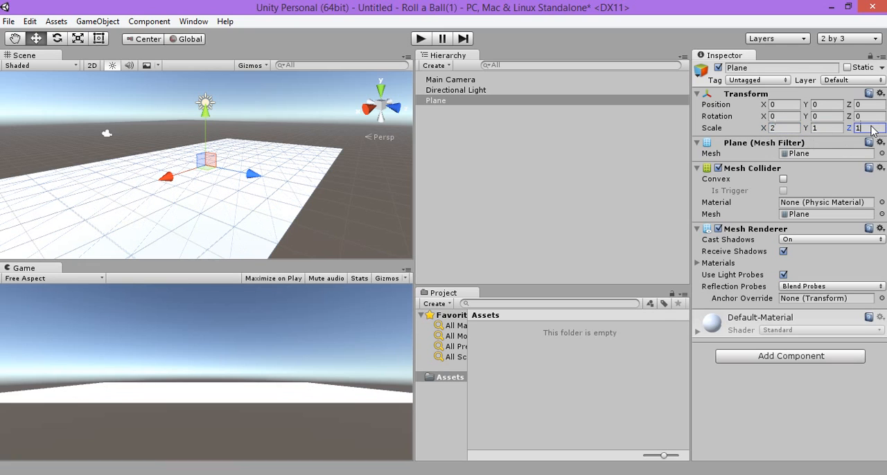
pyautogui.write('2')
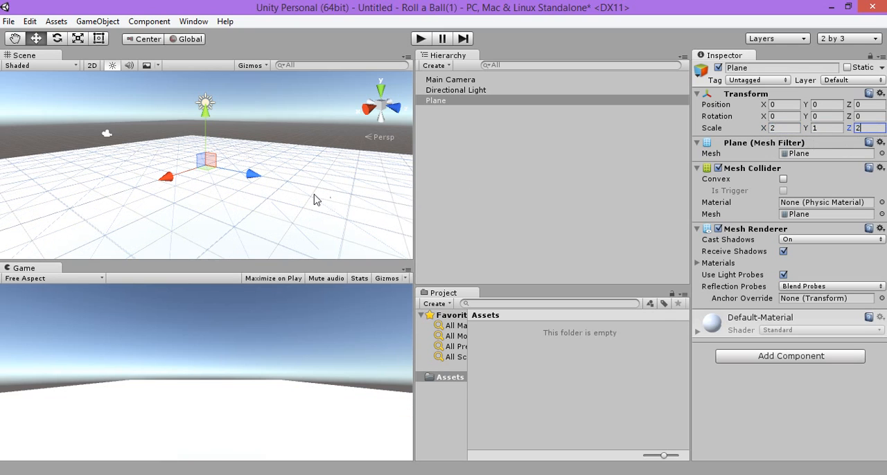
# Step: Select the enlarged plane in the Scene view and switch to the Scale tool
pyautogui.press('s')
pyautogui.moveTo(313, 194); pyautogui.dragTo(306, 192, button='right')
pyautogui.moveTo(337, 200); pyautogui.dragTo(318, 192)
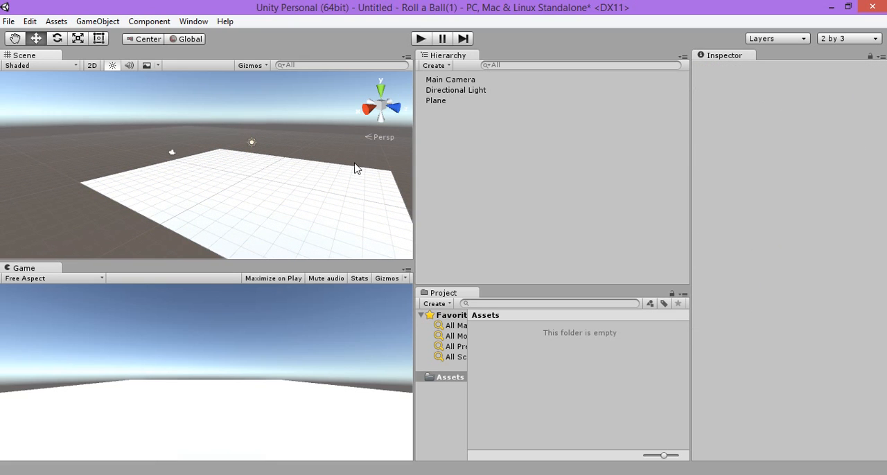
pyautogui.click(284, 199)
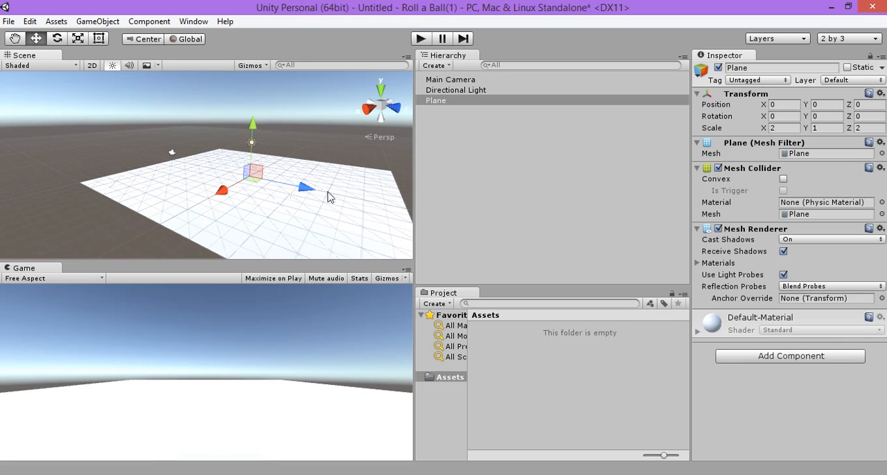
pyautogui.click(78, 39)
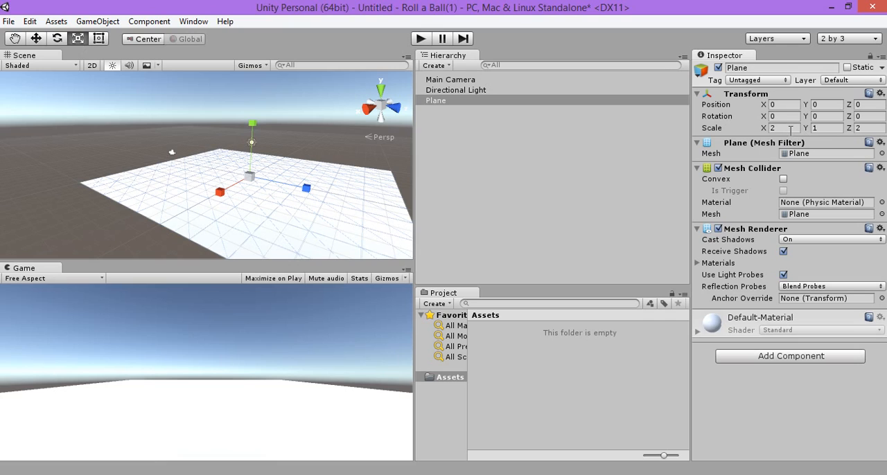
pyautogui.click(875, 127)
pyautogui.click(867, 127)
pyautogui.moveTo(307, 173); pyautogui.dragTo(249, 166, button='middle')
pyautogui.scroll(4, 253, 165)
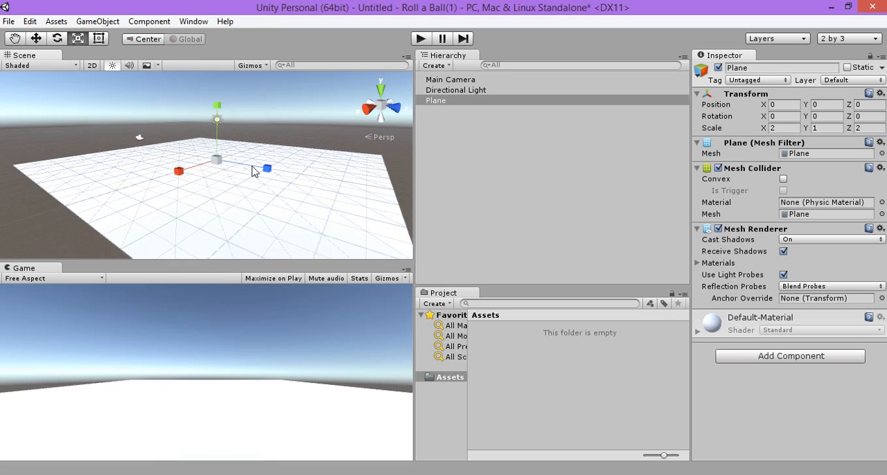
pyautogui.scroll(-5, 254, 165)
pyautogui.scroll(1, 256, 163)
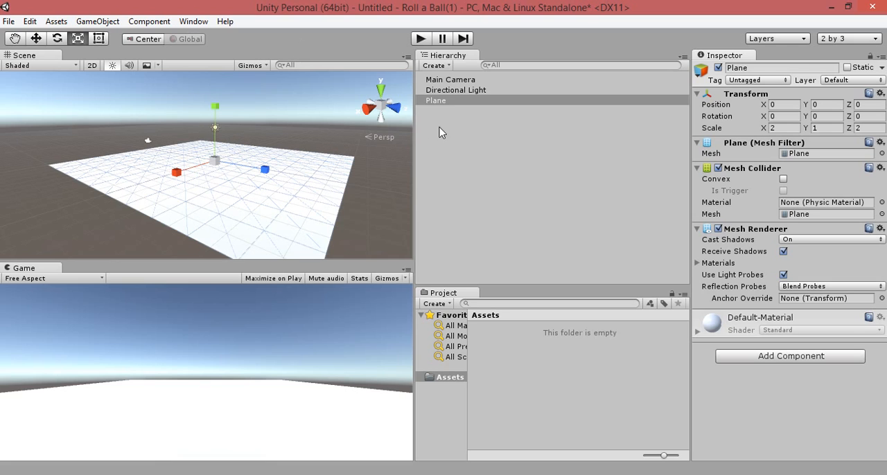
# Step: Add a 3D Sphere object to the scene
pyautogui.click(457, 105)
pyautogui.click(447, 83)
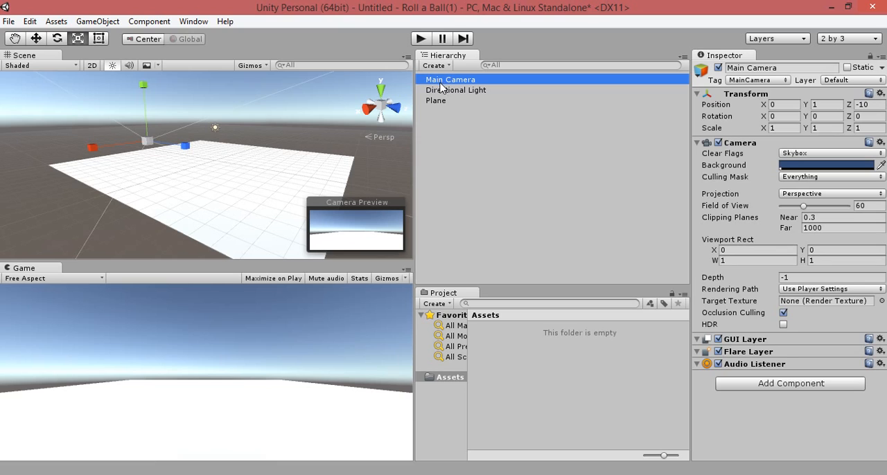
pyautogui.click(445, 66)
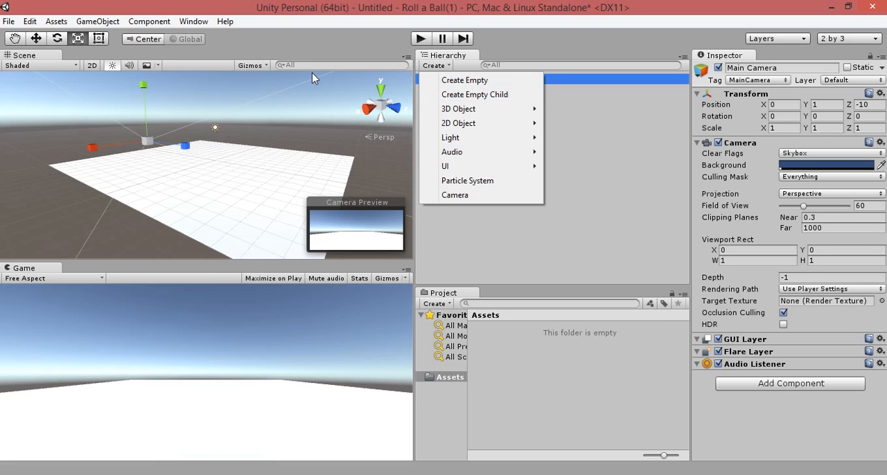
pyautogui.click(97, 22)
pyautogui.moveTo(255, 64)
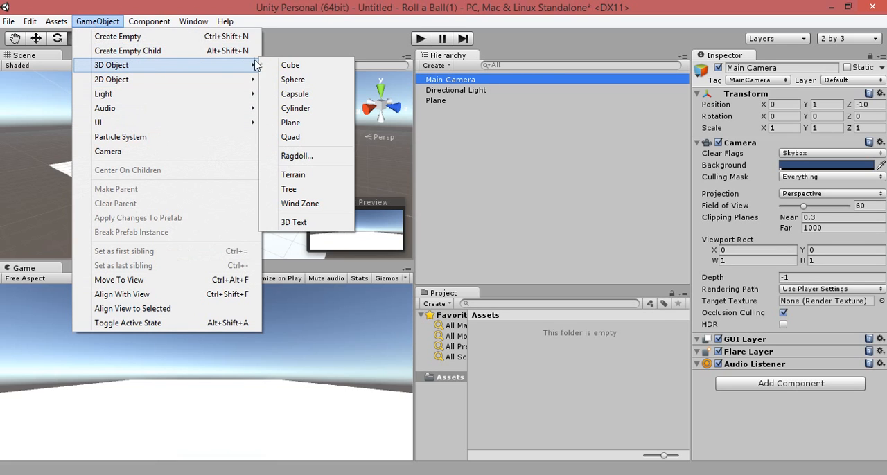
pyautogui.click(297, 81)
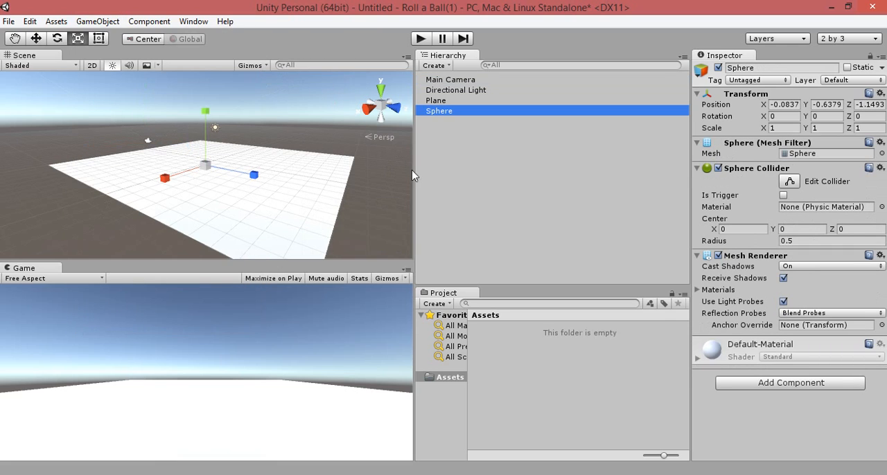
# Step: Frame the new sphere in the Scene view and set its position to X 0, Y 0, Z 0
pyautogui.doubleClick(445, 113)
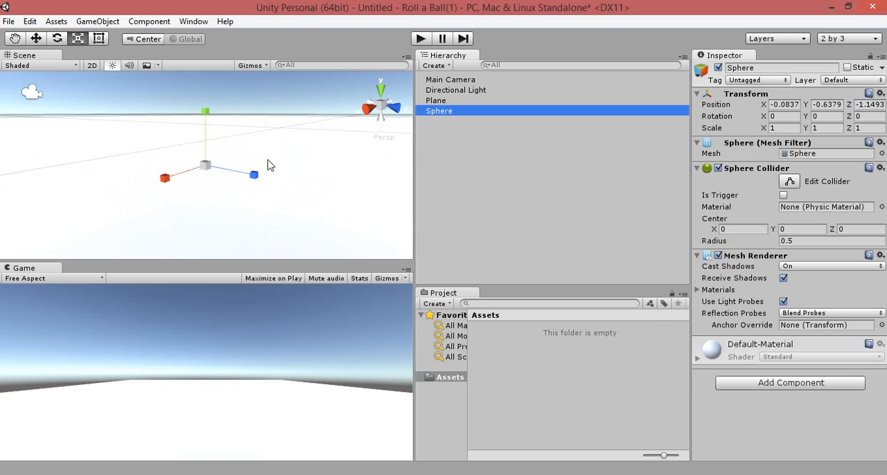
pyautogui.keyDown('alt'); pyautogui.moveTo(259, 187); pyautogui.dragTo(469, 117); pyautogui.keyUp('alt')
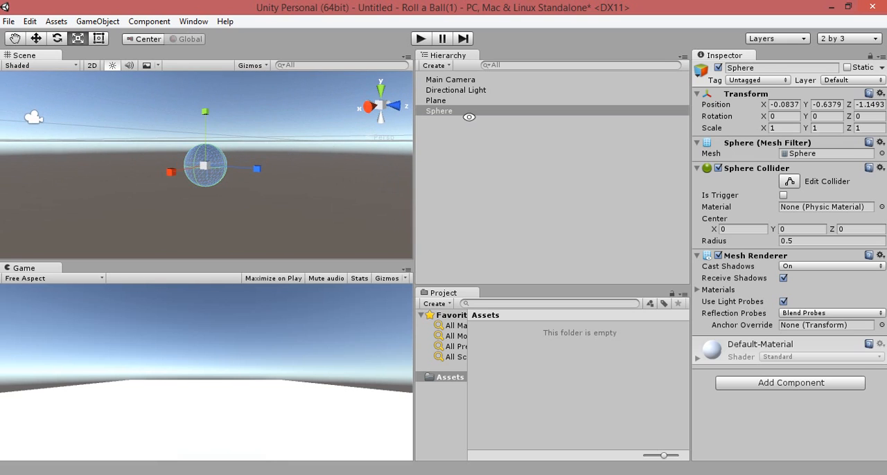
pyautogui.click(793, 105)
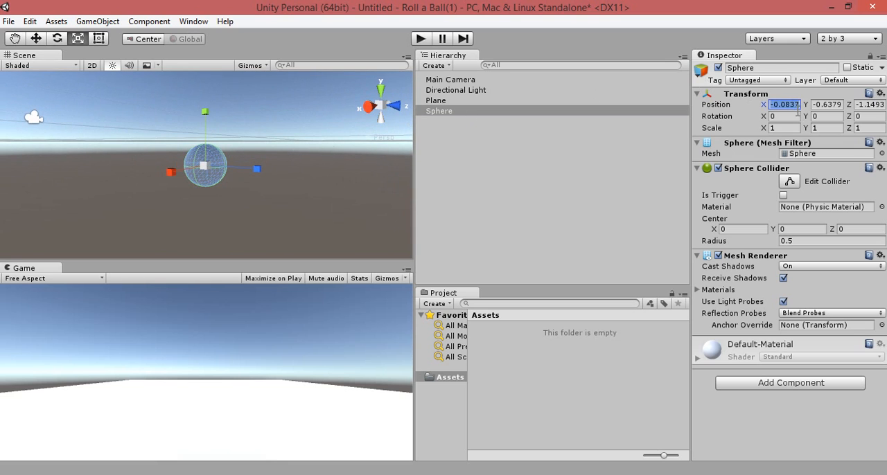
pyautogui.write('0')
pyautogui.click(835, 105)
pyautogui.write('0')
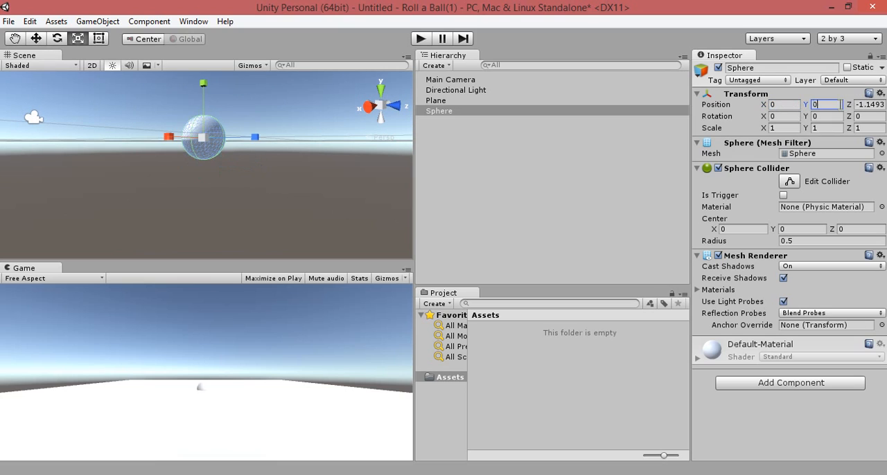
pyautogui.click(860, 104)
pyautogui.write('0')
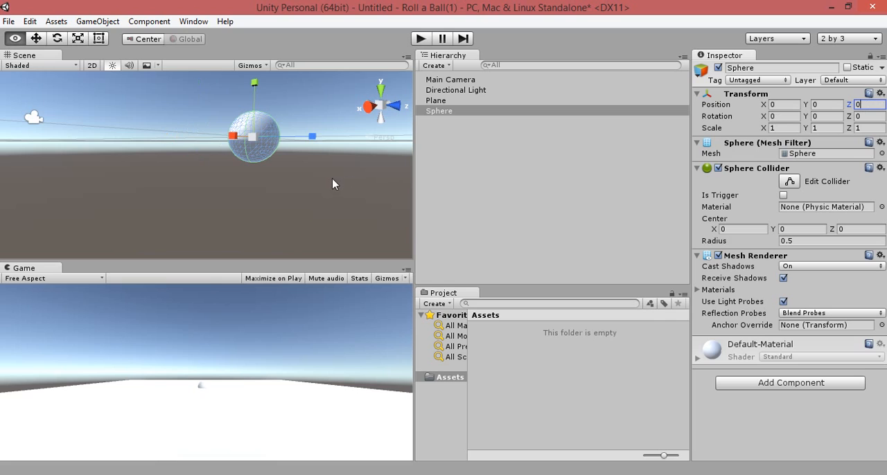
# Step: Frame the sphere in the Scene view and examine from above and below how it sits relative to the plane
pyautogui.moveTo(333, 185)
pyautogui.keyDown('alt'); pyautogui.mouseDown()
pyautogui.moveTo(404, 212)
pyautogui.moveTo(329, 197)
pyautogui.mouseUp(); pyautogui.keyUp('alt')
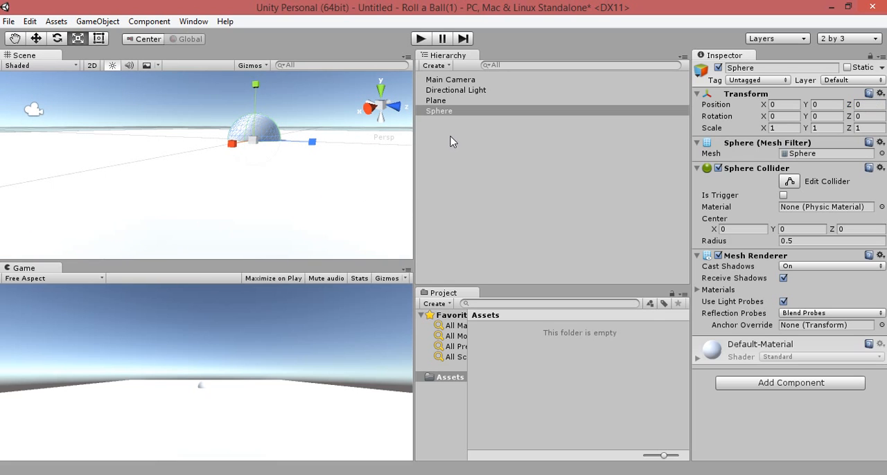
pyautogui.click(441, 101)
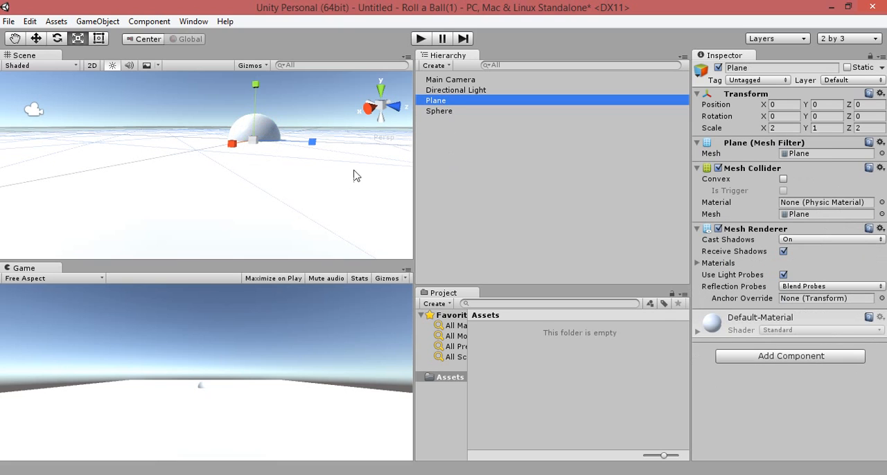
pyautogui.doubleClick(443, 112)
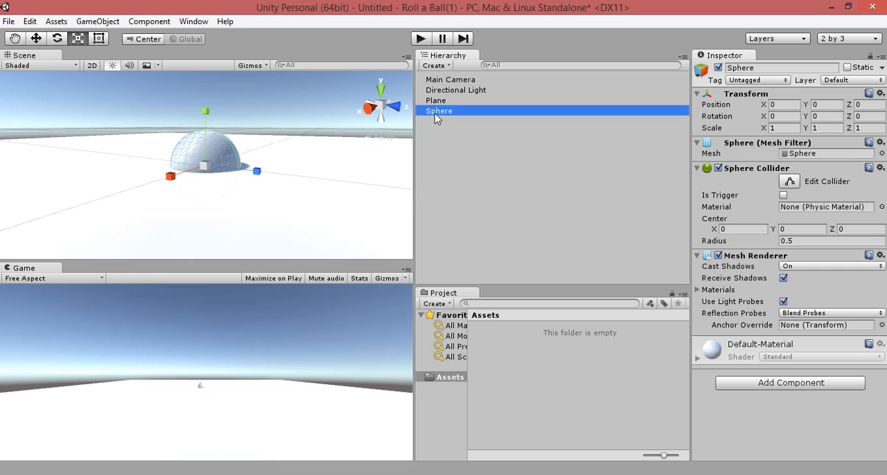
pyautogui.click(89, 26)
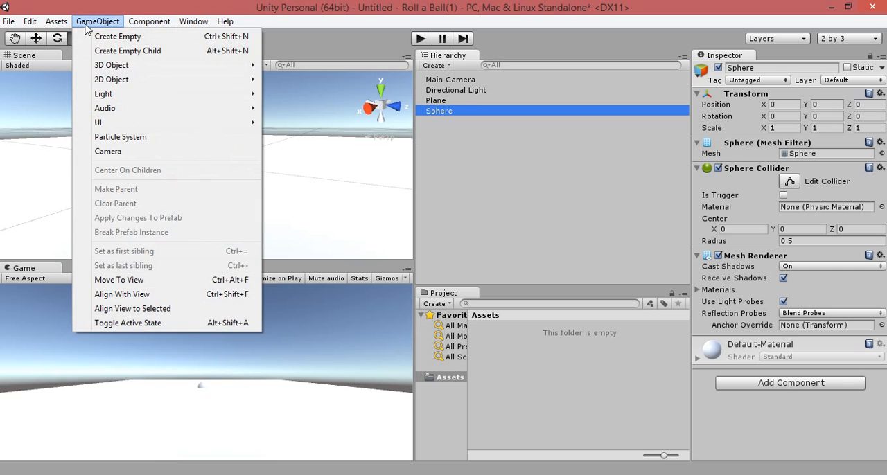
pyautogui.moveTo(31, 22)
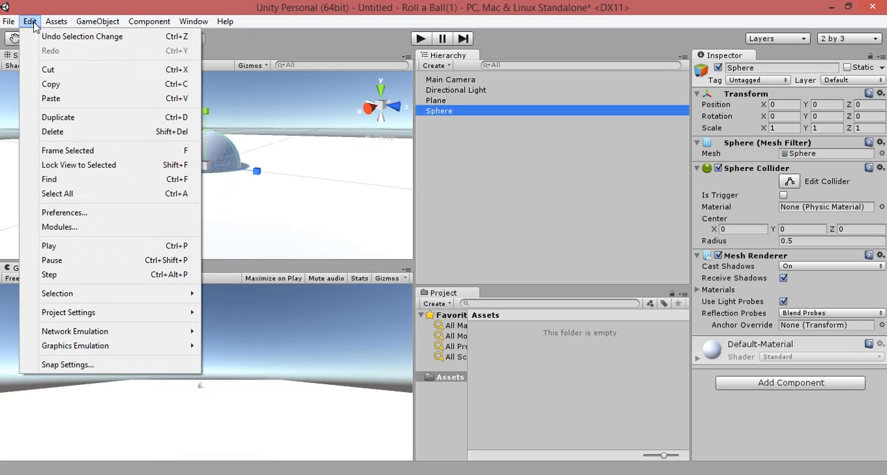
pyautogui.click(119, 152)
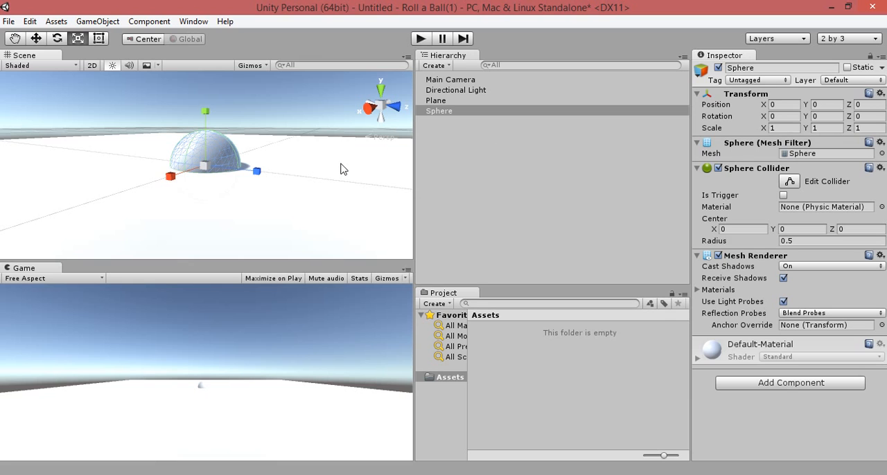
pyautogui.keyDown('alt'); pyautogui.moveTo(279, 199); pyautogui.dragTo(274, 131); pyautogui.keyUp('alt')
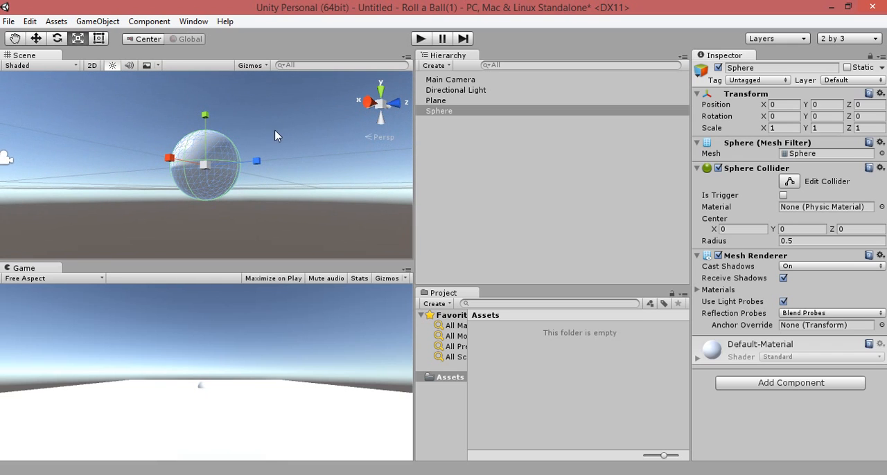
pyautogui.keyDown('alt'); pyautogui.moveTo(269, 167); pyautogui.dragTo(249, 181); pyautogui.keyUp('alt')
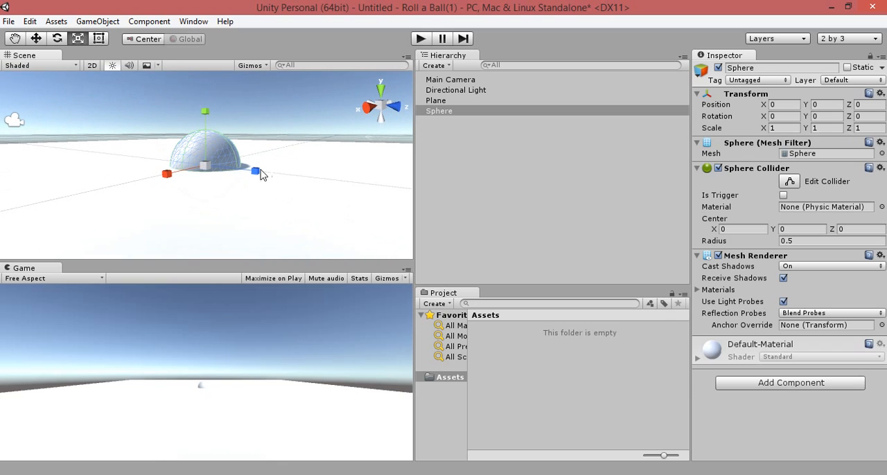
# Step: Raise the sphere by setting its Y position to 0.5, keeping it selected
pyautogui.click(823, 131)
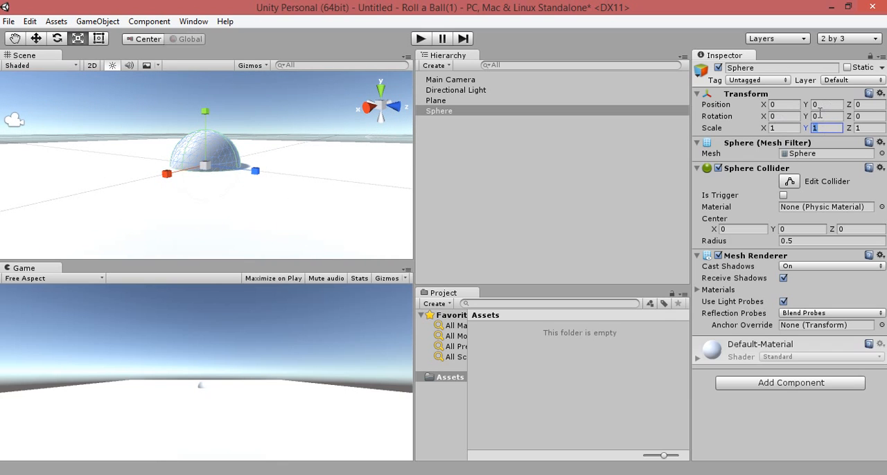
pyautogui.click(820, 104)
pyautogui.write('0.5')
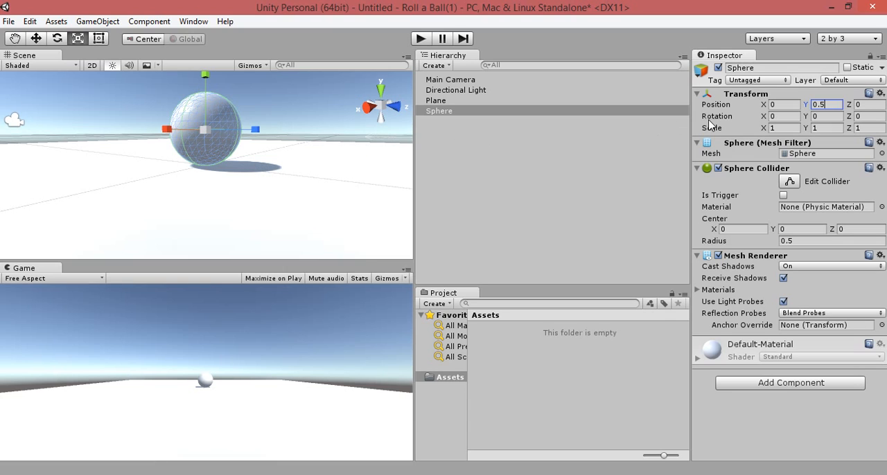
pyautogui.click(489, 204)
pyautogui.click(444, 111)
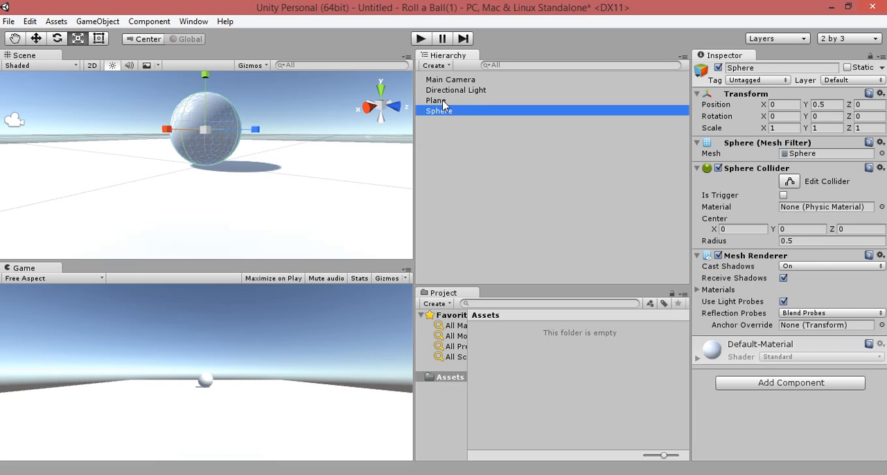
pyautogui.press('Up')
pyautogui.click(442, 113)
# Step: Create a folder named Scenes inside the project's Assets folder
pyautogui.rightClick(447, 378)
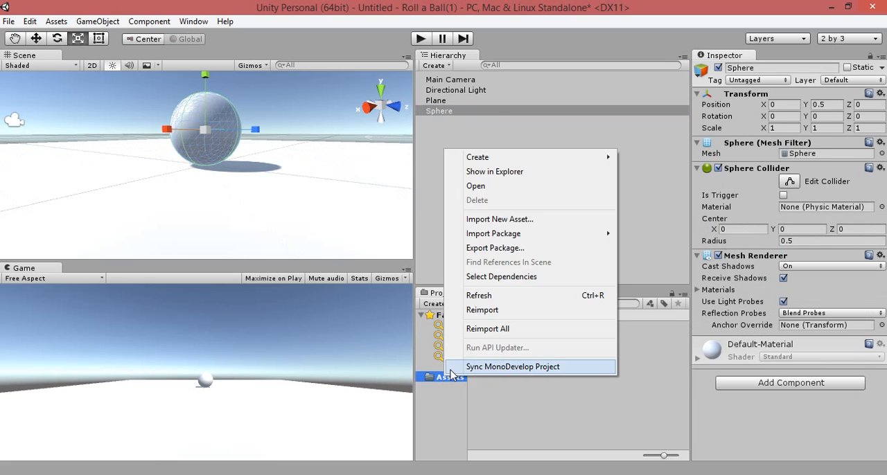
pyautogui.click(438, 380)
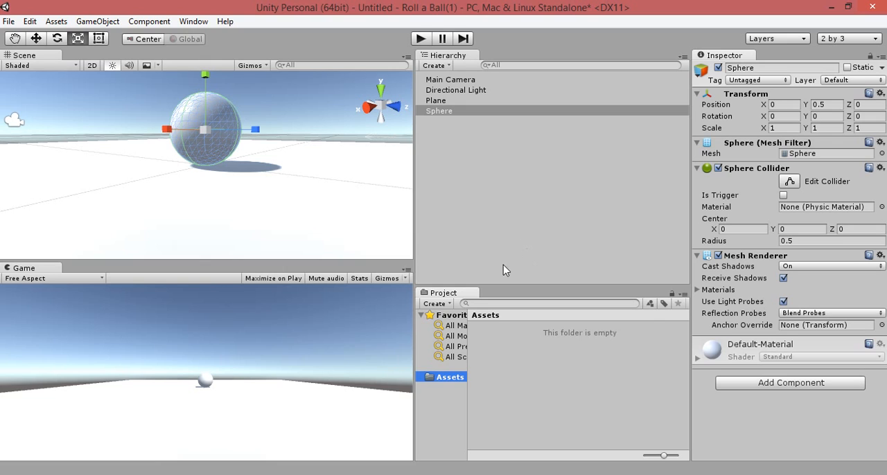
pyautogui.rightClick(450, 384)
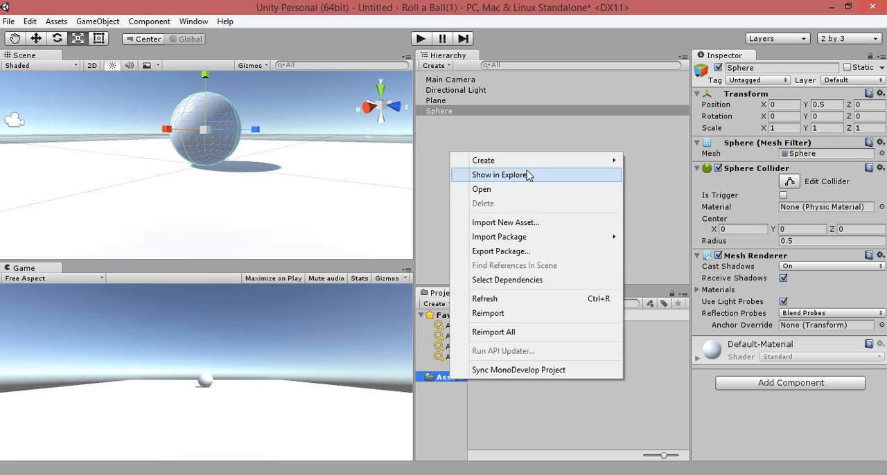
pyautogui.moveTo(554, 162)
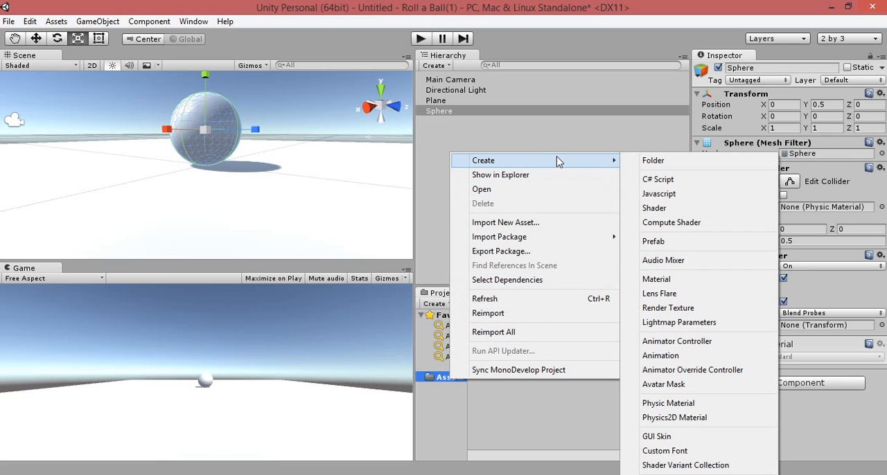
pyautogui.click(636, 166)
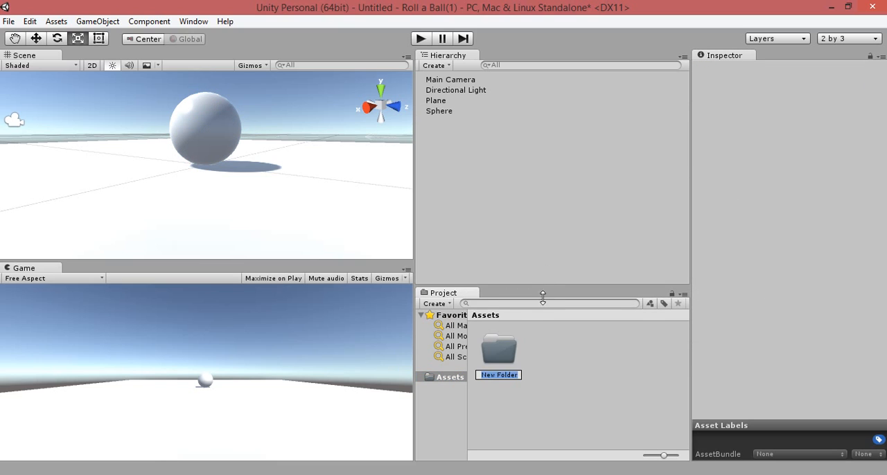
pyautogui.write('Scenes')
pyautogui.press('Return')
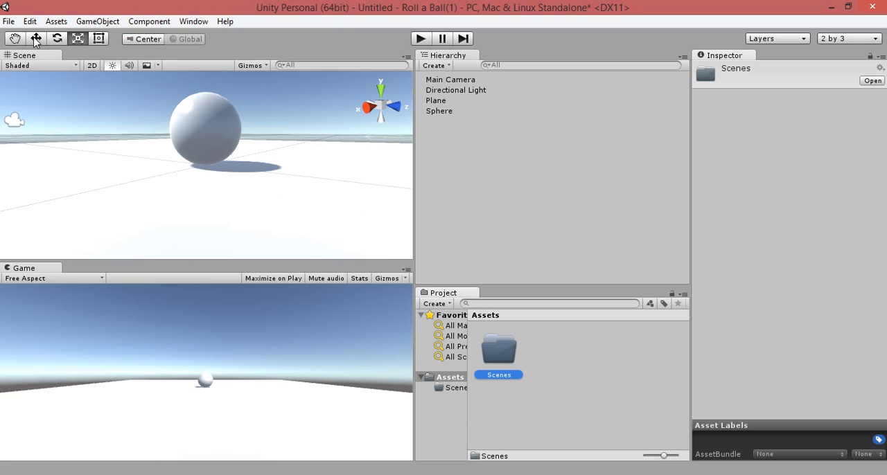
pyautogui.click(8, 21)
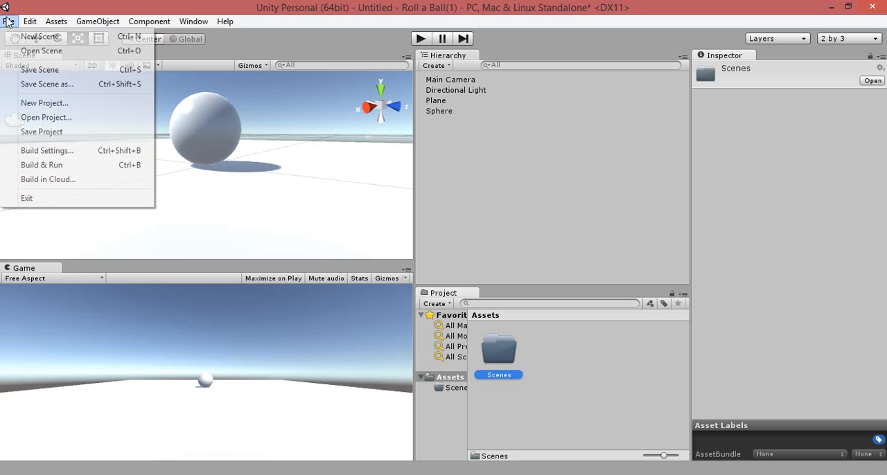
pyautogui.click(89, 72)
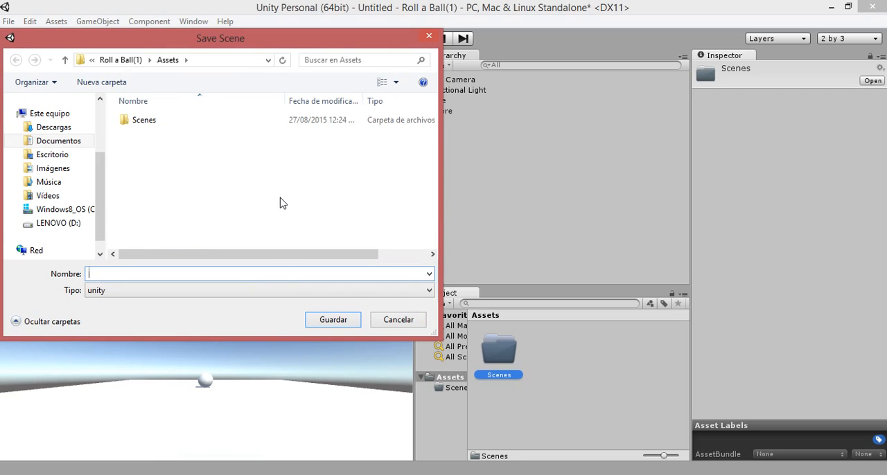
pyautogui.click(429, 36)
pyautogui.rightClick(447, 378)
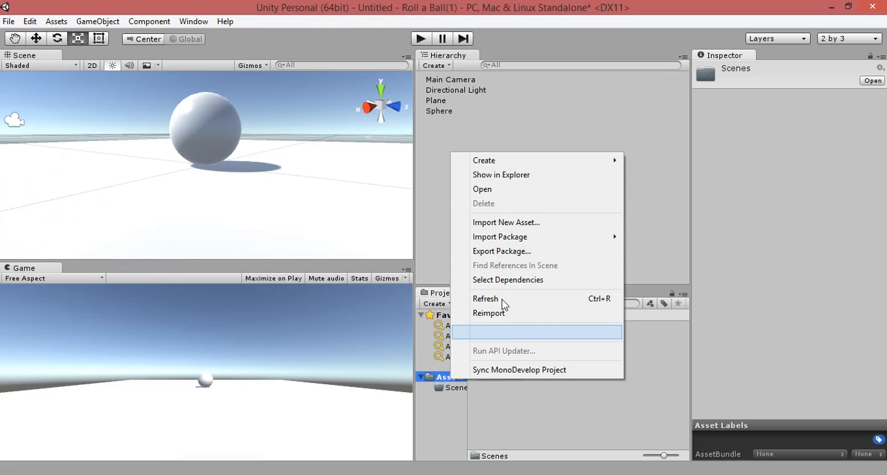
pyautogui.moveTo(498, 166)
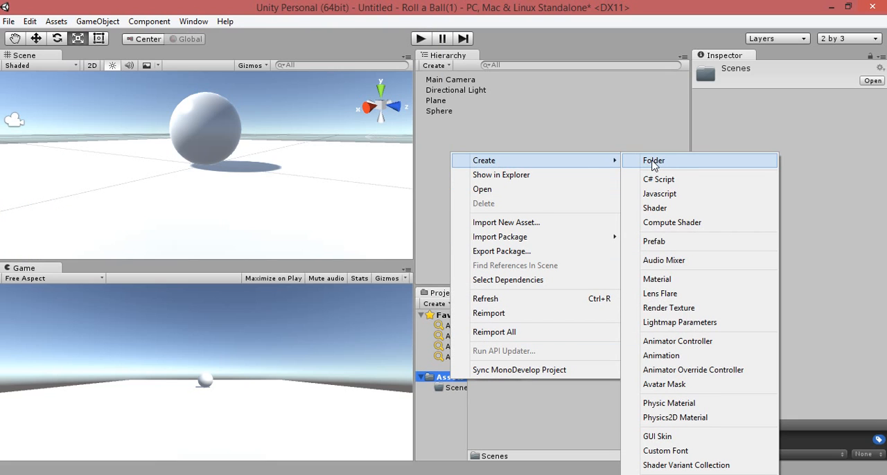
pyautogui.click(506, 446)
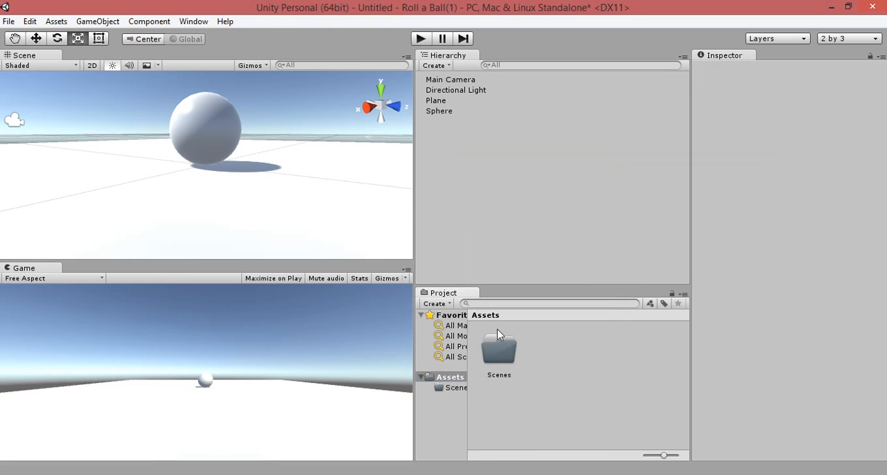
pyautogui.rightClick(545, 346)
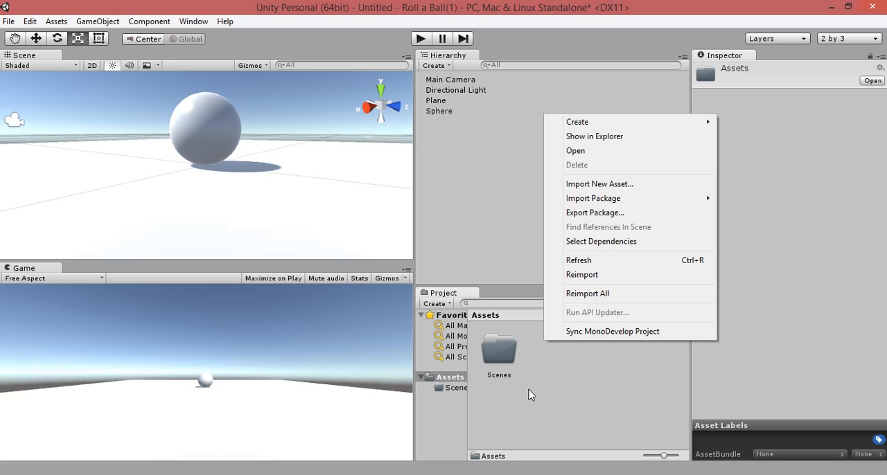
pyautogui.click(501, 391)
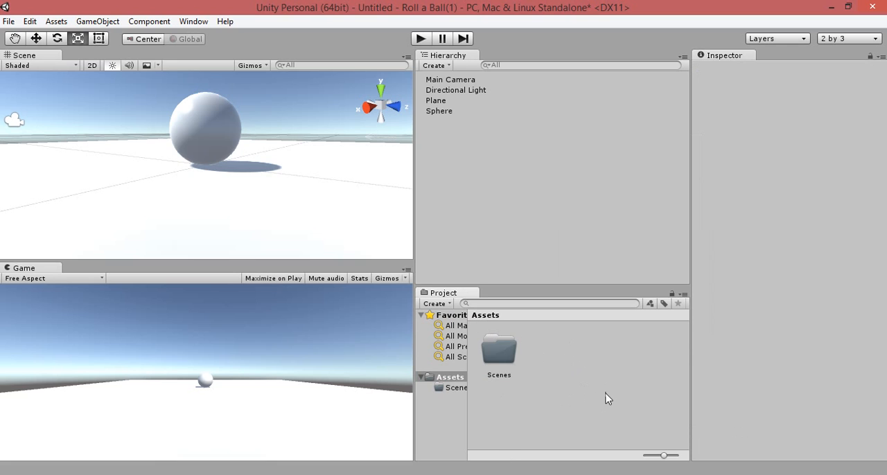
# Step: Widen the folder tree column of the Project window so the full folder names fit
pyautogui.click(465, 404)
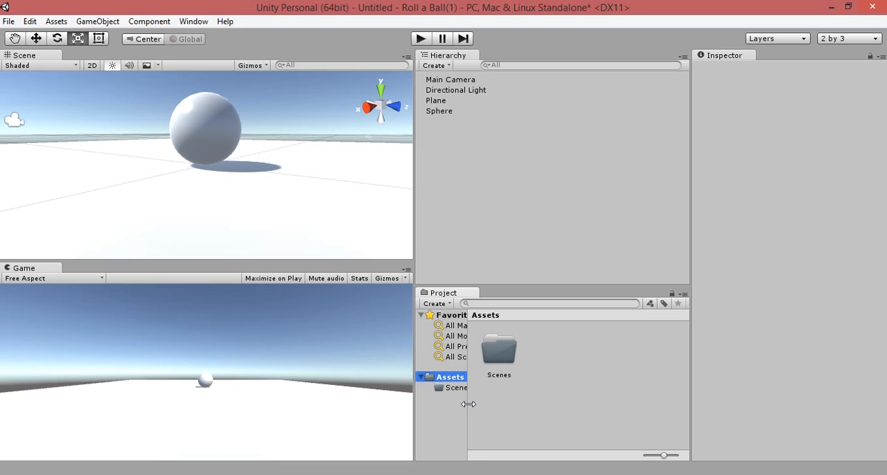
pyautogui.moveTo(468, 404); pyautogui.dragTo(502, 404)
pyautogui.rightClick(601, 383)
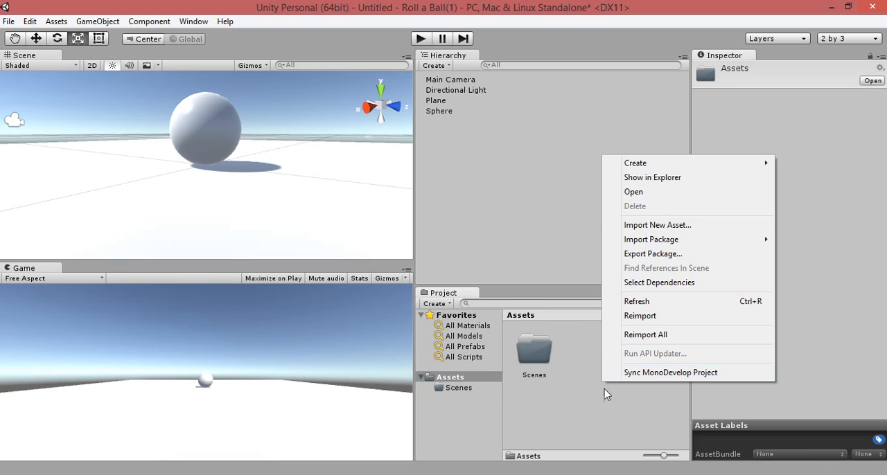
pyautogui.moveTo(627, 165)
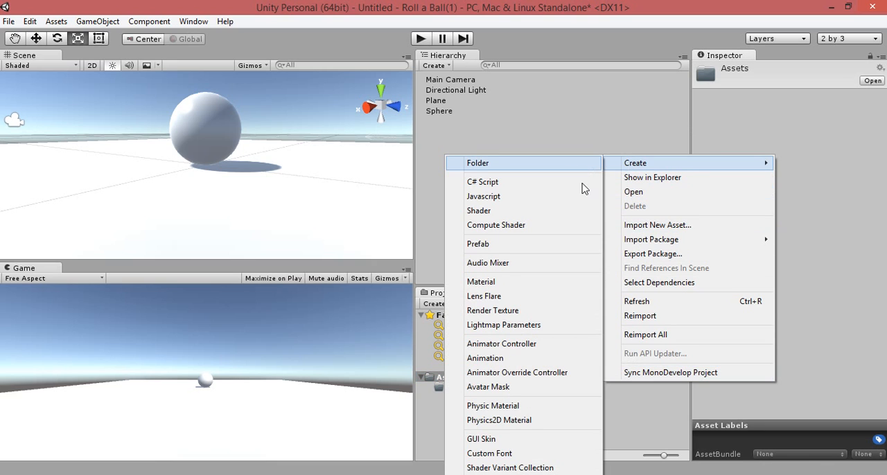
pyautogui.click(641, 444)
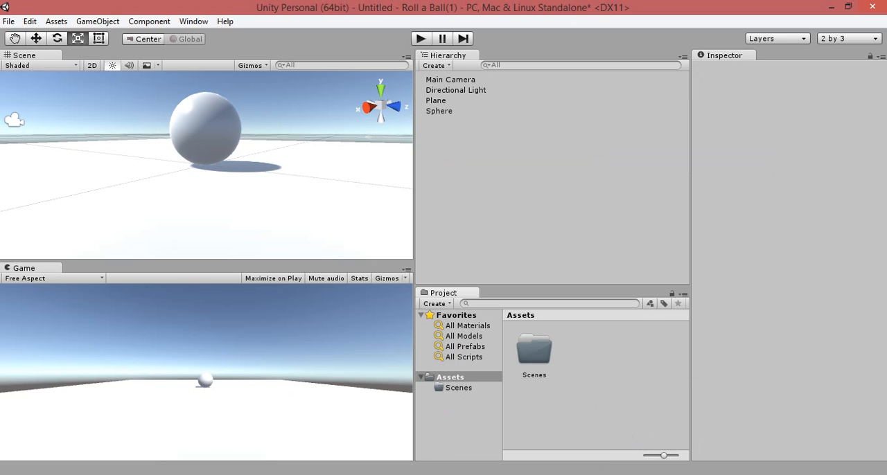
# Step: Save the scene as MIniGame in the project's Scenes folder and select the saved scene asset
pyautogui.click(8, 21)
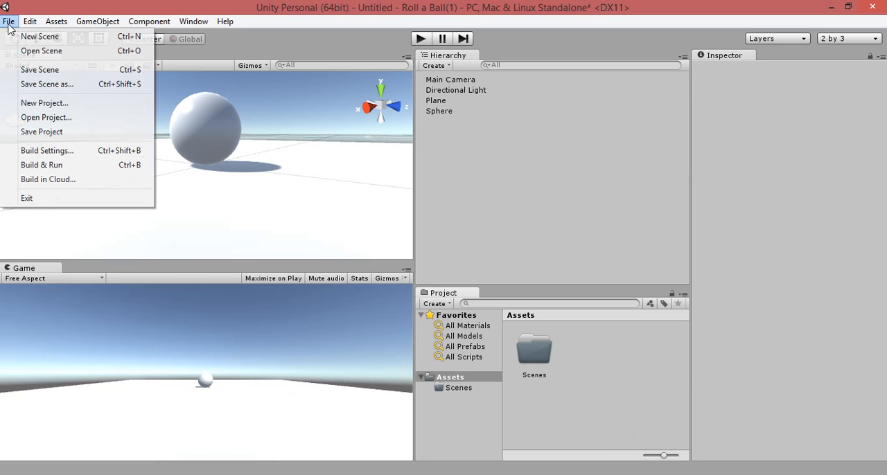
pyautogui.click(37, 72)
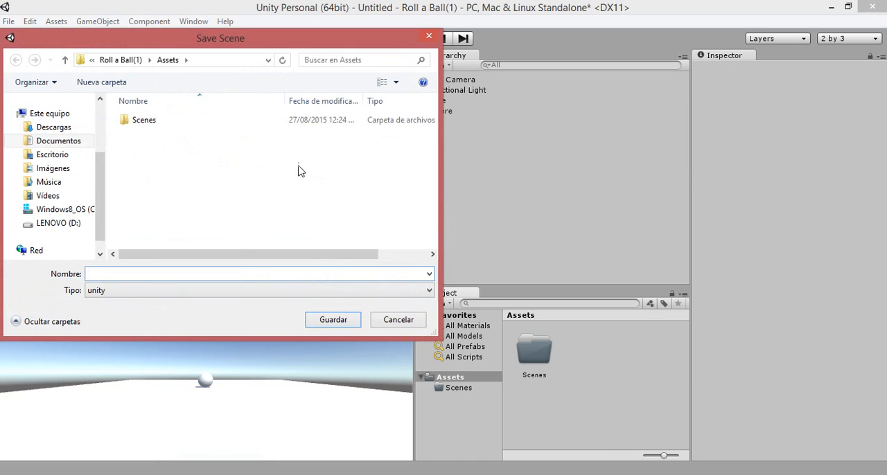
pyautogui.write('MIniGame')
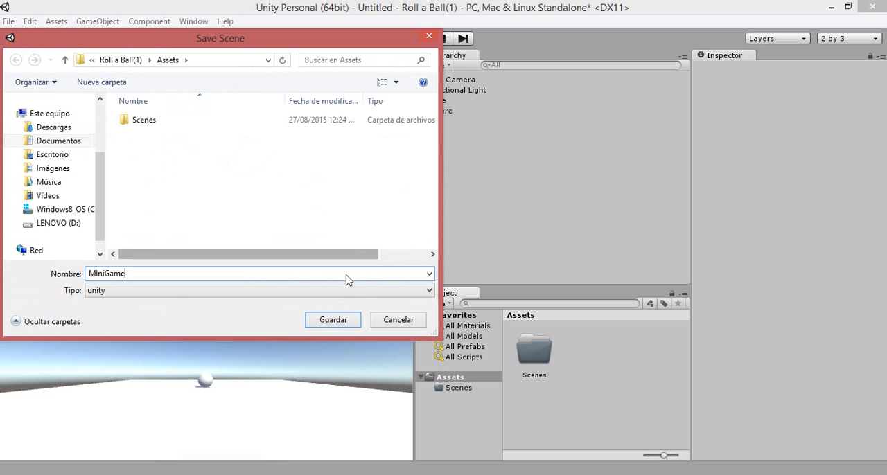
pyautogui.doubleClick(159, 121)
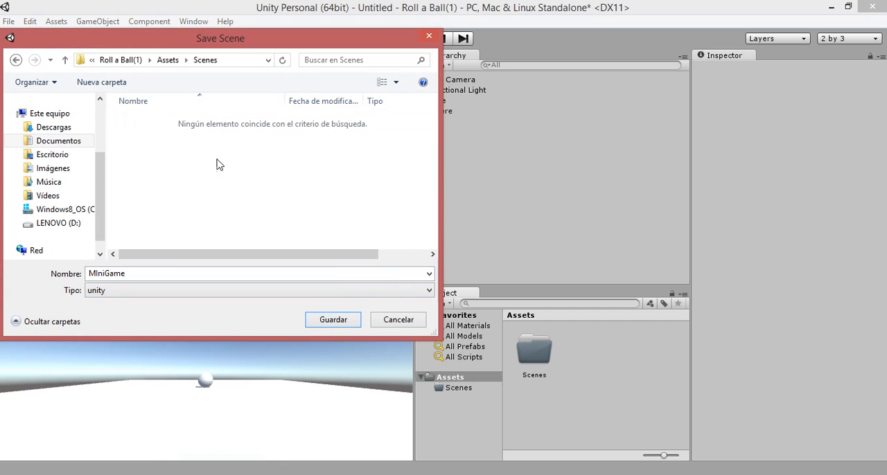
pyautogui.click(331, 320)
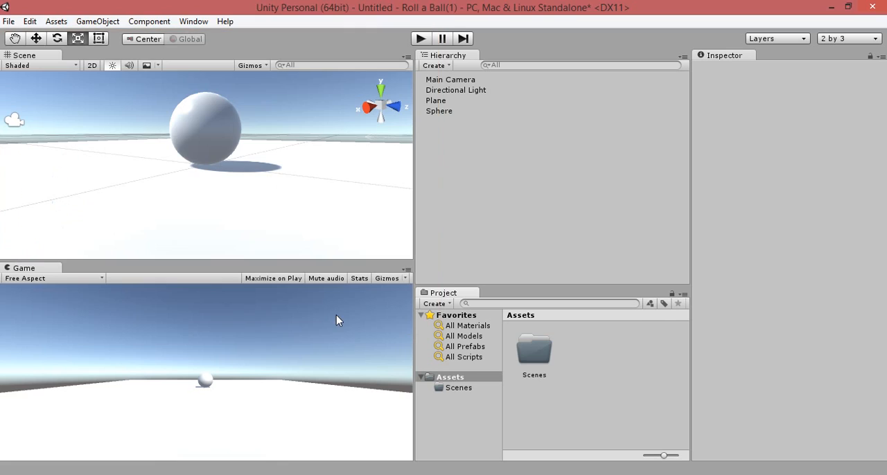
pyautogui.click(457, 388)
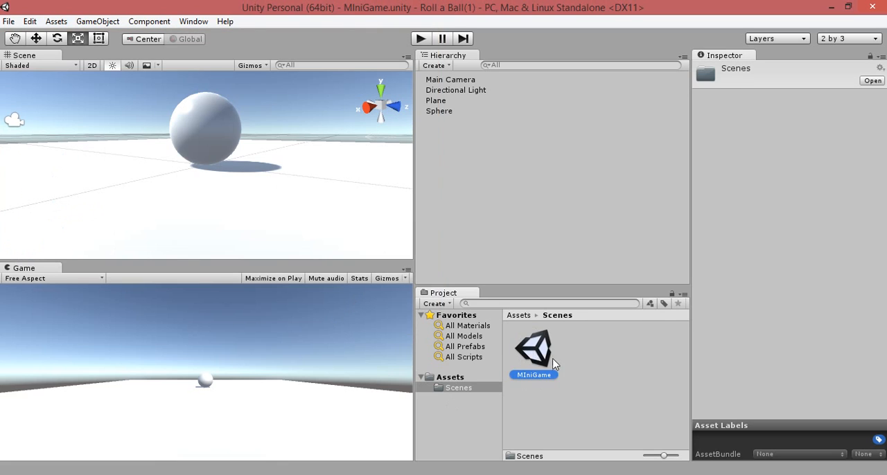
pyautogui.click(554, 365)
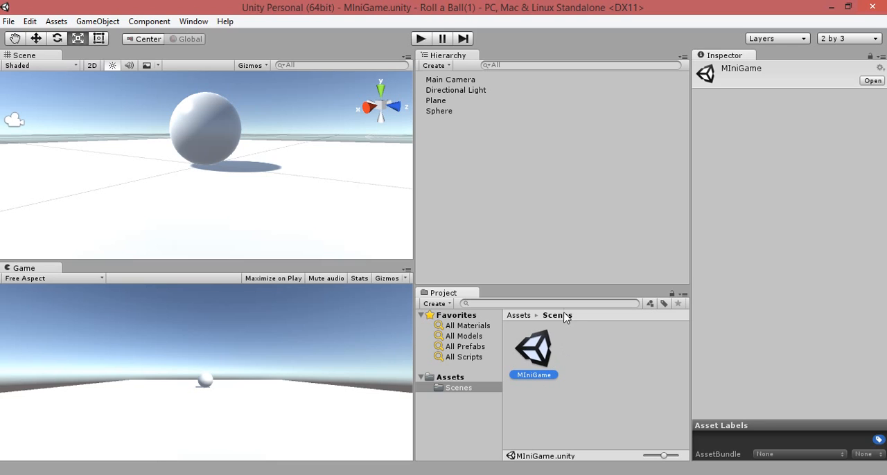
# Step: Create a folder named Materials directly inside the project's Assets folder
pyautogui.click(450, 379)
pyautogui.rightClick(457, 376)
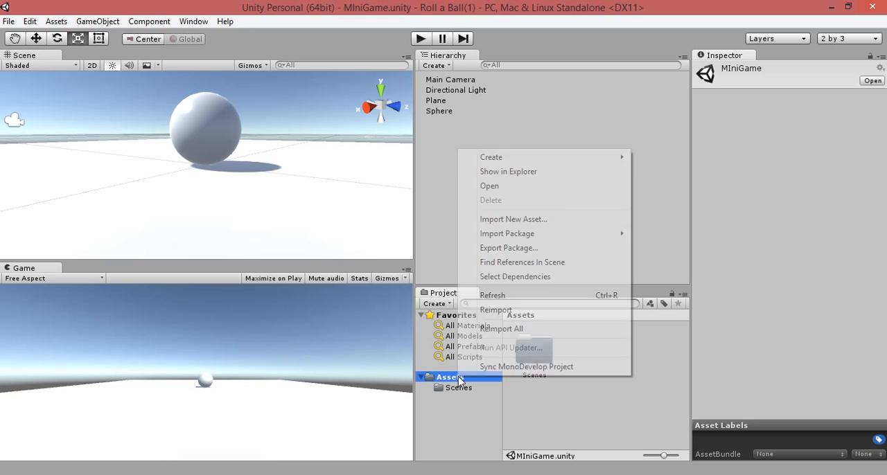
pyautogui.rightClick(586, 394)
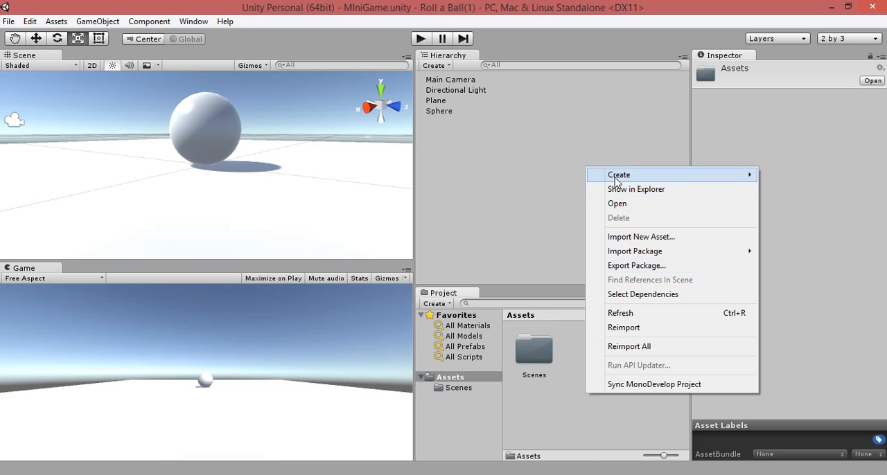
pyautogui.moveTo(616, 177)
pyautogui.click(543, 174)
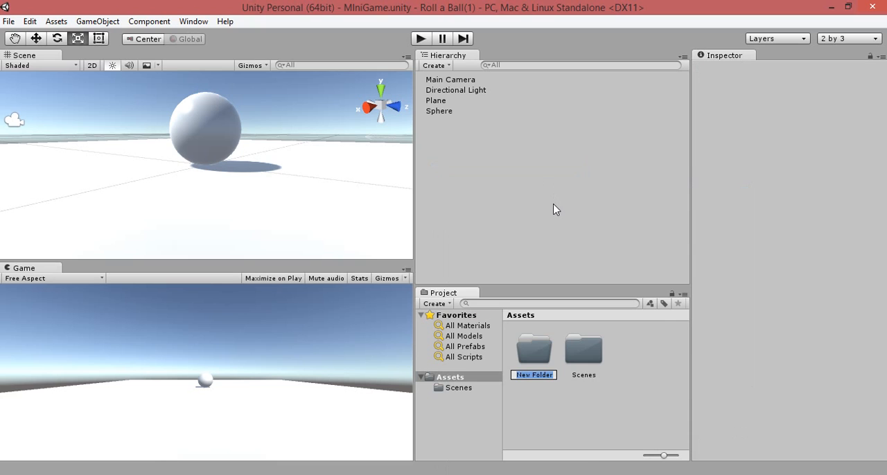
pyautogui.write('Materials')
pyautogui.press('Return')
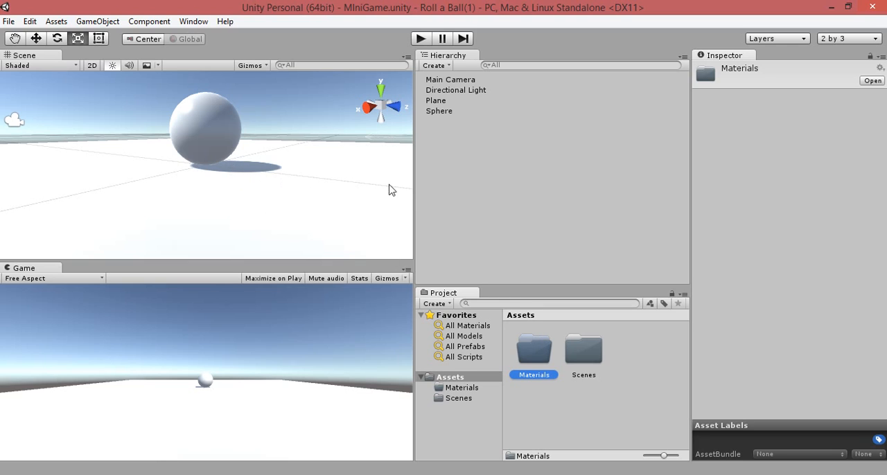
# Step: Create a new material named Background inside the Materials folder and select it
pyautogui.doubleClick(532, 354)
pyautogui.rightClick(554, 366)
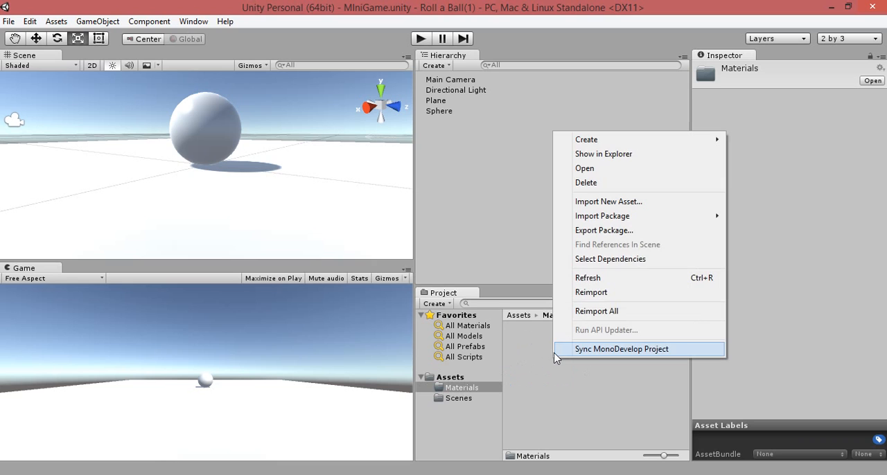
pyautogui.moveTo(600, 143)
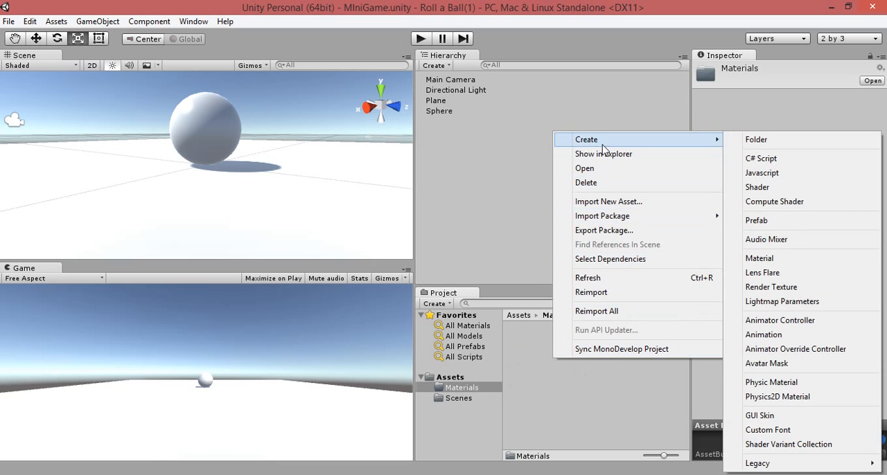
pyautogui.click(753, 259)
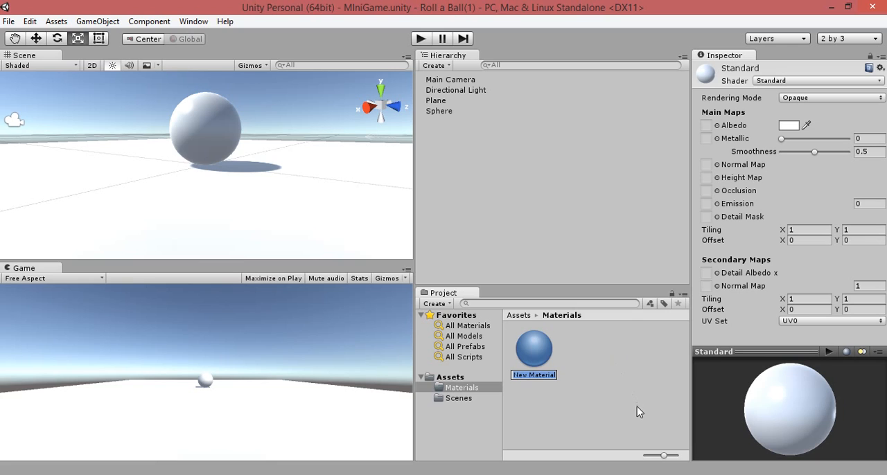
pyautogui.write('Background')
pyautogui.click(553, 356)
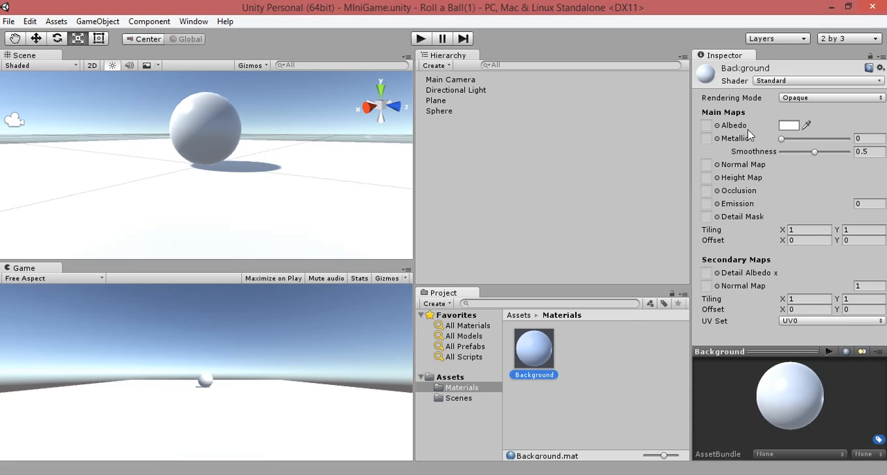
# Step: Set the Background material's Albedo color to bright green, with R 9, G 251, B 0
pyautogui.click(788, 126)
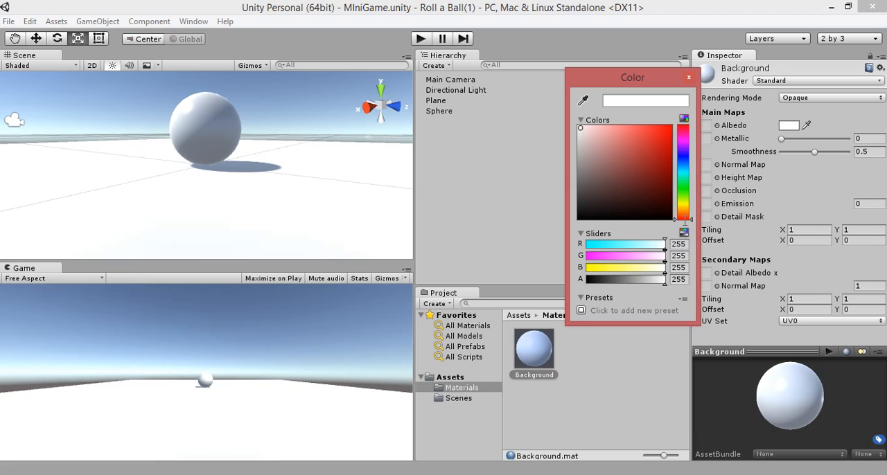
pyautogui.click(684, 188)
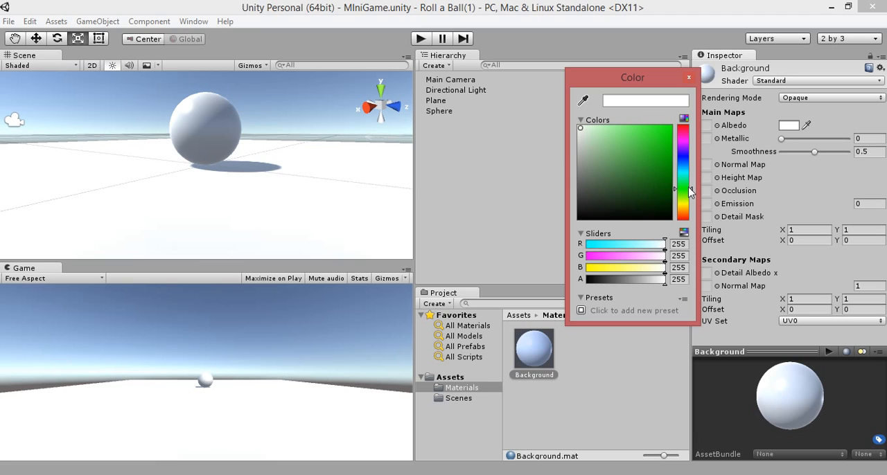
pyautogui.click(668, 130)
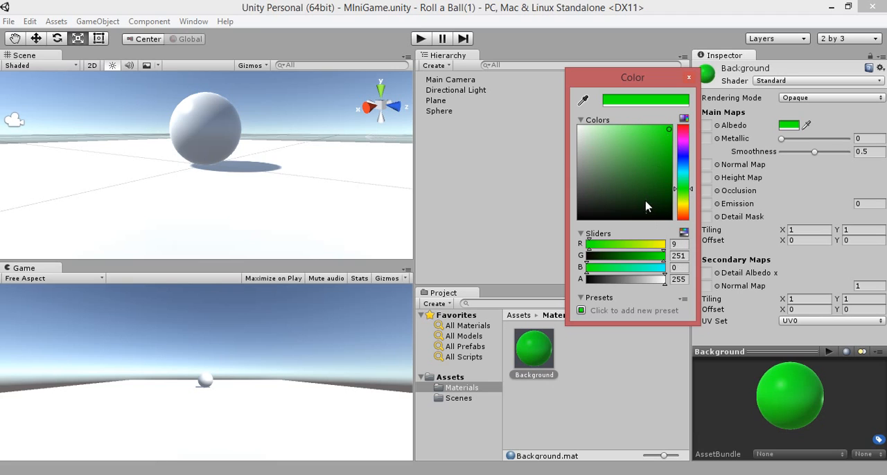
pyautogui.click(688, 78)
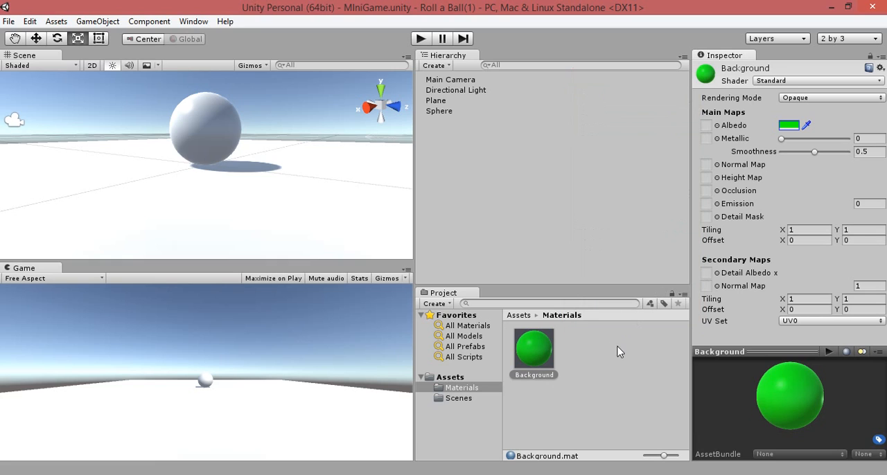
# Step: Apply the Background material to the Plane and view the ground with the sphere from farther away
pyautogui.click(535, 358)
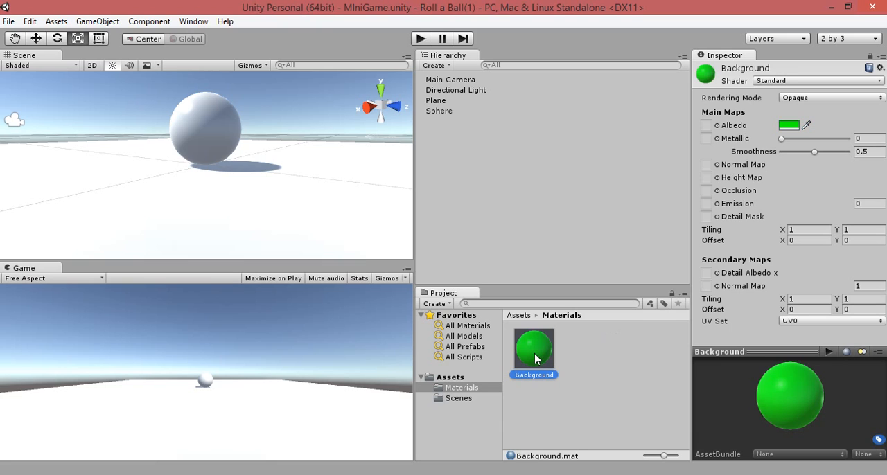
pyautogui.moveTo(535, 358); pyautogui.dragTo(436, 104)
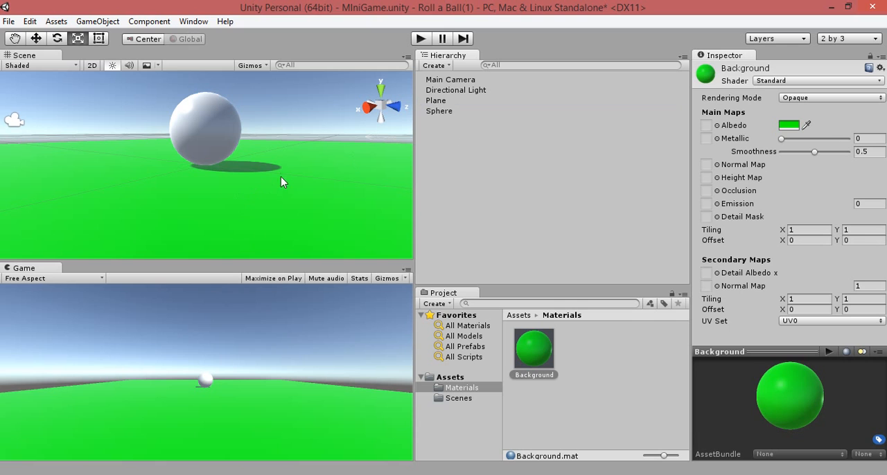
pyautogui.keyDown('alt'); pyautogui.moveTo(280, 176); pyautogui.dragTo(181, 171); pyautogui.keyUp('alt')
pyautogui.scroll(-6, 254, 194)
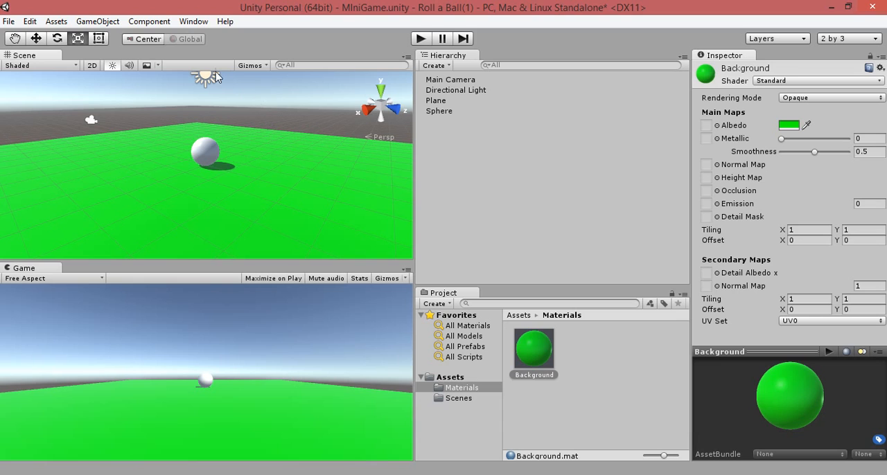
pyautogui.click(56, 21)
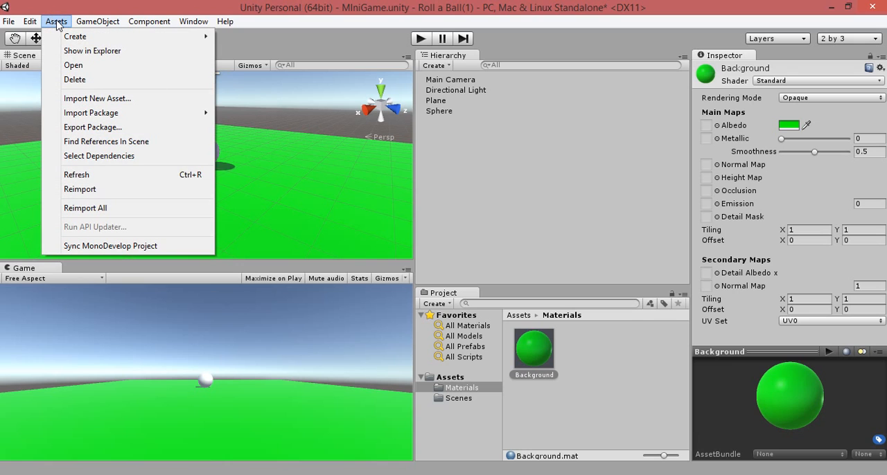
pyautogui.moveTo(32, 22)
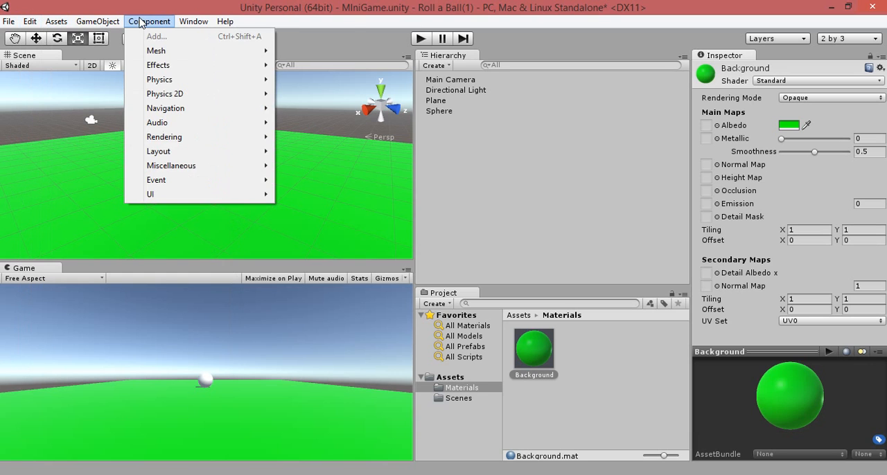
pyautogui.moveTo(185, 24)
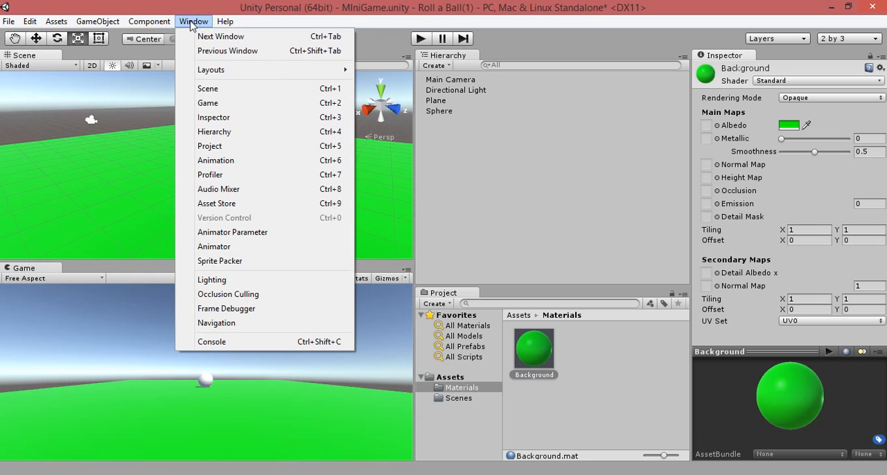
pyautogui.click(522, 44)
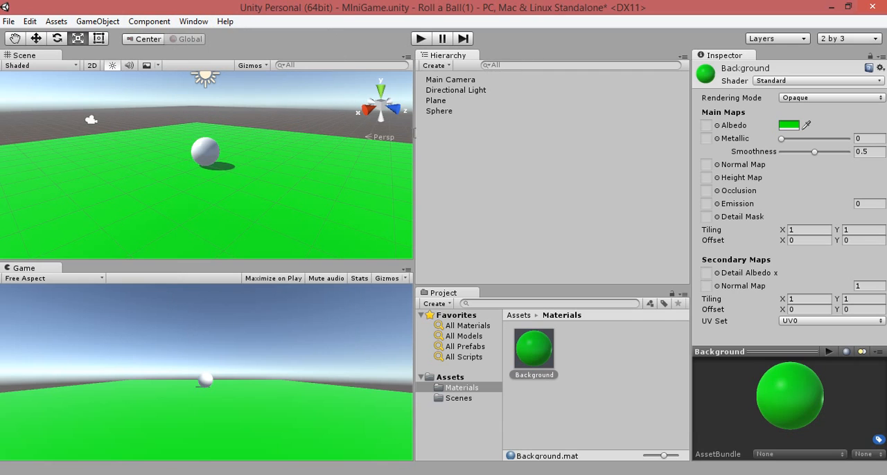
pyautogui.click(457, 398)
pyautogui.click(530, 355)
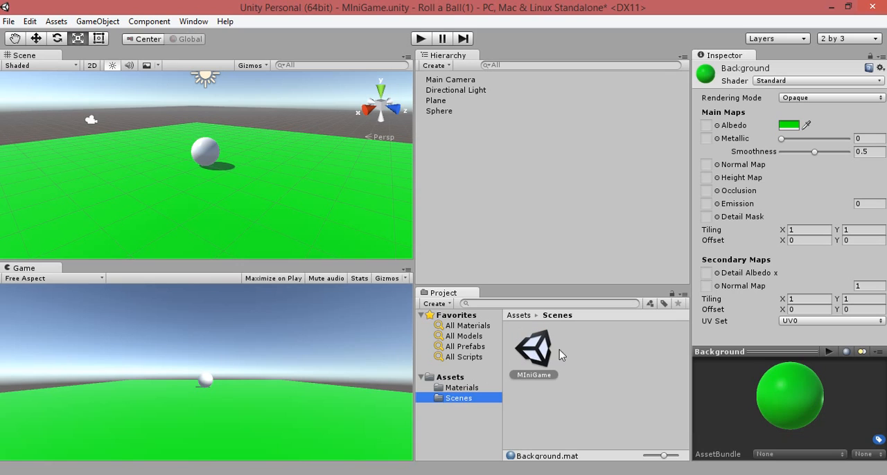
pyautogui.click(463, 390)
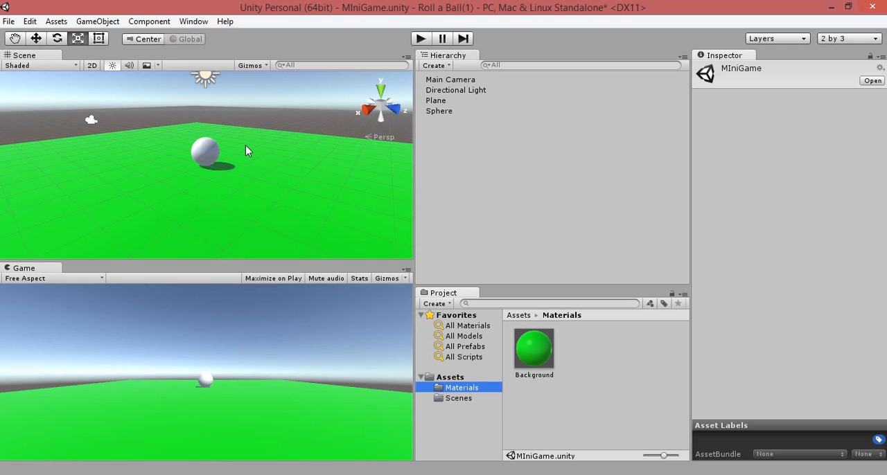
pyautogui.scroll(-1, 239, 168)
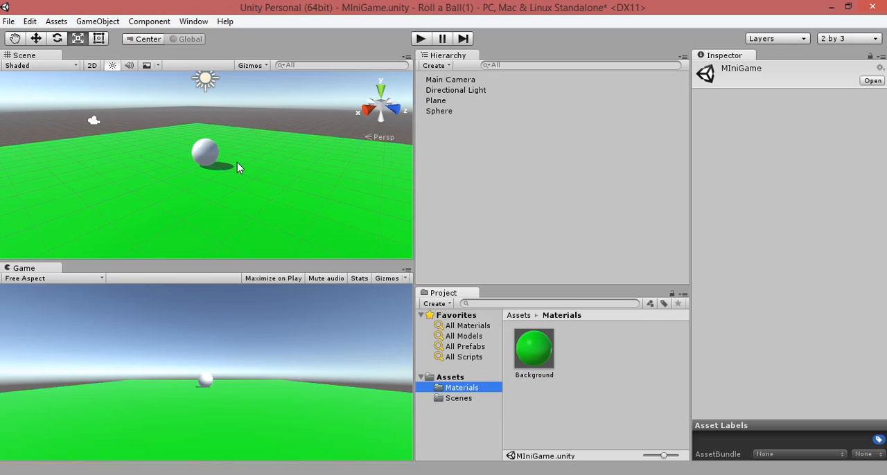
pyautogui.scroll(1, 237, 162)
pyautogui.scroll(-2, 238, 165)
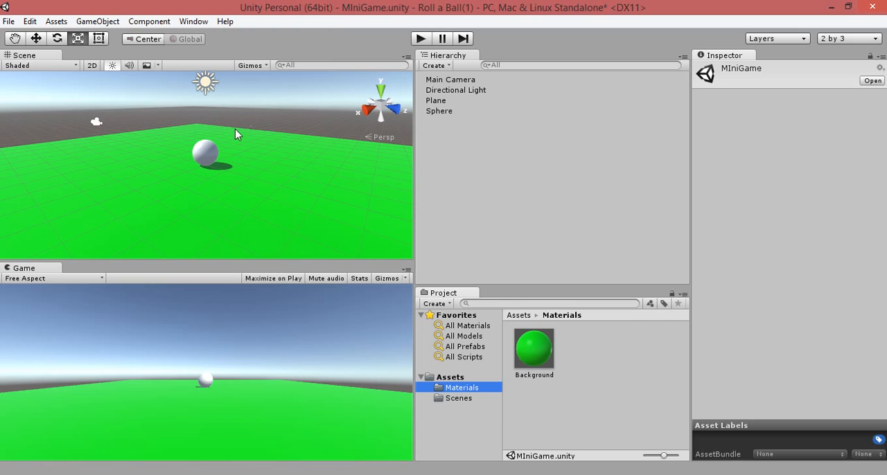
# Step: Select the sphere, run the scene briefly in play mode and stop it again
pyautogui.click(208, 154)
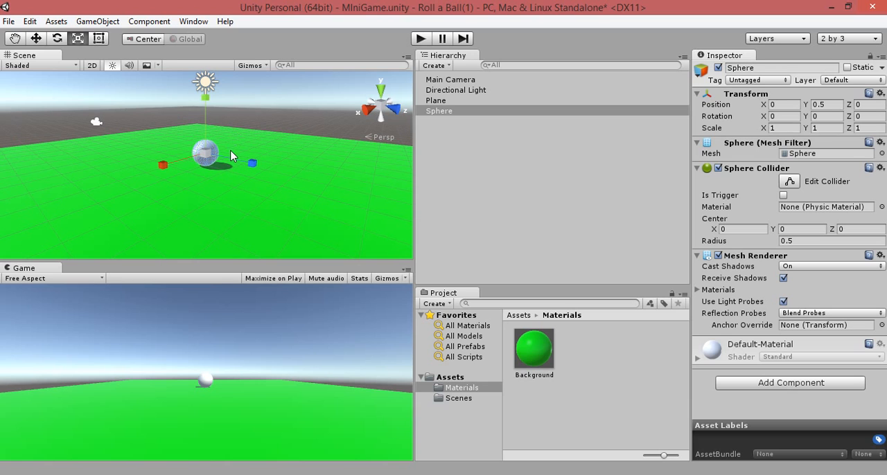
pyautogui.click(421, 39)
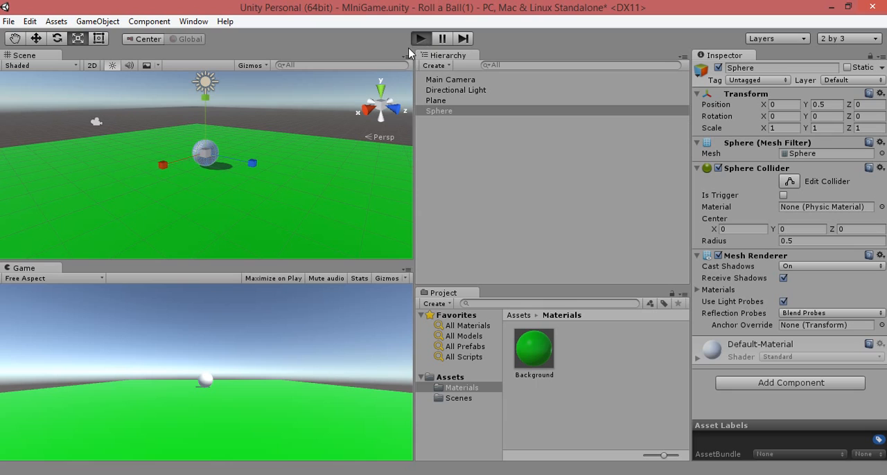
pyautogui.click(420, 39)
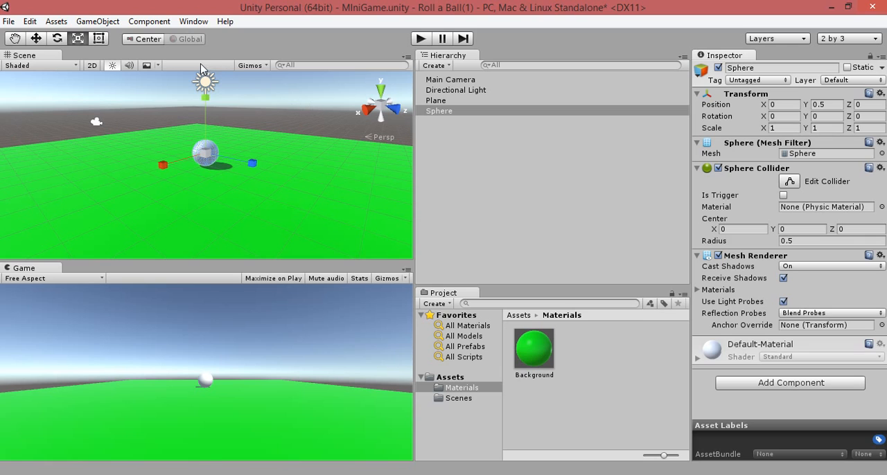
# Step: Create a folder named Scripts directly inside the project's Assets folder and open it
pyautogui.click(450, 377)
pyautogui.rightClick(451, 377)
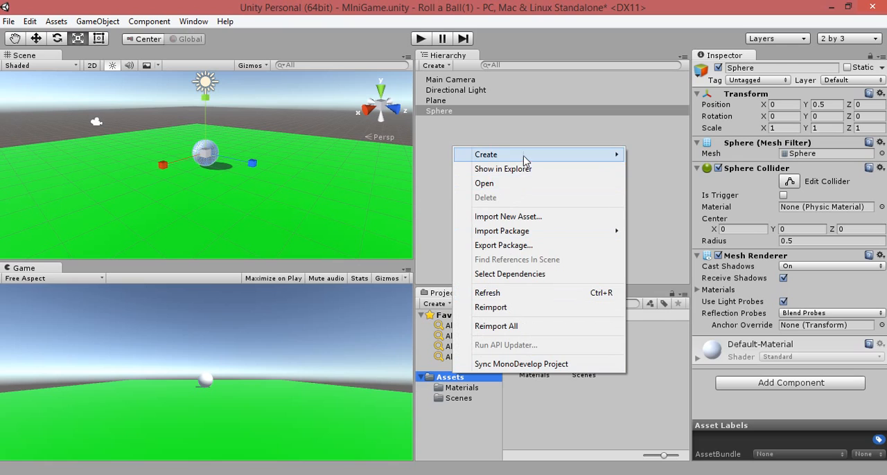
pyautogui.moveTo(530, 159)
pyautogui.click(653, 155)
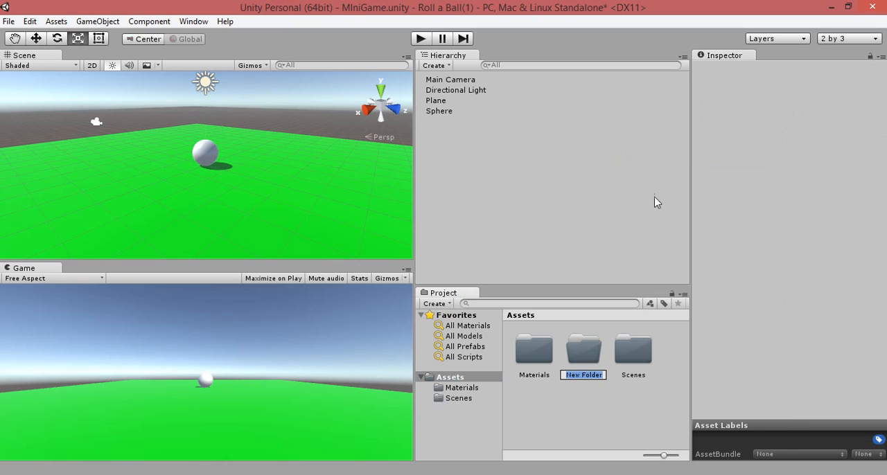
pyautogui.write('Scripts')
pyautogui.press('Return')
pyautogui.doubleClick(586, 355)
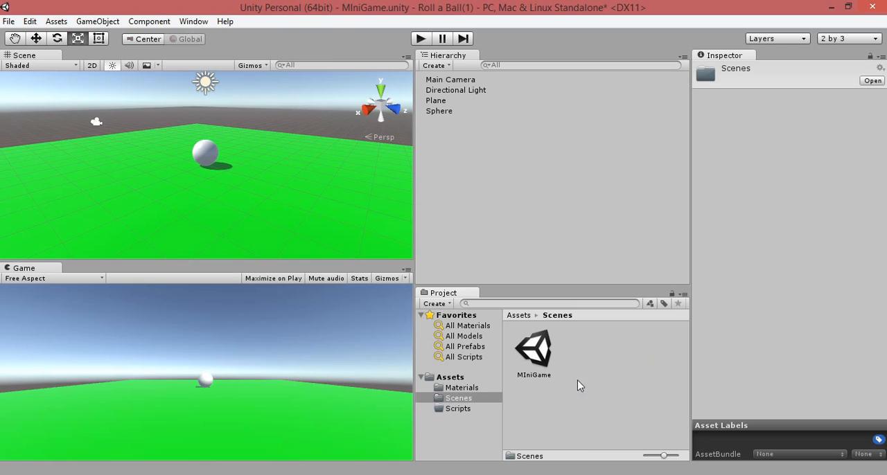
pyautogui.click(465, 408)
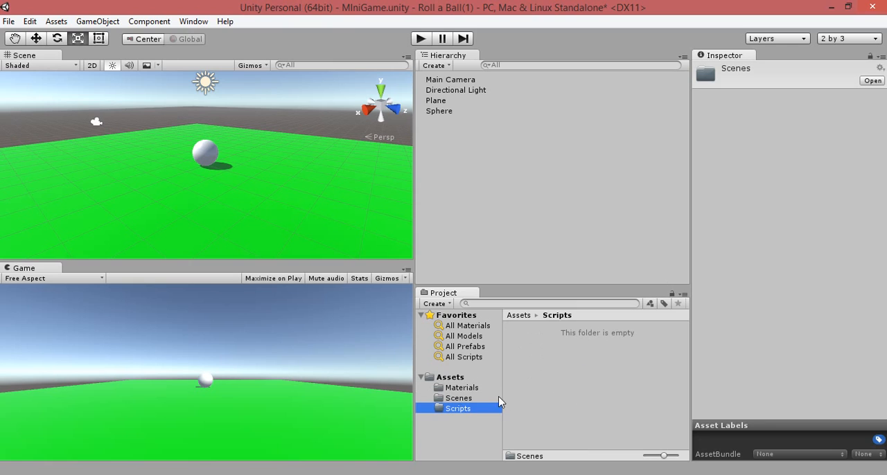
pyautogui.rightClick(572, 345)
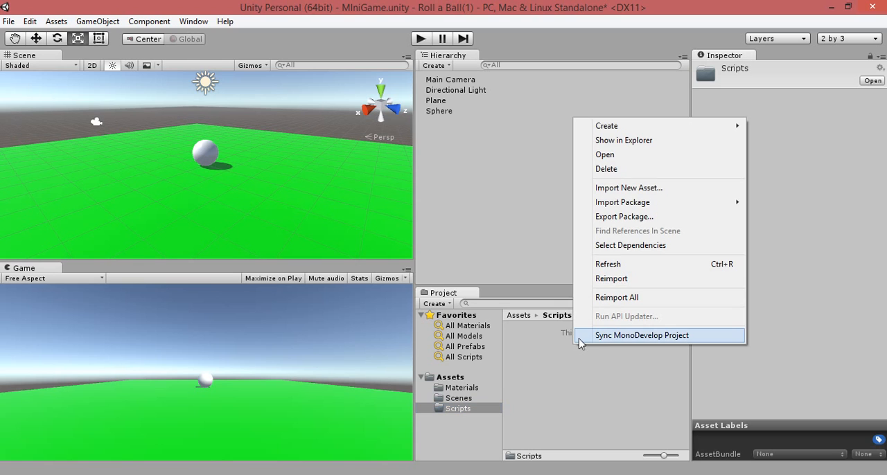
pyautogui.click(578, 340)
pyautogui.rightClick(564, 377)
pyautogui.moveTo(592, 154)
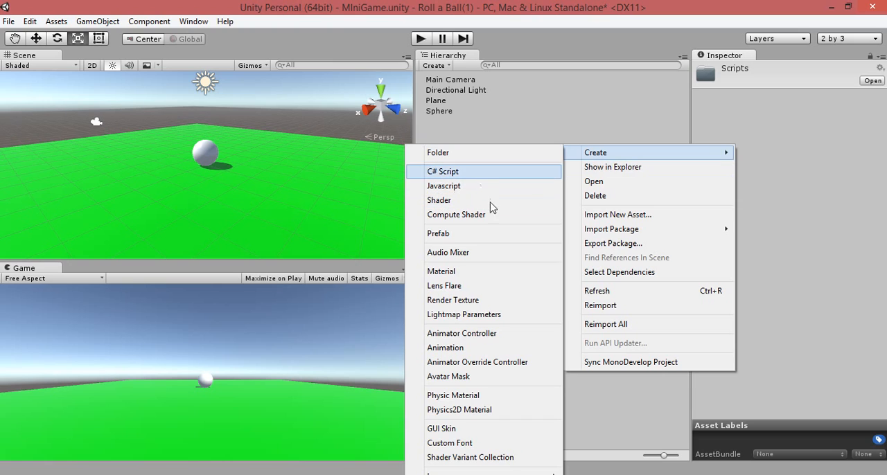
pyautogui.click(604, 415)
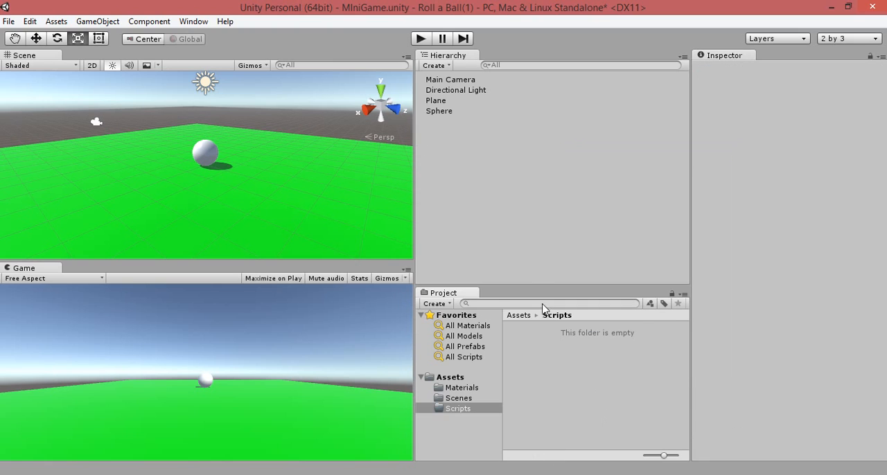
# Step: Start adding a new script component to the Sphere, keeping C Sharp as its language
pyautogui.click(432, 102)
pyautogui.click(440, 111)
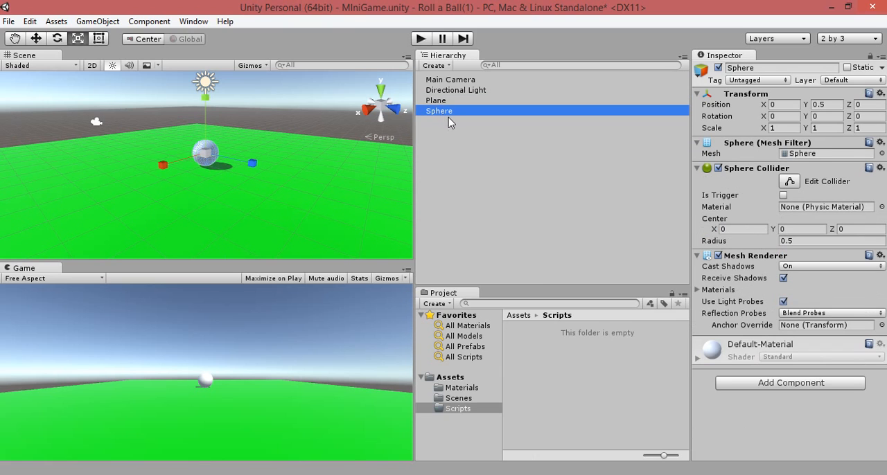
pyautogui.click(772, 386)
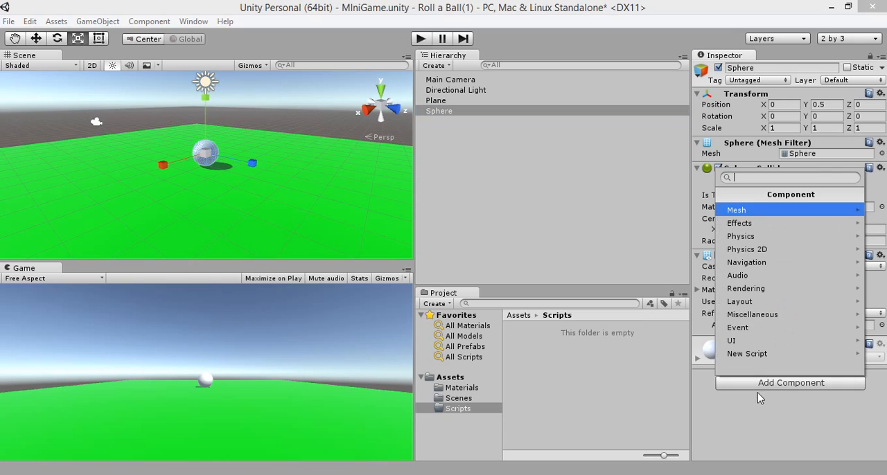
pyautogui.click(774, 355)
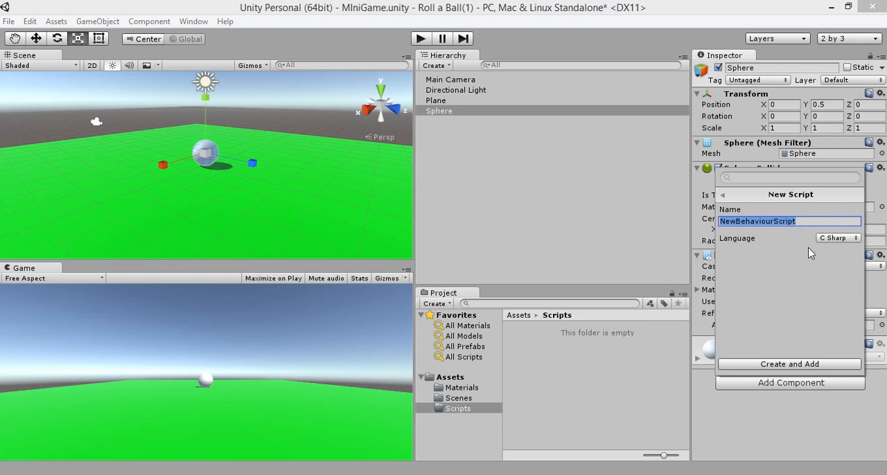
pyautogui.click(836, 239)
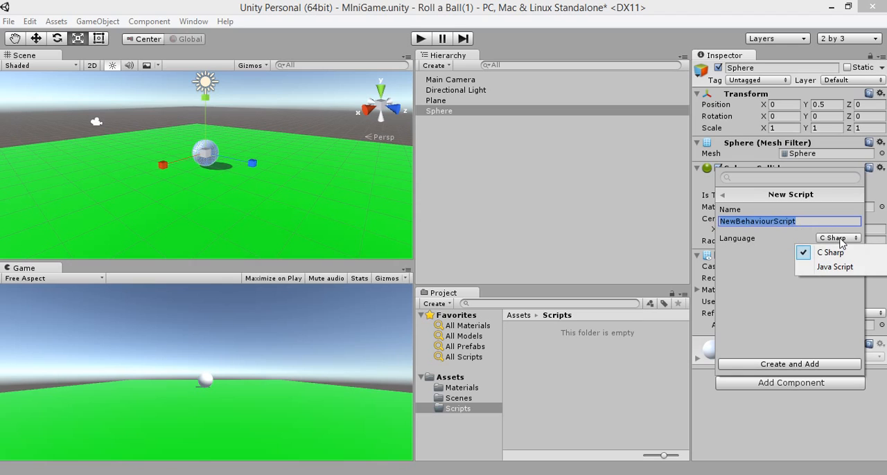
pyautogui.click(839, 240)
pyautogui.click(800, 219)
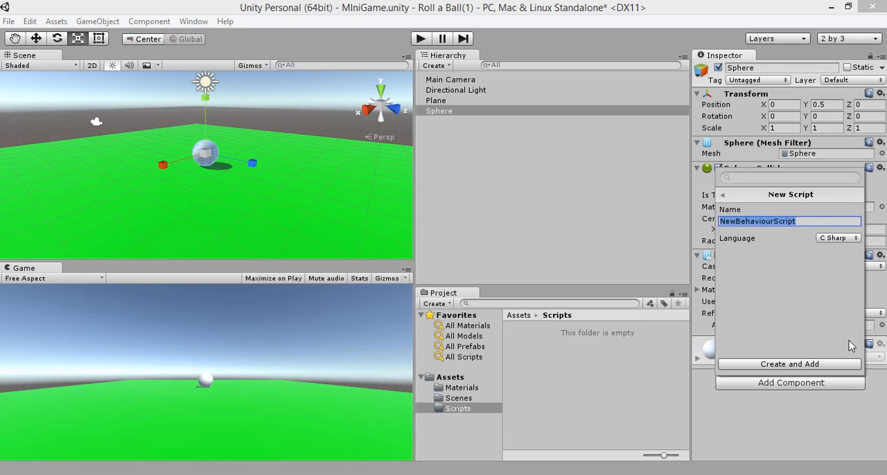
# Step: Name the new script PlayerController, then create it and attach it to the Sphere
pyautogui.write('PlayerCOntro')
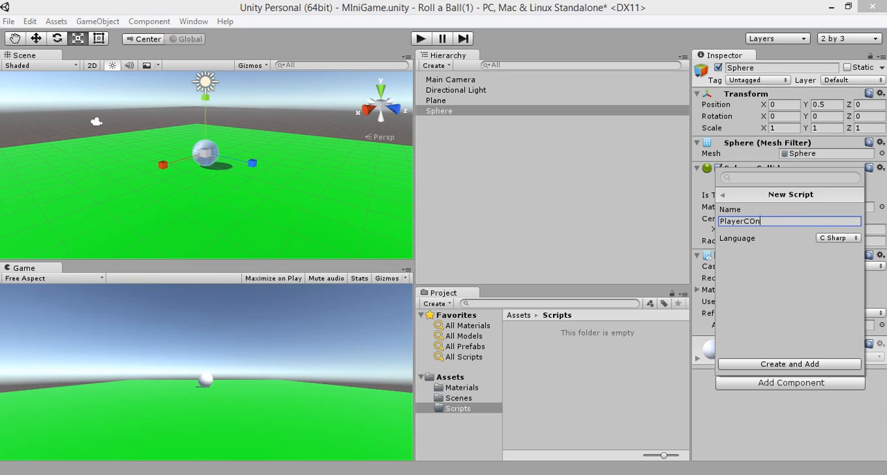
pyautogui.moveTo(842, 320)
pyautogui.press('BackSpace')
pyautogui.press('BackSpace')
pyautogui.press('BackSpace')
pyautogui.press('BackSpace')
pyautogui.write('ontrolle')
pyautogui.press('BackSpace')
pyautogui.write('er')
pyautogui.click(787, 365)
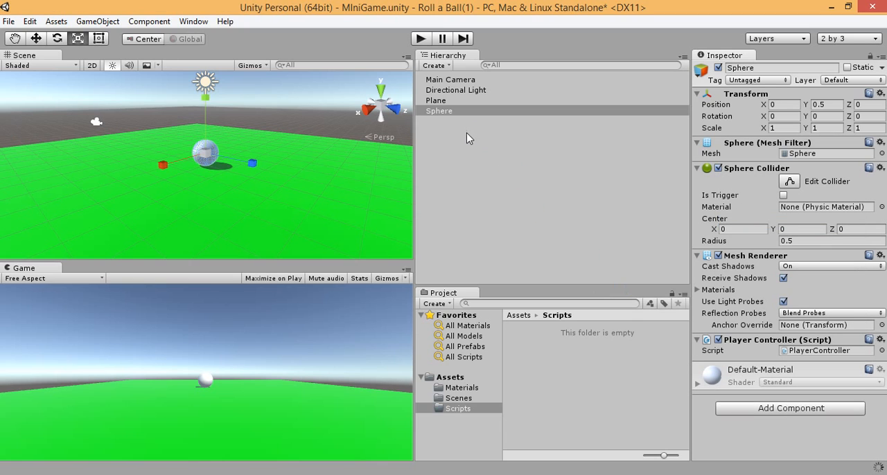
# Step: Rename the Plane object in the scene as Floor
pyautogui.click(444, 103)
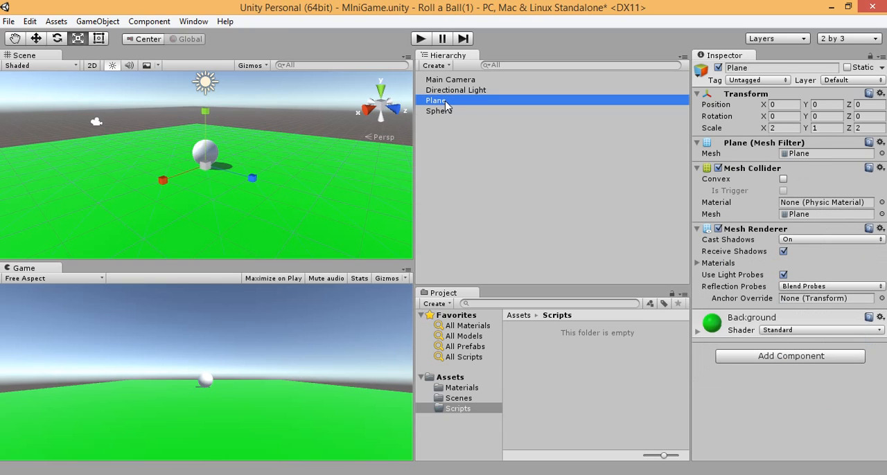
pyautogui.click(446, 102)
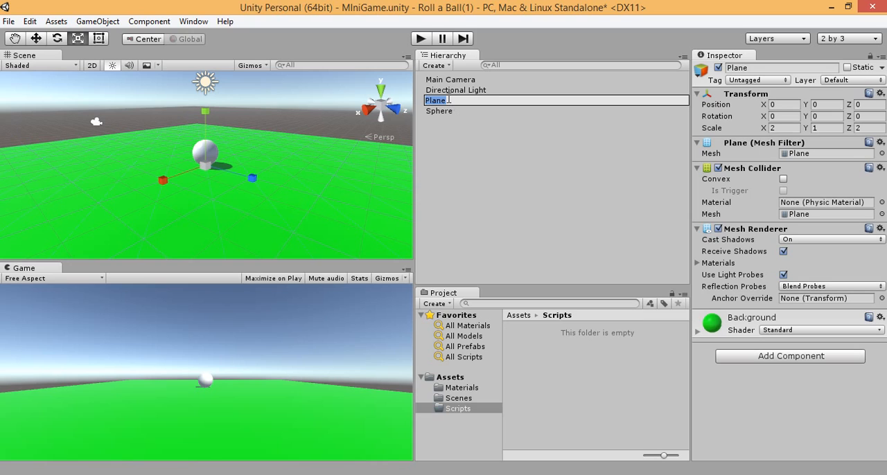
pyautogui.write('Ba')
pyautogui.press('BackSpace')
pyautogui.press('BackSpace')
pyautogui.write('Flo')
# Step: Rename the Sphere object in the scene as Player
pyautogui.click(463, 111)
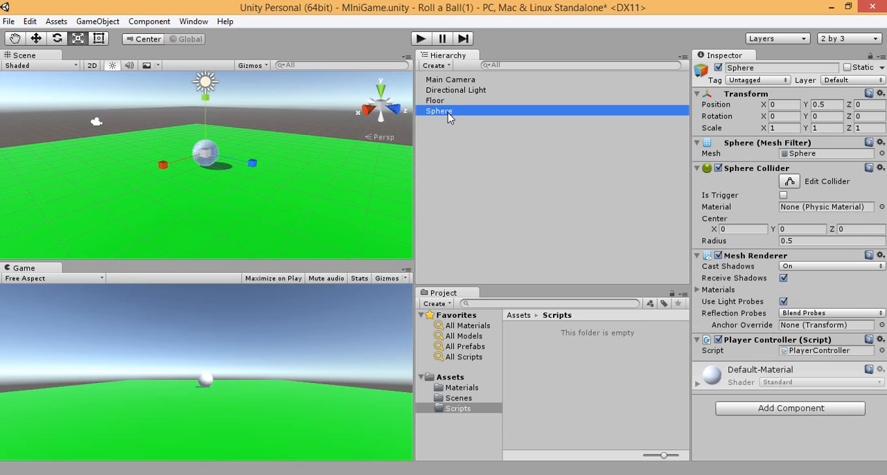
pyautogui.click(448, 113)
pyautogui.write('Pl')
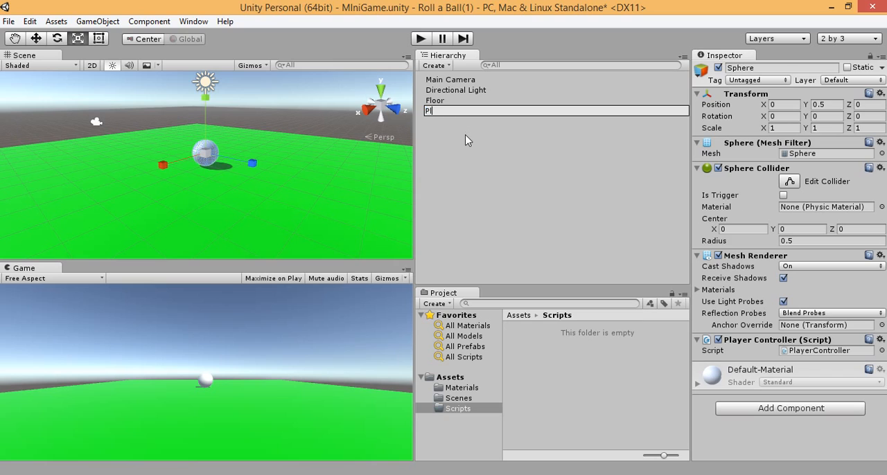
pyautogui.write('ayer')
pyautogui.click(554, 170)
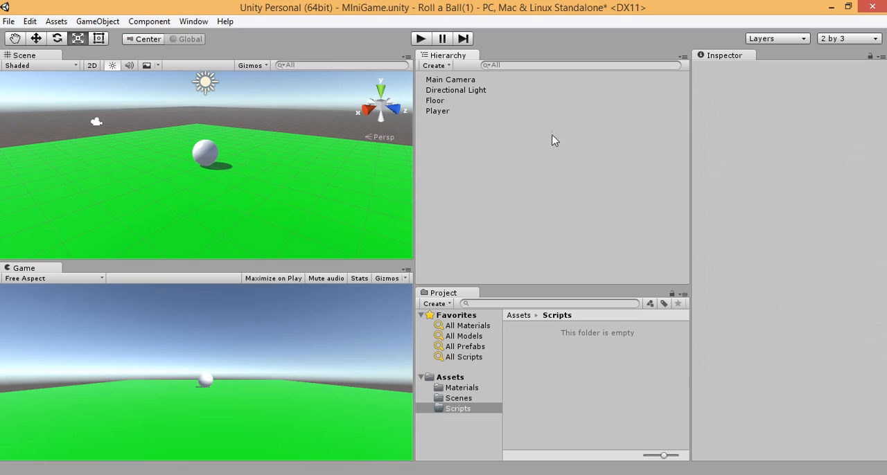
# Step: Find the PlayerController script in the Assets folder and move it into the Scripts folder
pyautogui.click(463, 410)
pyautogui.press('Return')
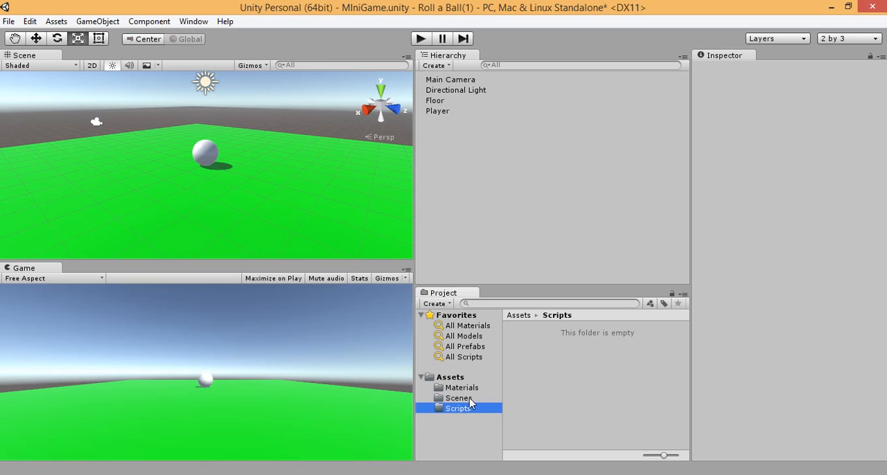
pyautogui.click(460, 388)
pyautogui.click(449, 377)
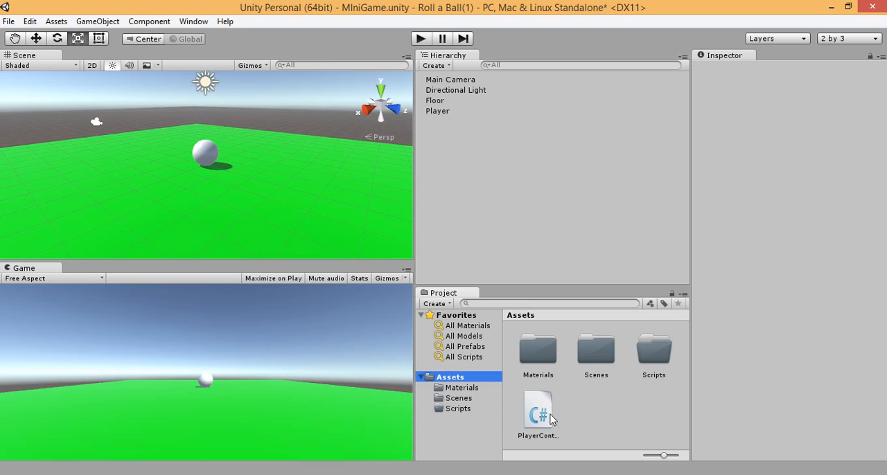
pyautogui.click(641, 425)
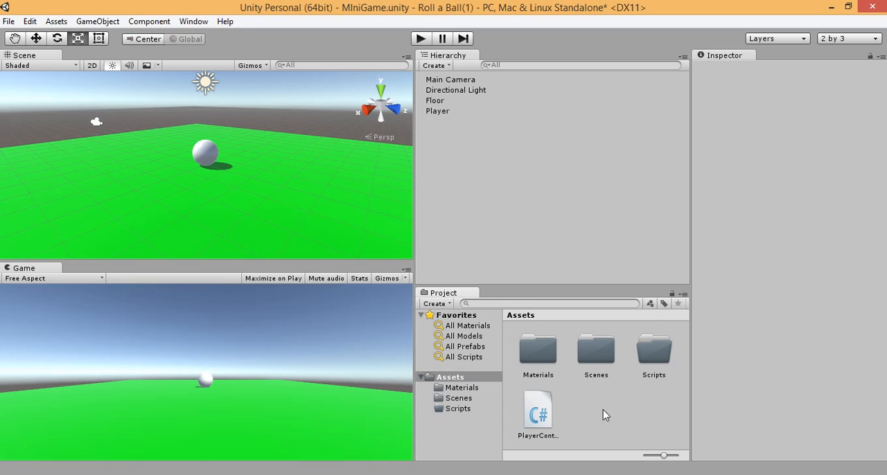
pyautogui.moveTo(534, 416); pyautogui.dragTo(656, 354)
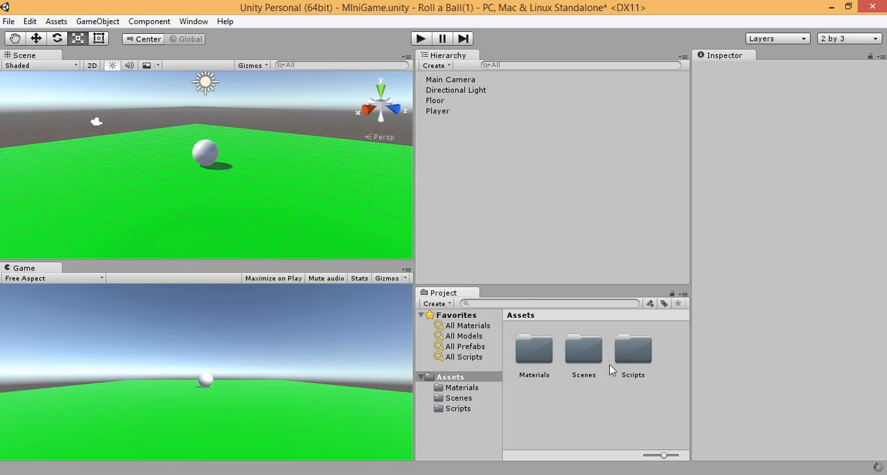
# Step: Open the PlayerController script from the Scripts folder in MonoDevelop and place the cursor inside the empty Start method
pyautogui.click(458, 409)
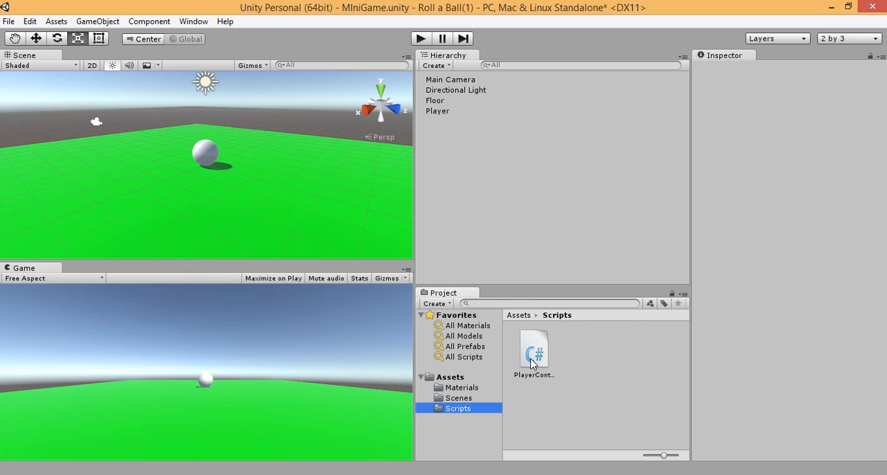
pyautogui.click(533, 363)
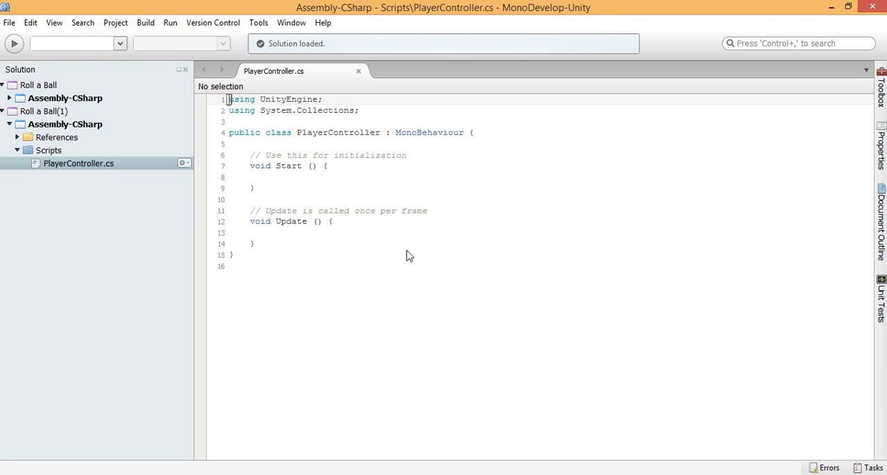
pyautogui.click(290, 177)
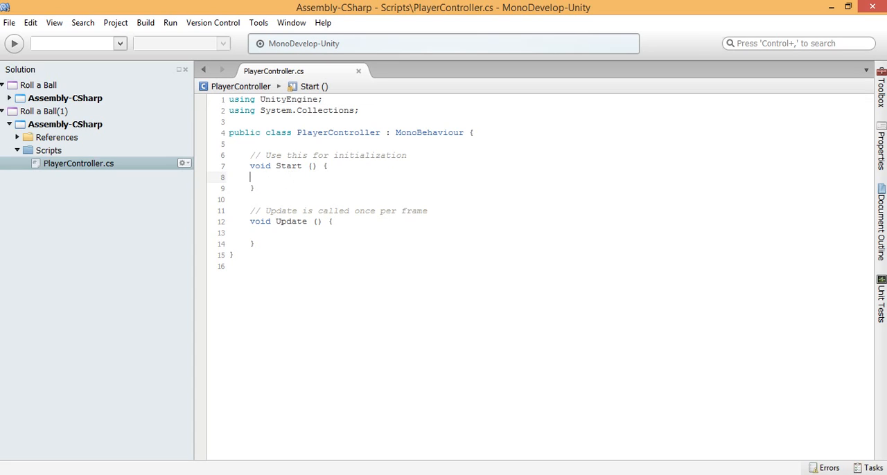
# Step: Switch to Unity and add a Rigidbody physics component to the Player sphere
pyautogui.press('Tab')
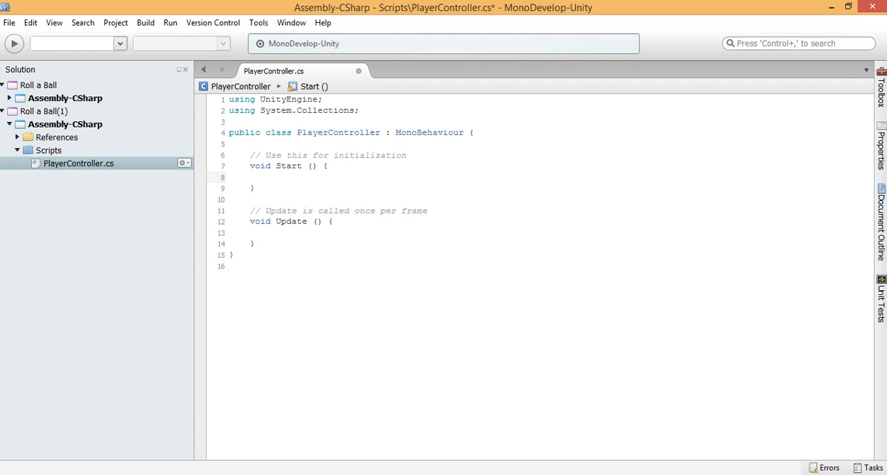
pyautogui.hotkey('alt', 'Tab')
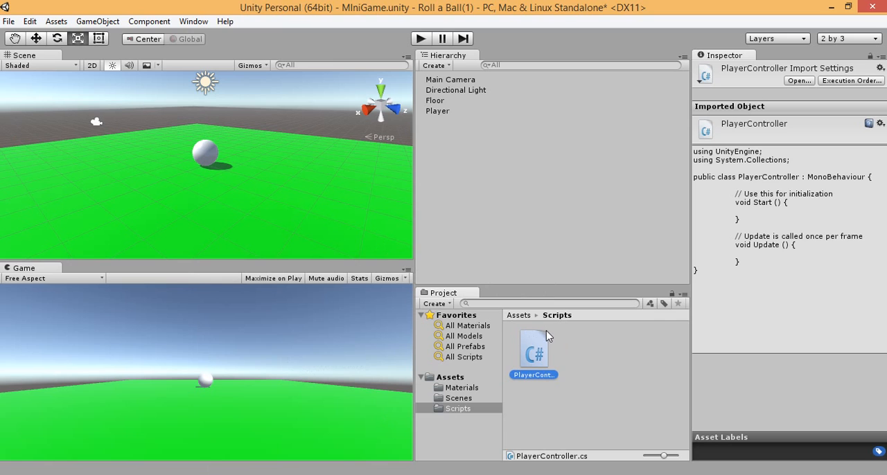
pyautogui.click(205, 154)
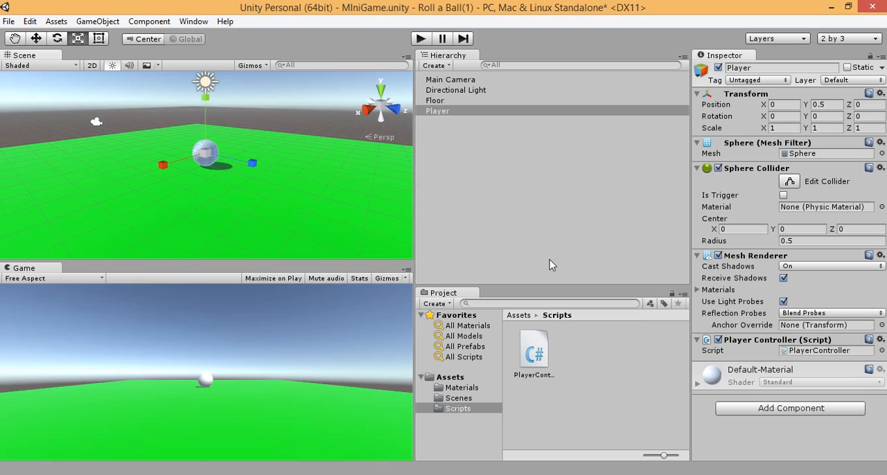
pyautogui.click(800, 410)
pyautogui.click(752, 262)
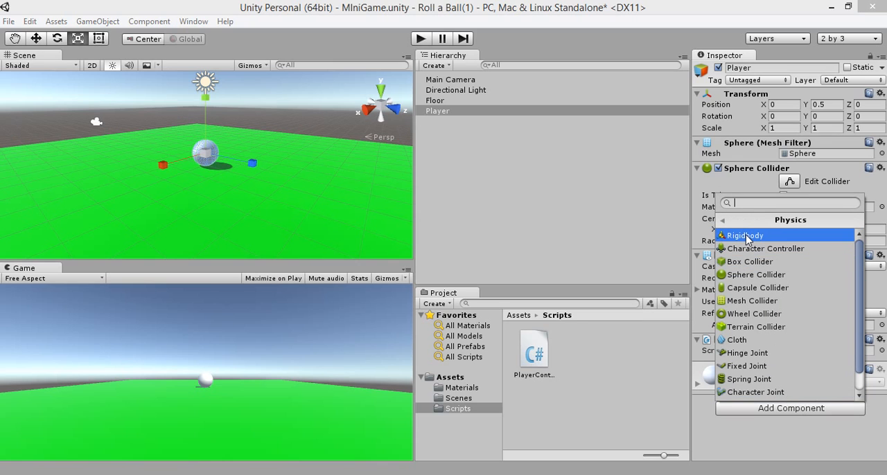
pyautogui.click(745, 236)
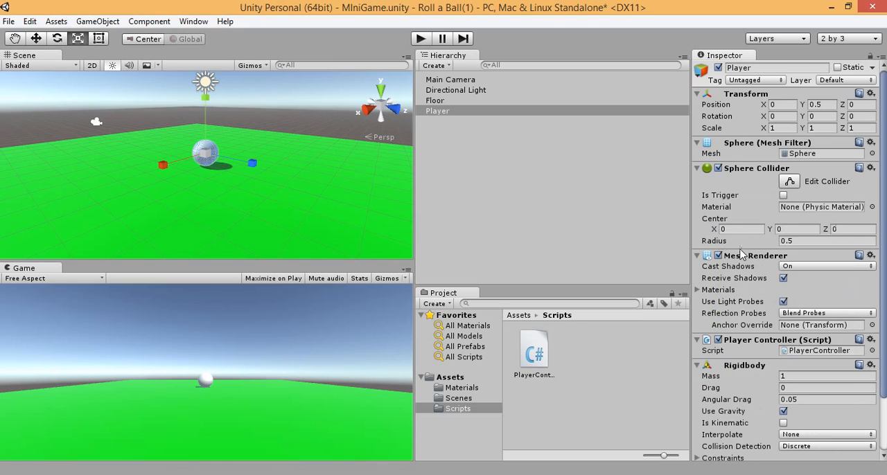
pyautogui.scroll(-2, 752, 290)
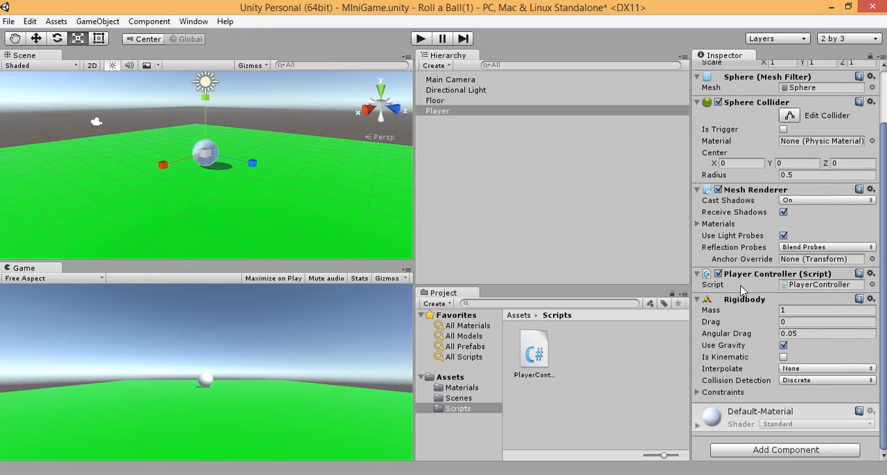
pyautogui.click(789, 451)
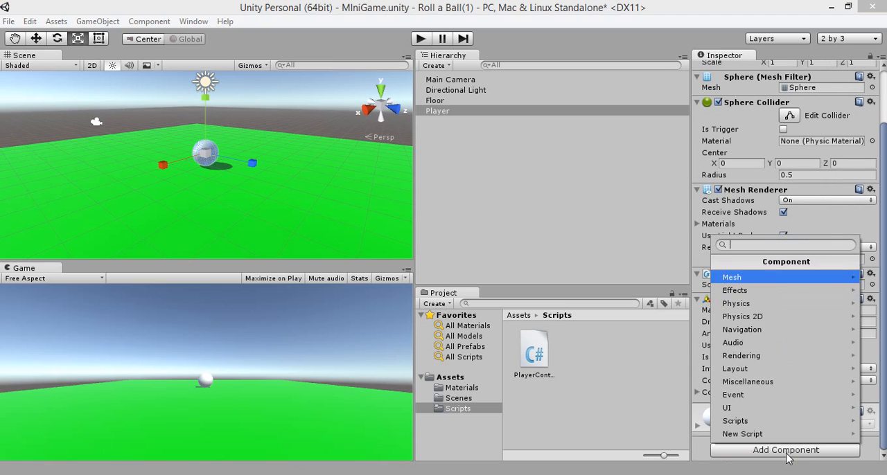
pyautogui.click(751, 305)
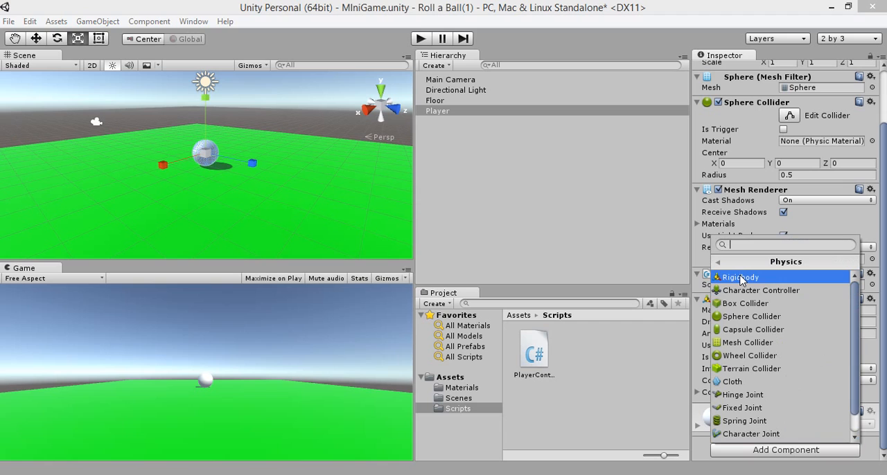
pyautogui.click(783, 450)
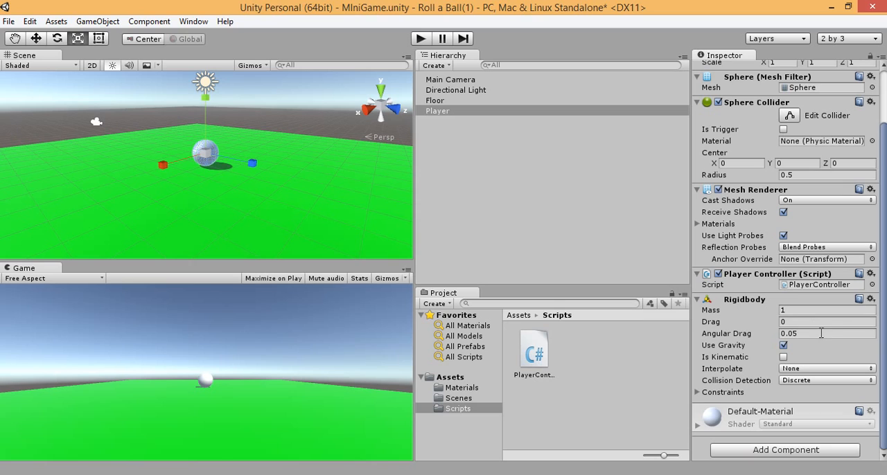
pyautogui.click(782, 345)
# Step: Open the PlayerController script in MonoDevelop again and rename its Update method to FixedUpdate
pyautogui.doubleClick(533, 353)
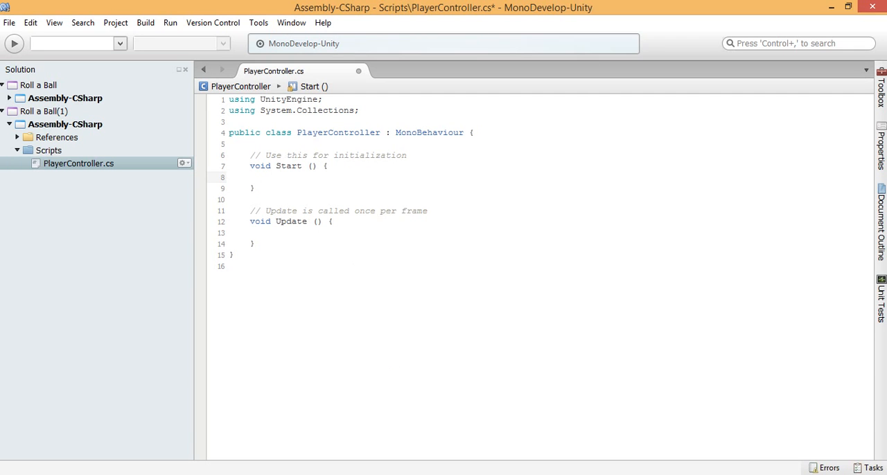
pyautogui.click(250, 144)
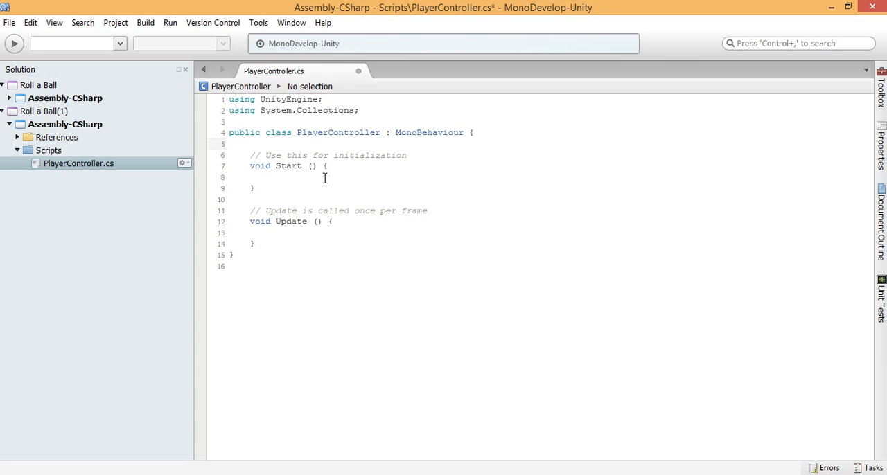
pyautogui.click(250, 232)
pyautogui.click(276, 221)
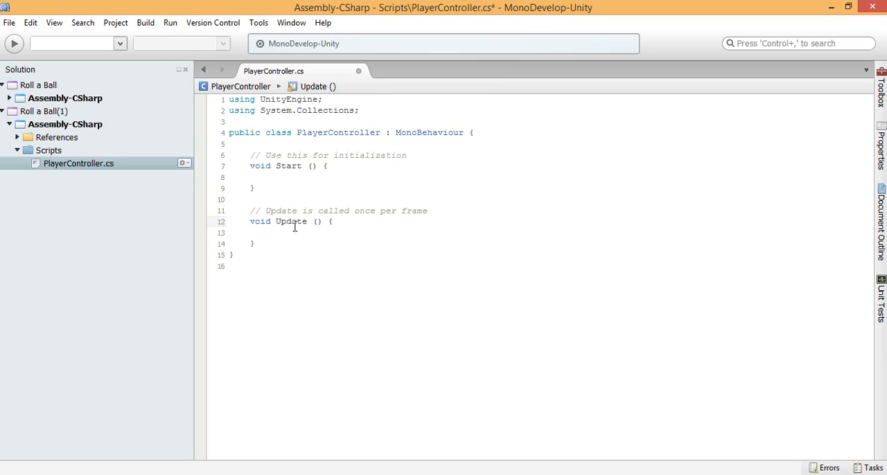
pyautogui.moveTo(294, 227)
pyautogui.press('Down')
pyautogui.click(275, 222)
pyautogui.write('Fie')
pyautogui.press('BackSpace')
pyautogui.write('xed')
# Step: Inside FixedUpdate, start declaring a float variable with the code float moveHorizontal = Input
pyautogui.click(270, 232)
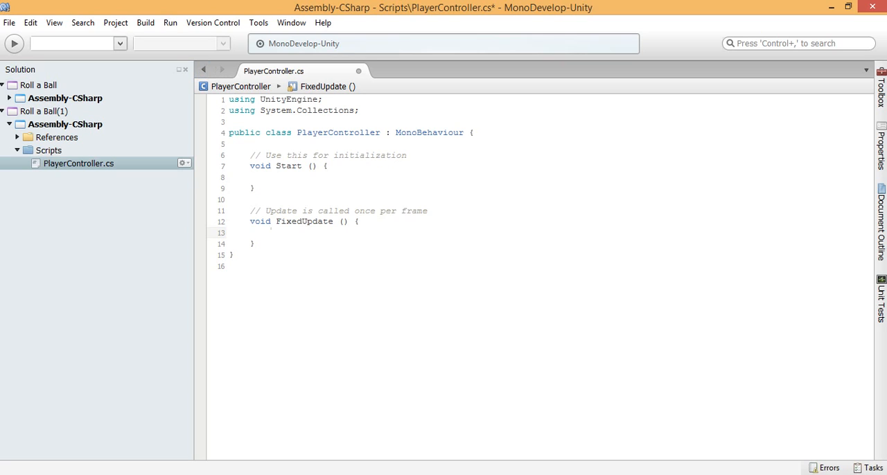
pyautogui.click(267, 144)
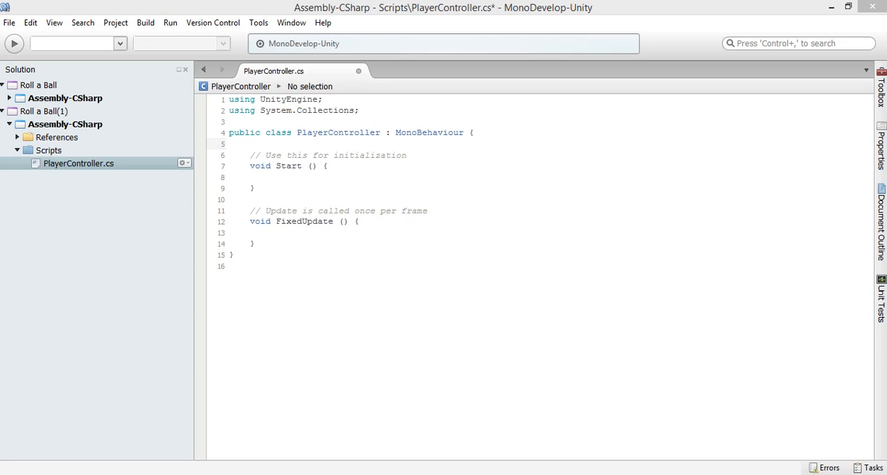
pyautogui.click(271, 233)
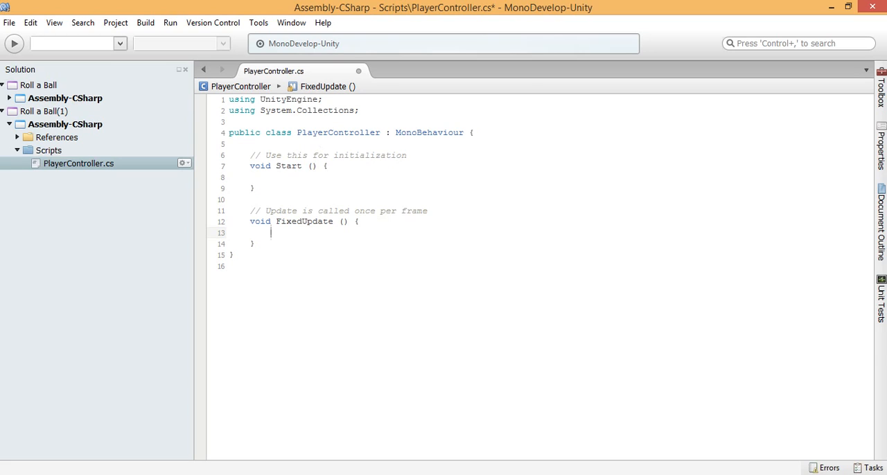
pyautogui.write('float moveHorizontal')
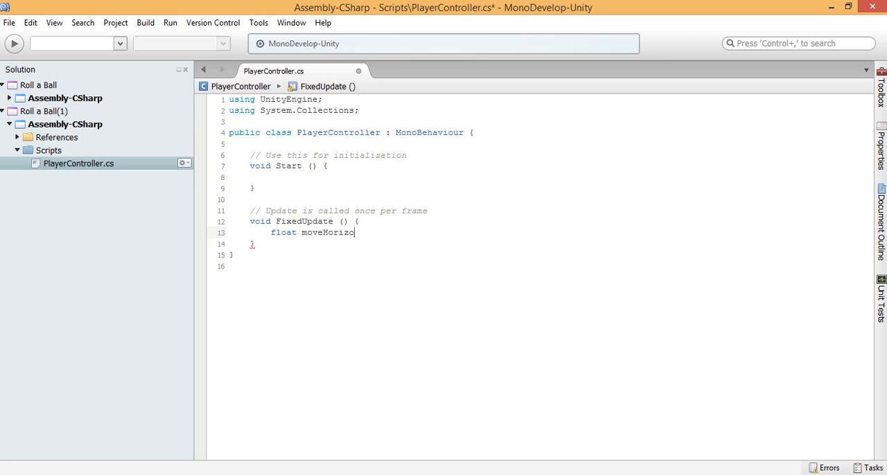
pyautogui.write(' =')
pyautogui.press('BackSpace')
pyautogui.press('BackSpace')
pyautogui.press('BackSpace')
pyautogui.write('= In')
pyautogui.press('Return')
# Step: Look up the Input class from the script on the Unity website by searching for input, and open its Scripting API page
pyautogui.hotkey('ctrl', 'shift', 'Left')
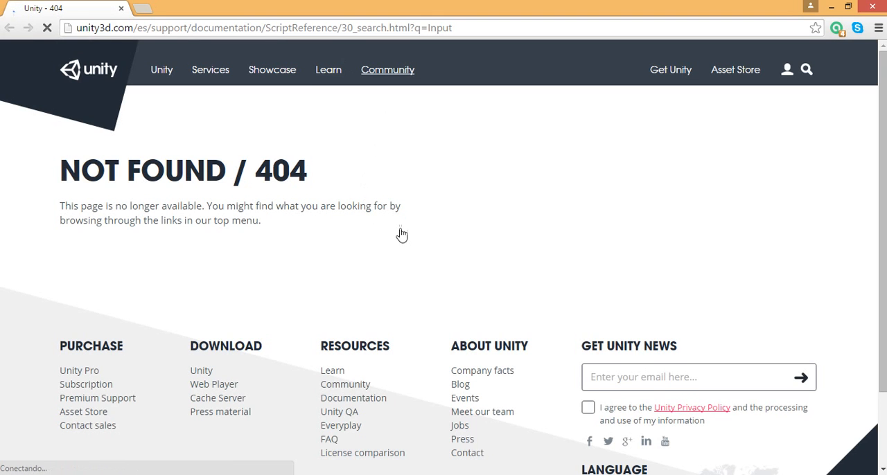
pyautogui.click(304, 269)
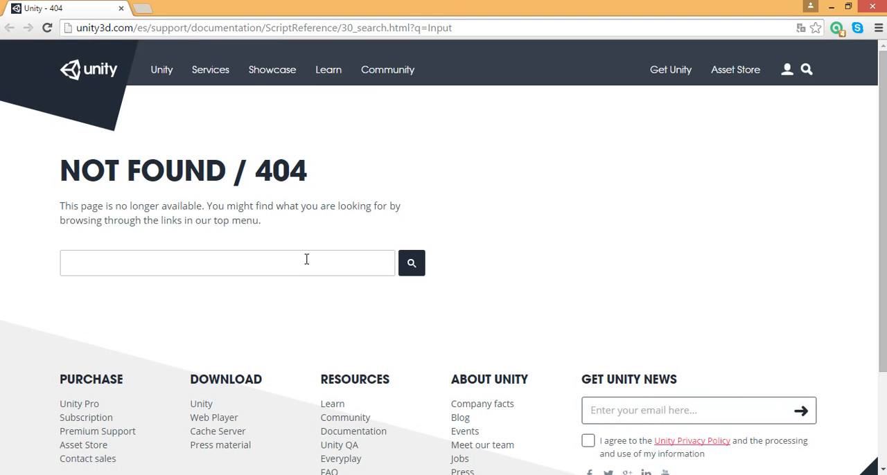
pyautogui.write('input')
pyautogui.press('Return')
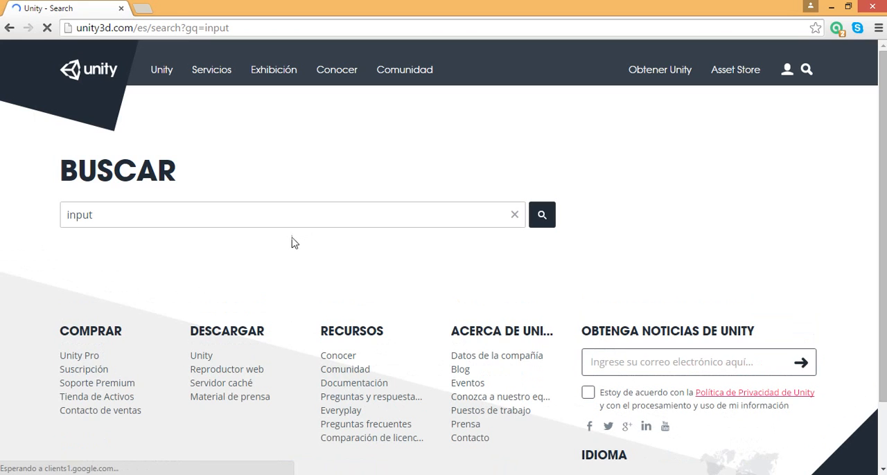
pyautogui.scroll(-1, 208, 284)
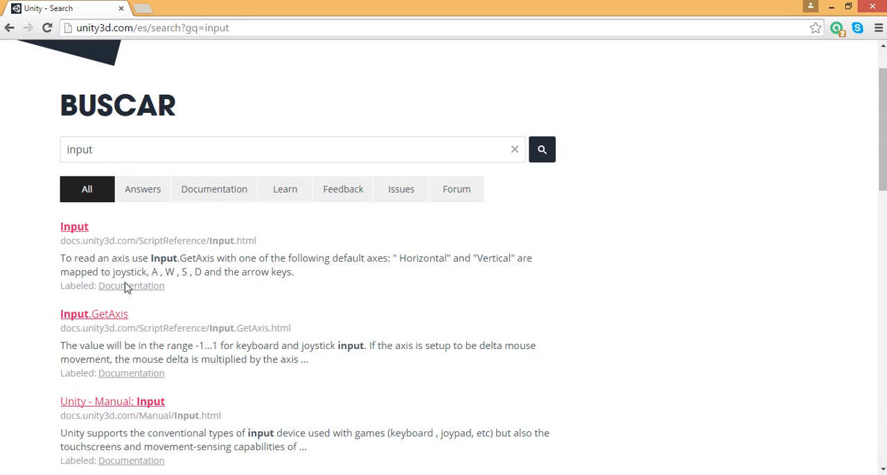
pyautogui.scroll(-1, 118, 257)
pyautogui.scroll(2, 117, 254)
pyautogui.scroll(-2, 109, 266)
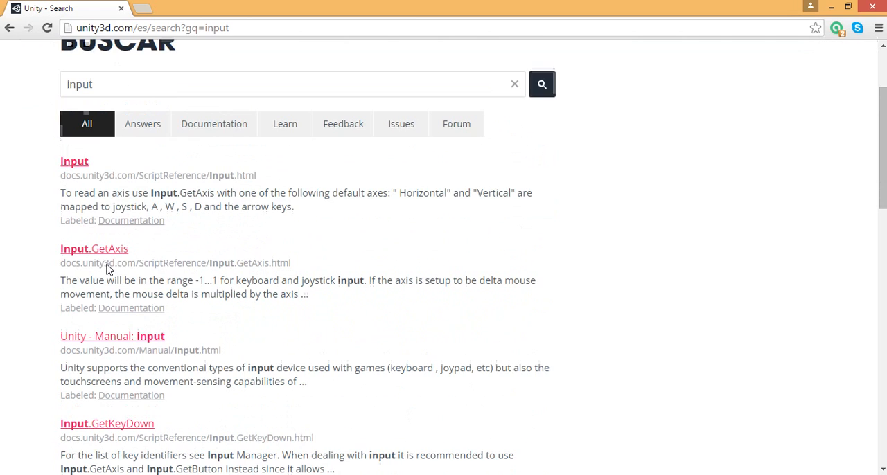
pyautogui.click(74, 166)
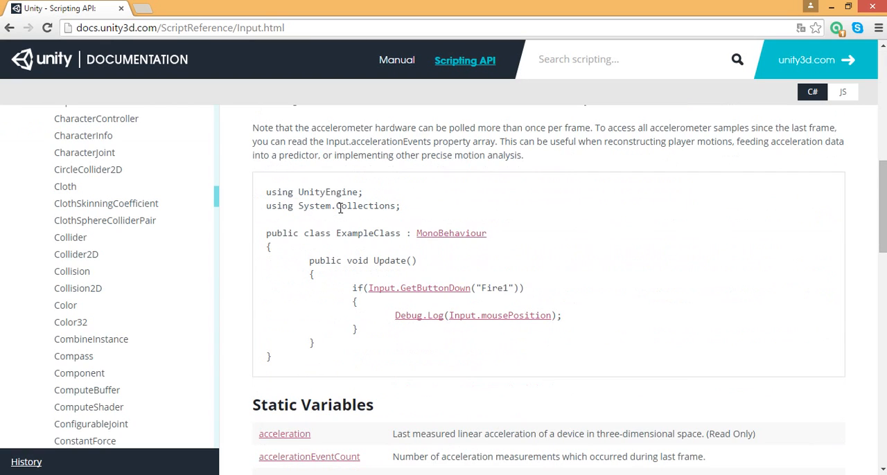
# Step: Find GetAxis among the static functions of the Input class, highlight its description and open its reference page
pyautogui.scroll(-5, 340, 208)
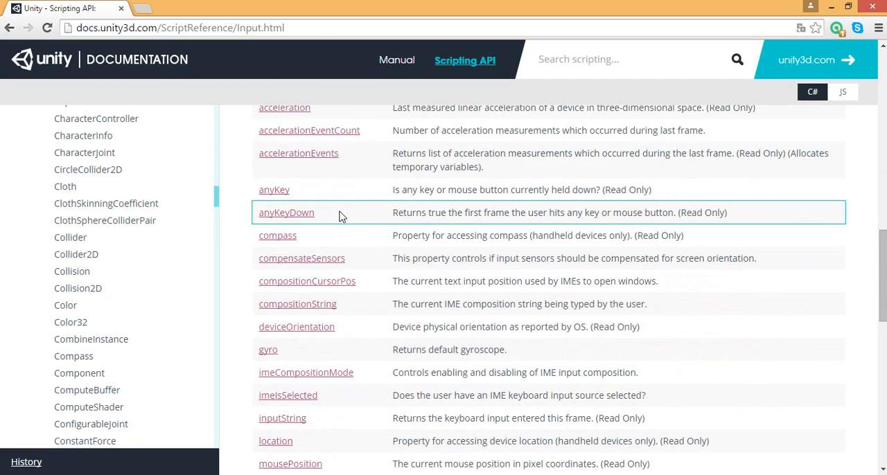
pyautogui.scroll(-5, 340, 216)
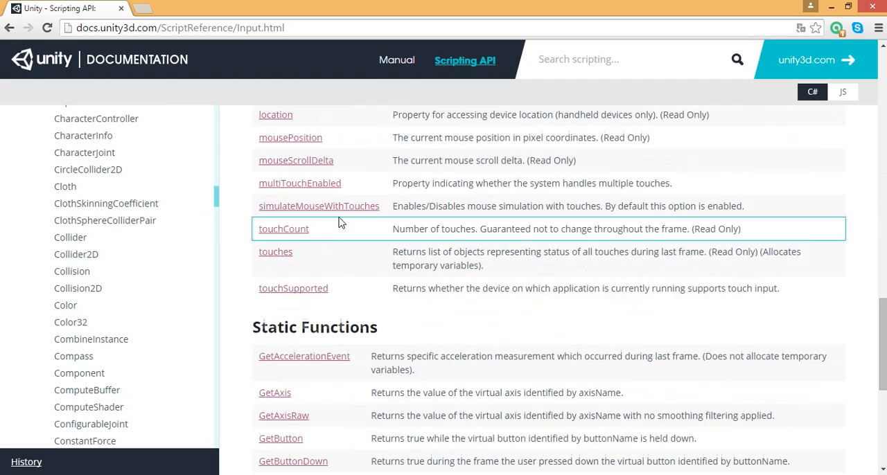
pyautogui.scroll(-3, 339, 222)
pyautogui.scroll(-1, 340, 221)
pyautogui.scroll(1, 332, 218)
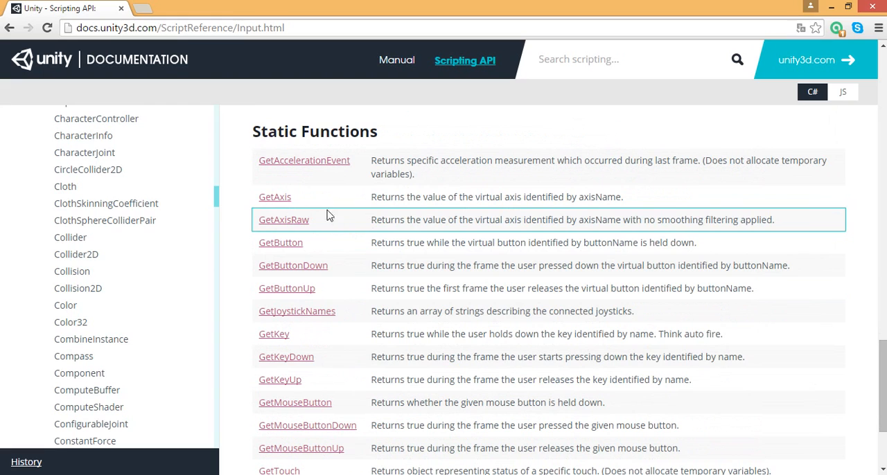
pyautogui.moveTo(371, 198); pyautogui.dragTo(625, 198)
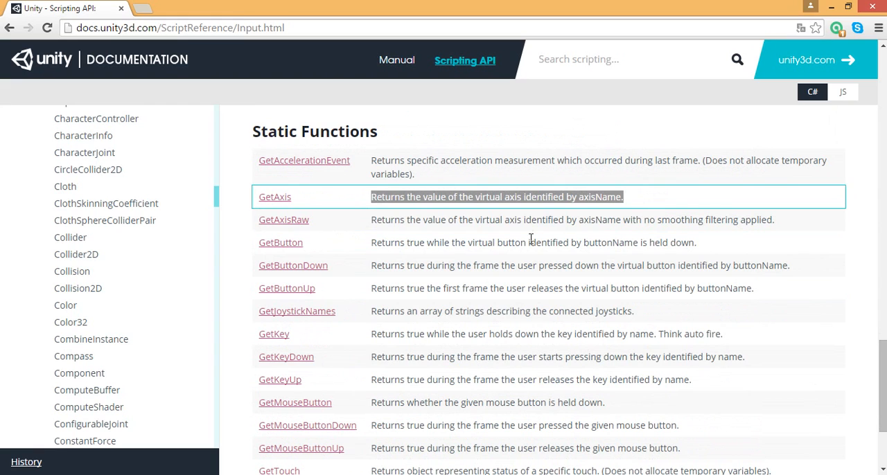
pyautogui.click(281, 198)
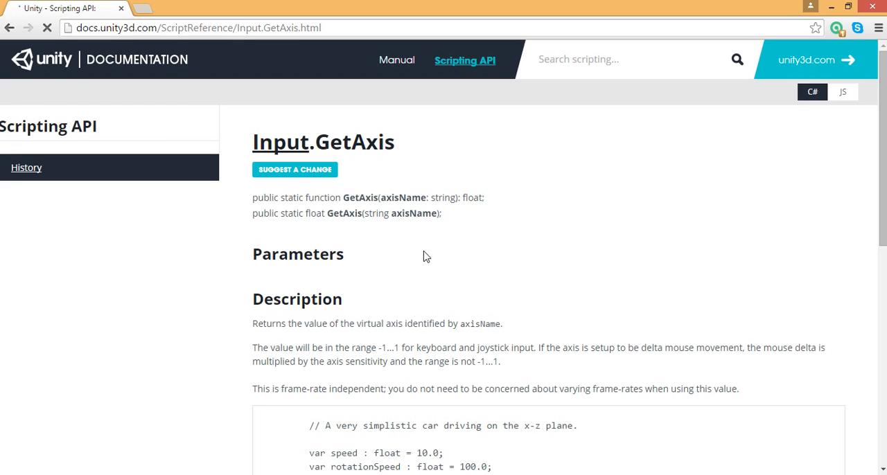
# Step: Examine the C# example on the Input.GetAxis page and highlight the Input.GetAxis("Horizontal") call
pyautogui.scroll(-5, 425, 257)
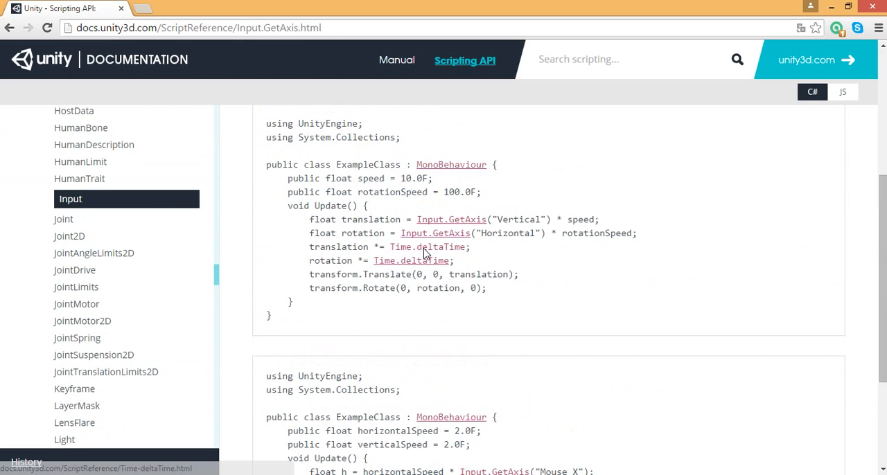
pyautogui.scroll(1, 425, 255)
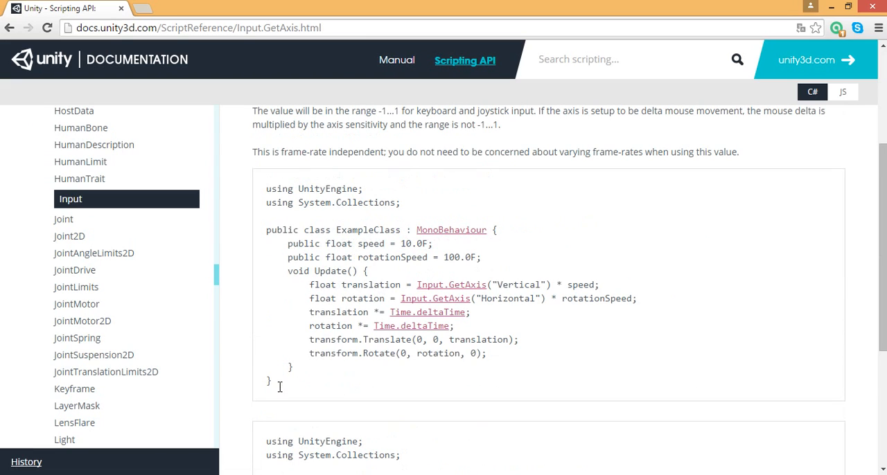
pyautogui.moveTo(279, 387); pyautogui.dragTo(266, 186)
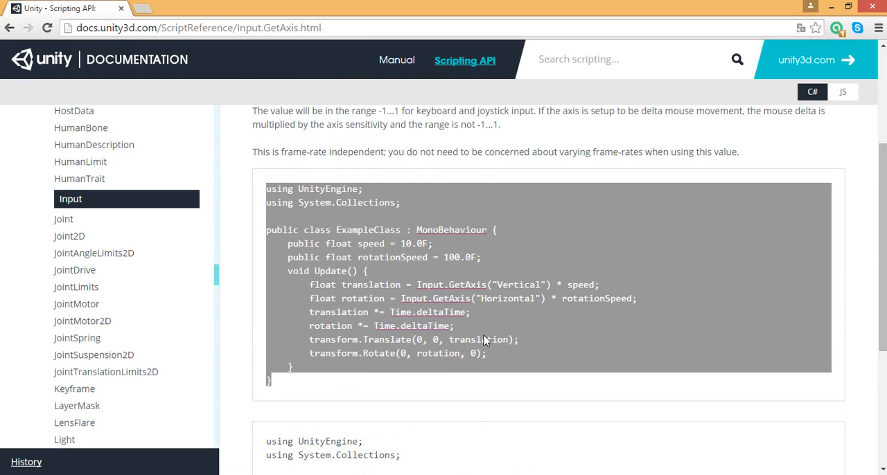
pyautogui.click(361, 258)
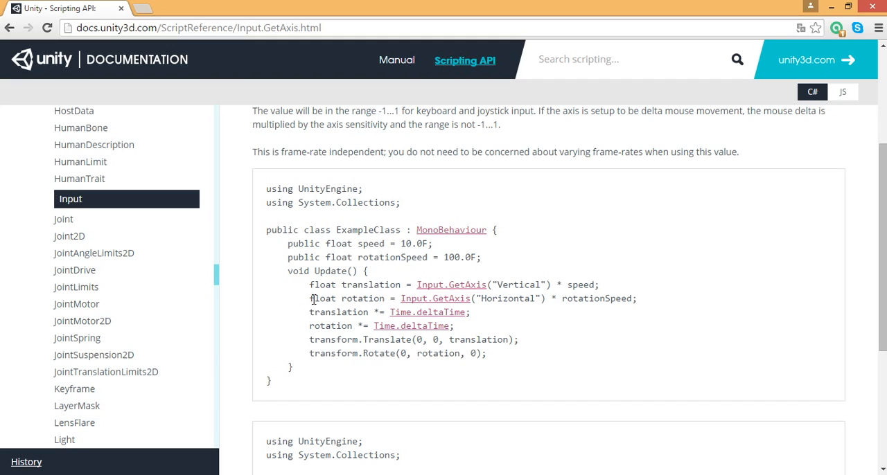
pyautogui.moveTo(401, 298); pyautogui.dragTo(545, 303)
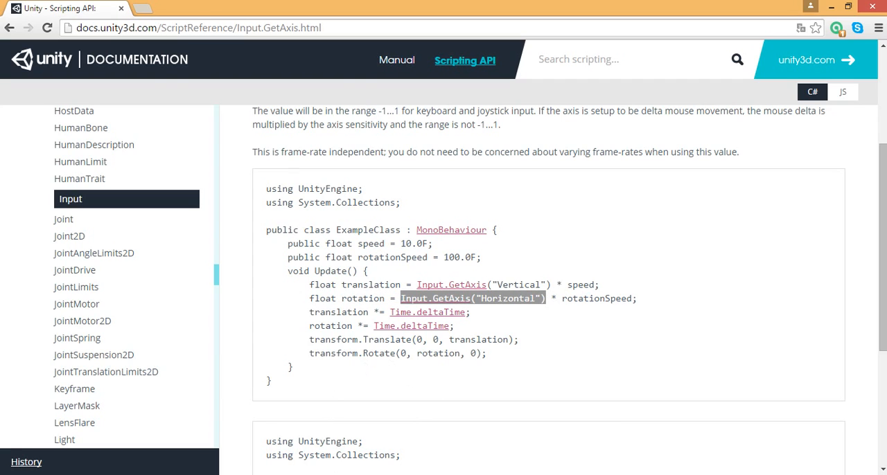
# Step: Switch back to the PlayerController script in MonoDevelop and complete the moveHorizontal expression to Input.GetAxis
pyautogui.click(301, 474)
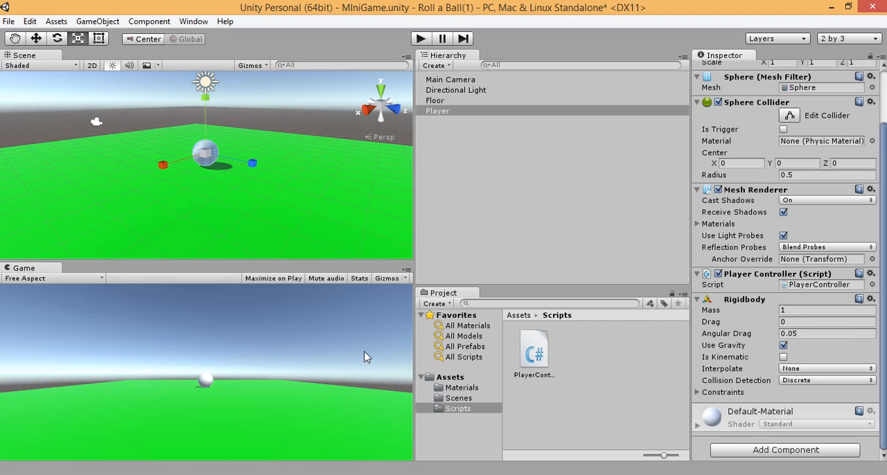
pyautogui.click(301, 474)
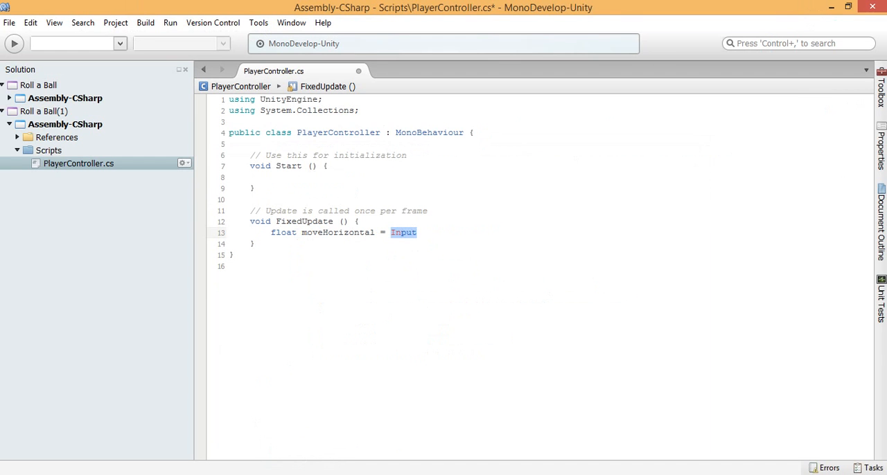
pyautogui.press('Right')
pyautogui.write('.G')
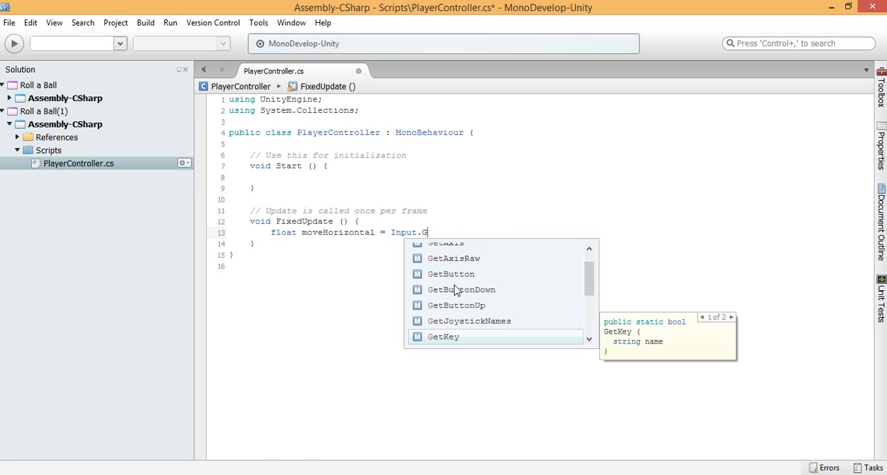
pyautogui.scroll(1, 451, 274)
pyautogui.click(447, 267)
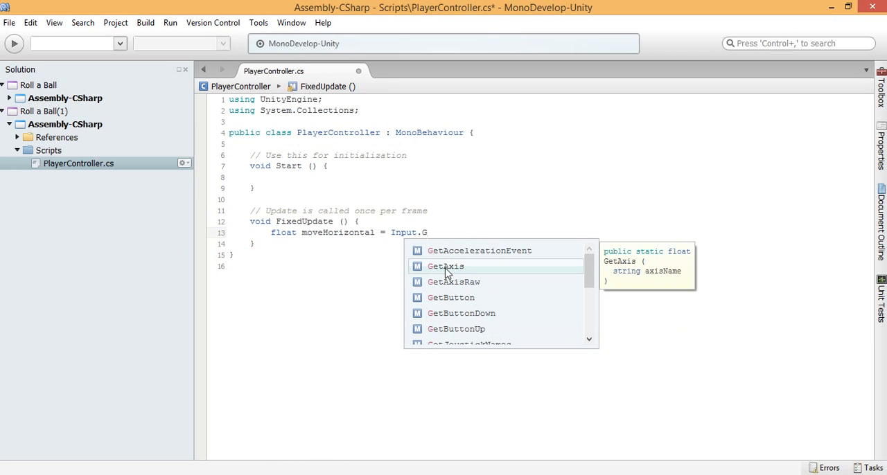
pyautogui.doubleClick(447, 268)
pyautogui.click(457, 236)
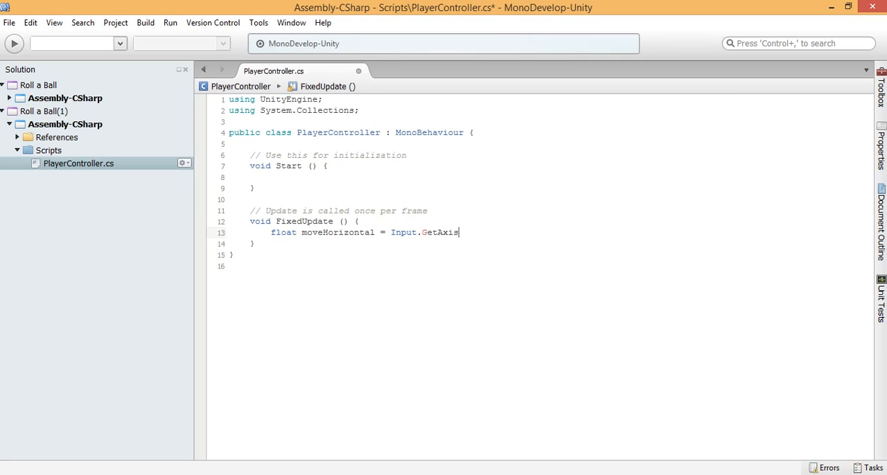
# Step: Give the GetAxis call the argument "Horizontal" in parentheses and end the statement with a semicolon
pyautogui.write('()')
pyautogui.write('"')
pyautogui.write('Horaizontal')
pyautogui.press('BackSpace')
pyautogui.press('BackSpace')
pyautogui.press('BackSpace')
pyautogui.press('BackSpace')
pyautogui.press('BackSpace')
pyautogui.press('BackSpace')
pyautogui.press('BackSpace')
pyautogui.press('BackSpace')
pyautogui.write('izontal')
pyautogui.press('End')
pyautogui.write(';')
# Step: Duplicate the whole moveHorizontal declaration onto a new line directly below it in FixedUpdate
pyautogui.hotkey('shift', 'Home')
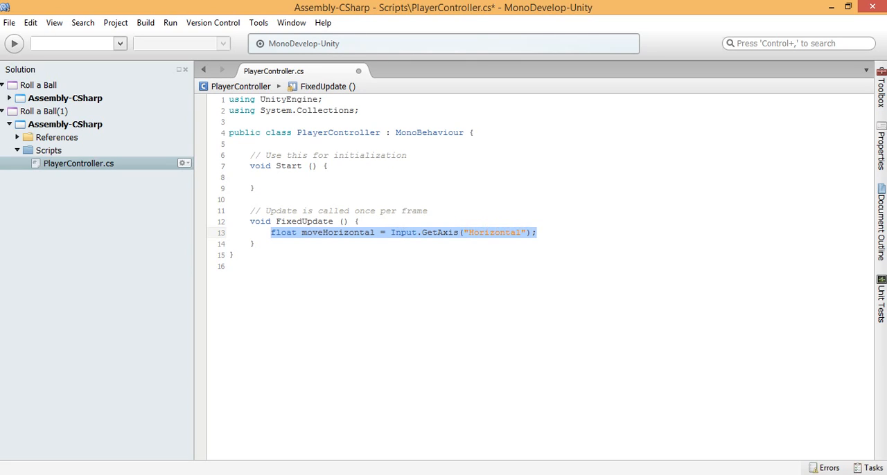
pyautogui.hotkey('ctrl', 'c')
pyautogui.press('End')
pyautogui.press('Return')
pyautogui.hotkey('ctrl', 'v')
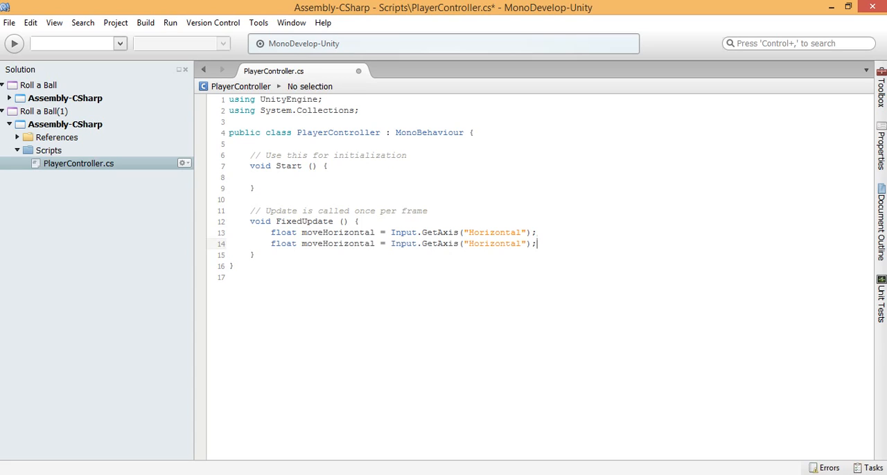
# Step: Rename the variable in the duplicated declaration to moveVertical
pyautogui.hotkey('ctrl', 'Left')
pyautogui.hotkey('ctrl', 'Left')
pyautogui.hotkey('ctrl', 'Left')
pyautogui.hotkey('ctrl', 'Left')
pyautogui.hotkey('ctrl', 'Right')
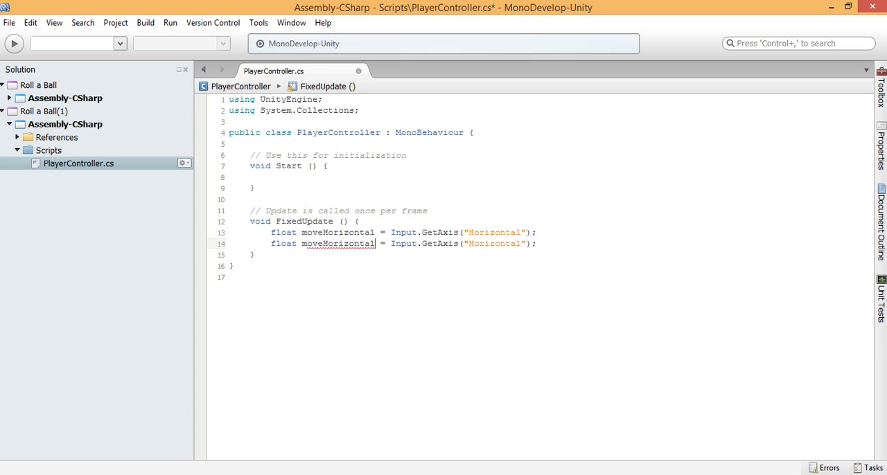
pyautogui.hotkey('ctrl', 'shift', 'Left')
pyautogui.hotkey('shift', 'Right')
pyautogui.hotkey('shift', 'Right')
pyautogui.hotkey('shift', 'Right')
pyautogui.hotkey('shift', 'Right')
pyautogui.write('v')
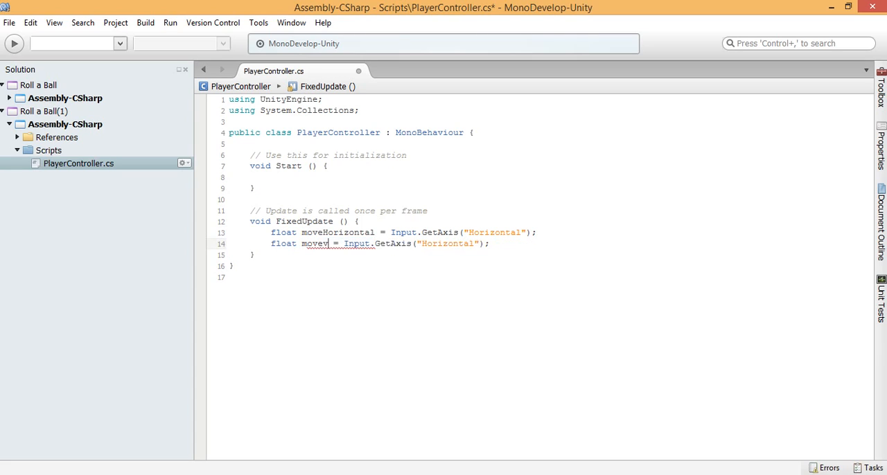
pyautogui.write('ertical')
pyautogui.hotkey('ctrl', 'Left')
pyautogui.hotkey('ctrl', 'Right')
pyautogui.hotkey('ctrl', 'Right')
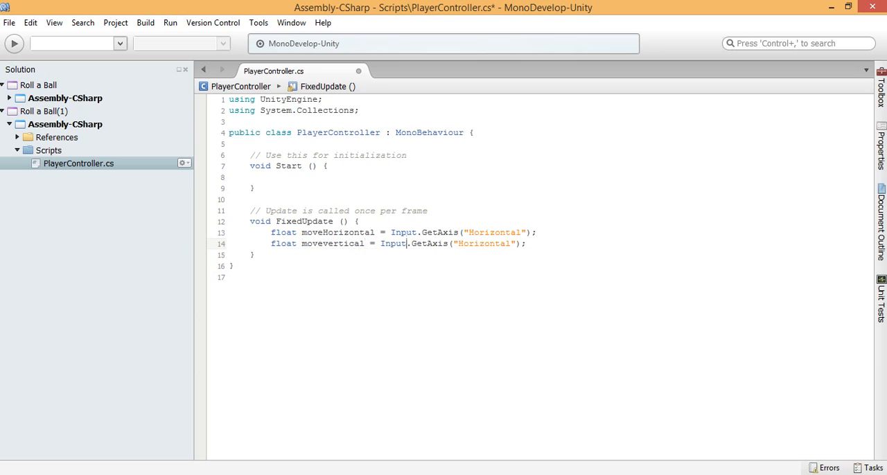
pyautogui.hotkey('ctrl', 'Left')
pyautogui.press('Right')
pyautogui.press('Right')
pyautogui.press('Right')
pyautogui.press('Right')
pyautogui.press('Right')
pyautogui.press('BackSpace')
pyautogui.write('V')
# Step: Change the axis name in the moveVertical line's GetAxis call to "Vertical"
pyautogui.press('End')
pyautogui.hotkey('ctrl', 'Left')
pyautogui.hotkey('ctrl', 'Left')
pyautogui.hotkey('ctrl', 'Left')
pyautogui.hotkey('ctrl', 'Right')
pyautogui.hotkey('ctrl', 'Right')
pyautogui.hotkey('ctrl', 'shift', 'Left')
pyautogui.write('Vertical')
# Step: Highlight the axis names Horizontal and Vertical in the two GetAxis calls to review them
pyautogui.moveTo(468, 232); pyautogui.dragTo(527, 233)
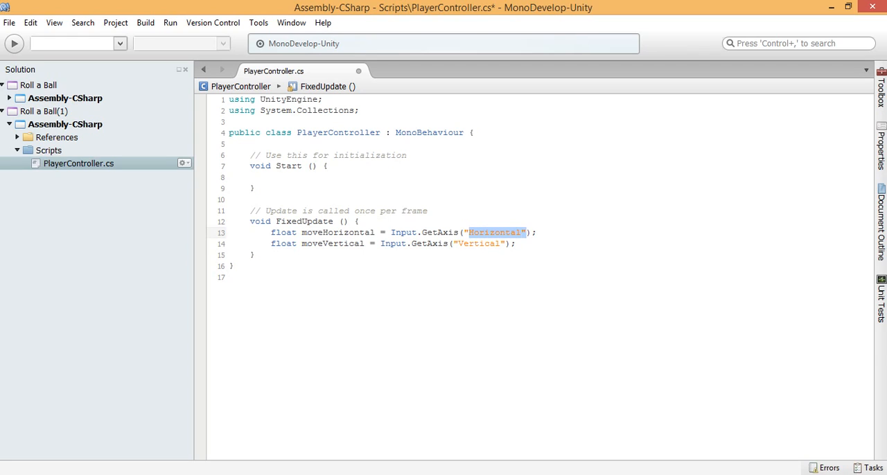
pyautogui.moveTo(458, 244); pyautogui.dragTo(523, 233)
pyautogui.moveTo(458, 244); pyautogui.dragTo(501, 244)
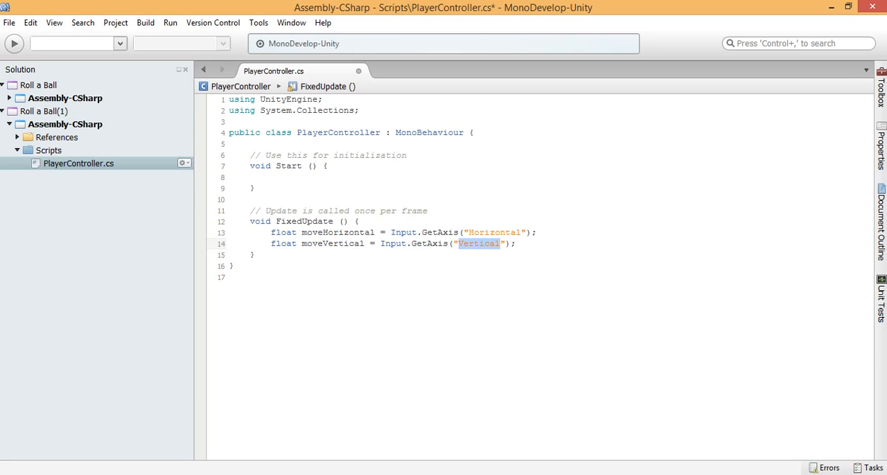
pyautogui.click(516, 244)
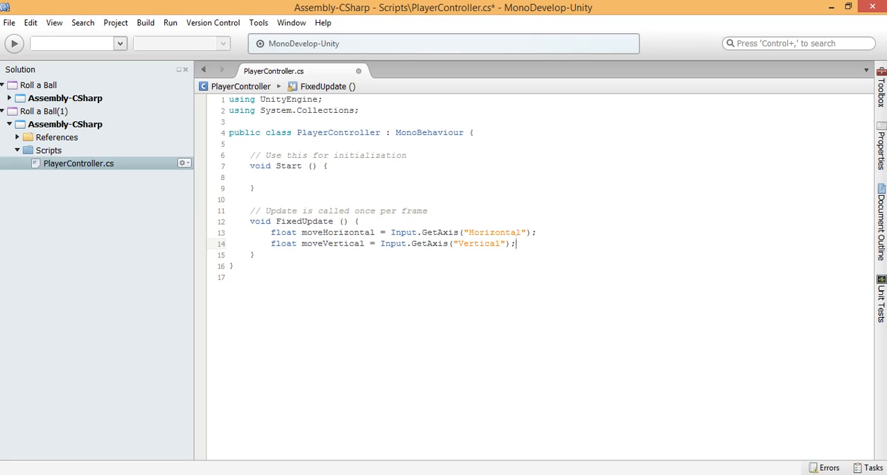
# Step: Declare a Rigidbody field at the start of the PlayerController class with the code private Rigidbody rb;
pyautogui.click(271, 177)
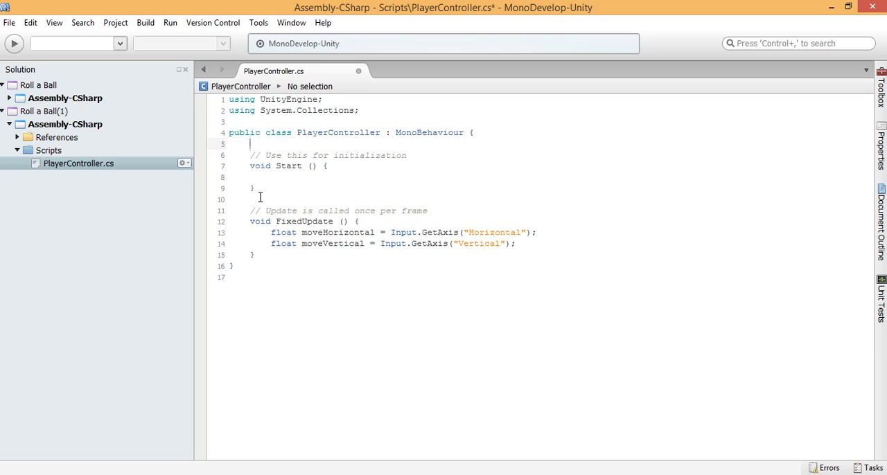
pyautogui.write('private ')
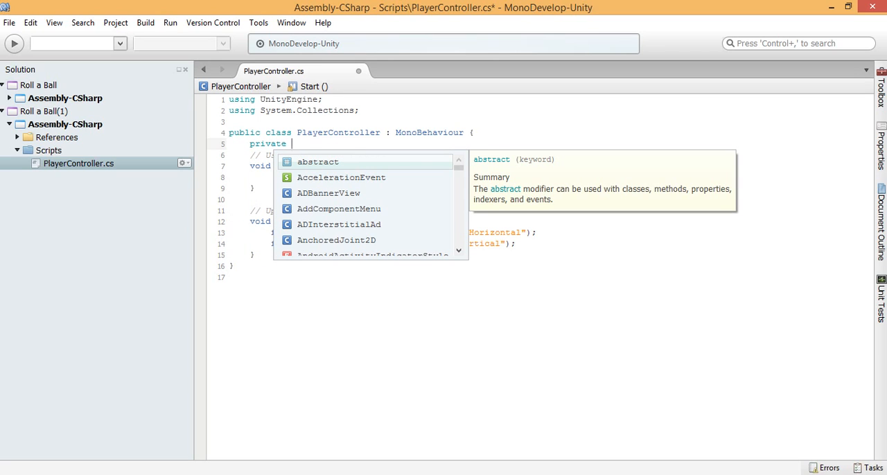
pyautogui.write('Rigi')
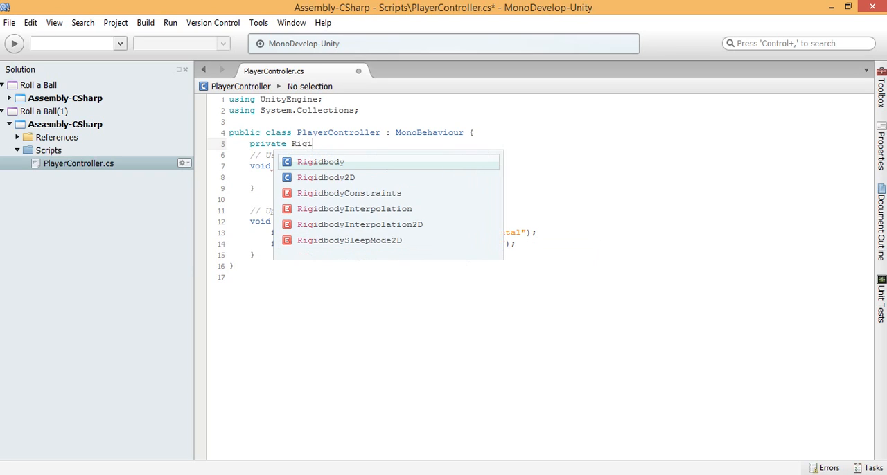
pyautogui.press('Return')
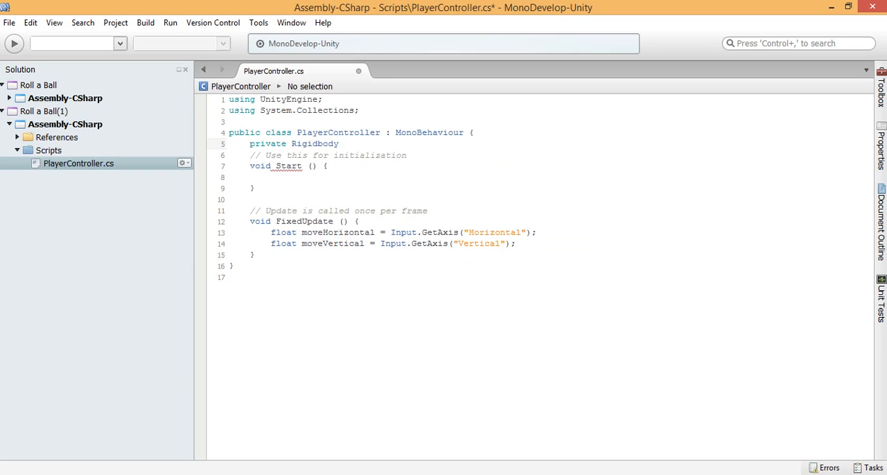
pyautogui.write('rb;')
# Step: Inside the Start method, begin assigning the rb variable with the code rb = GetComponent<>
pyautogui.click(271, 177)
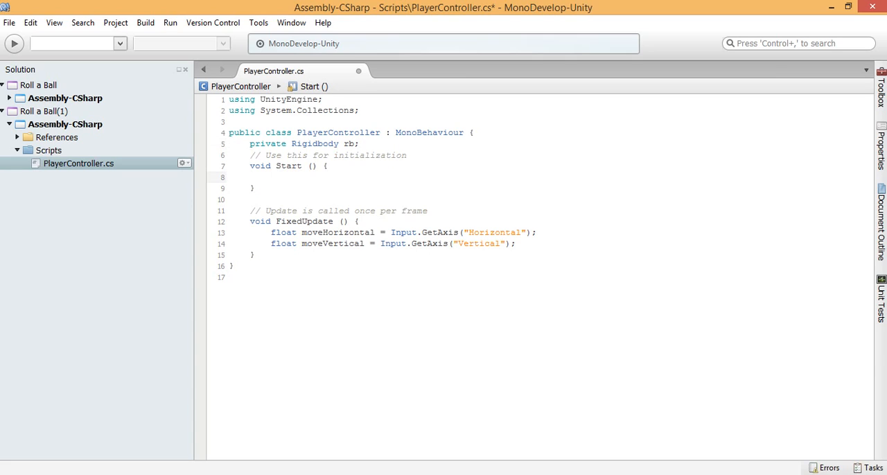
pyautogui.write('rb =')
pyautogui.write('GetCo')
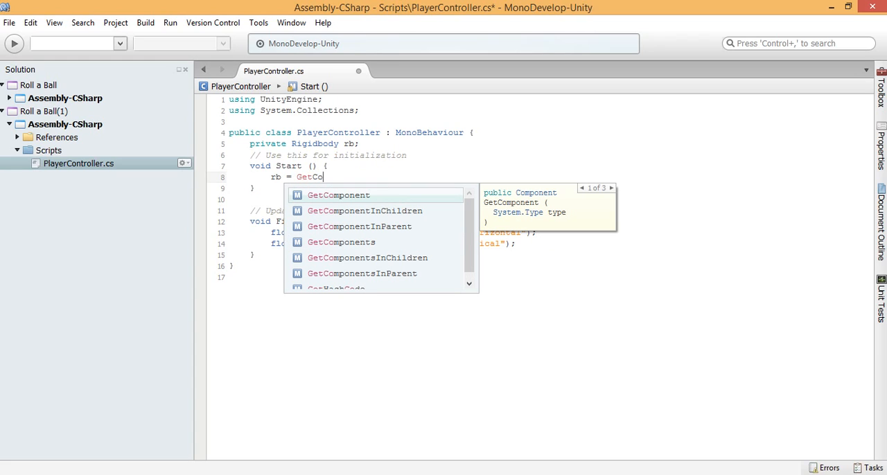
pyautogui.press('Return')
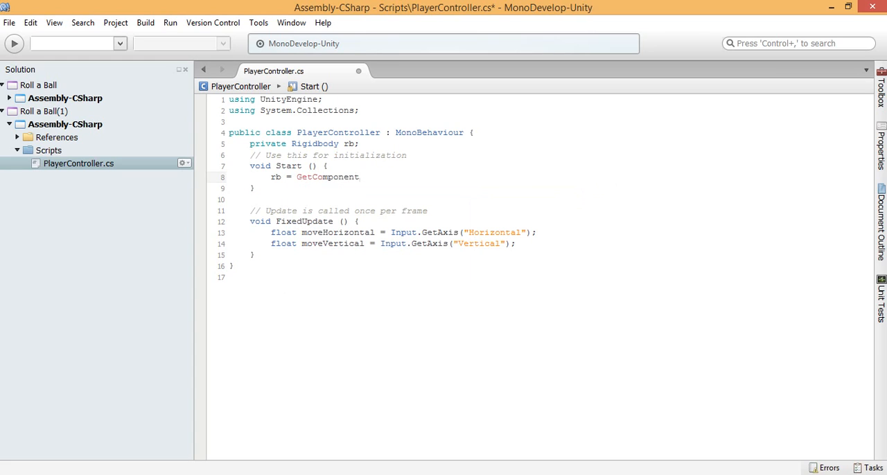
pyautogui.write('<>')
pyautogui.press('Right')
pyautogui.press('Right')
# Step: Highlight the GetComponent<> expression in Start for review and return the cursor to the end of that line
pyautogui.moveTo(372, 177); pyautogui.dragTo(296, 177)
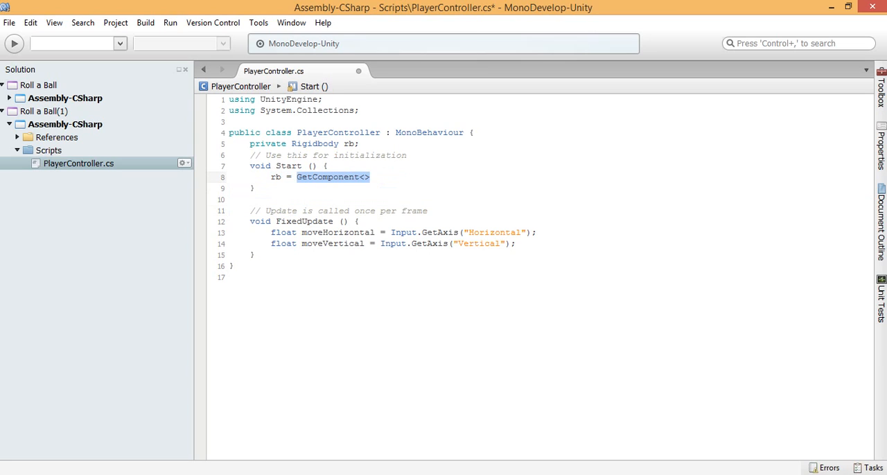
pyautogui.click(302, 177)
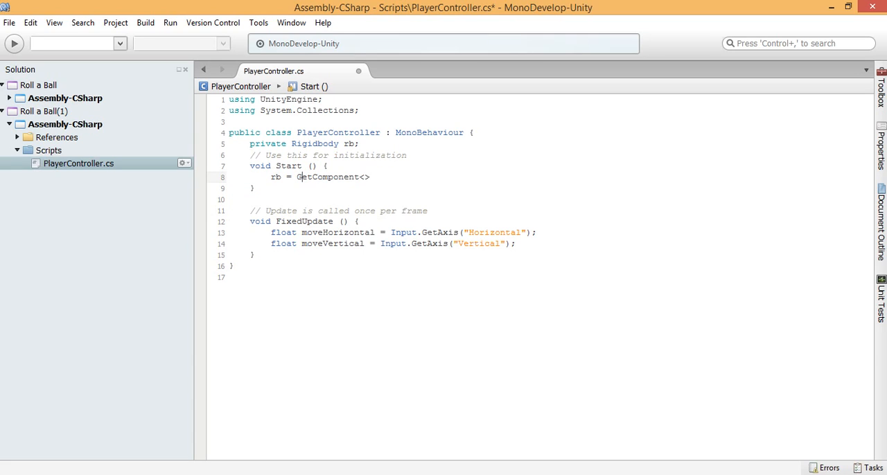
pyautogui.press('Right')
pyautogui.press('Right')
pyautogui.press('Right')
pyautogui.press('Right')
pyautogui.press('Right')
pyautogui.press('Right')
pyautogui.press('Right')
pyautogui.press('Right')
pyautogui.press('Right')
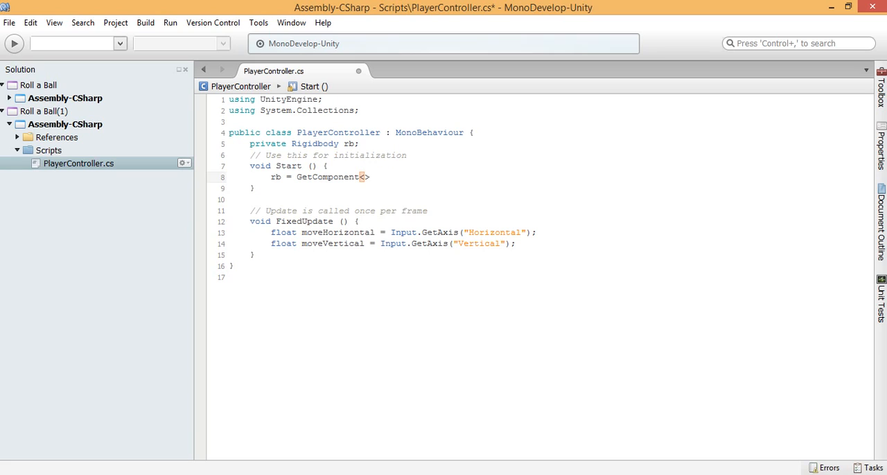
# Step: Complete the rb assignment in Start as rb = GetComponent<Rigidbody> ();
pyautogui.write('Ri')
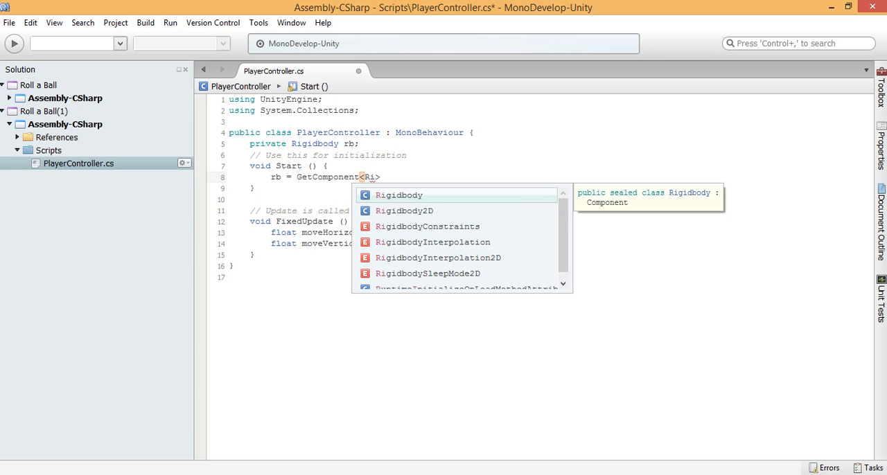
pyautogui.press('Return')
pyautogui.press('Right')
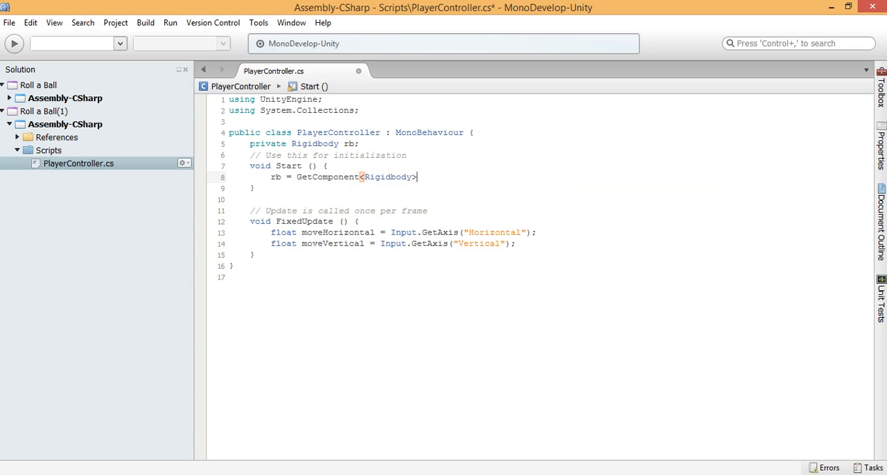
pyautogui.write('();')
# Step: Start a new statement in FixedUpdate, one blank line below the moveVertical line, with the type Vector3
pyautogui.click(517, 244)
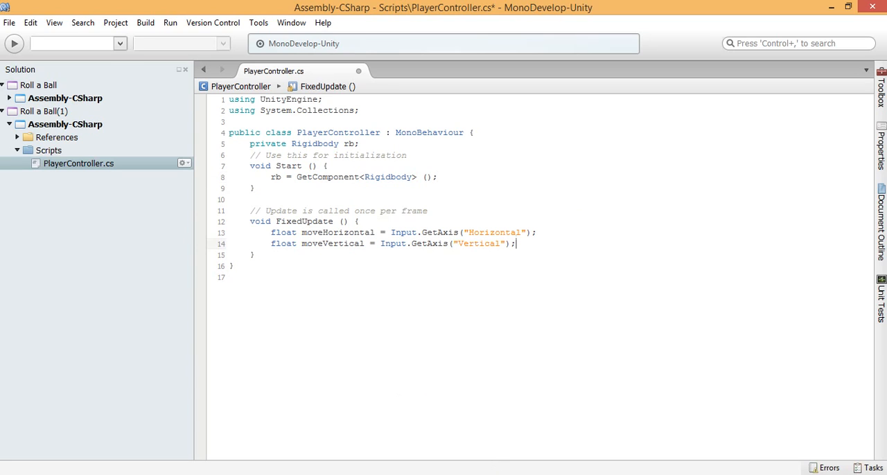
pyautogui.press('Return')
pyautogui.press('Return')
pyautogui.write('V')
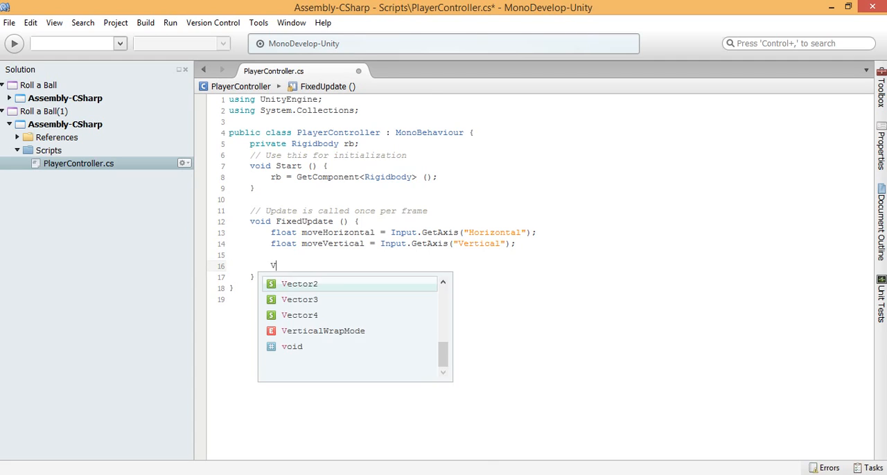
pyautogui.write('ec')
pyautogui.click(312, 302)
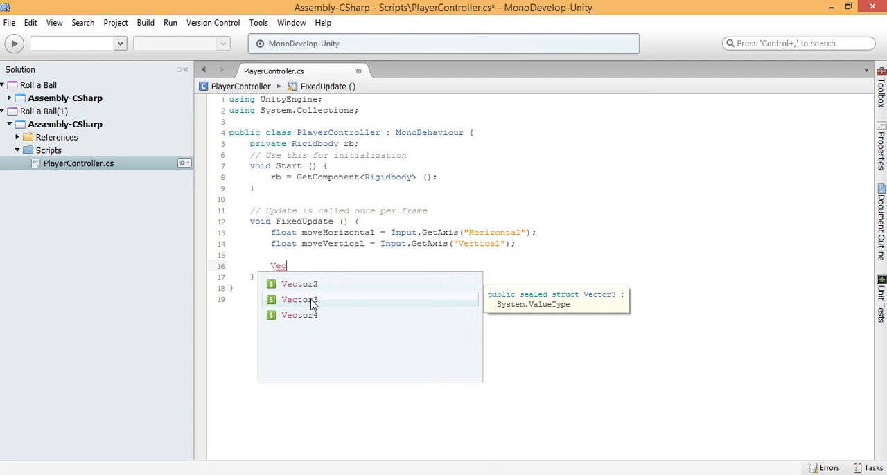
pyautogui.doubleClick(312, 302)
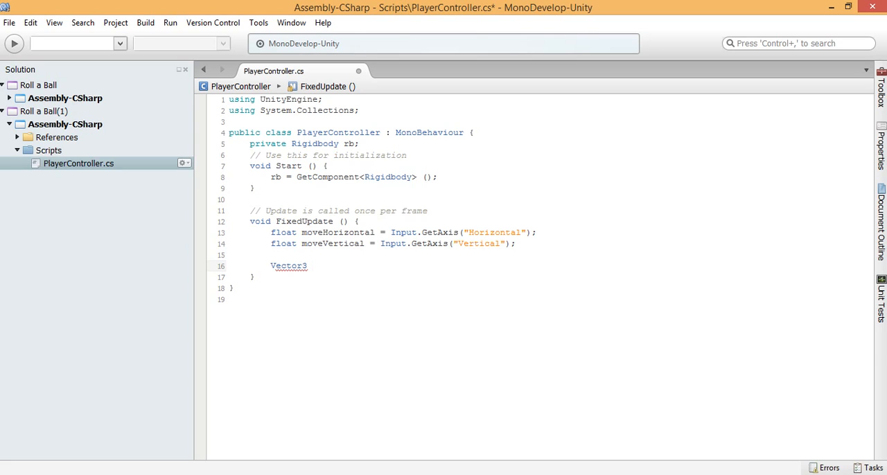
# Step: Name the Vector3 variable movement and begin assigning it with = new Vector3
pyautogui.write('movement = new vec')
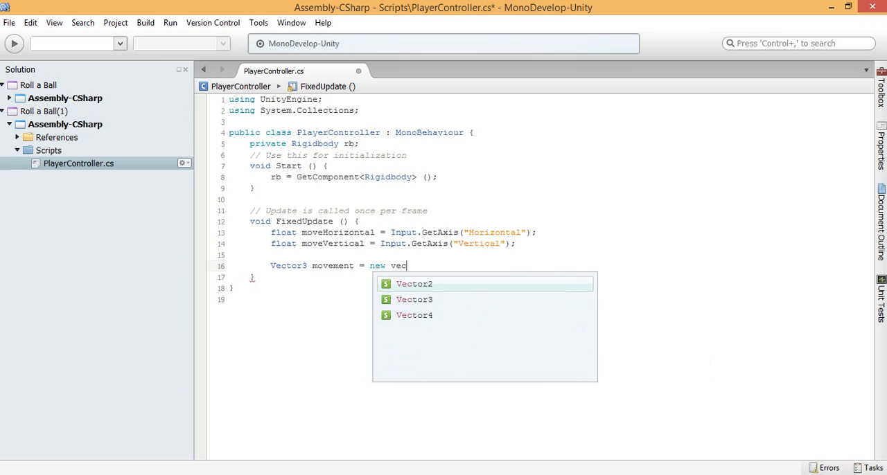
pyautogui.press('Down')
pyautogui.press('Return')
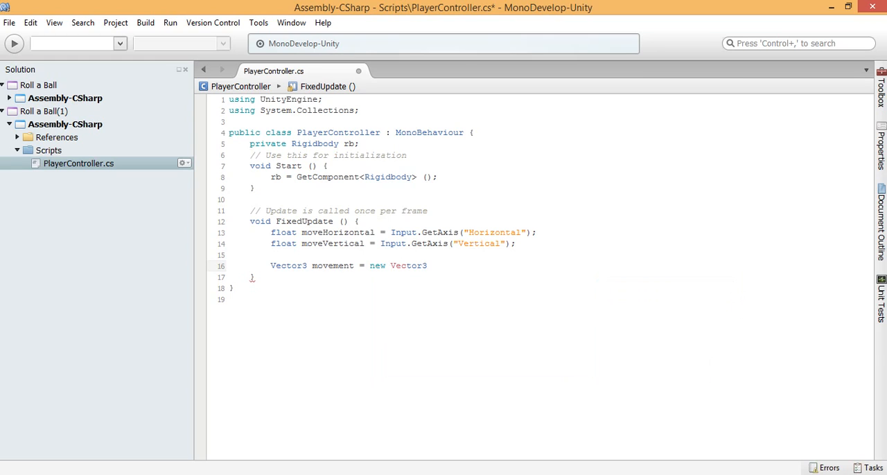
# Step: Complete the movement vector's constructor with the arguments (moveHorizontal, 0.0f, moveVertical);
pyautogui.write('(;')
pyautogui.write('move);')
pyautogui.press('Up')
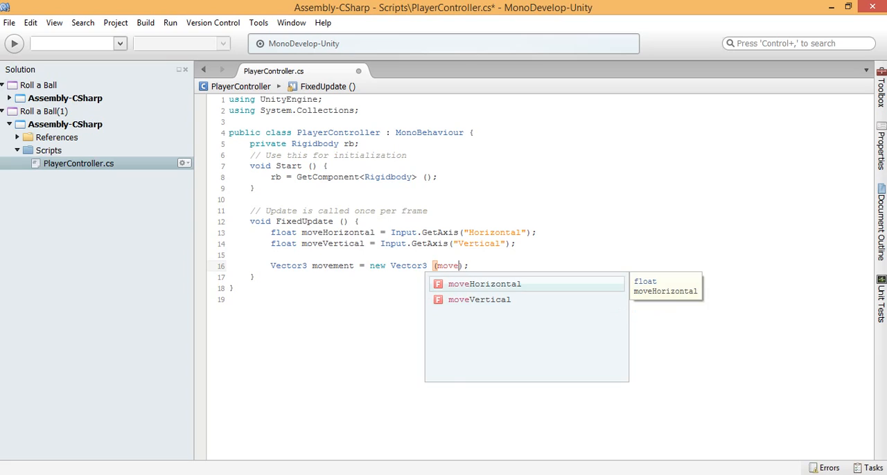
pyautogui.press('Return')
pyautogui.write(', ')
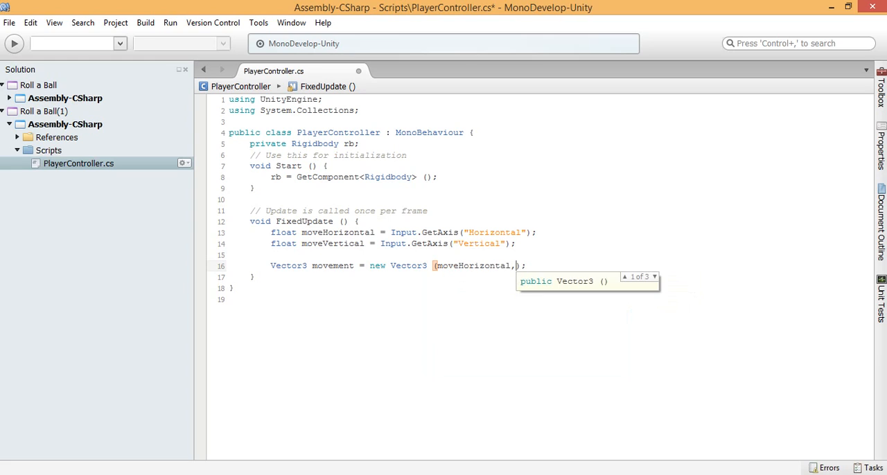
pyautogui.write('0.0')
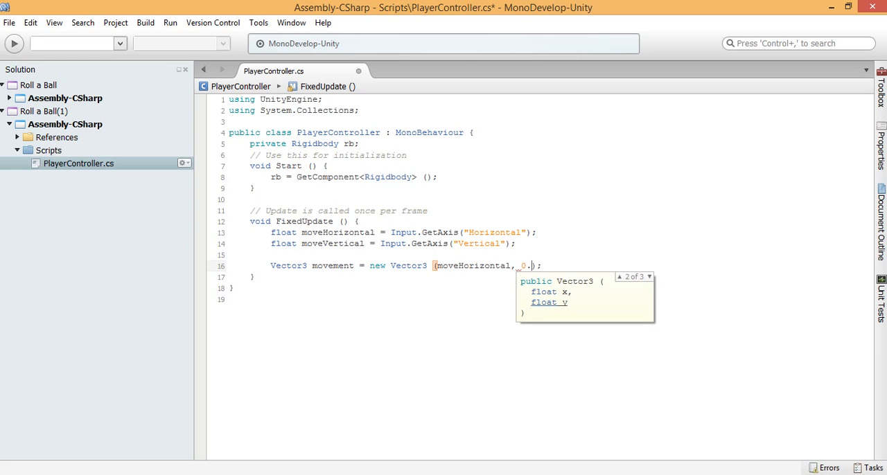
pyautogui.write('f,')
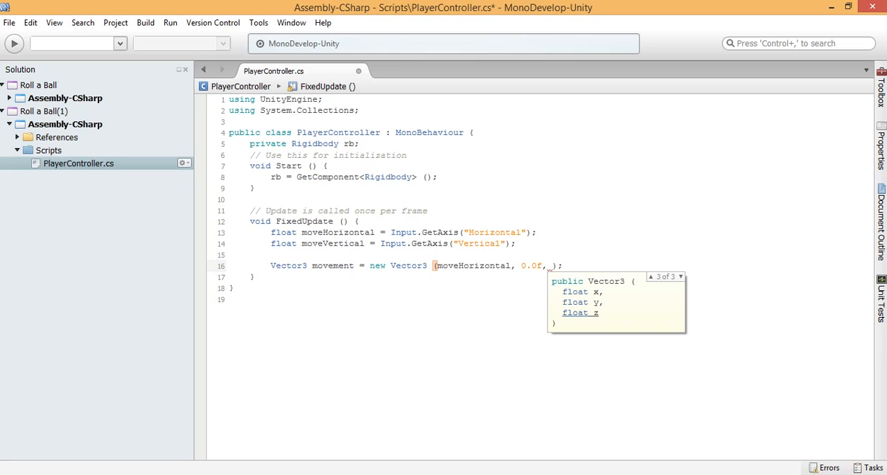
pyautogui.write('move')
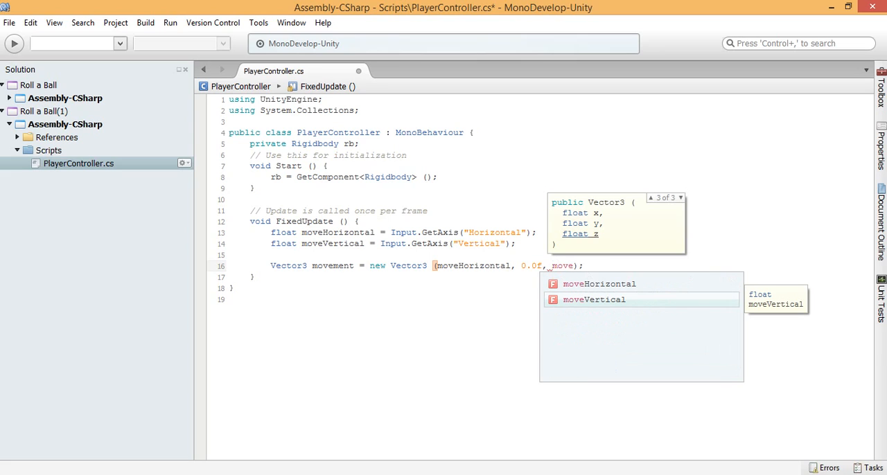
pyautogui.press('Return')
pyautogui.press('End')
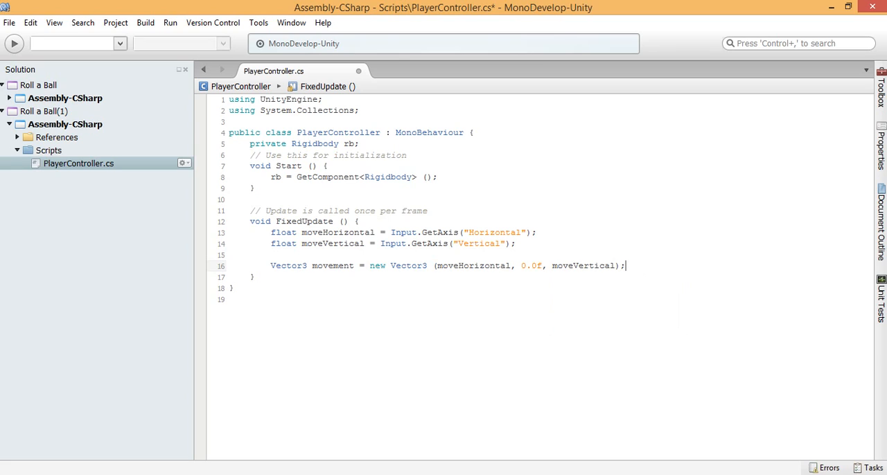
# Step: Highlight the 0.0f argument of the movement vector and the float type of moveHorizontal to review them
pyautogui.moveTo(337, 270)
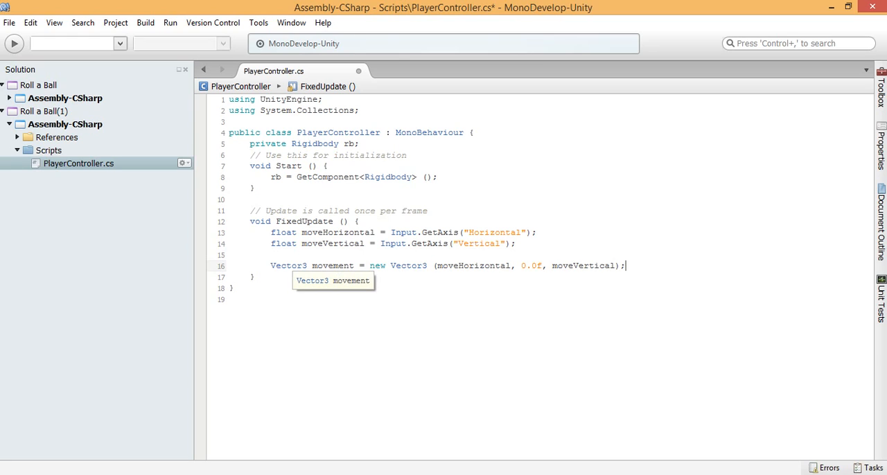
pyautogui.moveTo(521, 266); pyautogui.dragTo(542, 266)
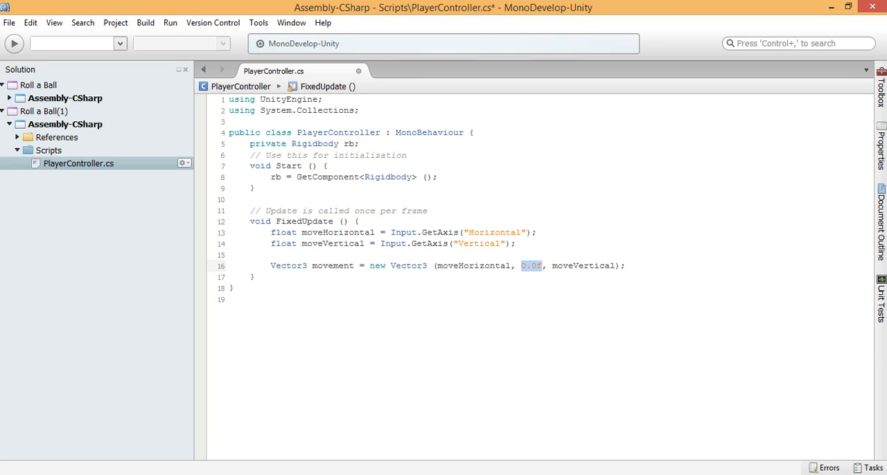
pyautogui.moveTo(271, 233); pyautogui.dragTo(296, 233)
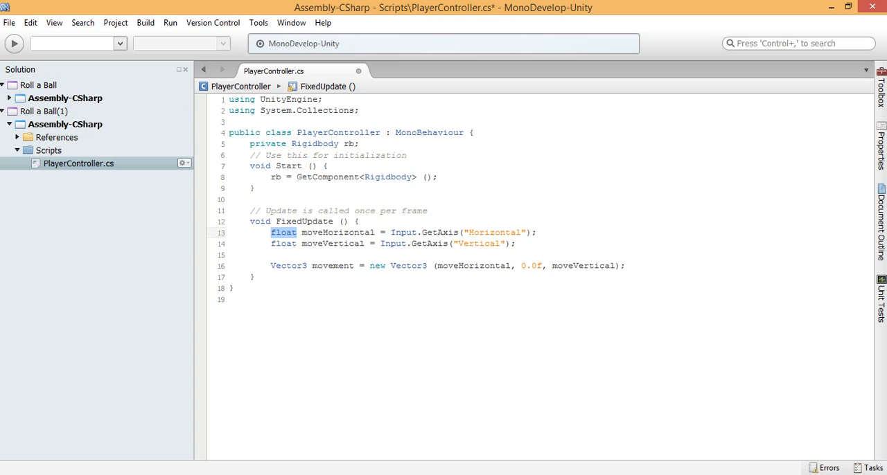
# Step: Begin a new statement one blank line below the movement vector in FixedUpdate with the code rb.AddForce
pyautogui.click(538, 266)
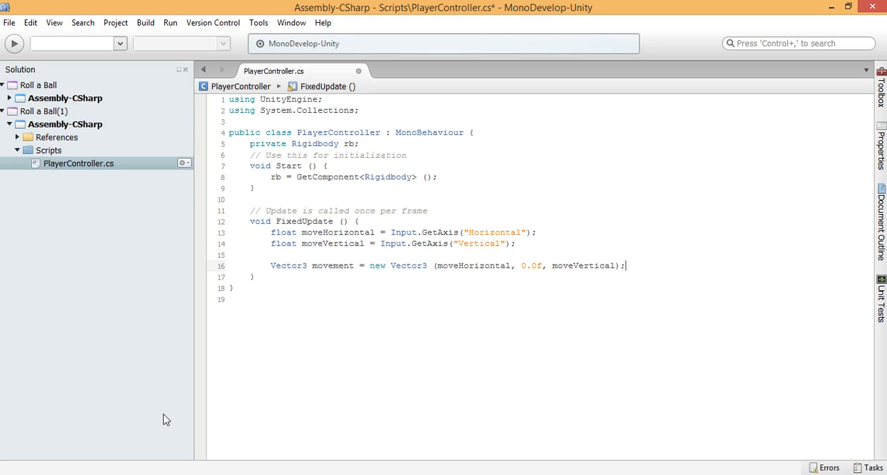
pyautogui.press('Return')
pyautogui.press('Return')
pyautogui.write('rd')
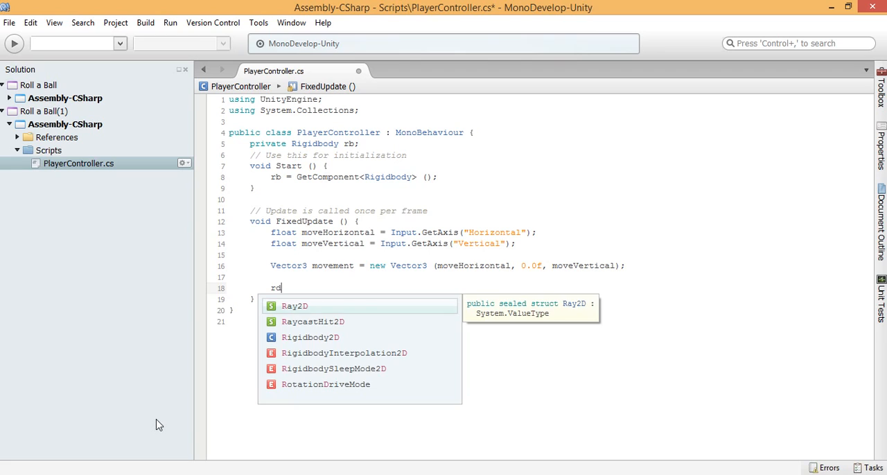
pyautogui.press('BackSpace')
pyautogui.write('b.AddForce')
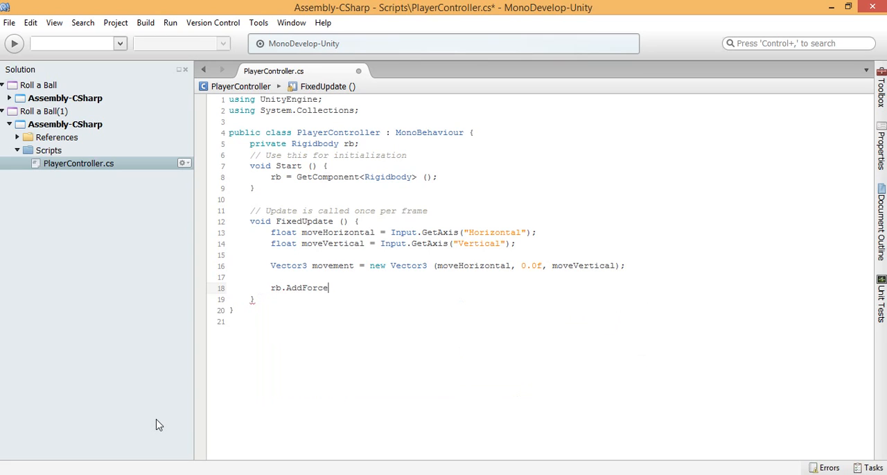
pyautogui.press('Right')
pyautogui.press('BackSpace')
pyautogui.hotkey('ctrl', 'z')
# Step: Complete the force call with the movement vector as its argument: rb.AddForce (movement);
pyautogui.write('();')
pyautogui.press('Left')
pyautogui.press('Left')
pyautogui.write('movement')
# Step: Highlight the new Vector3 assignment and the movement argument of AddForce to review how they connect
pyautogui.moveTo(376, 288); pyautogui.dragTo(344, 288)
pyautogui.click(365, 288)
pyautogui.moveTo(371, 258); pyautogui.dragTo(432, 266)
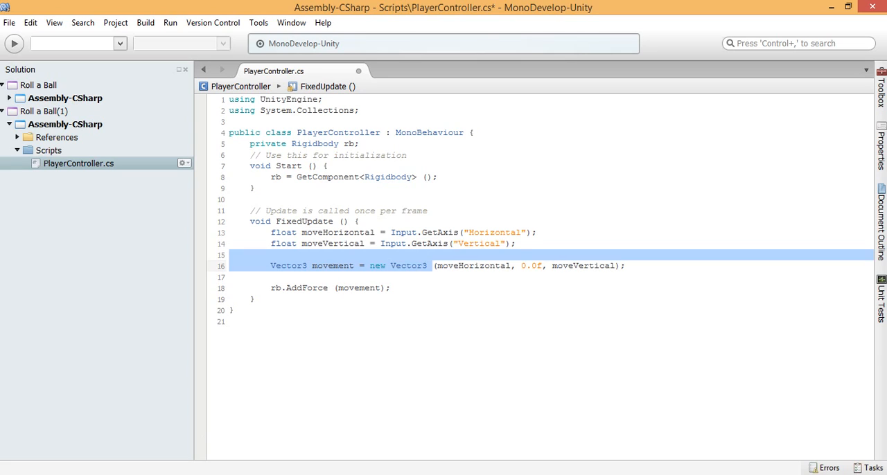
pyautogui.moveTo(380, 288); pyautogui.dragTo(339, 289)
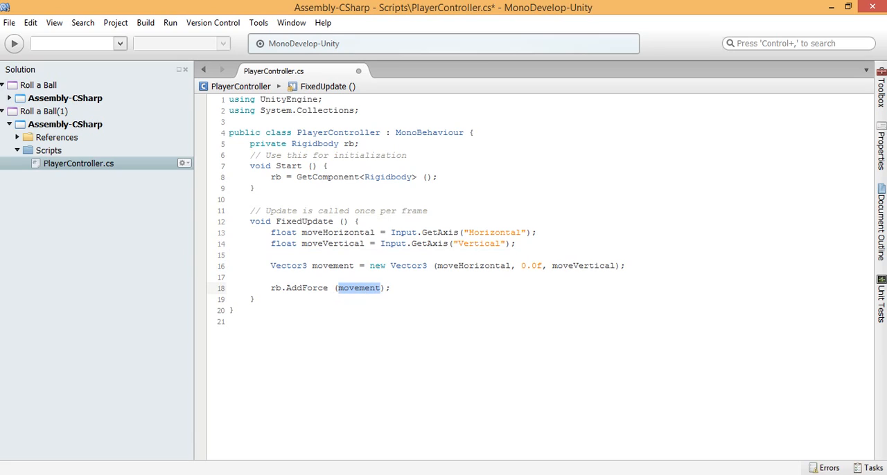
pyautogui.click(376, 288)
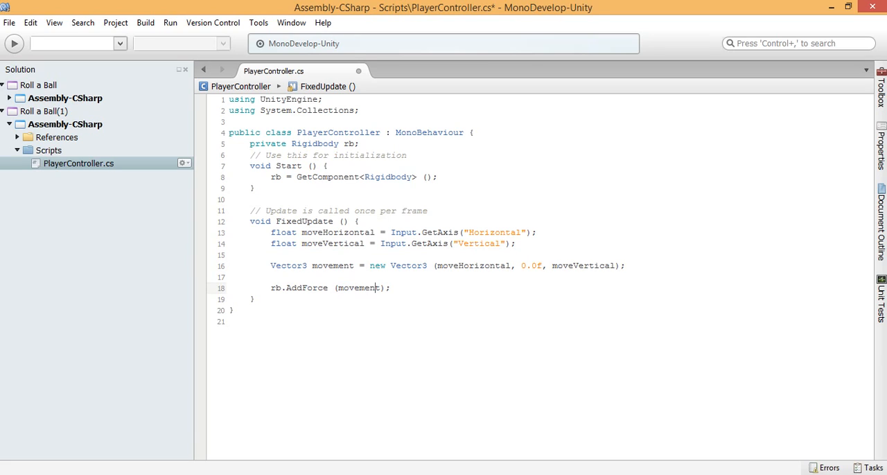
# Step: Save the PlayerController script and switch to the Unity editor
pyautogui.hotkey('ctrl', 's')
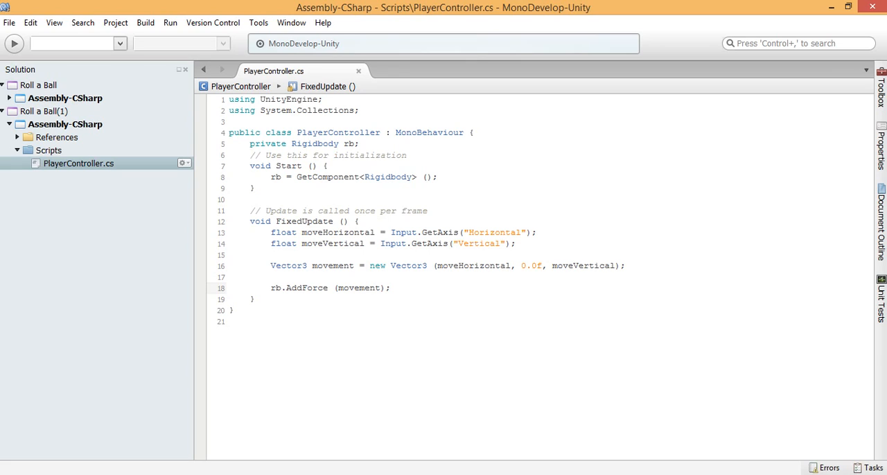
pyautogui.hotkey('alt', 'Tab')
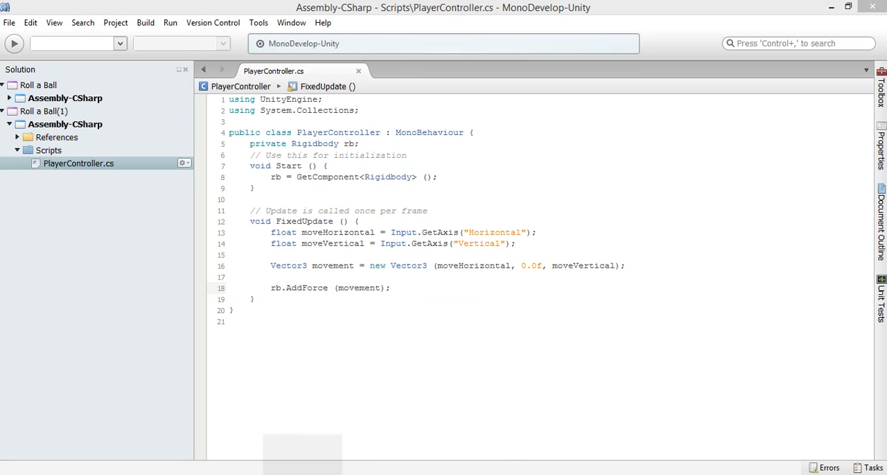
pyautogui.click(303, 474)
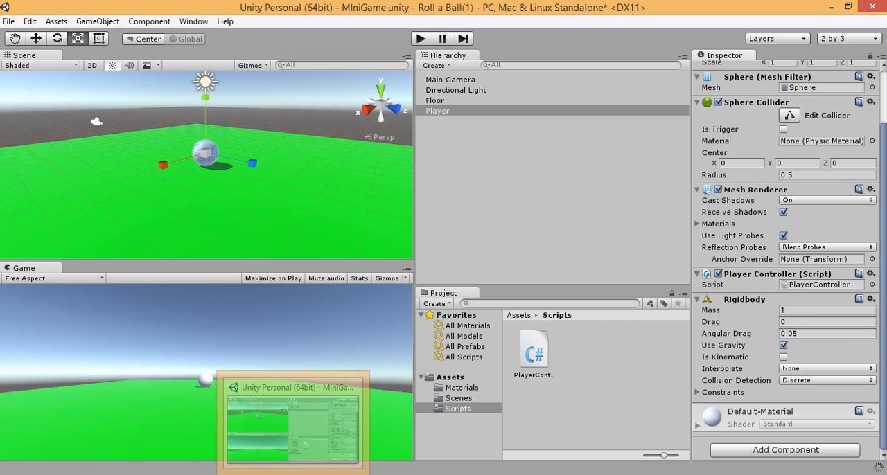
# Step: Select the Player object in the scene and activate the Move tool
pyautogui.click(257, 202)
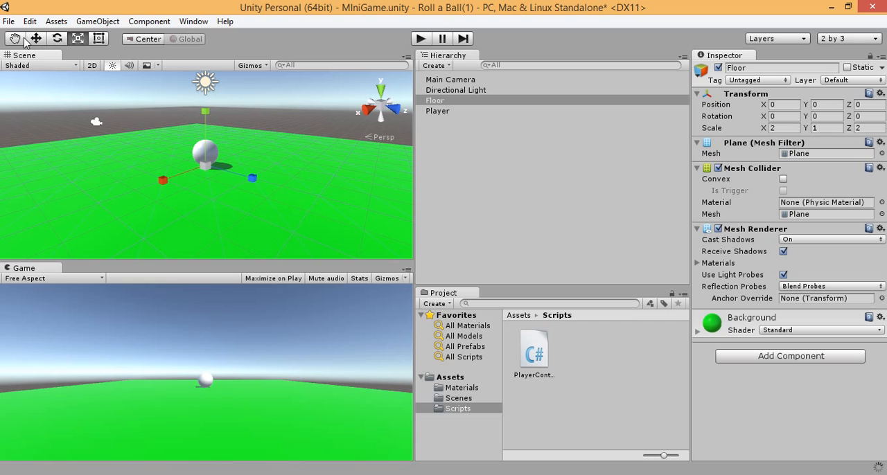
pyautogui.click(451, 208)
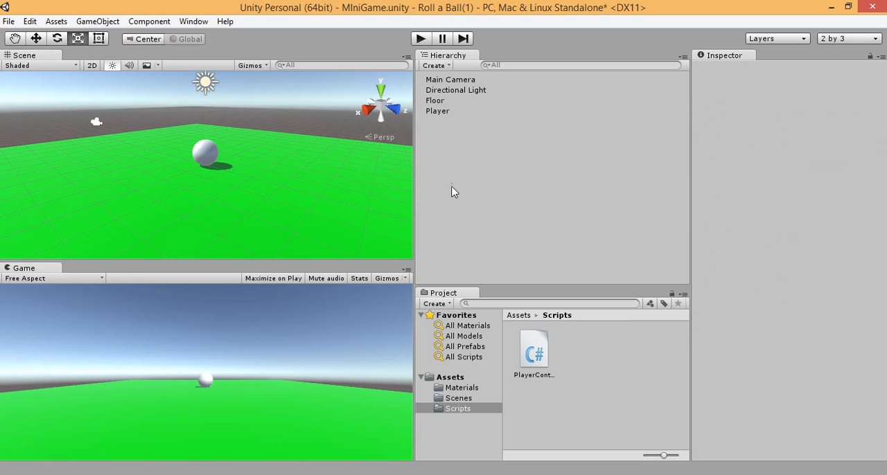
pyautogui.click(443, 112)
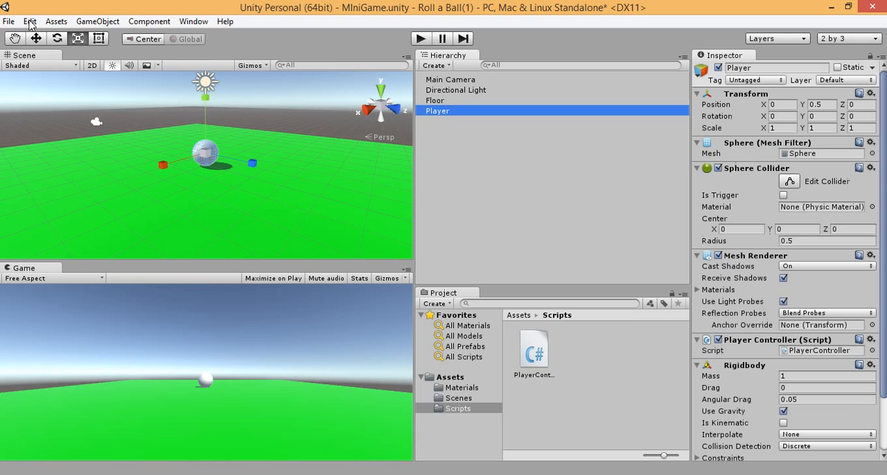
pyautogui.click(38, 38)
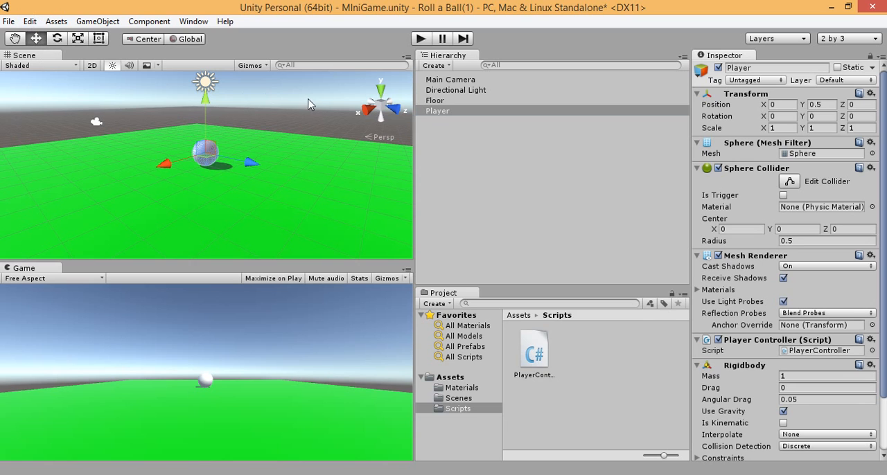
# Step: Run the game to test the player sphere's movement, then stop Play mode
pyautogui.moveTo(886, 264)
pyautogui.mouseDown()
pyautogui.moveTo(886, 321)
pyautogui.moveTo(886, 258)
pyautogui.mouseUp()
pyautogui.click(421, 38)
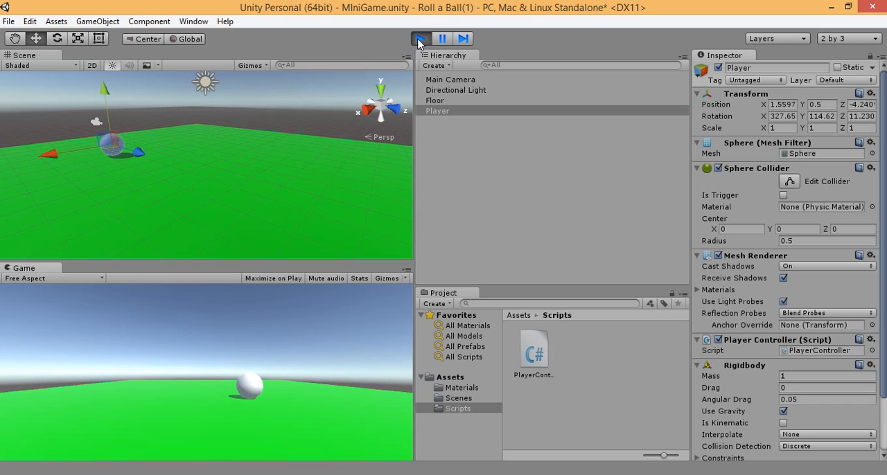
pyautogui.hotkey('ctrl', 'p')
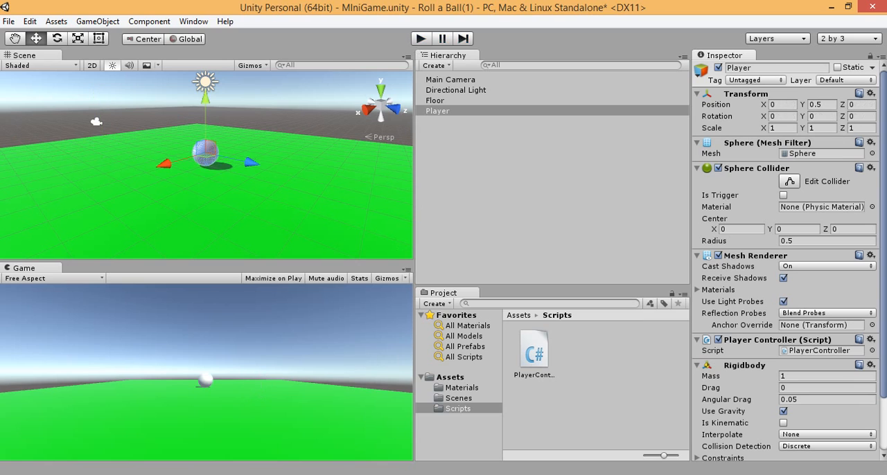
# Step: Switch to the PlayerController script in MonoDevelop and declare a public int variable named speed below the Rigidbody declaration
pyautogui.hotkey('alt', 'Tab')
pyautogui.click(360, 144)
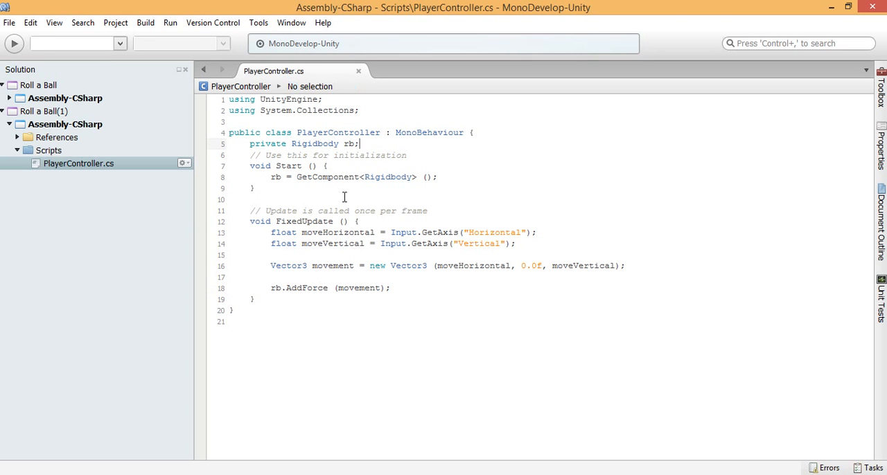
pyautogui.press('Return')
pyautogui.write('public')
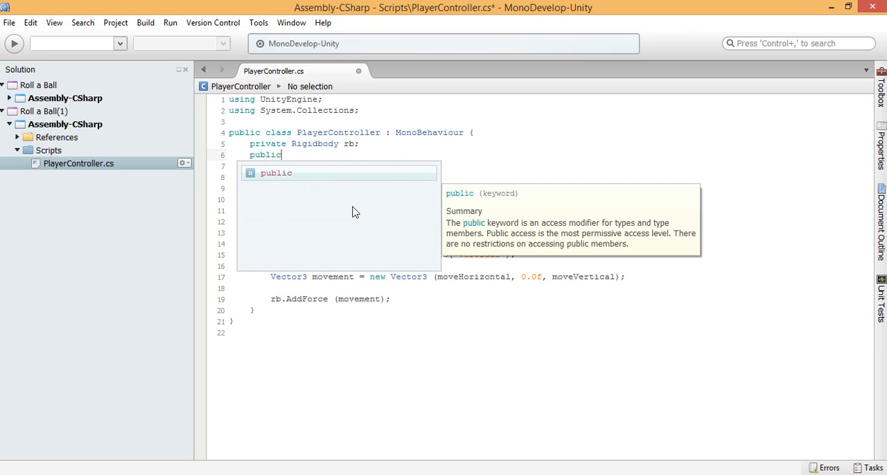
pyautogui.write(' int speed;')
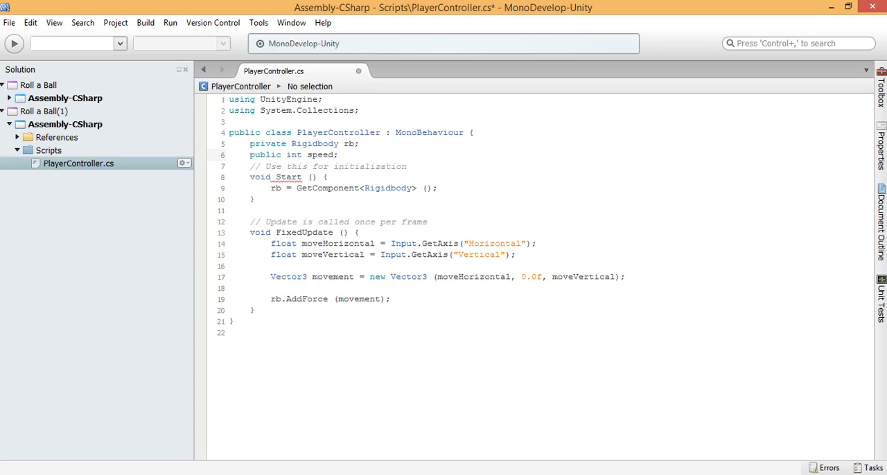
# Step: Multiply movement by speed in the AddForce call of FixedUpdate
pyautogui.press('Down')
pyautogui.press('Down')
pyautogui.press('Down')
pyautogui.press('Down')
pyautogui.press('Down')
pyautogui.press('Down')
pyautogui.press('Down')
pyautogui.press('Down')
pyautogui.press('Down')
pyautogui.press('Down')
pyautogui.press('Down')
pyautogui.press('Down')
pyautogui.press('Down')
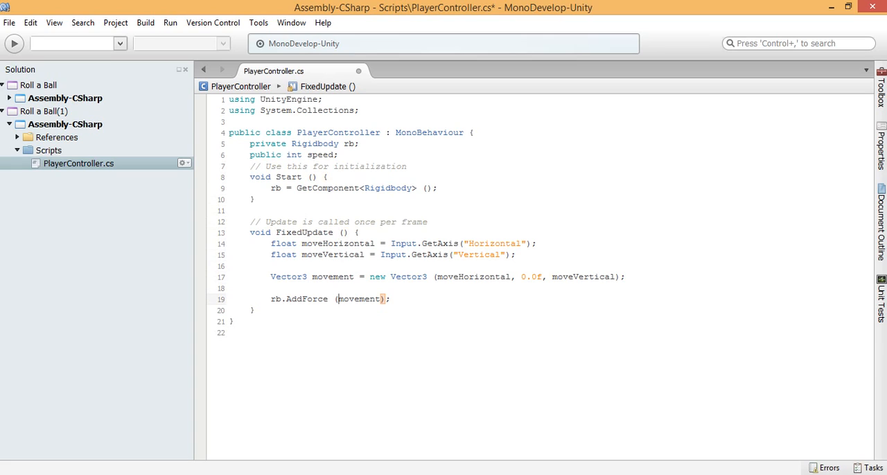
pyautogui.hotkey('ctrl', 'Right')
pyautogui.write('* speed')
# Step: Save the PlayerController script with its public speed variable and return to the Unity editor
pyautogui.click(280, 155)
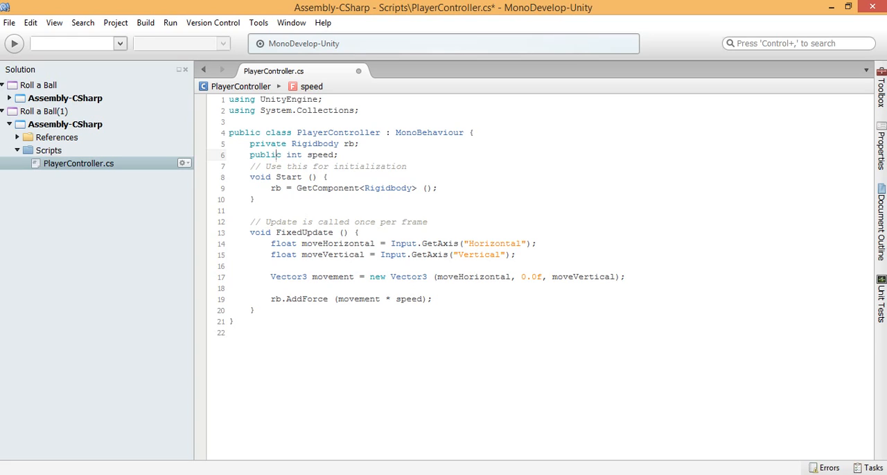
pyautogui.click(271, 266)
pyautogui.hotkey('ctrl', 's')
pyautogui.click(274, 474)
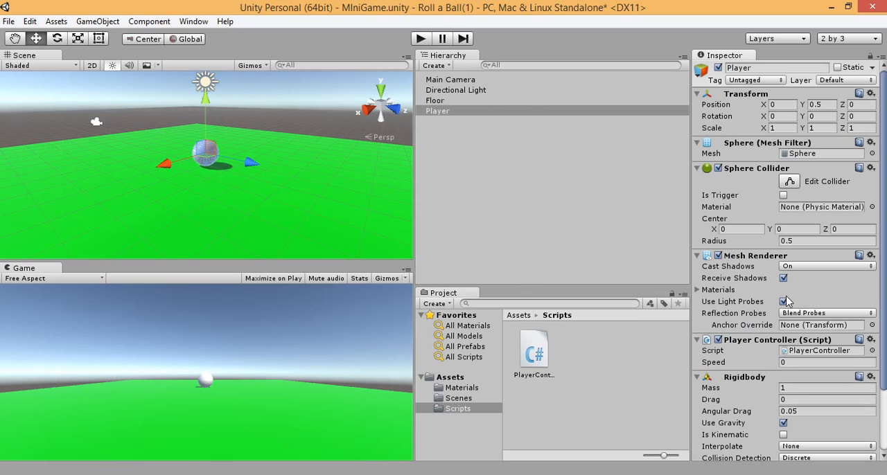
# Step: Set the Speed of the Player's Player Controller script to 100
pyautogui.click(784, 362)
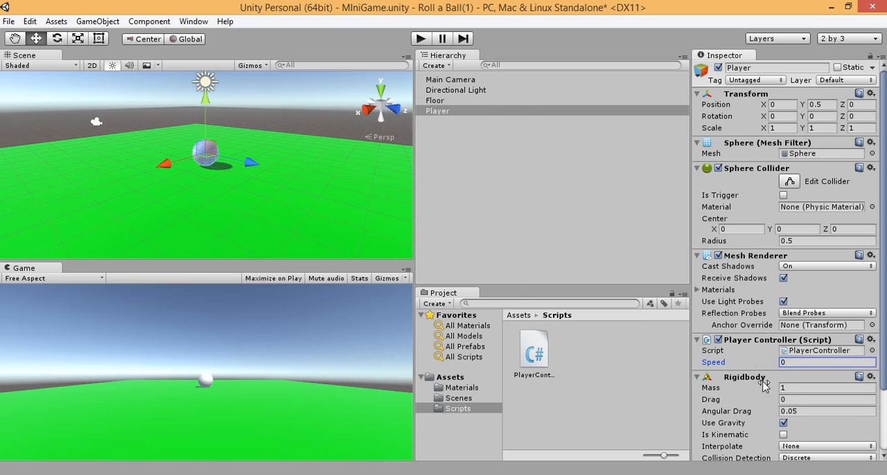
pyautogui.click(785, 363)
pyautogui.write('100')
# Step: Run the game, roll the sphere around to test the speed of 100, and stop Play mode
pyautogui.click(420, 39)
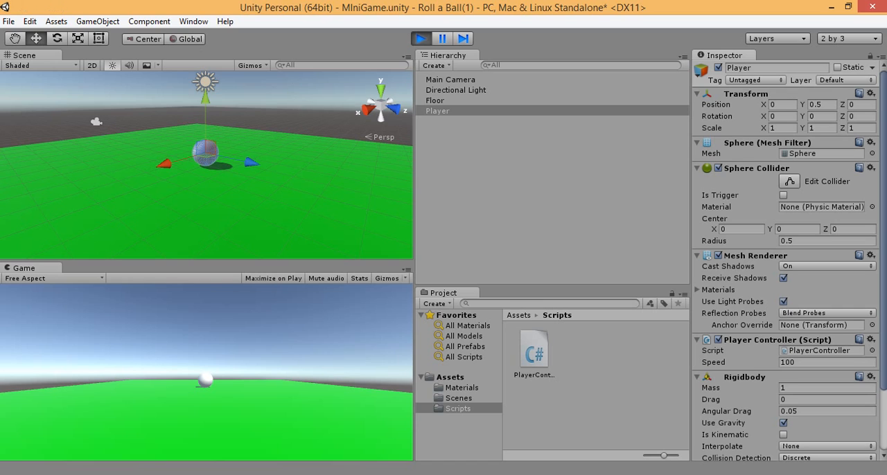
pyautogui.press('Up')
pyautogui.press('Down')
pyautogui.press('Left')
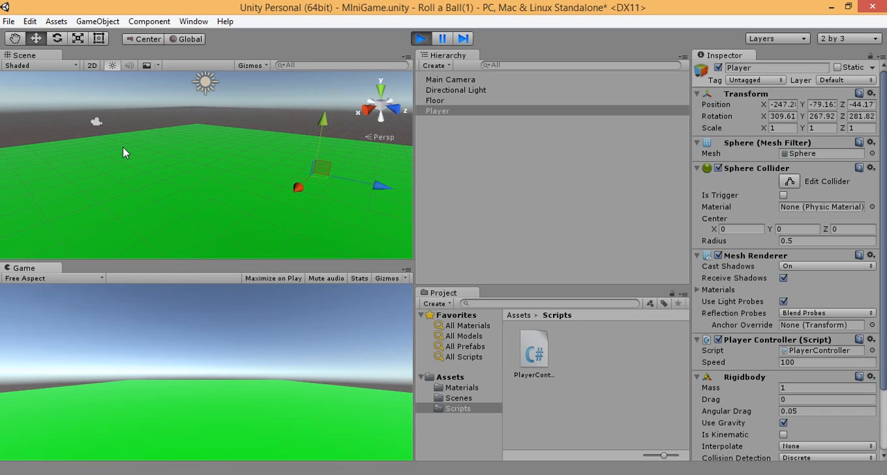
pyautogui.click(421, 38)
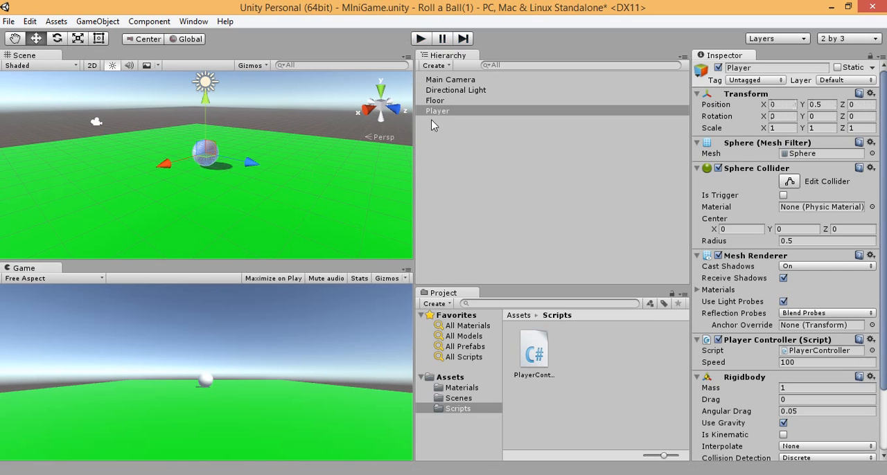
# Step: Set the Player Controller's Speed to 10 and test the sphere's movement in all directions in Play mode
pyautogui.click(804, 363)
pyautogui.click(803, 362)
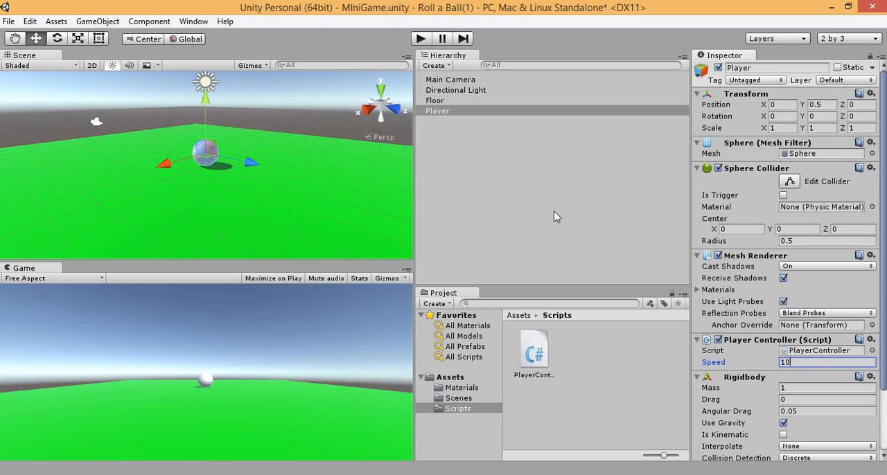
pyautogui.click(423, 40)
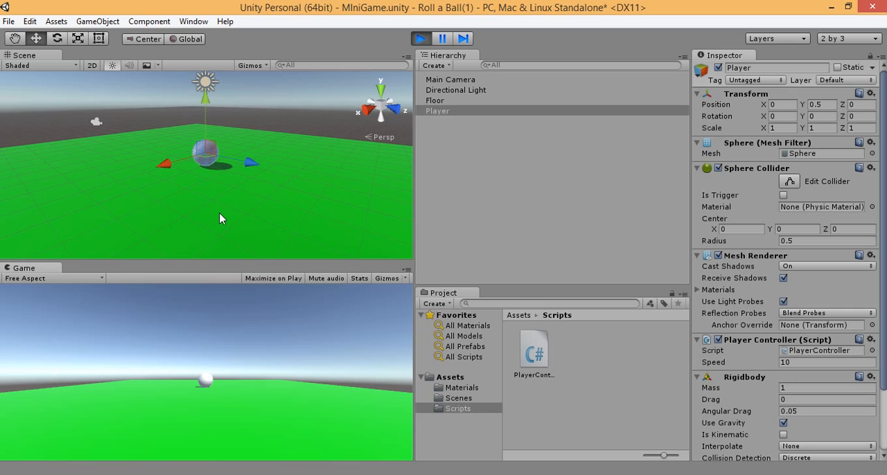
pyautogui.press('Down')
pyautogui.press('Right')
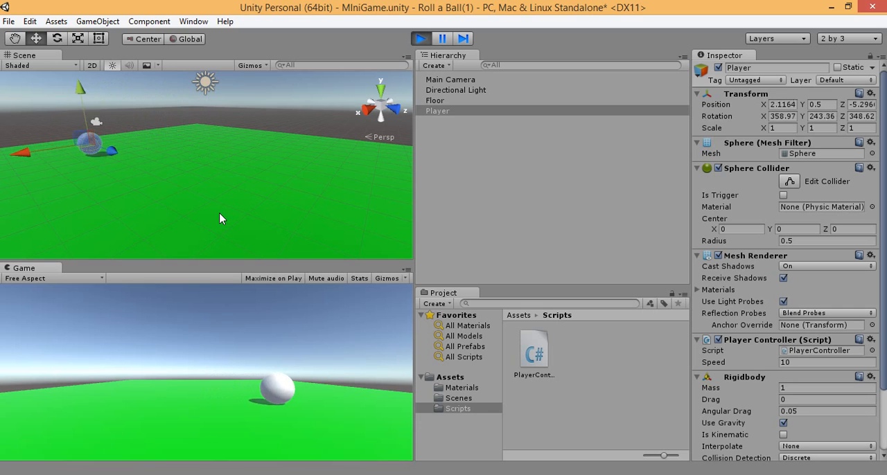
pyautogui.press('Up')
pyautogui.press('Left')
pyautogui.press('Down')
pyautogui.press('Right')
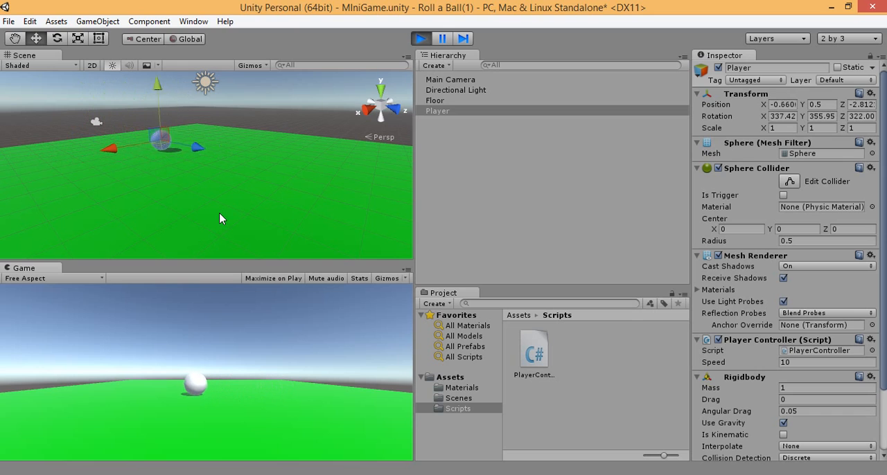
pyautogui.press('Left')
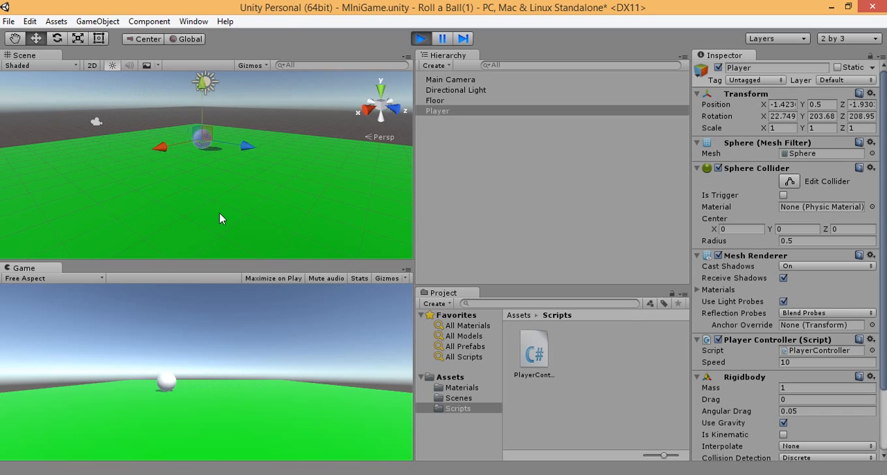
pyautogui.press('Down')
pyautogui.press('Right')
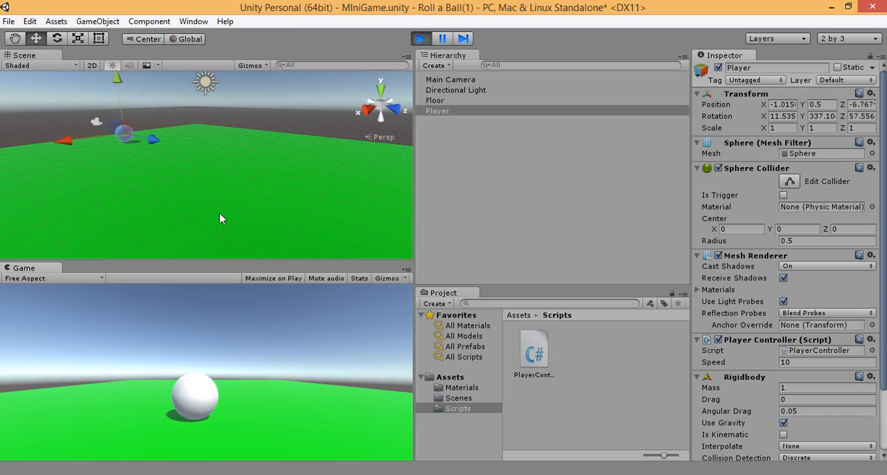
pyautogui.press('Up')
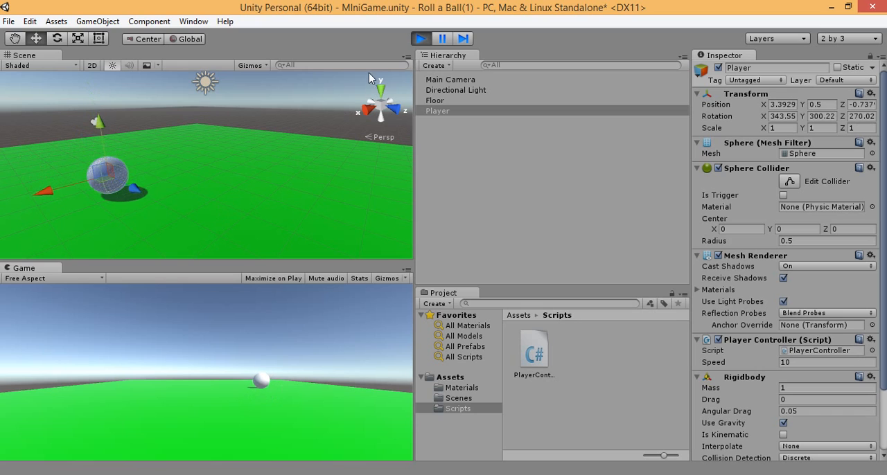
pyautogui.click(420, 39)
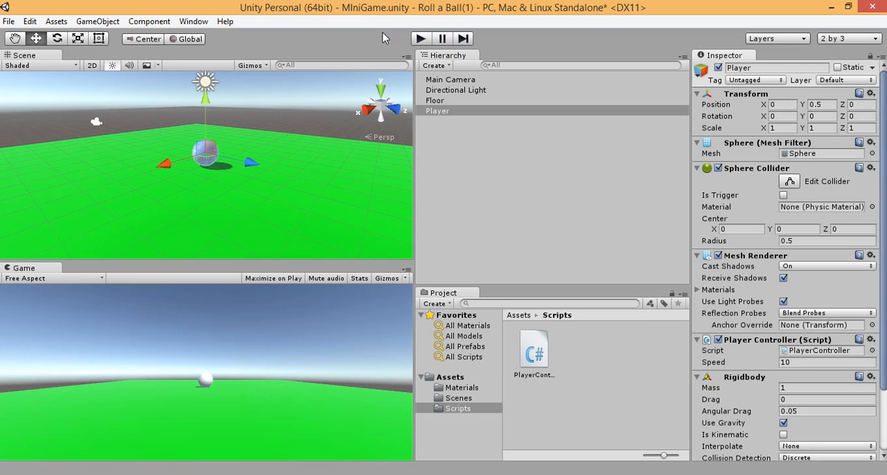
pyautogui.click(268, 473)
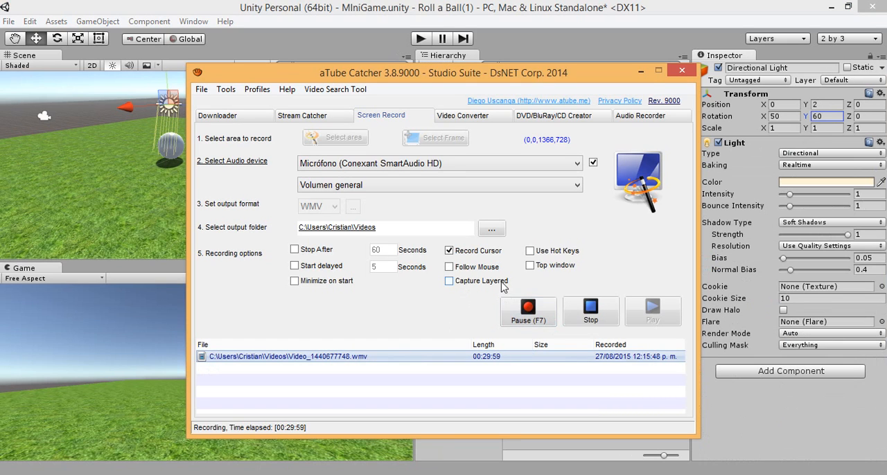
pyautogui.click(639, 70)
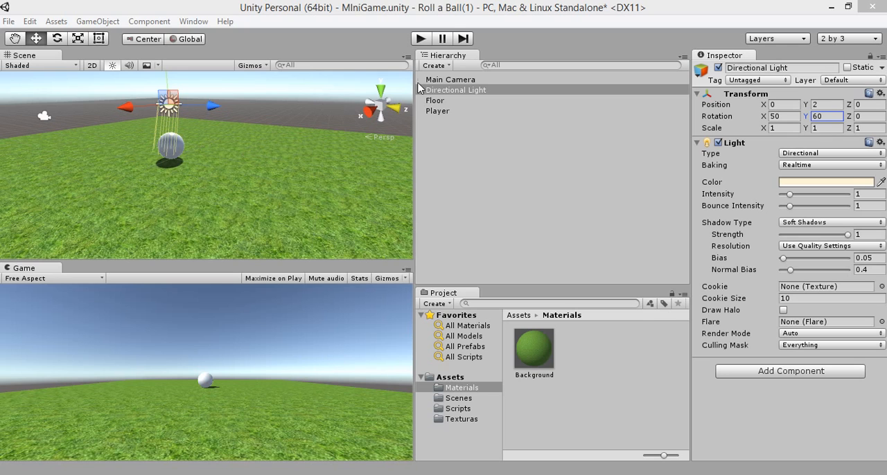
# Step: Run the game to test rolling the sphere across the grass-textured floor, then stop Play mode
pyautogui.click(420, 39)
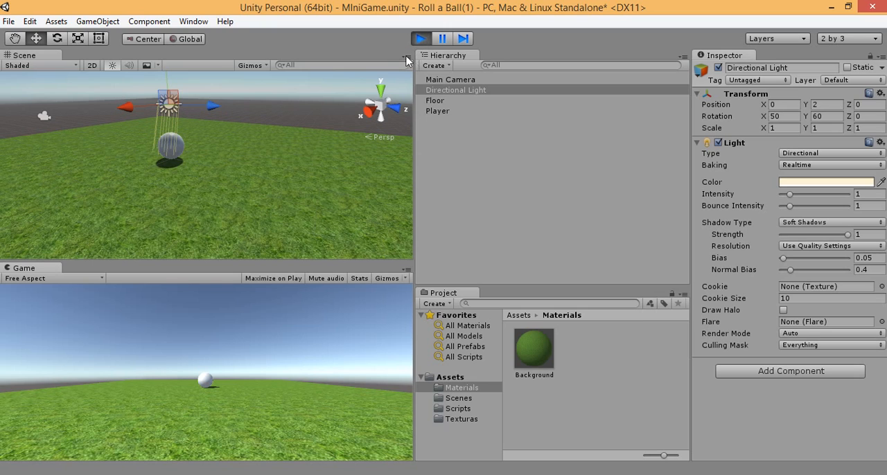
pyautogui.press('Down')
pyautogui.press('Left')
pyautogui.press('Up')
pyautogui.press('Right')
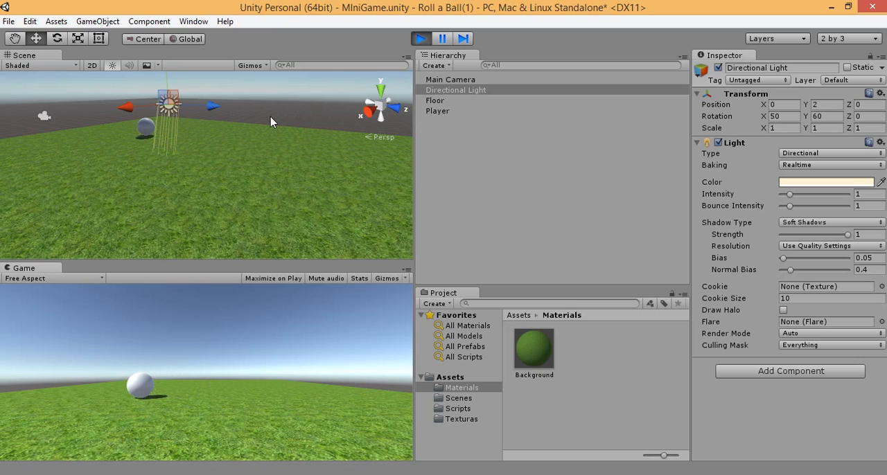
pyautogui.press('Left')
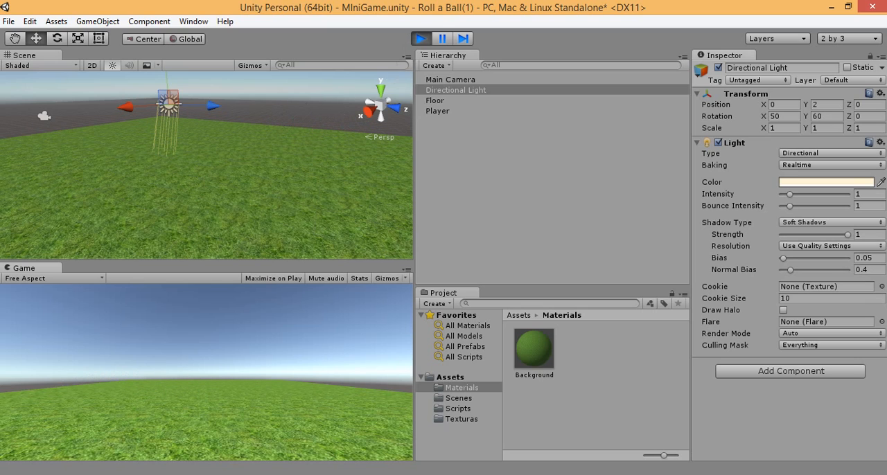
pyautogui.click(421, 38)
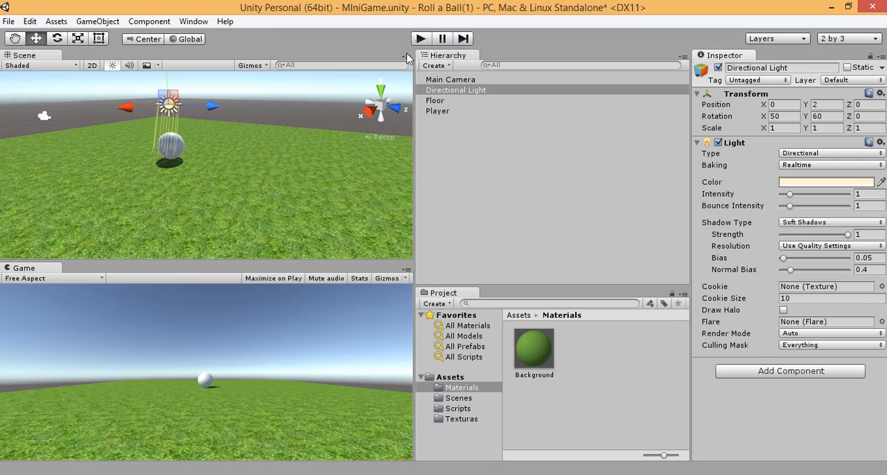
# Step: Make the Main Camera a child of the Player object, then clear the selection
pyautogui.click(447, 81)
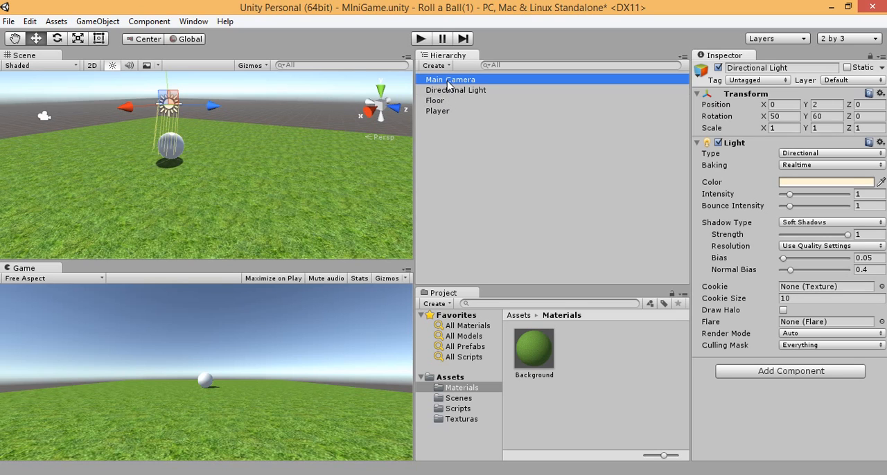
pyautogui.moveTo(445, 81); pyautogui.dragTo(448, 113)
pyautogui.click(483, 153)
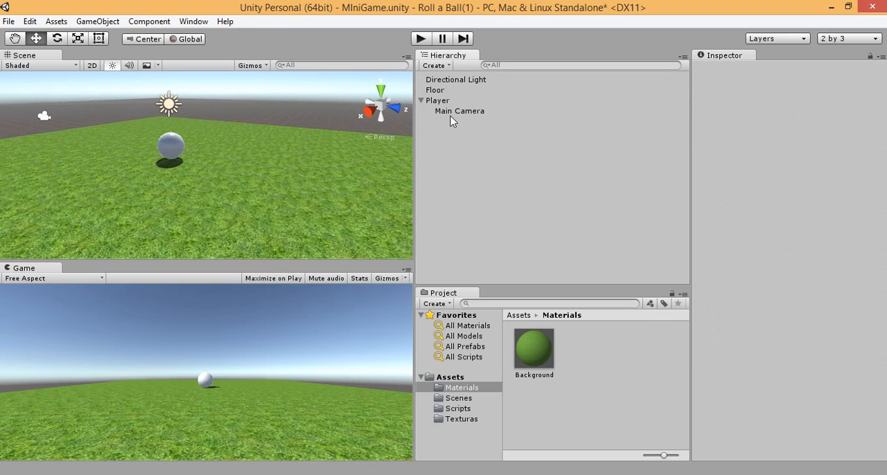
# Step: Run the game and roll the sphere to check how the camera behaves as its child, then stop Play mode
pyautogui.click(421, 40)
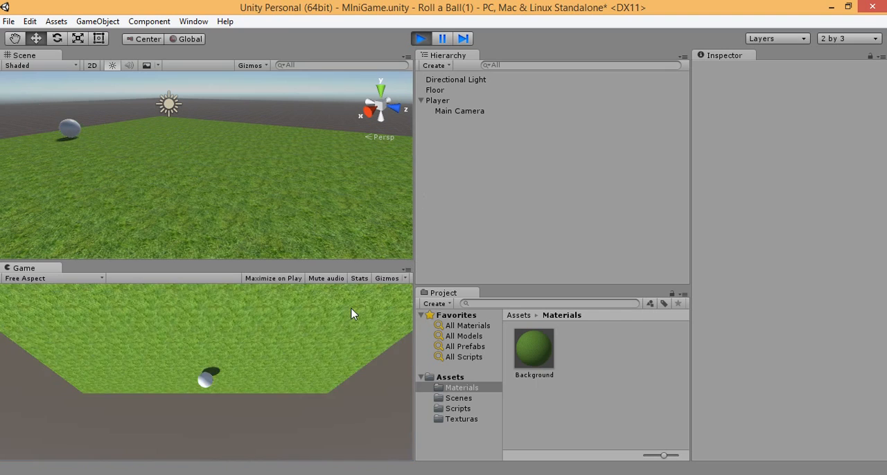
pyautogui.press('Up')
pyautogui.press('Up')
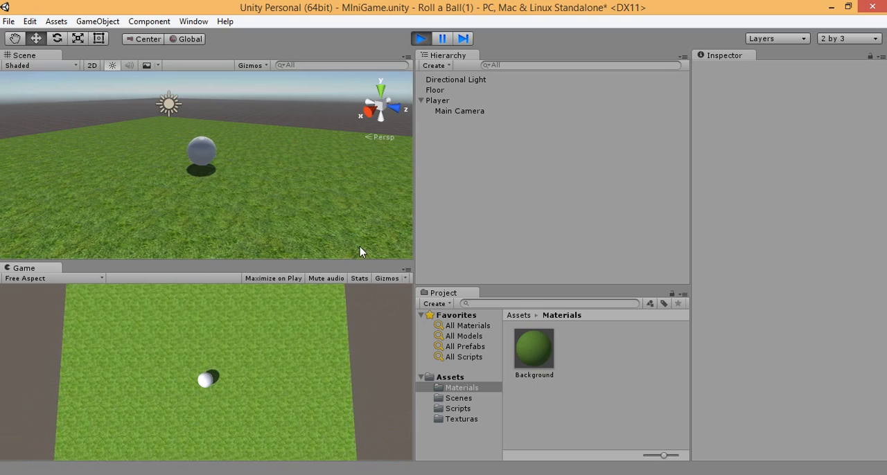
pyautogui.press('Up')
pyautogui.press('Down')
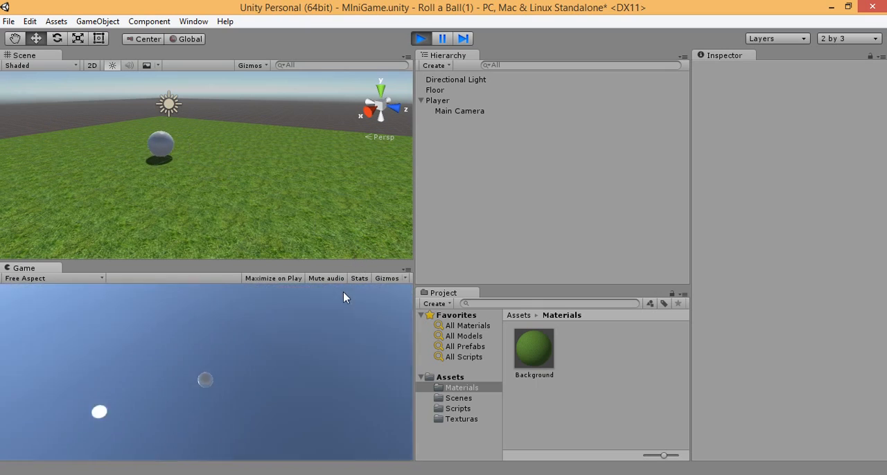
pyautogui.press('Up')
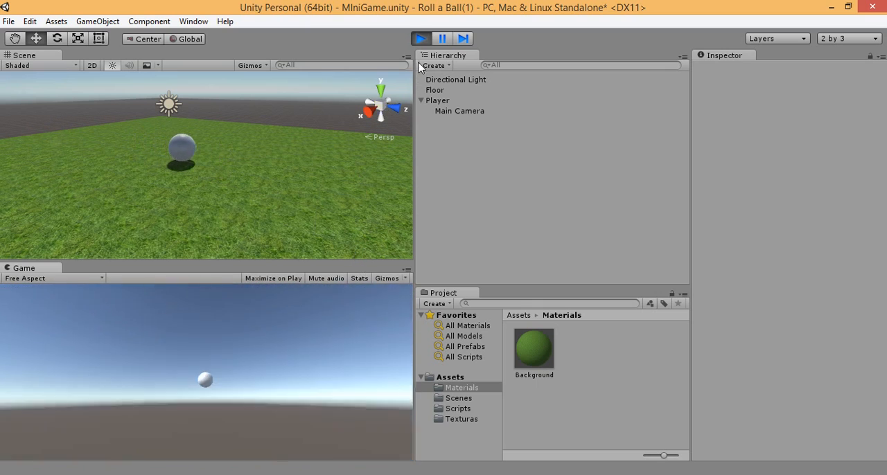
pyautogui.click(421, 40)
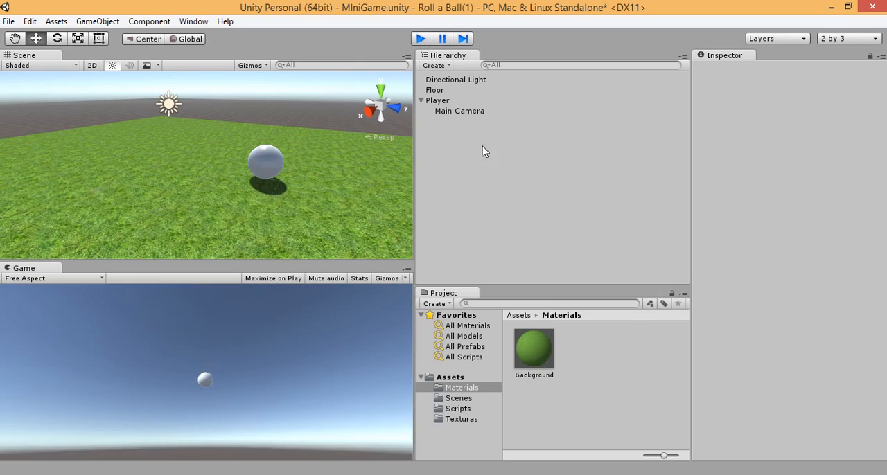
# Step: Unparent the Main Camera from the Player, returning it to the root level of the scene
pyautogui.click(463, 112)
pyautogui.moveTo(463, 111); pyautogui.dragTo(475, 134)
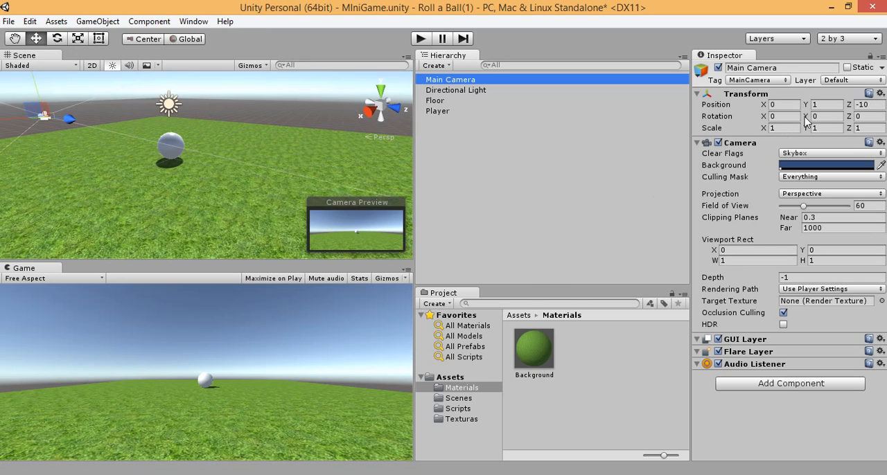
# Step: Set the Main Camera's Y position to 35
pyautogui.click(829, 120)
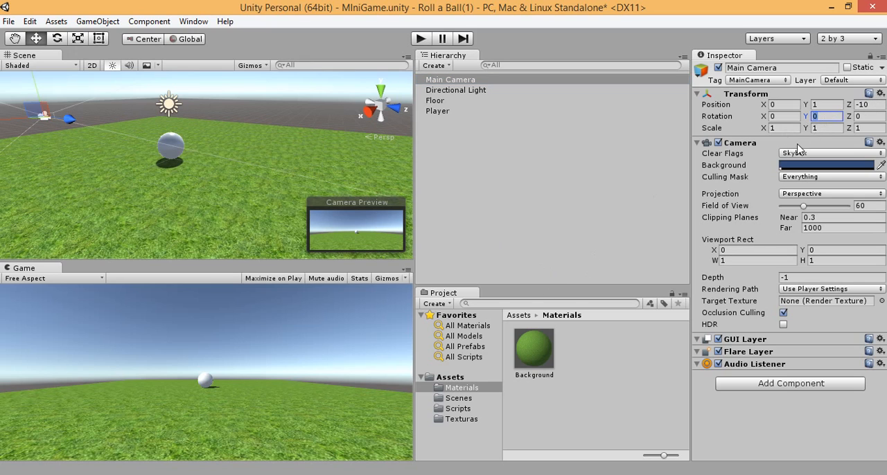
pyautogui.click(818, 106)
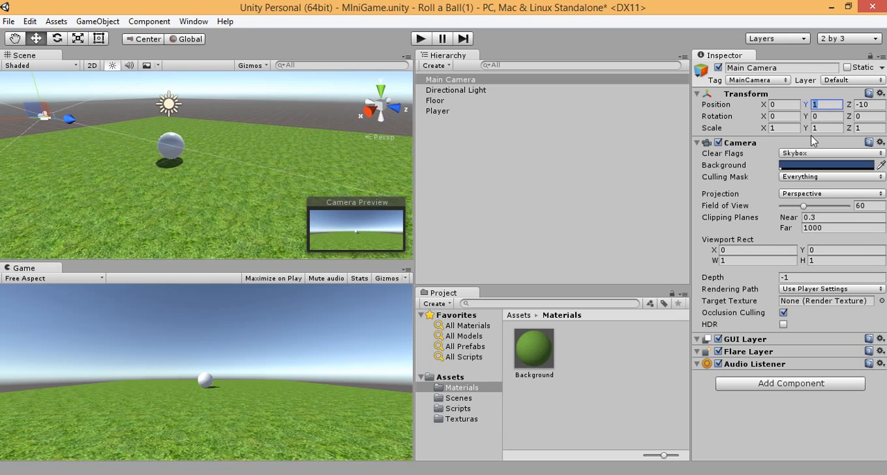
pyautogui.write('35')
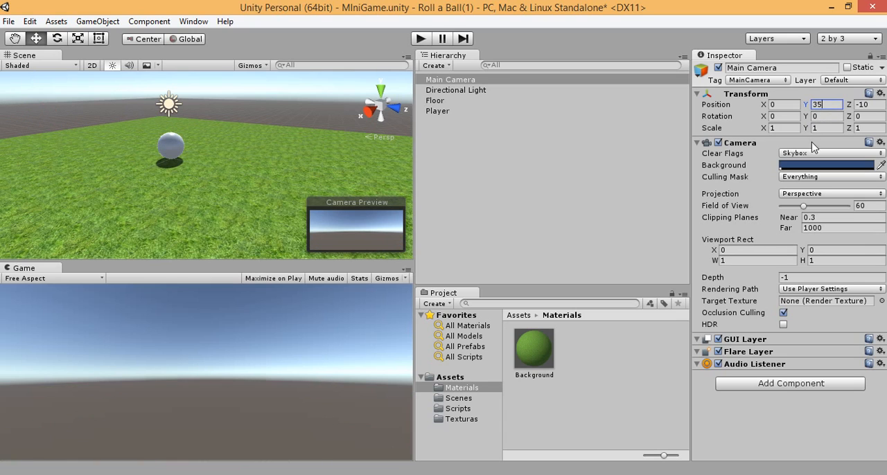
# Step: Try a Y position of 10 for the Main Camera, and reset it to 0
pyautogui.press('BackSpace')
pyautogui.press('BackSpace')
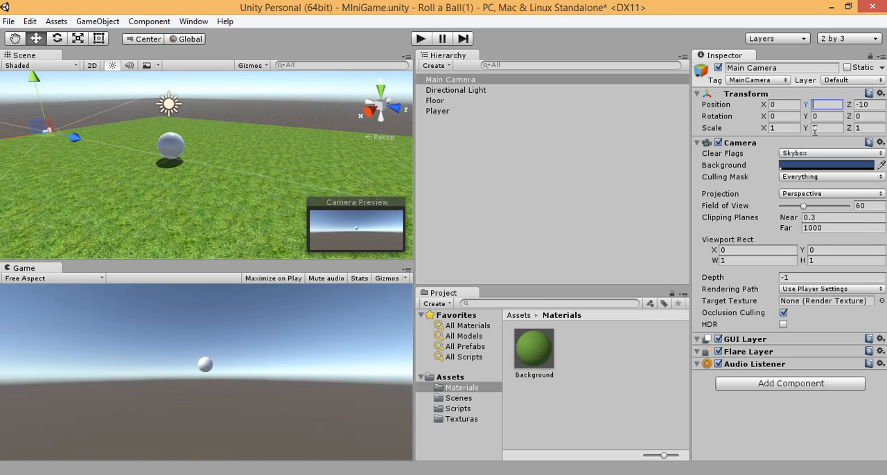
pyautogui.write('10')
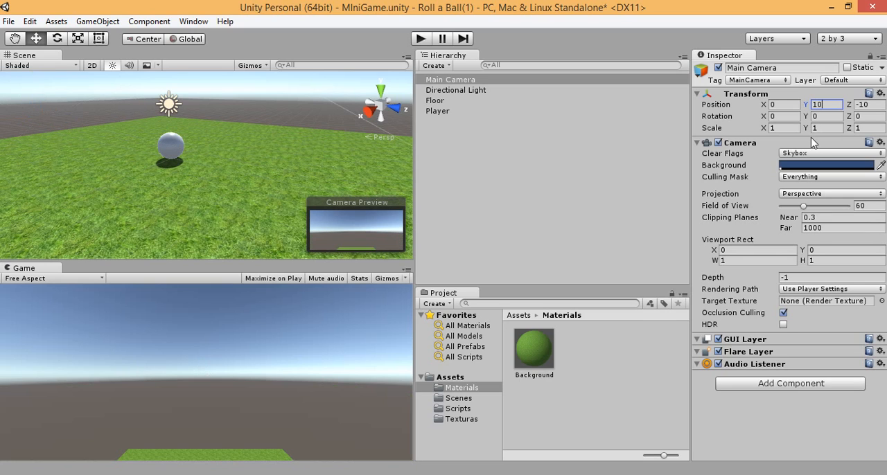
pyautogui.press('BackSpace')
pyautogui.press('BackSpace')
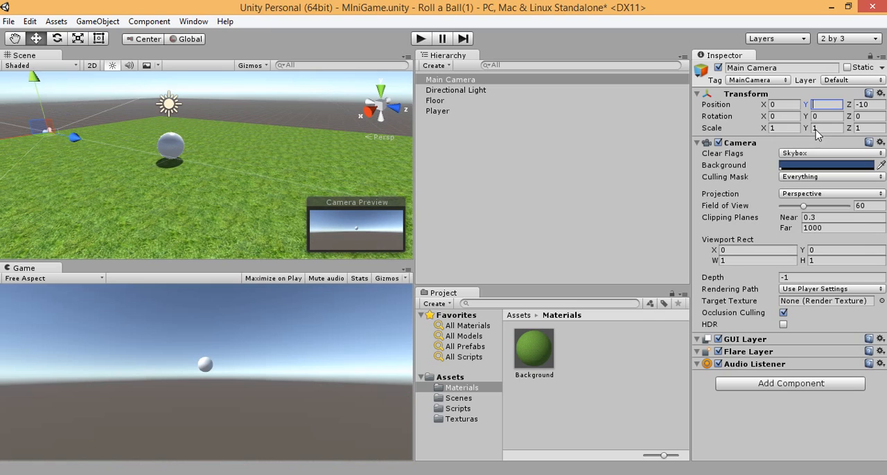
pyautogui.write('0')
# Step: Try rotating the Main Camera 45 degrees about the Y axis, and reset that rotation to 0
pyautogui.click(824, 116)
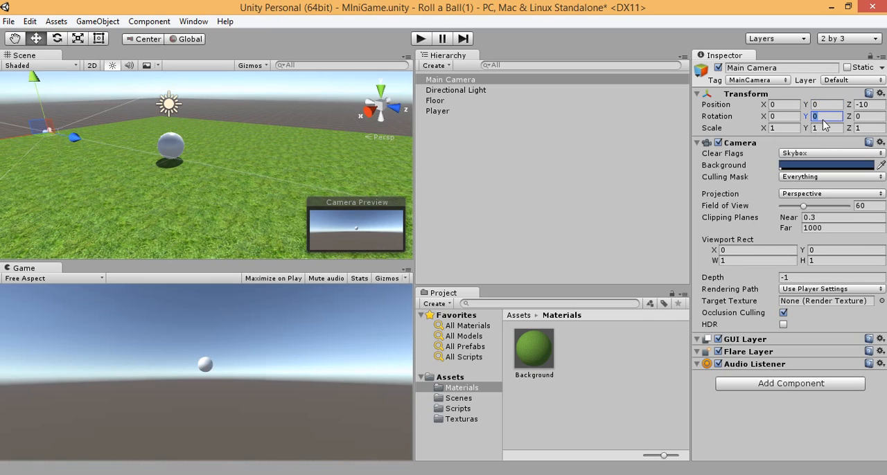
pyautogui.write('45')
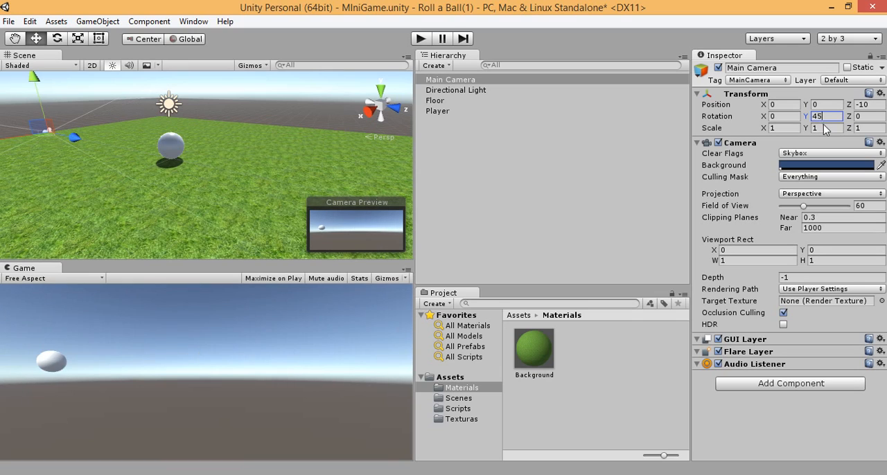
pyautogui.press('BackSpace')
pyautogui.press('BackSpace')
pyautogui.write('0')
# Step: Try rotating the Main Camera 45 degrees about the Z axis, and reset that rotation to 0
pyautogui.click(859, 117)
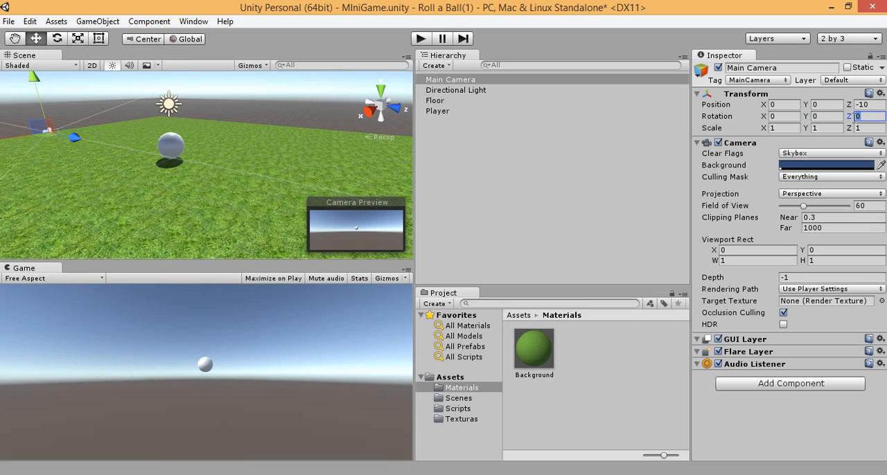
pyautogui.write('45')
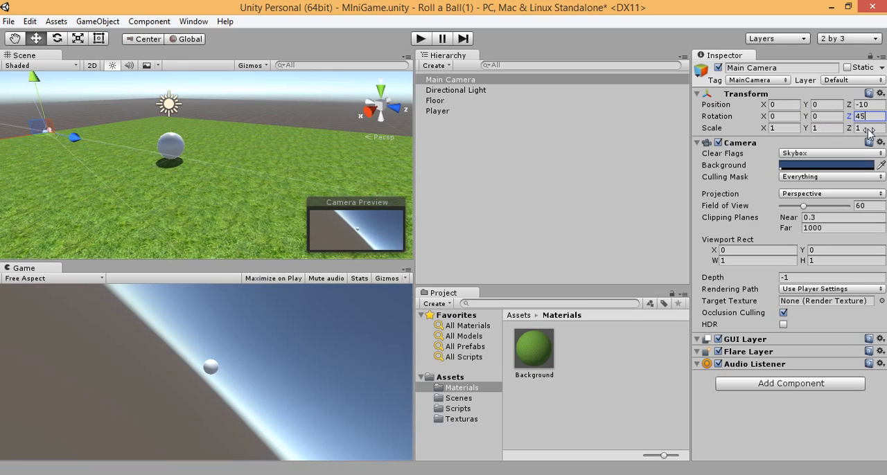
pyautogui.press('BackSpace')
pyautogui.press('BackSpace')
pyautogui.write('0')
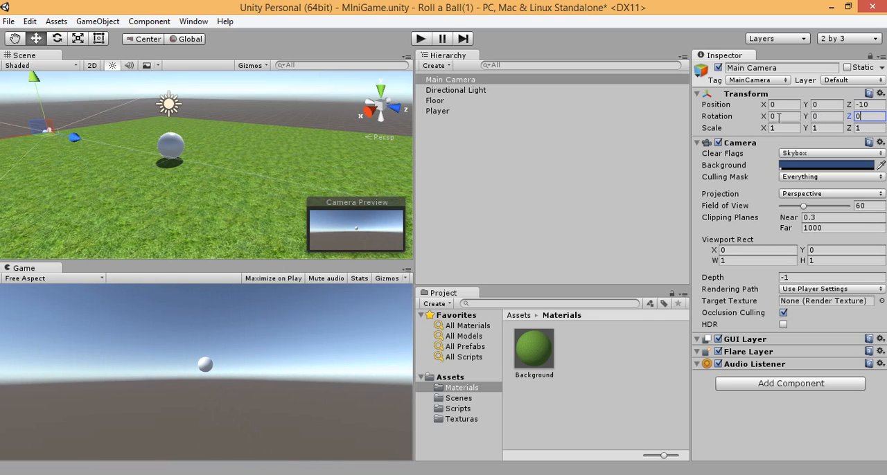
# Step: Create a C# script named CameraController in the Scripts folder
pyautogui.click(745, 128)
pyautogui.click(456, 409)
pyautogui.click(469, 81)
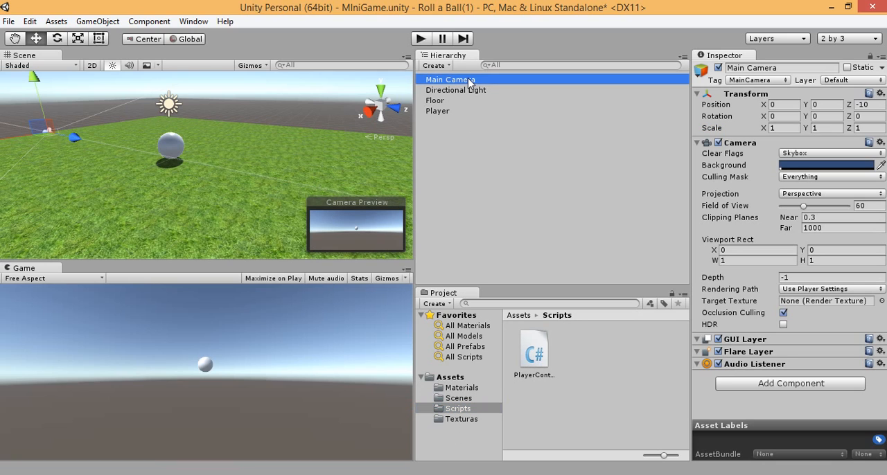
pyautogui.click(454, 409)
pyautogui.rightClick(593, 350)
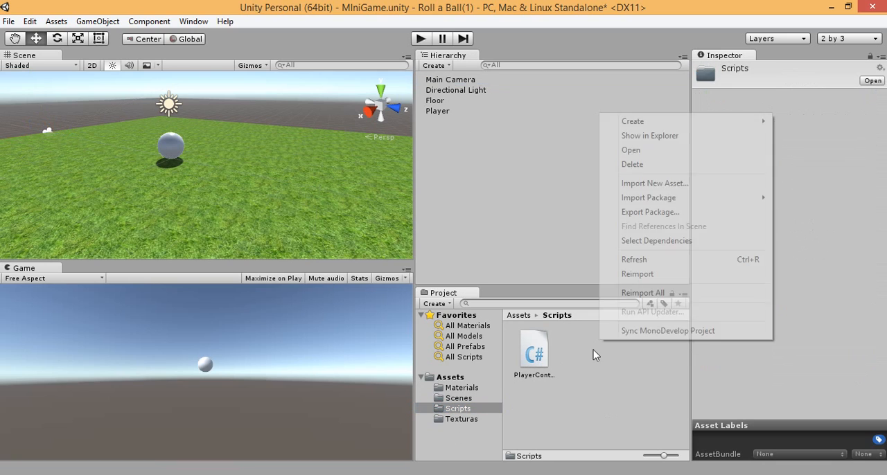
pyautogui.moveTo(643, 123)
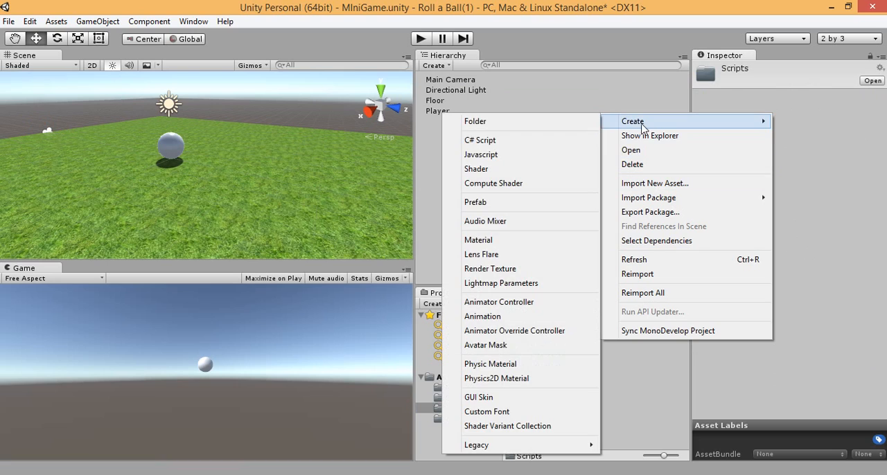
pyautogui.click(521, 141)
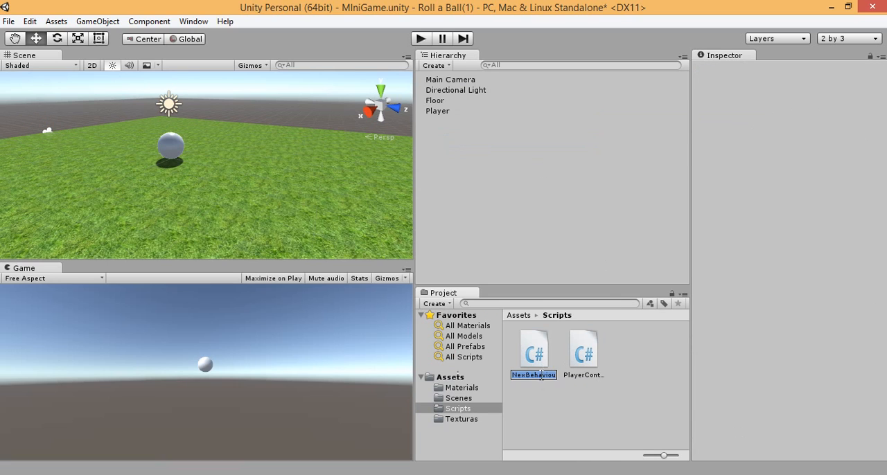
pyautogui.write('CameraController')
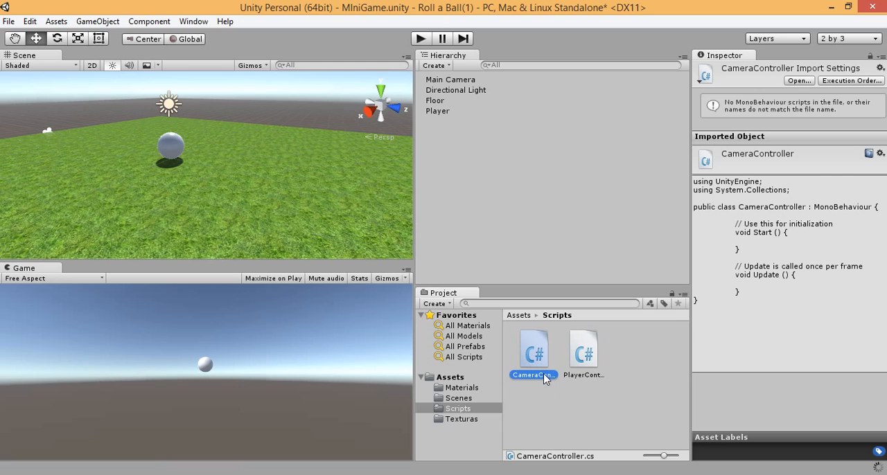
# Step: Open the CameraController script from the Scripts folder for editing in MonoDevelop
pyautogui.click(494, 387)
pyautogui.click(410, 474)
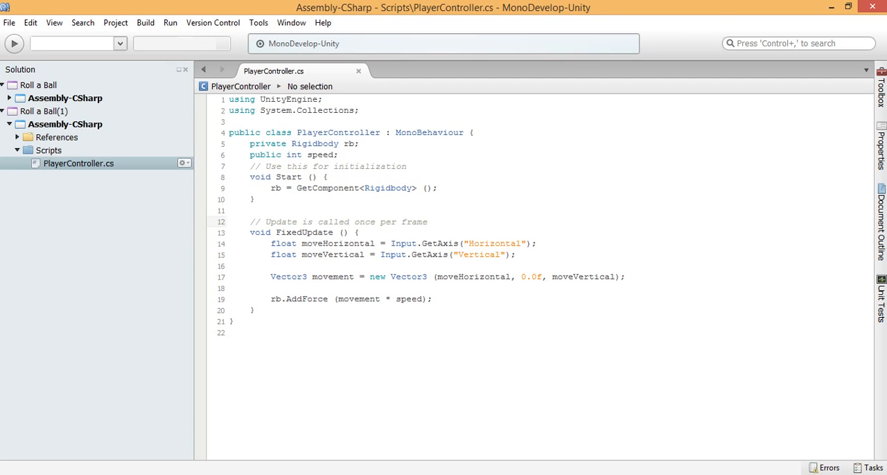
pyautogui.click(338, 474)
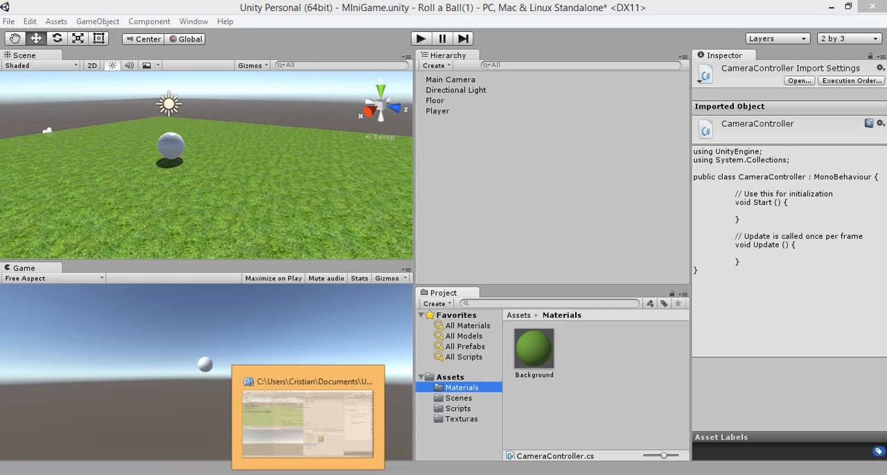
pyautogui.click(347, 474)
pyautogui.hotkey('alt', 'Tab')
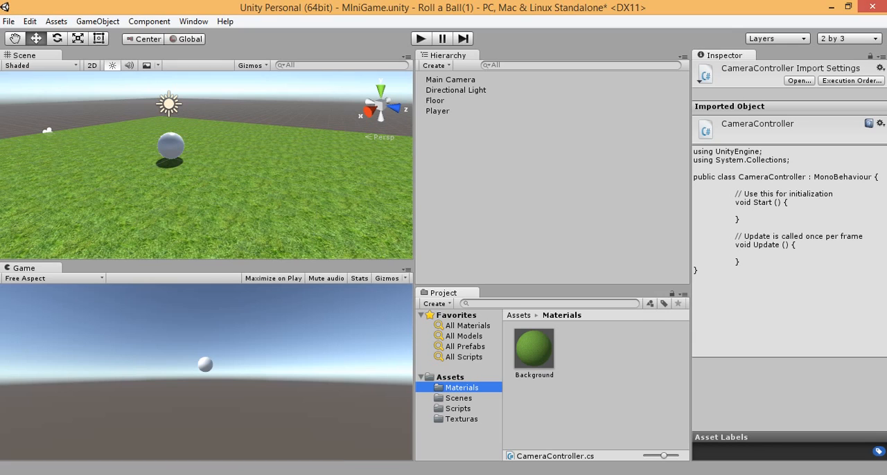
pyautogui.click(458, 408)
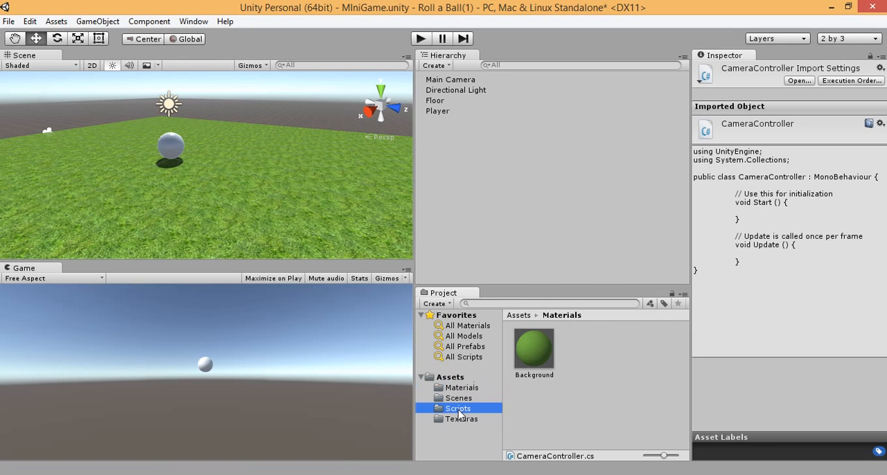
pyautogui.click(541, 361)
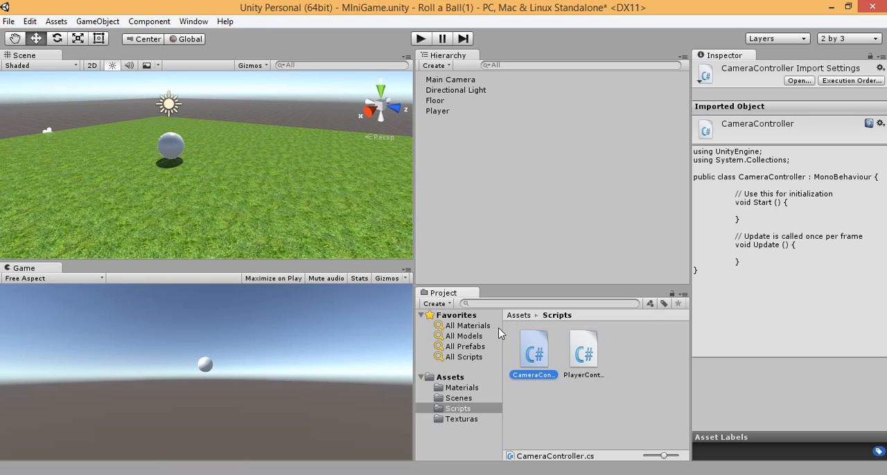
# Step: Raise the Main Camera to a Y position of 3.52
pyautogui.click(453, 81)
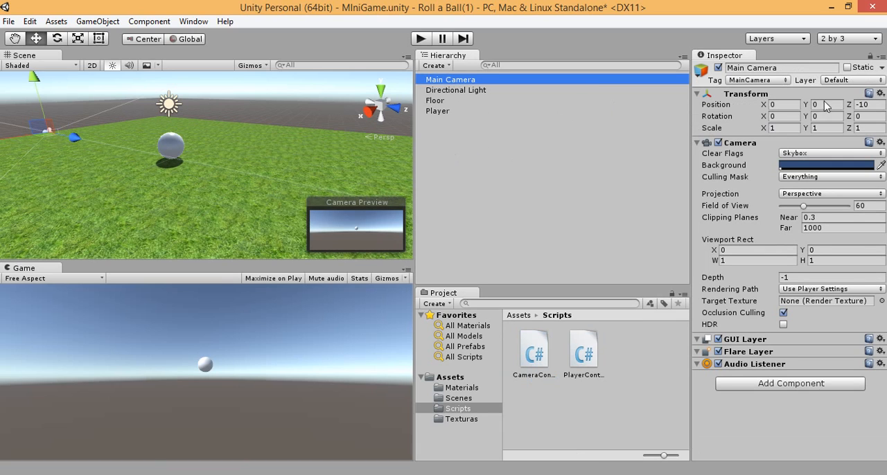
pyautogui.click(823, 104)
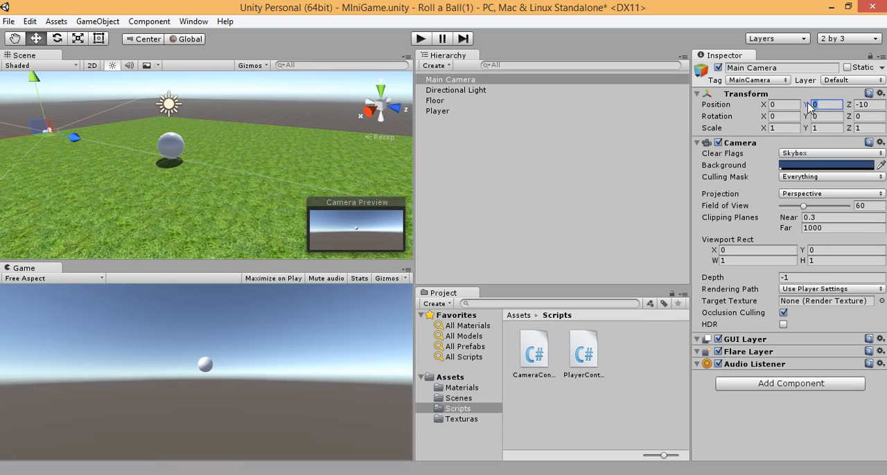
pyautogui.moveTo(809, 105); pyautogui.dragTo(8, 101)
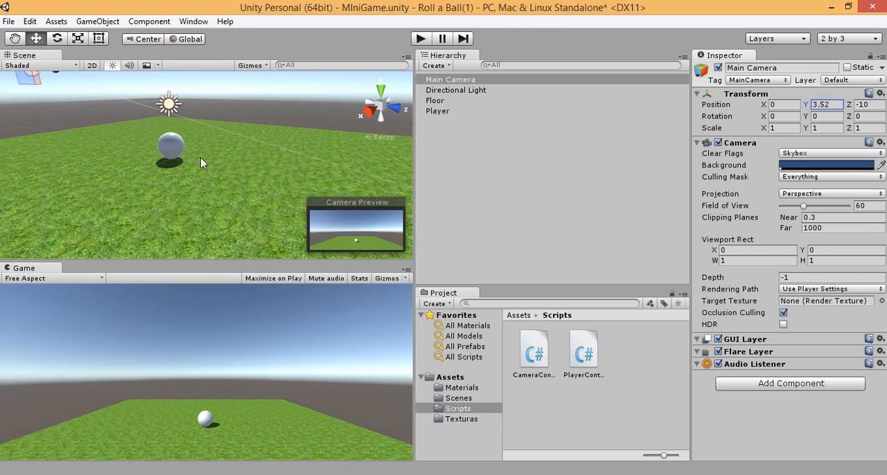
# Step: Switch to MonoDevelop and indent the empty line inside CameraController's Start method
pyautogui.click(314, 474)
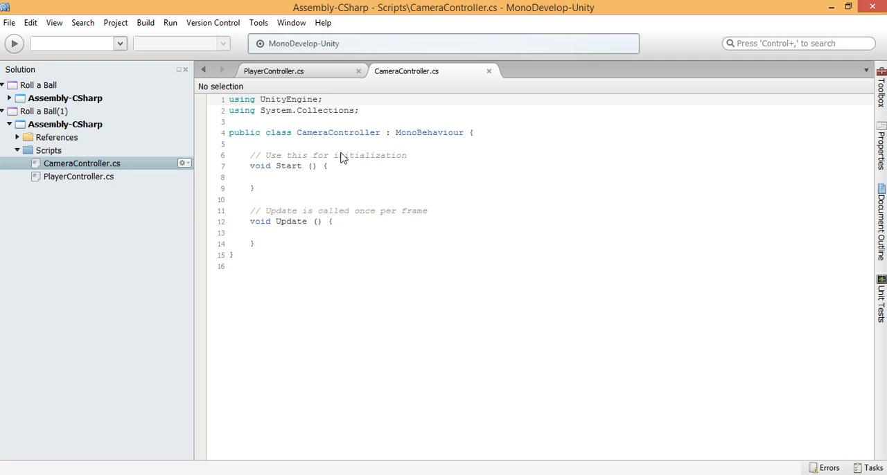
pyautogui.click(297, 177)
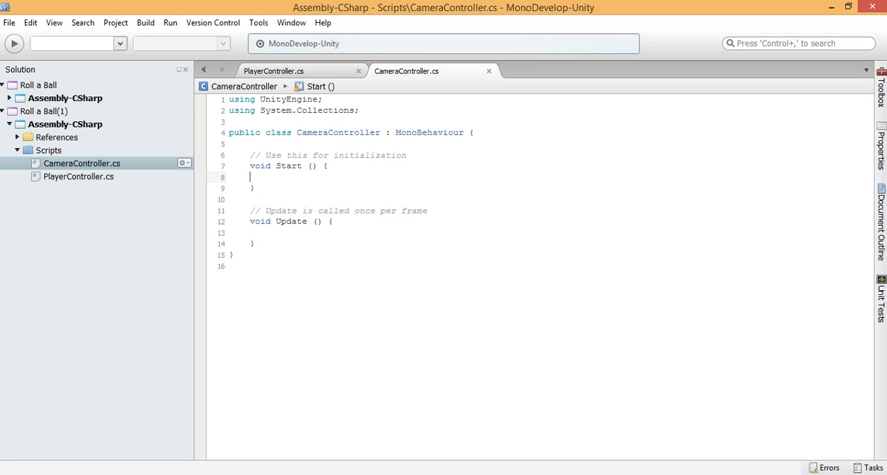
pyautogui.press('Tab')
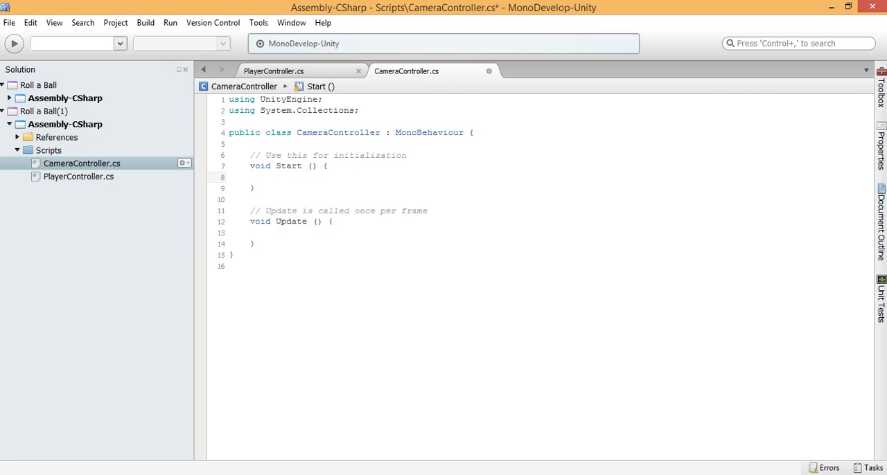
pyautogui.hotkey('alt', 'Tab')
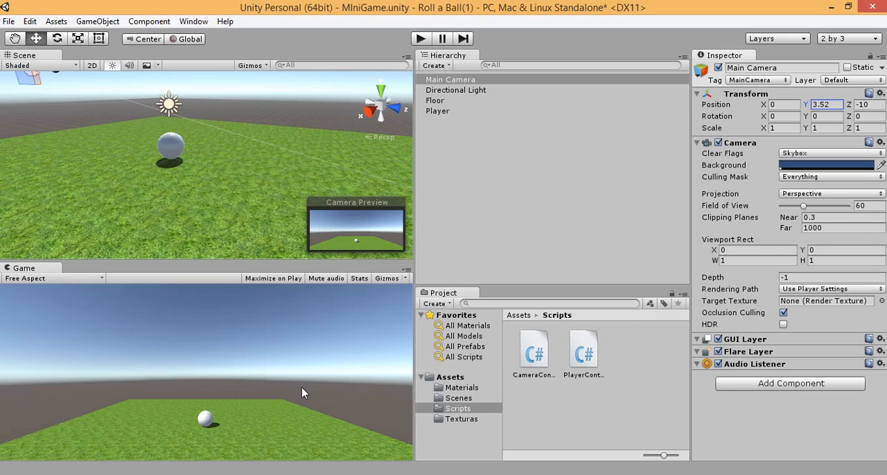
pyautogui.hotkey('alt', 'Tab')
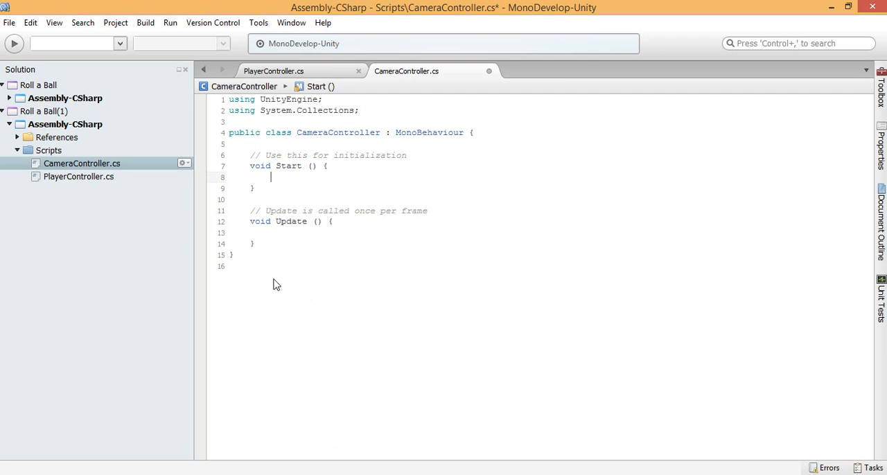
# Step: Declare a private Vector3 variable named offset at the start of the CameraController class
pyautogui.click(230, 144)
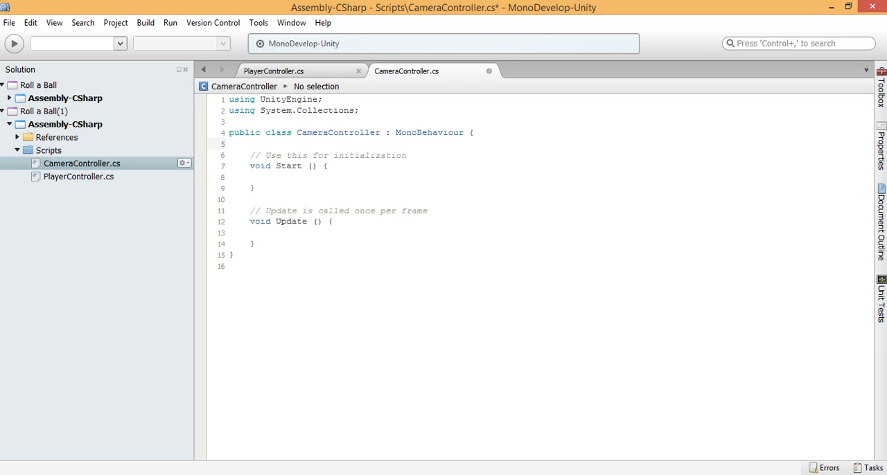
pyautogui.write('private')
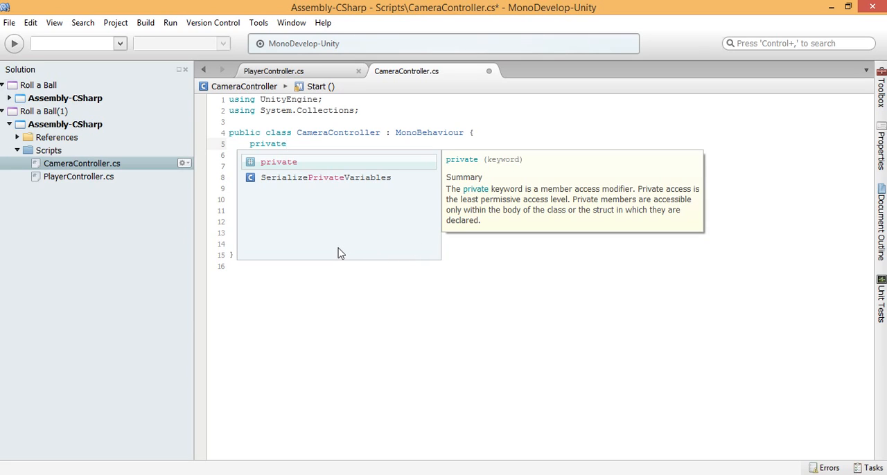
pyautogui.write('offset')
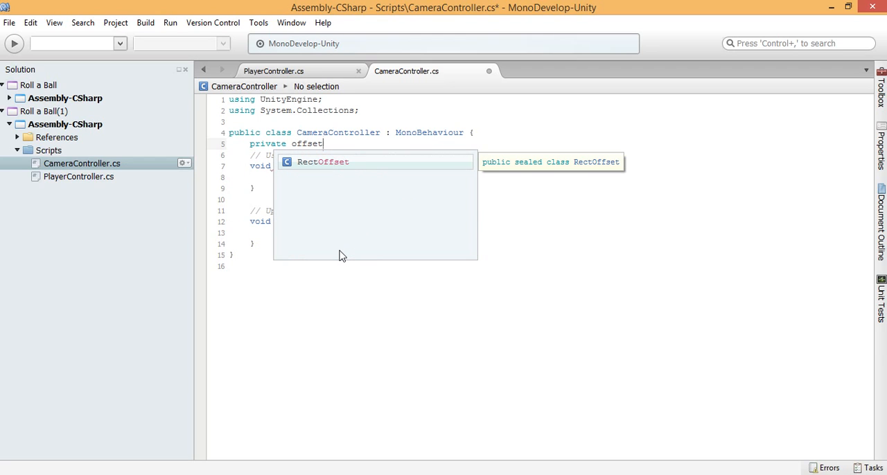
pyautogui.press('BackSpace')
pyautogui.press('BackSpace')
pyautogui.press('BackSpace')
pyautogui.press('BackSpace')
pyautogui.press('BackSpace')
pyautogui.press('BackSpace')
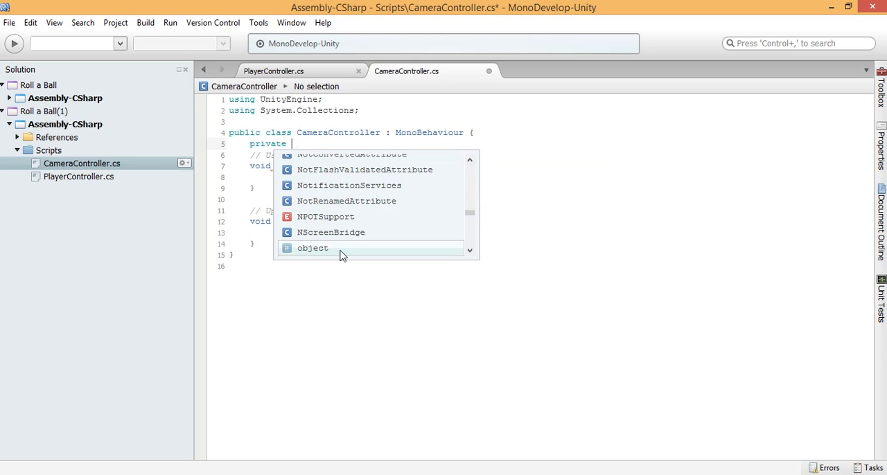
pyautogui.write('Vector3')
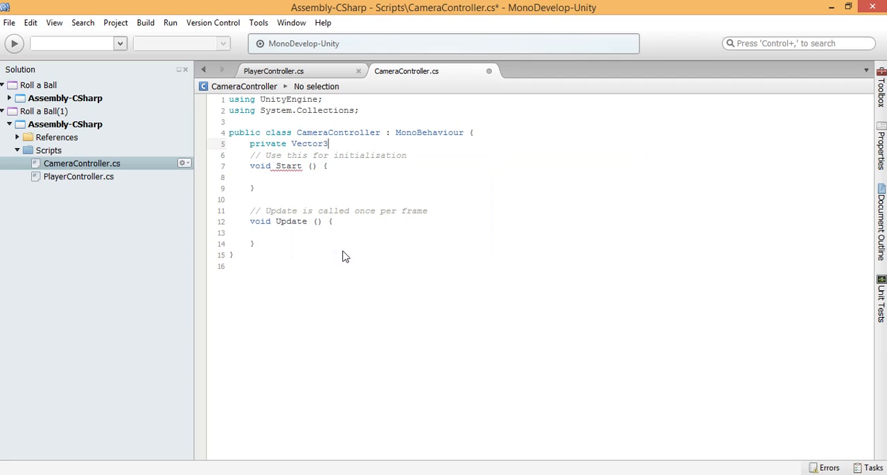
pyautogui.write(' offset;')
pyautogui.press('Down')
pyautogui.press('Down')
pyautogui.press('Down')
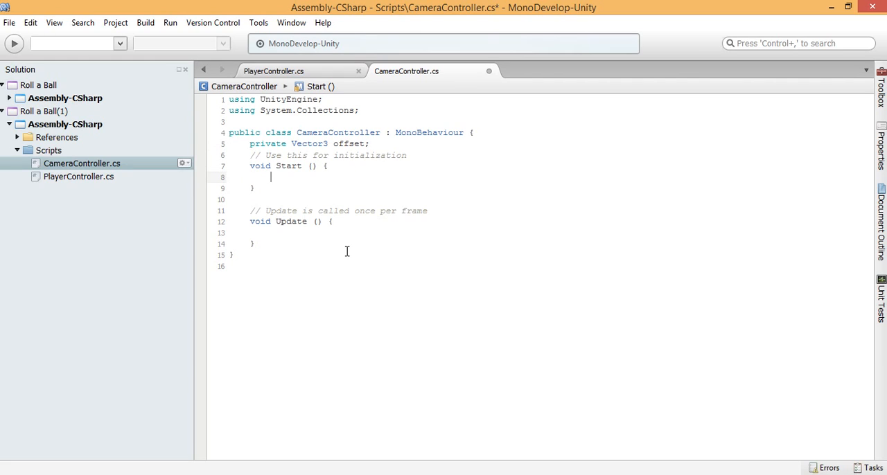
pyautogui.press('Down')
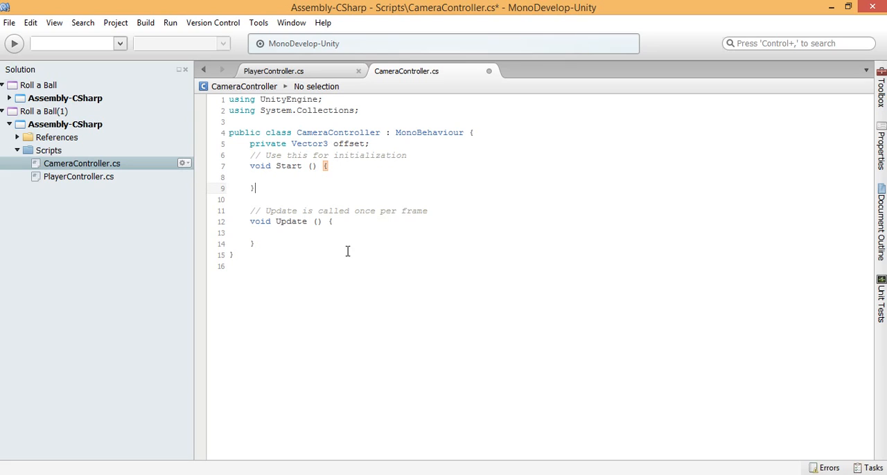
pyautogui.press('Down')
pyautogui.press('Down')
pyautogui.press('Down')
pyautogui.press('Down')
pyautogui.press('Up')
pyautogui.press('Up')
pyautogui.press('Up')
pyautogui.press('Up')
pyautogui.hotkey('shift', 'Up')
pyautogui.hotkey('shift', 'Up')
pyautogui.hotkey('shift', 'Up')
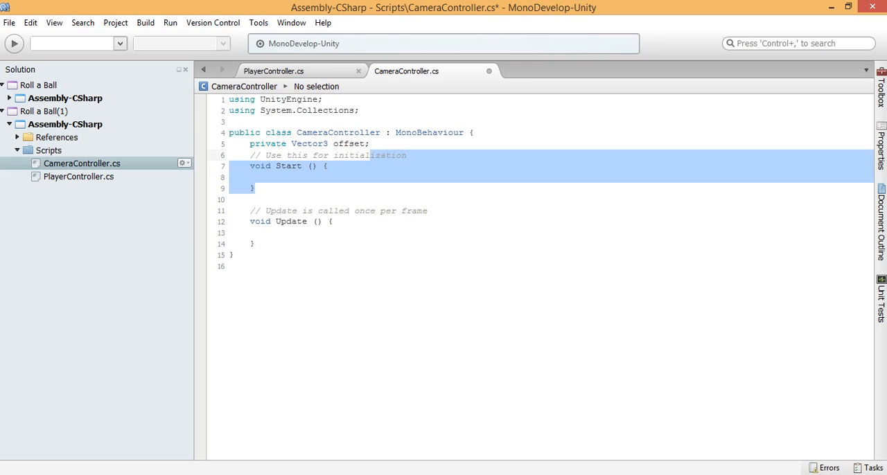
pyautogui.hotkey('shift', 'Down')
pyautogui.hotkey('shift', 'Left')
pyautogui.hotkey('shift', 'Left')
pyautogui.hotkey('shift', 'Left')
pyautogui.hotkey('shift', 'Left')
pyautogui.hotkey('shift', 'Left')
pyautogui.hotkey('shift', 'Left')
pyautogui.hotkey('shift', 'Left')
pyautogui.hotkey('shift', 'Left')
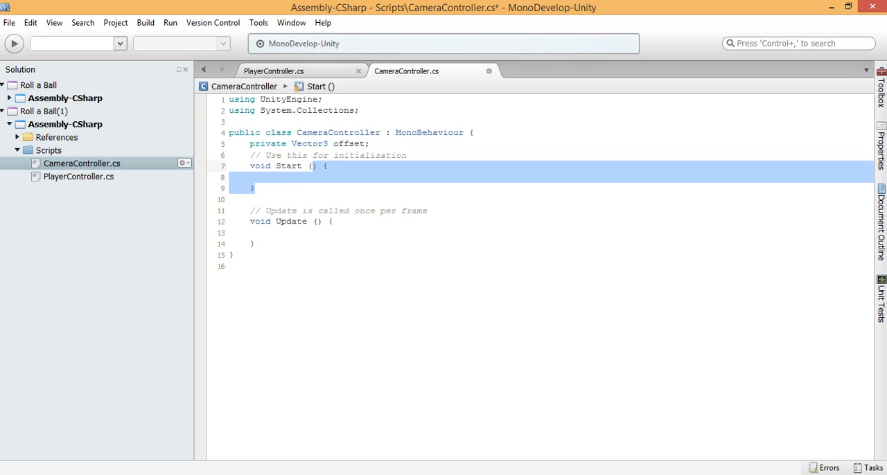
pyautogui.hotkey('shift', 'Left')
pyautogui.hotkey('shift', 'Left')
pyautogui.hotkey('shift', 'Left')
pyautogui.hotkey('shift', 'Left')
pyautogui.hotkey('shift', 'Left')
pyautogui.hotkey('shift', 'Left')
pyautogui.hotkey('shift', 'Left')
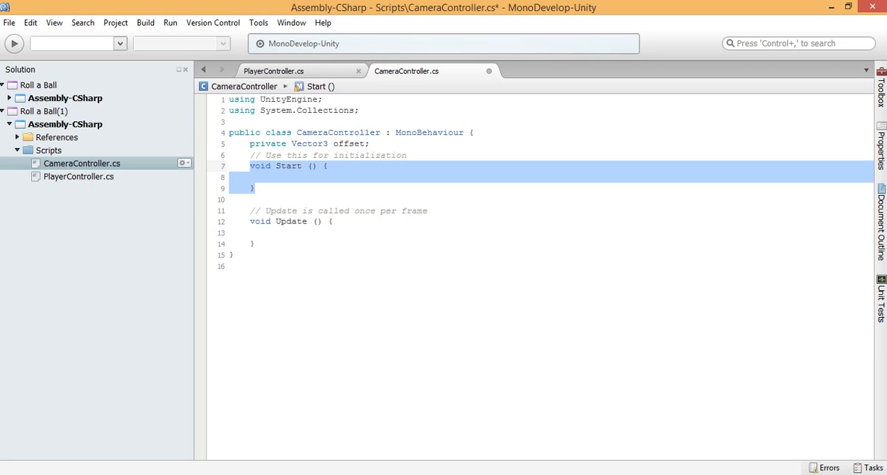
pyautogui.press('Down')
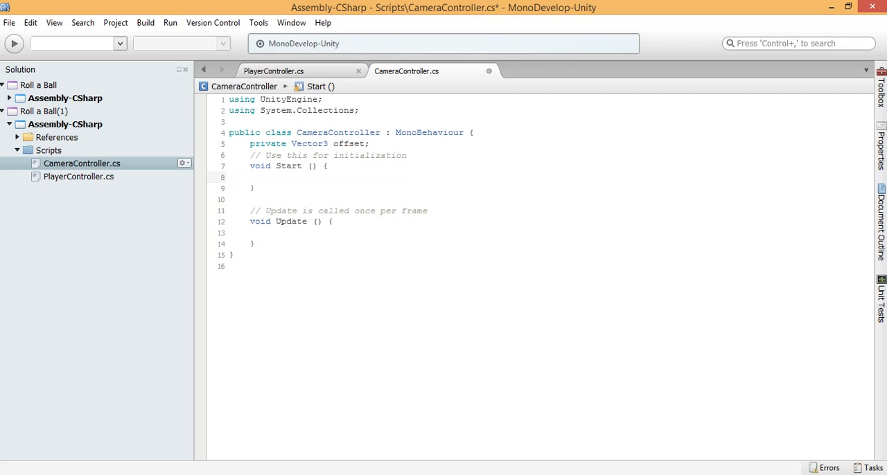
pyautogui.press('Down')
pyautogui.press('Down')
pyautogui.press('Down')
pyautogui.press('Down')
pyautogui.press('Down')
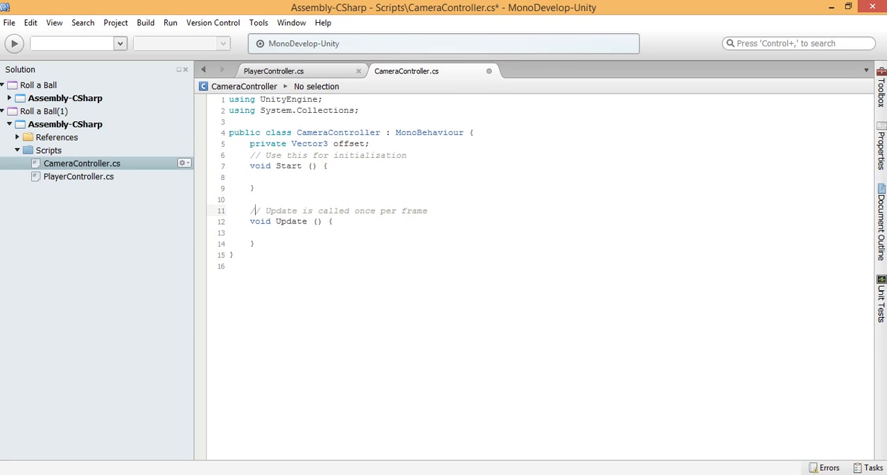
# Step: Begin a statement with the offset variable inside CameraController's Start method
pyautogui.press('Up')
pyautogui.press('Up')
pyautogui.press('Up')
pyautogui.press('Up')
pyautogui.press('Up')
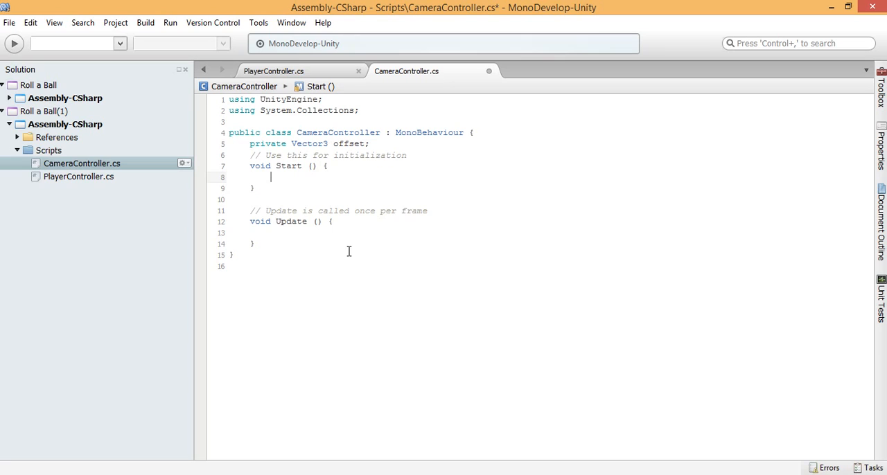
pyautogui.write('offset')
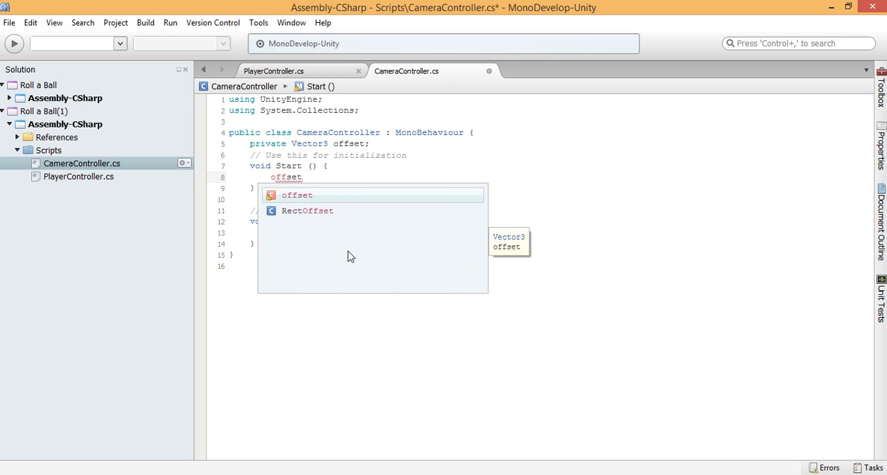
pyautogui.press('Escape')
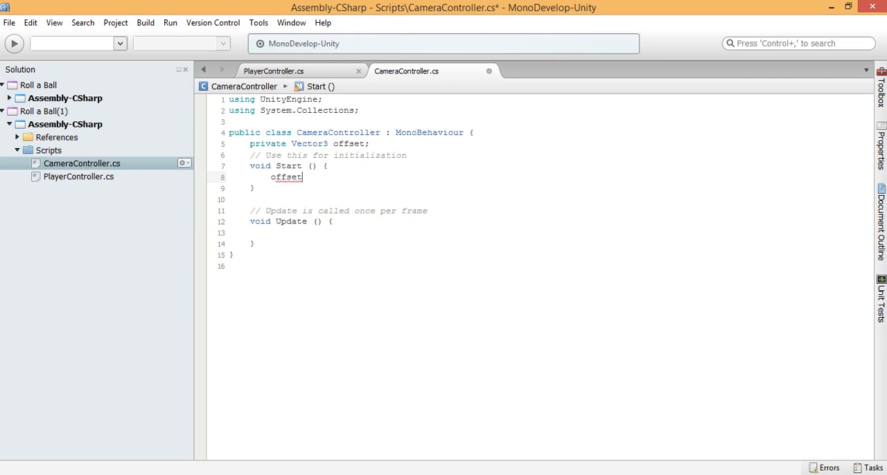
# Step: Declare a GameObject variable named player on a new line above the offset declaration
pyautogui.click(300, 144)
pyautogui.click(302, 132)
pyautogui.press('End')
pyautogui.press('Return')
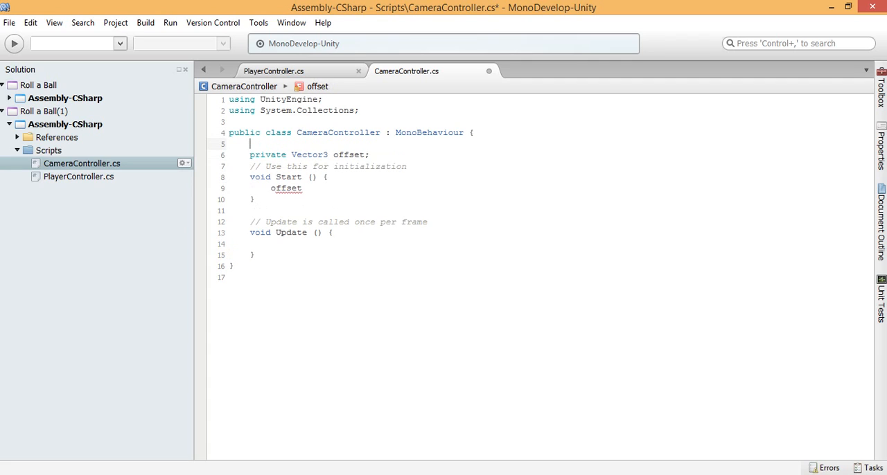
pyautogui.write('GameObject ')
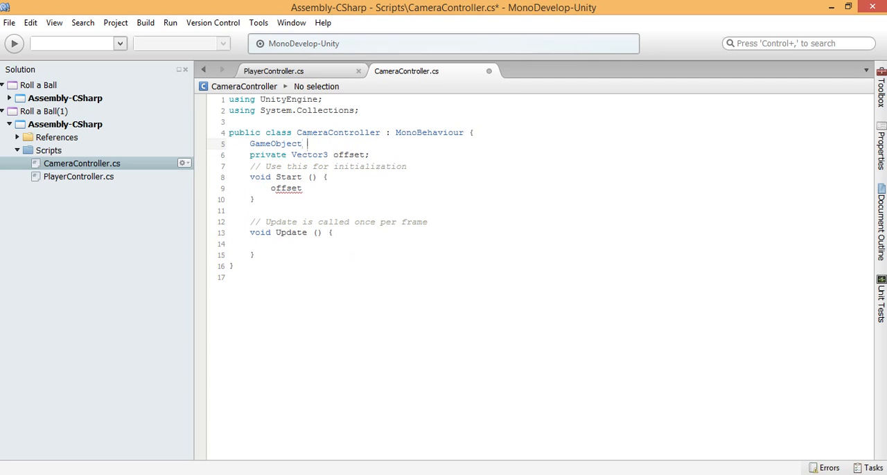
pyautogui.write('player;')
# Step: Make the player GameObject variable public
pyautogui.press('Home')
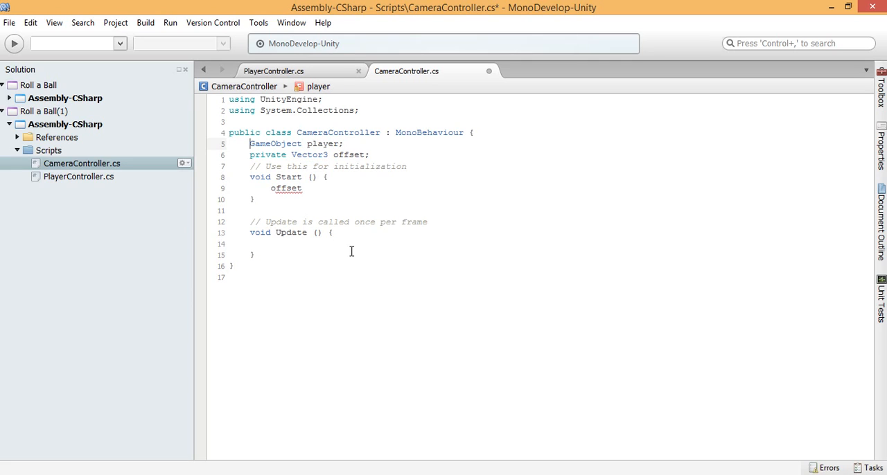
pyautogui.write('public')
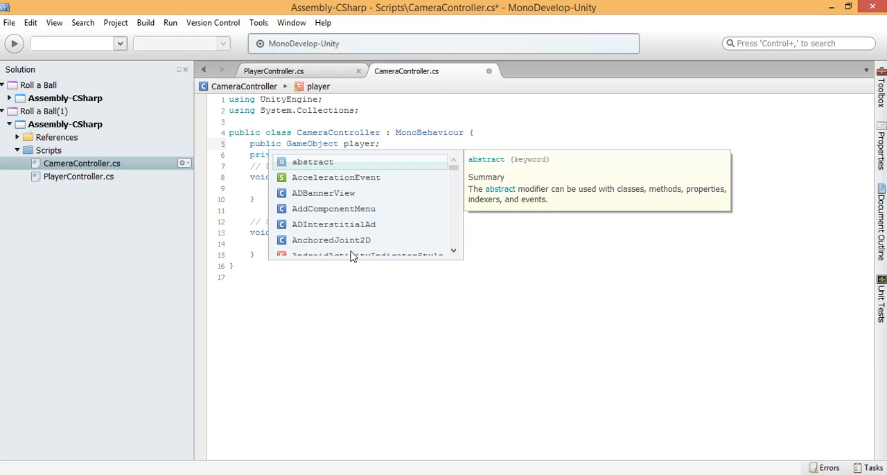
pyautogui.press('Down')
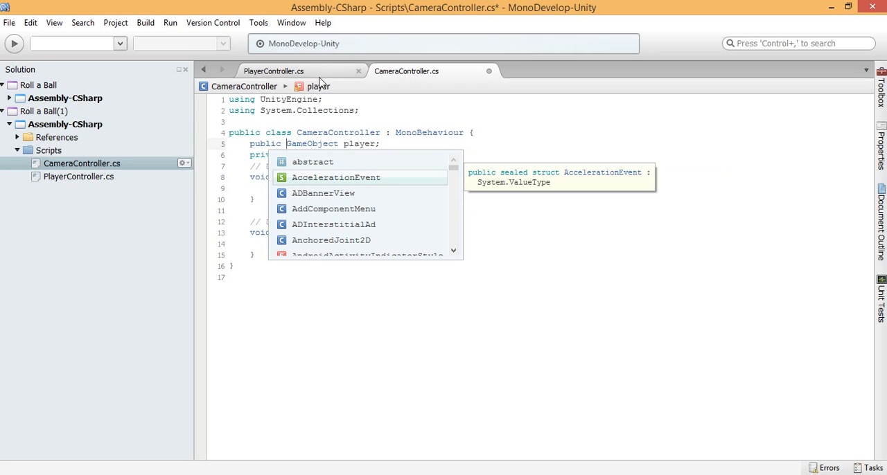
pyautogui.click(258, 156)
pyautogui.click(280, 144)
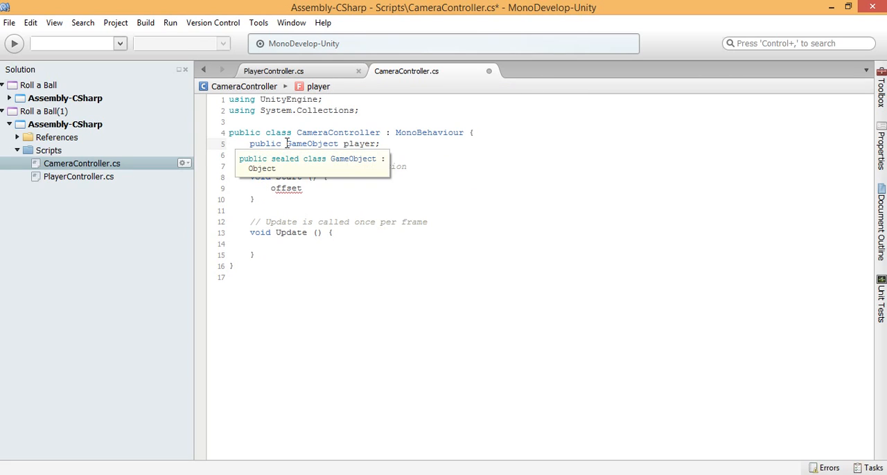
pyautogui.press('Right')
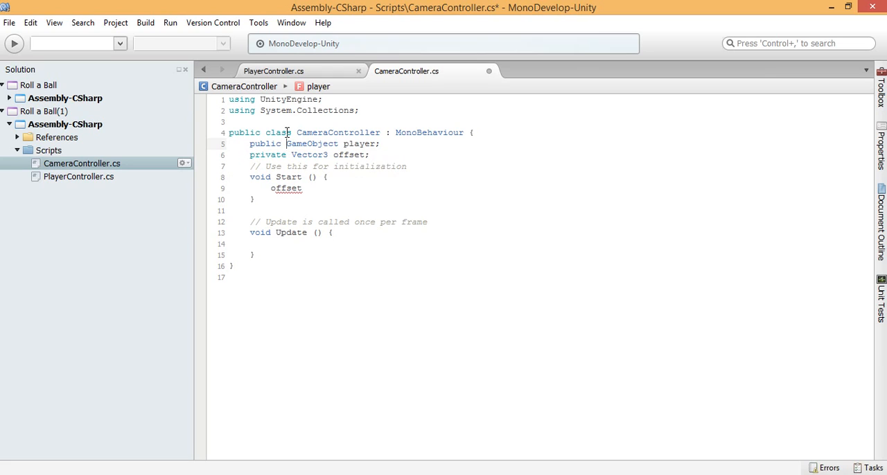
pyautogui.click(366, 155)
pyautogui.click(375, 156)
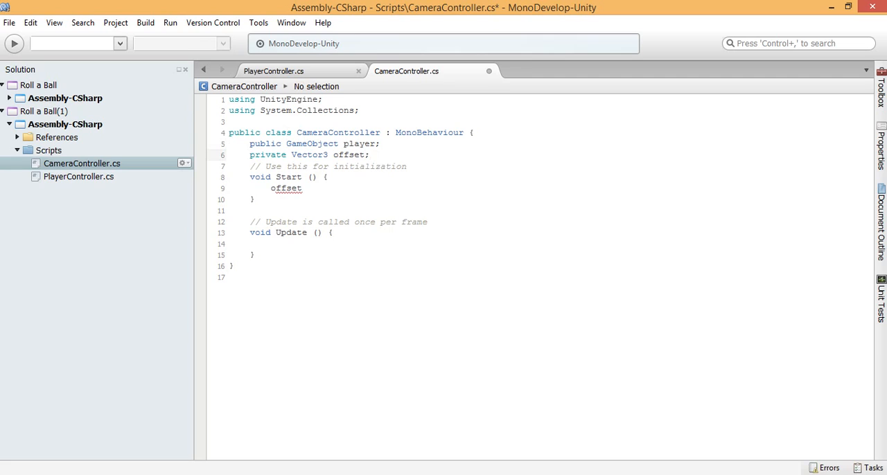
# Step: Extend the offset statement in the Start method with an assignment of transform.position
pyautogui.click(312, 188)
pyautogui.press('BackSpace')
pyautogui.press('BackSpace')
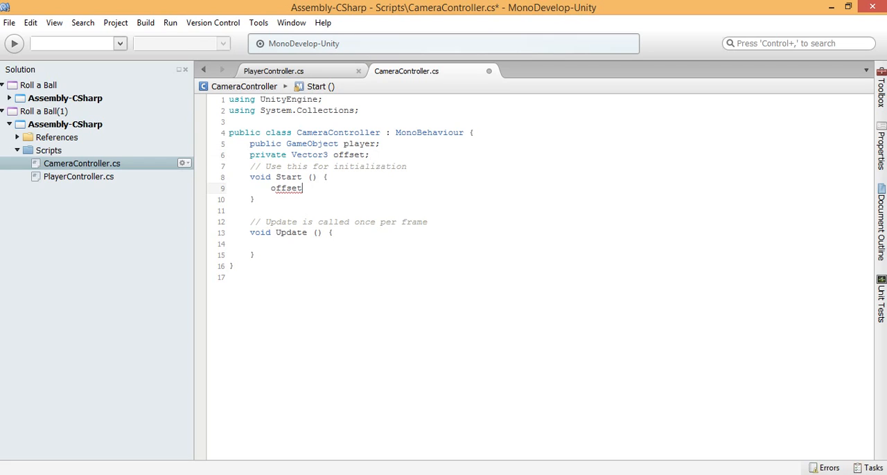
pyautogui.write('= tra')
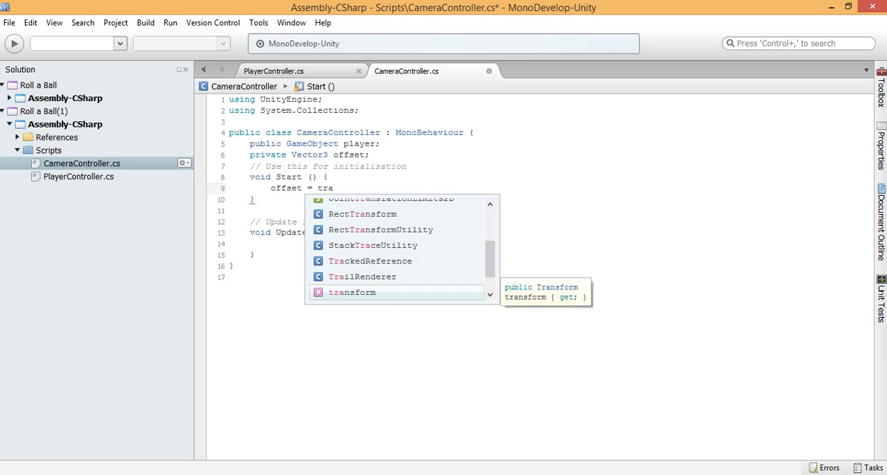
pyautogui.press('Return')
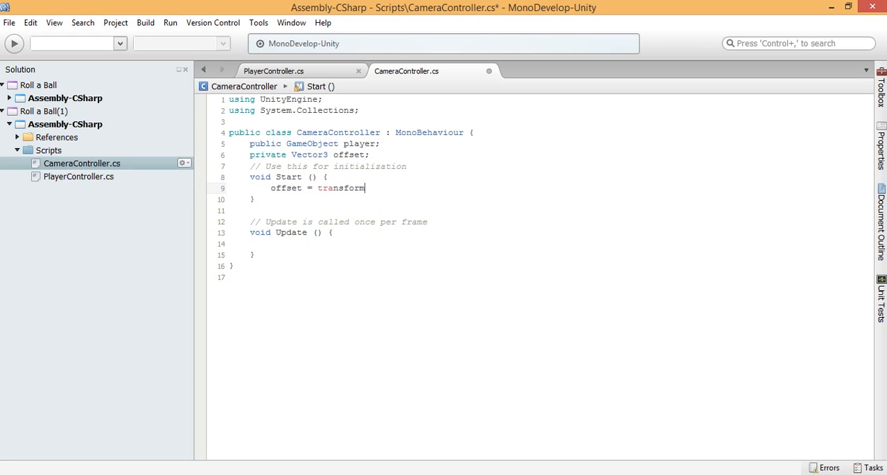
pyautogui.write('.po')
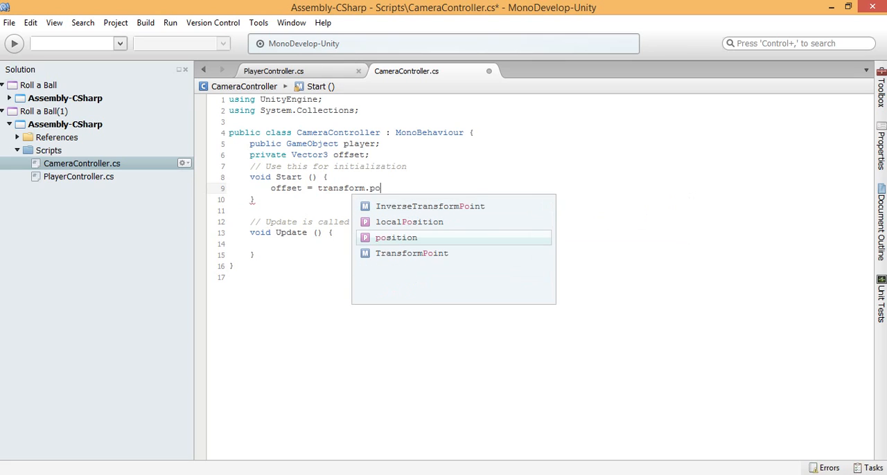
pyautogui.press('Return')
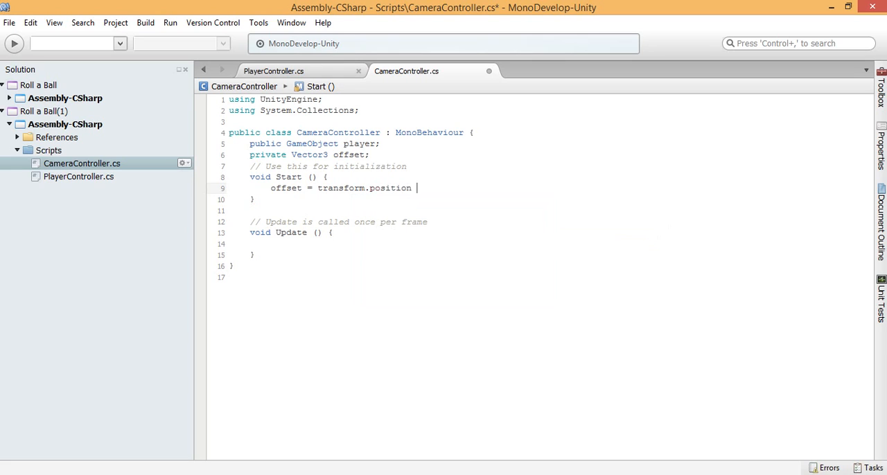
# Step: Subtract player.transform.position in the offset assignment and end the statement with a semicolon
pyautogui.write('- tr')
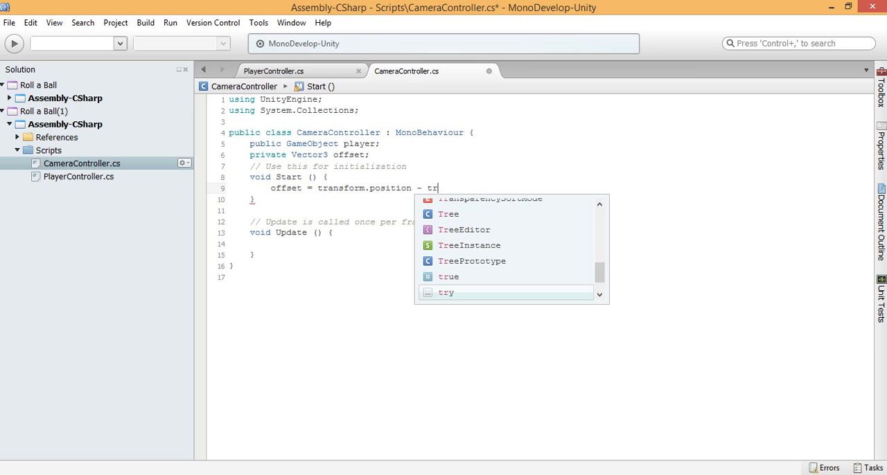
pyautogui.write('a')
pyautogui.press('BackSpace')
pyautogui.press('BackSpace')
pyautogui.press('BackSpace')
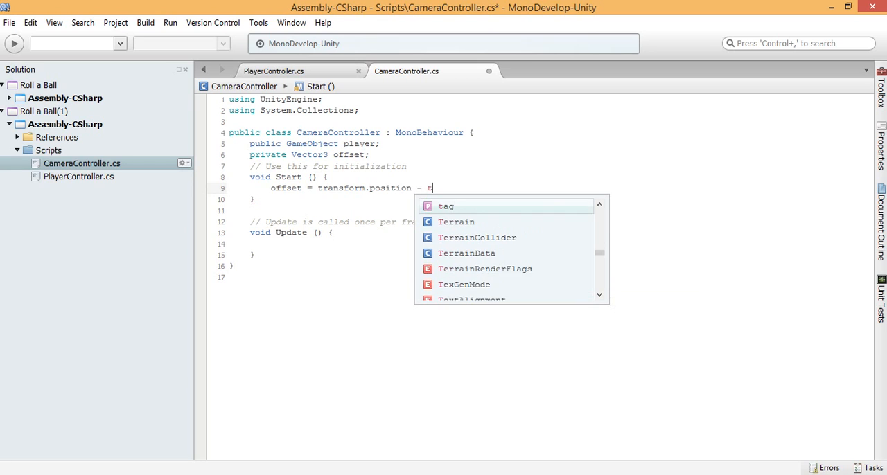
pyautogui.write('player.tra')
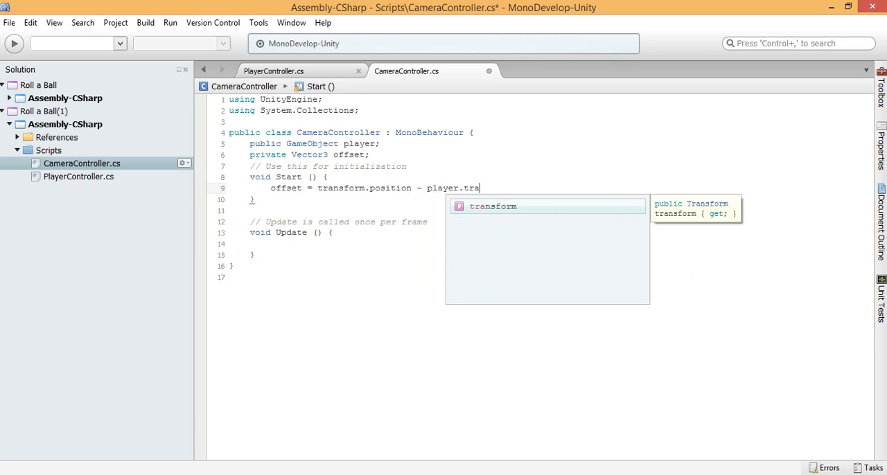
pyautogui.press('Return')
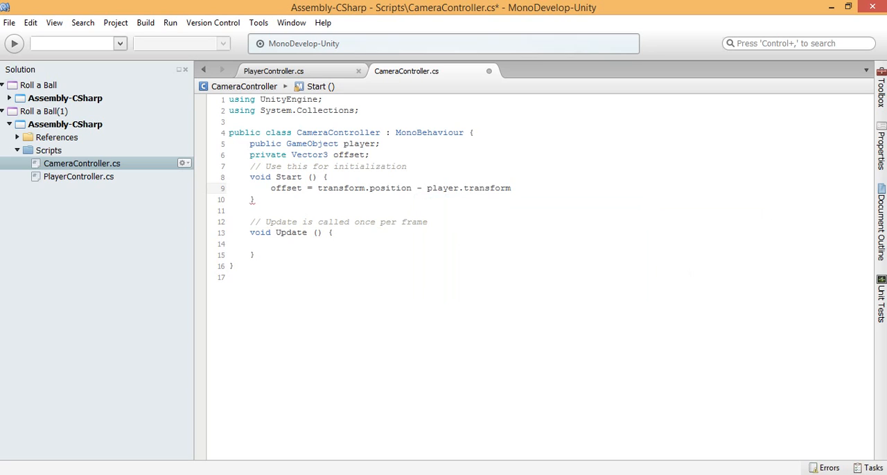
pyautogui.write('.posi')
pyautogui.press('Return')
pyautogui.write(';')
pyautogui.hotkey('shift', 'Home')
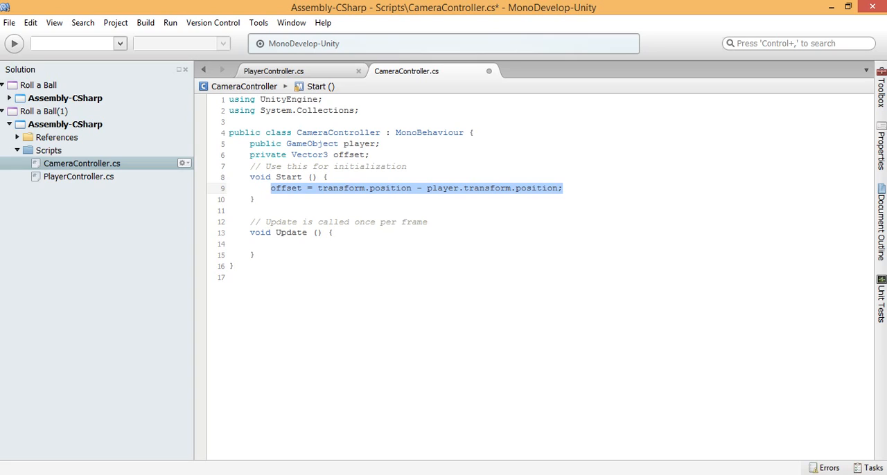
# Step: Rename CameraController's Update method to LateUpdate
pyautogui.press('Down')
pyautogui.press('Down')
pyautogui.press('Down')
pyautogui.press('Down')
pyautogui.press('Down')
pyautogui.press('Down')
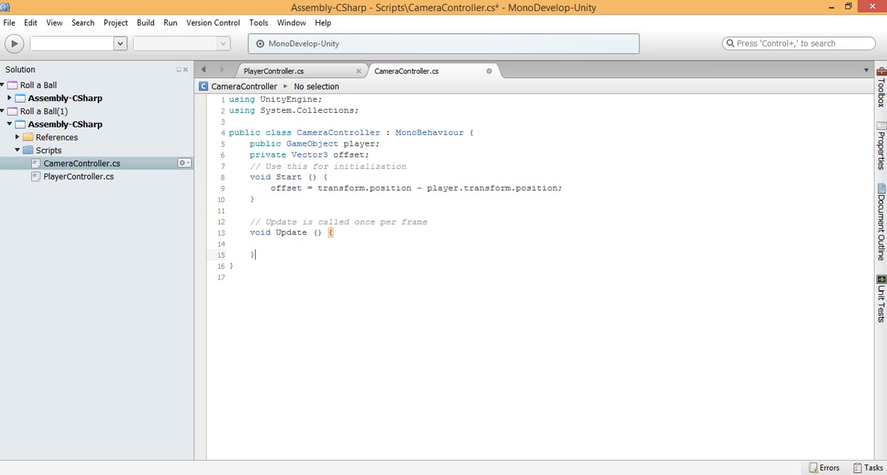
pyautogui.press('Up')
pyautogui.press('Up')
pyautogui.write('Late')
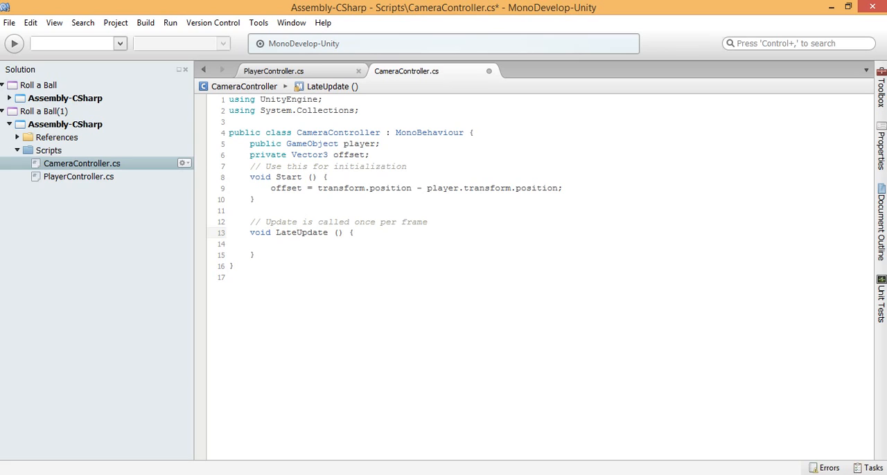
# Step: Begin an assignment to transform.position in the body of the LateUpdate method
pyautogui.click(250, 244)
pyautogui.write('trando')
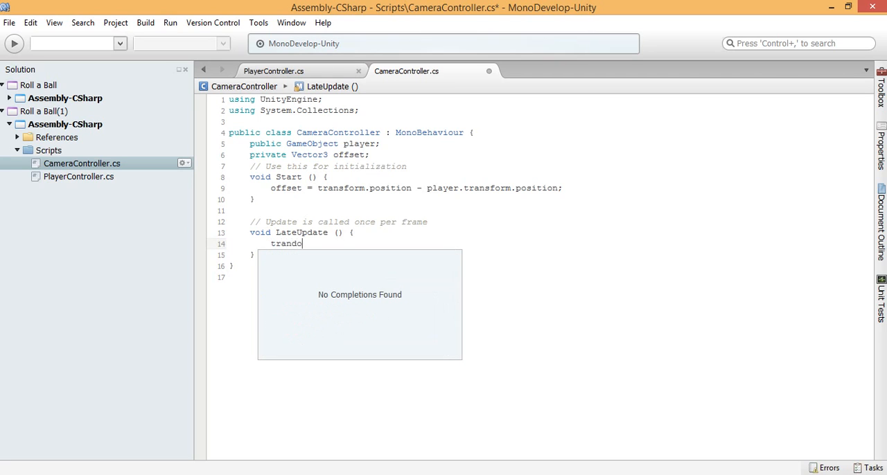
pyautogui.press('BackSpace')
pyautogui.press('BackSpace')
pyautogui.write('sfor')
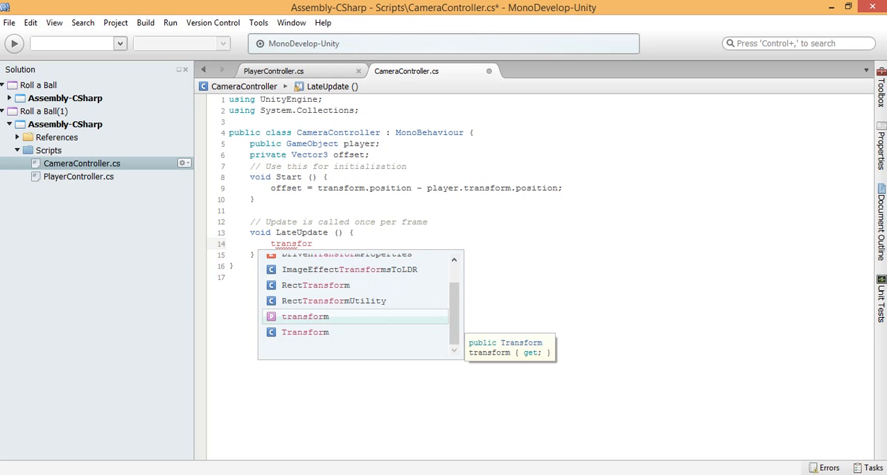
pyautogui.press('Down')
pyautogui.press('Up')
pyautogui.press('Return')
pyautogui.write('.')
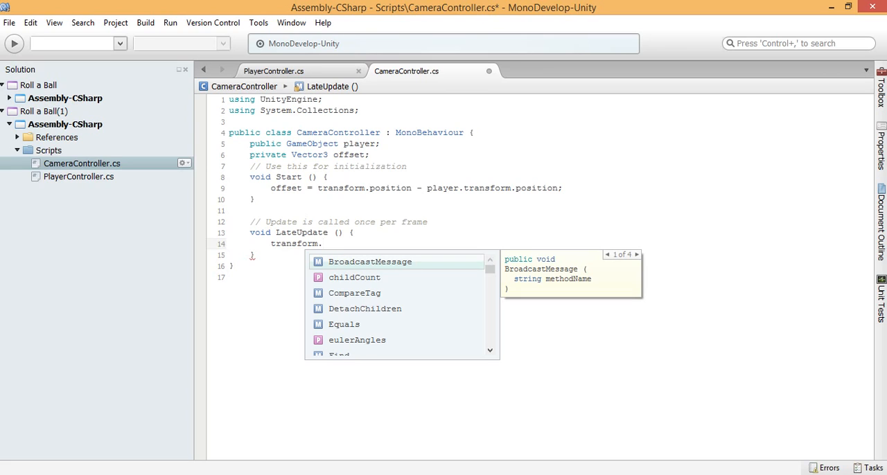
pyautogui.write('pos')
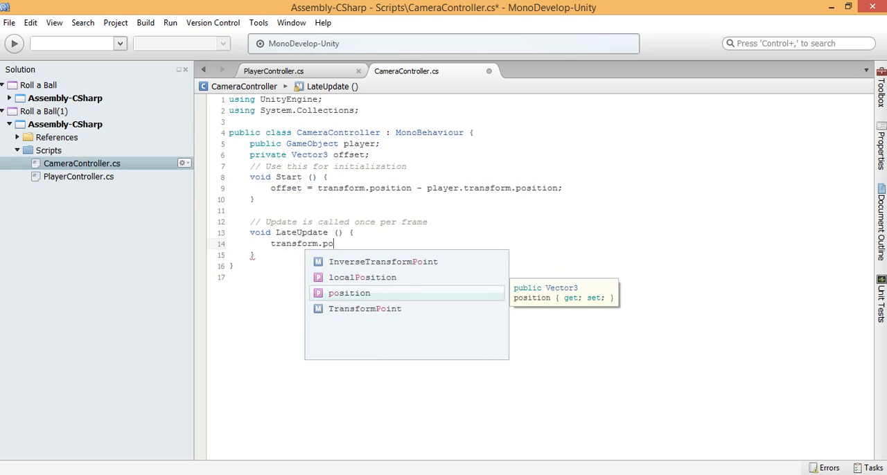
pyautogui.press('Return')
pyautogui.write('=')
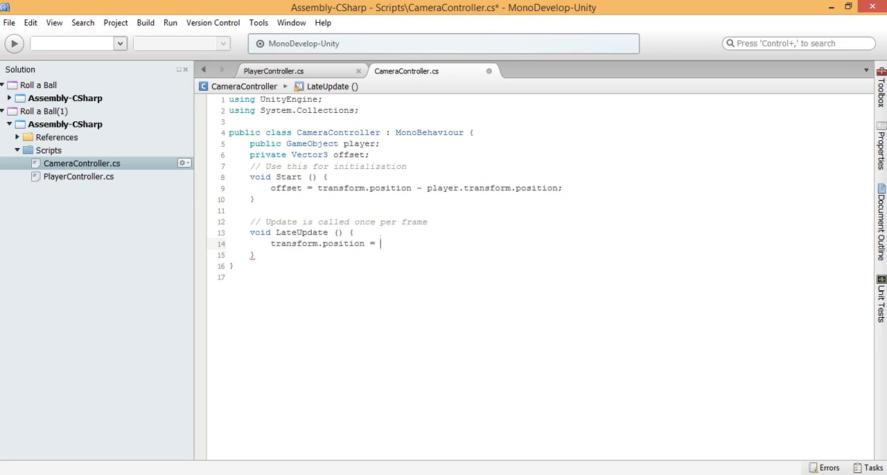
# Step: Enter player.transform.position as the value assigned to transform.position in LateUpdate
pyautogui.write('player')
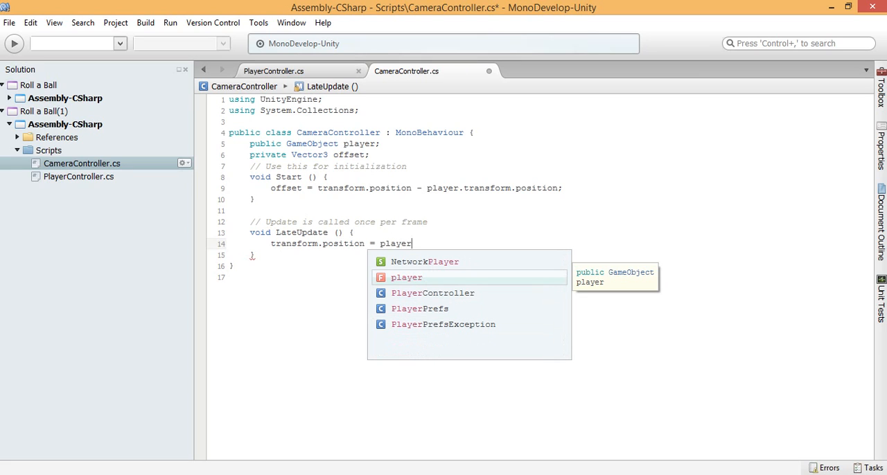
pyautogui.write('.tt')
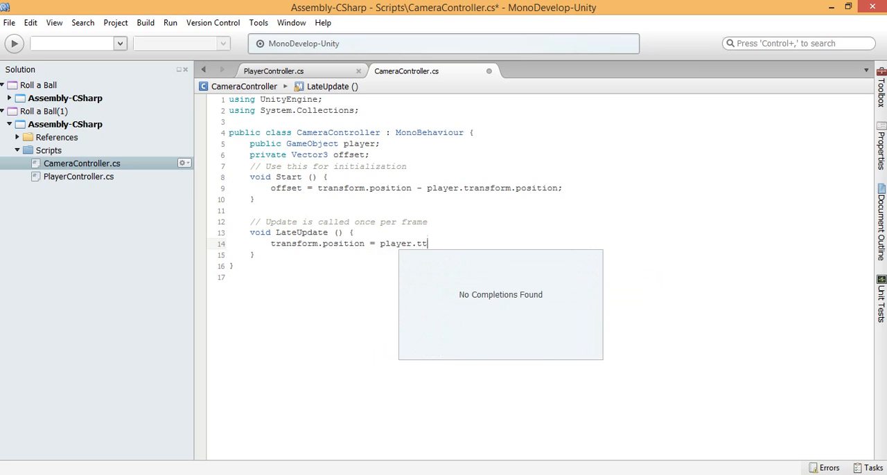
pyautogui.press('BackSpace')
pyautogui.write('rs')
pyautogui.press('BackSpace')
pyautogui.write('a')
pyautogui.press('Return')
pyautogui.write('.')
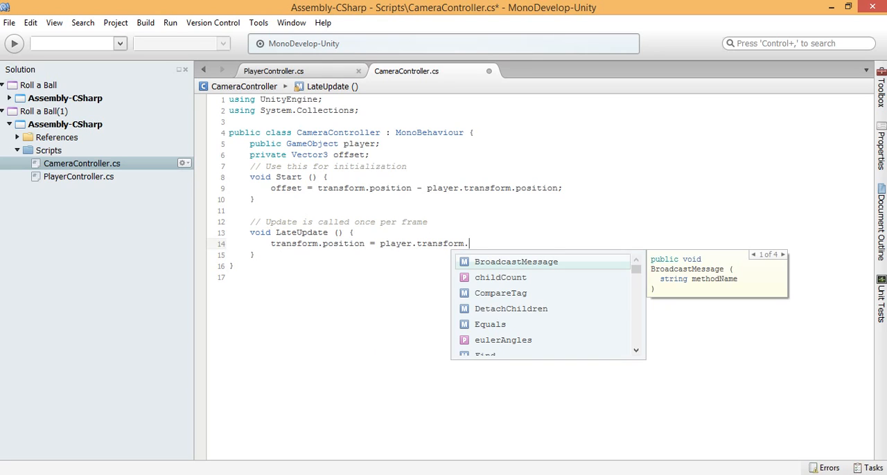
pyautogui.write('position ')
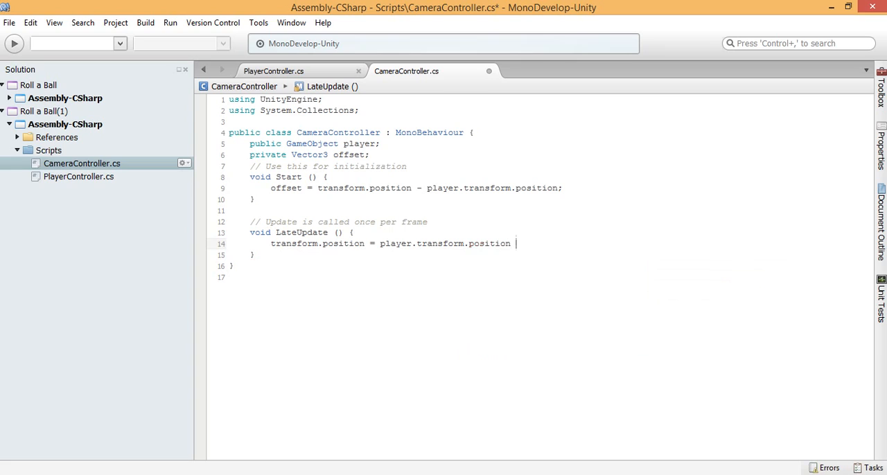
pyautogui.write('+ offs')
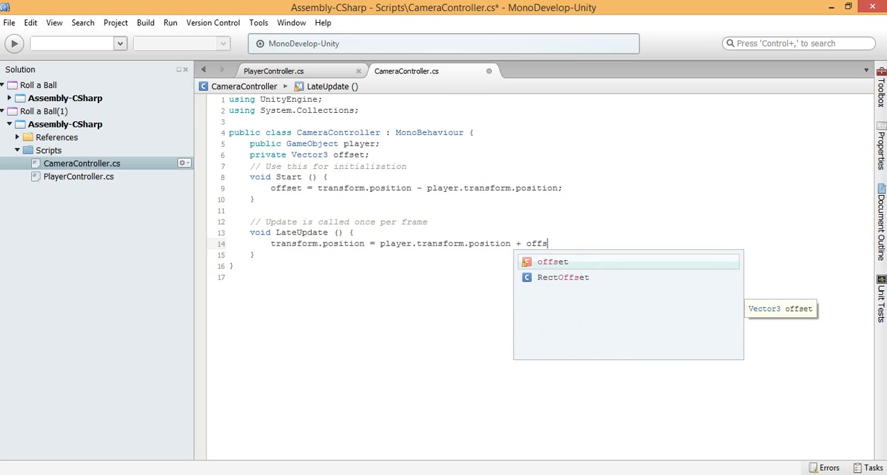
# Step: Add + offset to the LateUpdate assignment, end it with a semicolon, and save the CameraController script
pyautogui.press('Return')
pyautogui.write(';')
pyautogui.press('Down')
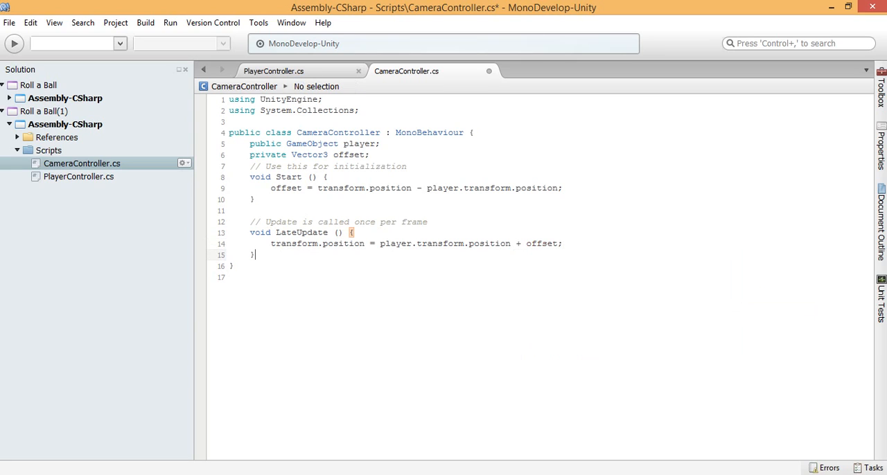
pyautogui.press('Up')
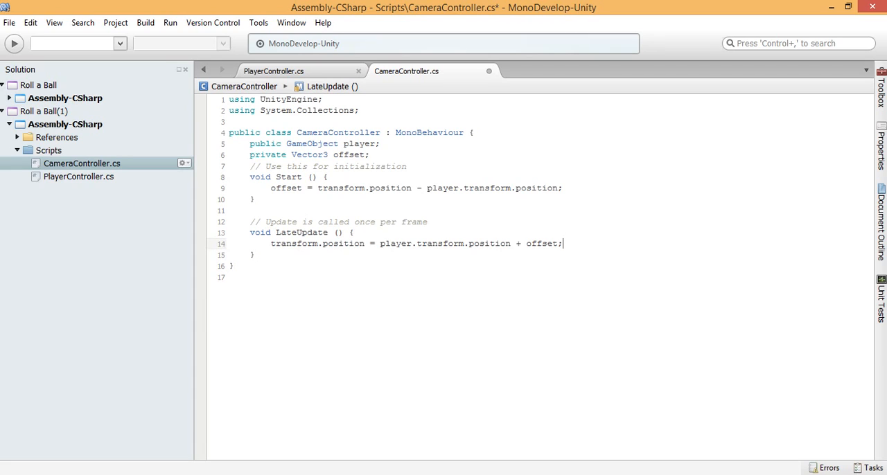
pyautogui.hotkey('ctrl', 's')
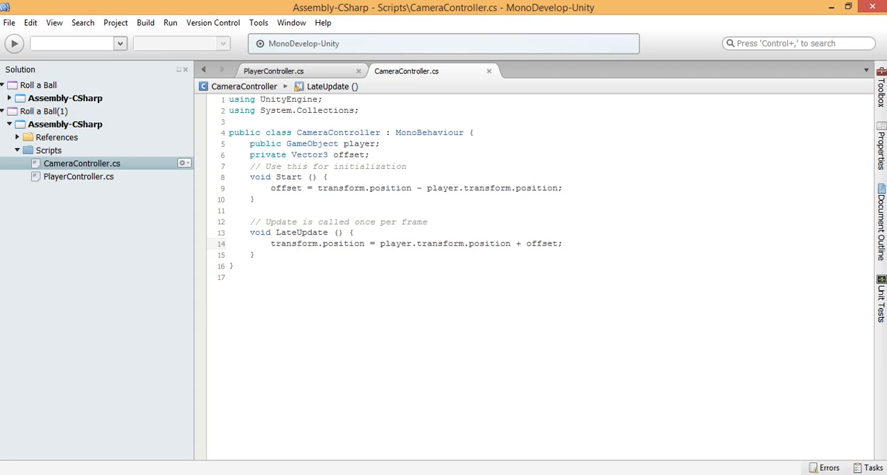
# Step: Switch to Unity, attach the CameraController script to the Main Camera, and assign the Player object to its Player field
pyautogui.hotkey('alt', 'Tab')
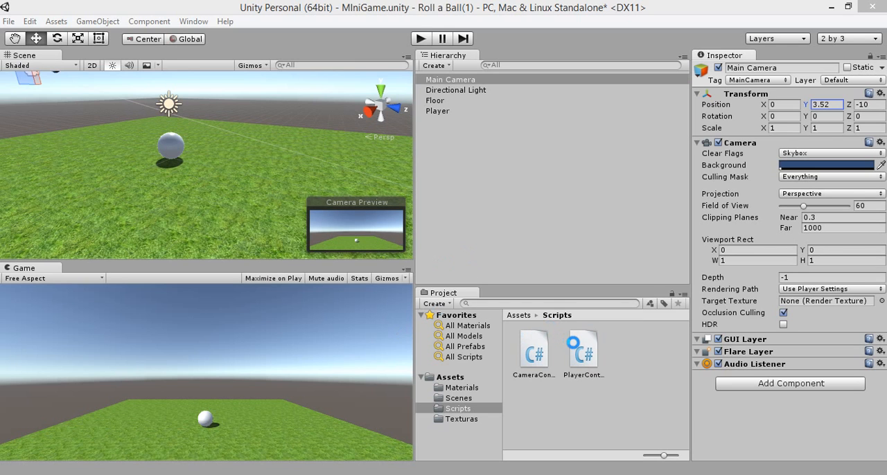
pyautogui.click(536, 363)
pyautogui.moveTo(536, 363)
pyautogui.mouseDown()
pyautogui.moveTo(485, 159)
pyautogui.moveTo(435, 103)
pyautogui.moveTo(434, 80)
pyautogui.moveTo(468, 251)
pyautogui.moveTo(535, 358)
pyautogui.moveTo(530, 337)
pyautogui.moveTo(441, 284)
pyautogui.moveTo(478, 205)
pyautogui.moveTo(443, 329)
pyautogui.moveTo(422, 252)
pyautogui.moveTo(536, 360)
pyautogui.mouseUp()
pyautogui.moveTo(435, 85); pyautogui.dragTo(435, 83)
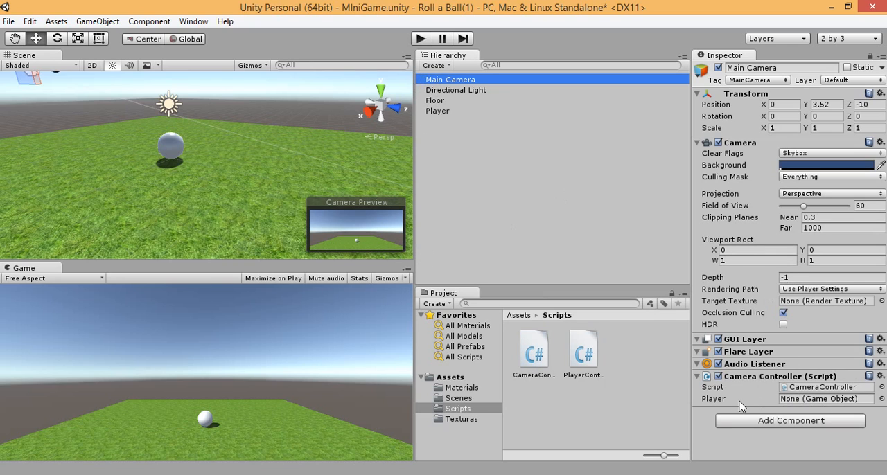
pyautogui.click(812, 401)
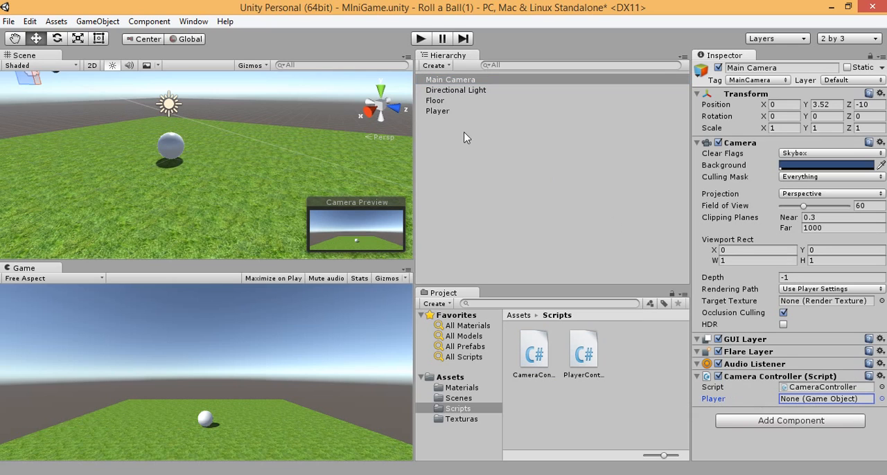
pyautogui.moveTo(439, 112); pyautogui.dragTo(818, 400)
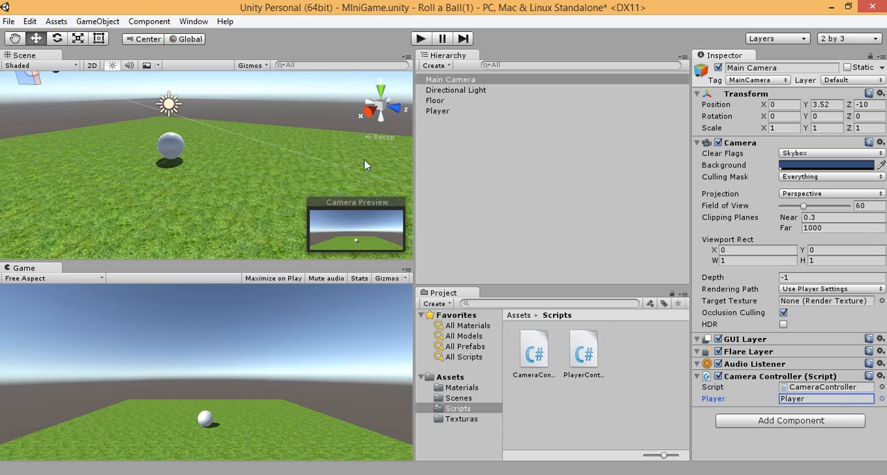
# Step: Run the game, roll the ball backward and forward to test the camera following, and stop play mode
pyautogui.click(420, 40)
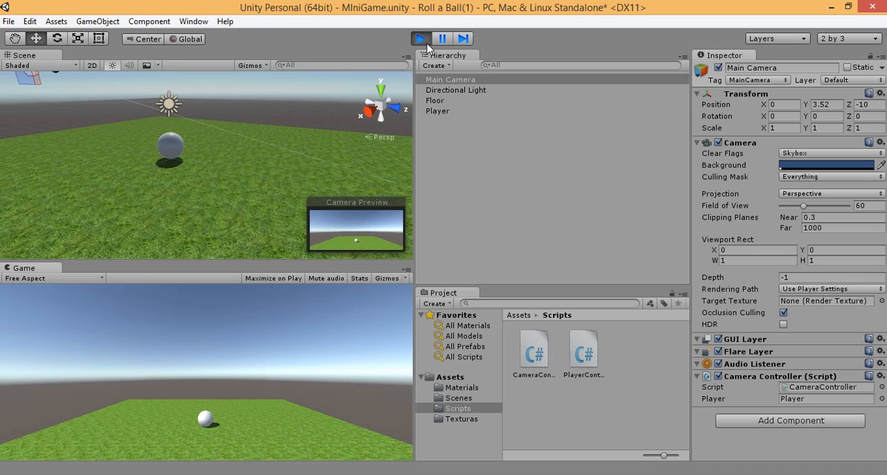
pyautogui.press('Down')
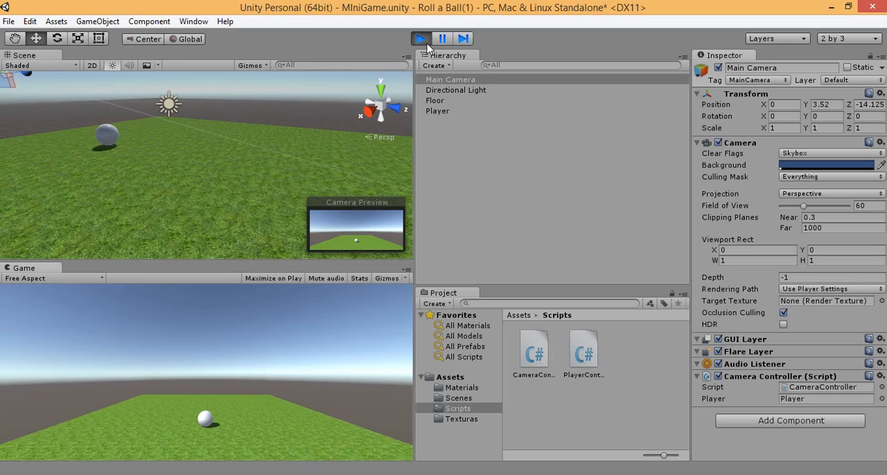
pyautogui.press('Up')
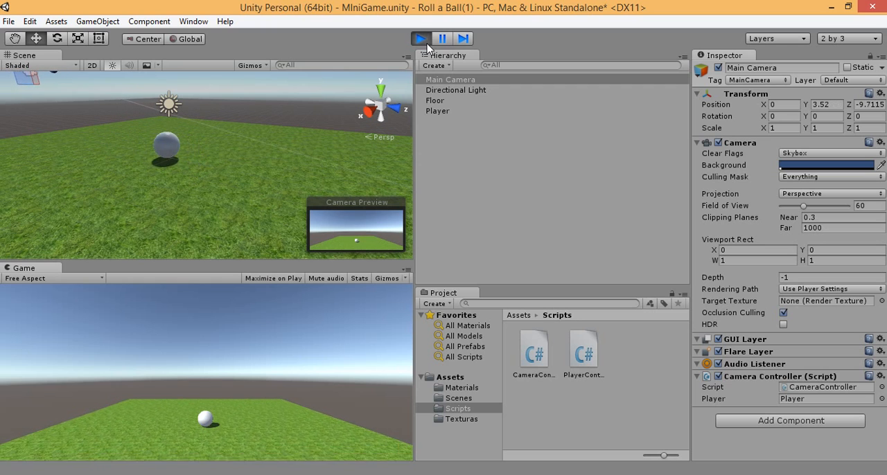
pyautogui.press('Up')
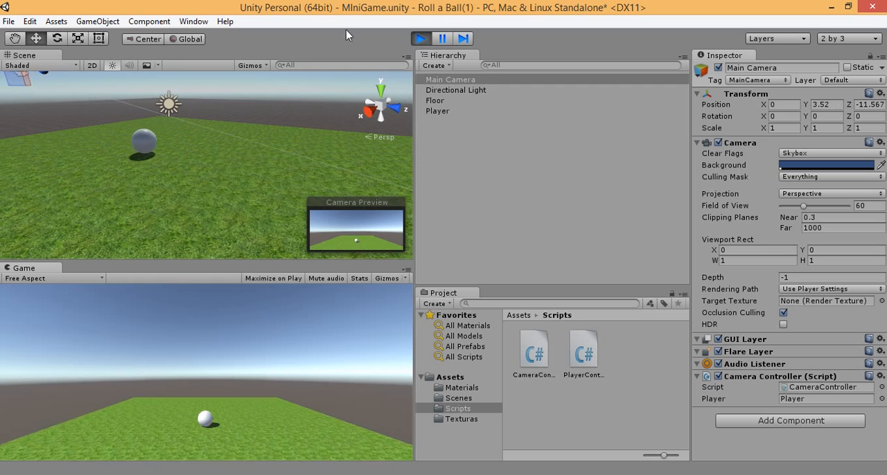
pyautogui.hotkey('ctrl', 'p')
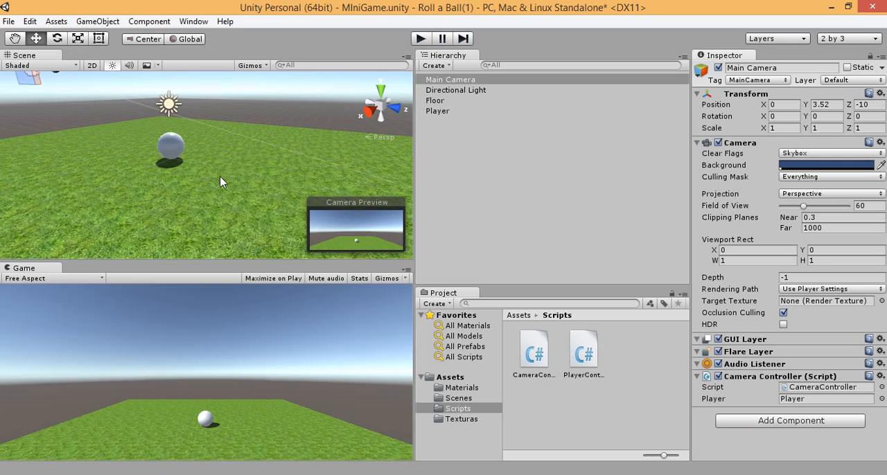
# Step: Play the game again with the whole floor in the Scene view, roll the ball in all directions and off the floor, and stop
pyautogui.keyDown('alt'); pyautogui.moveTo(202, 180); pyautogui.dragTo(135, 160); pyautogui.keyUp('alt')
pyautogui.click(421, 38)
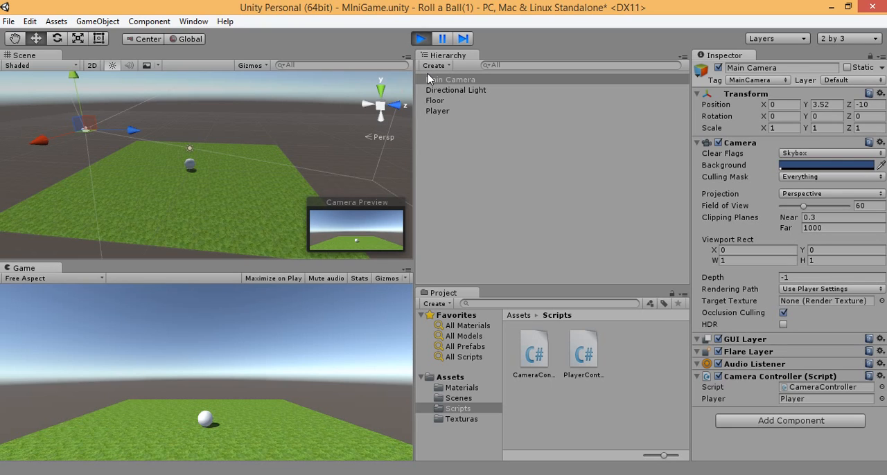
pyautogui.press('Down')
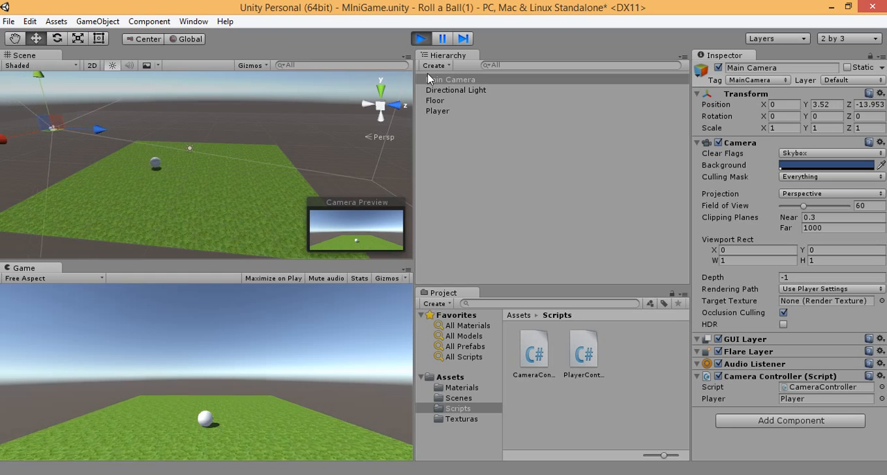
pyautogui.press('Up')
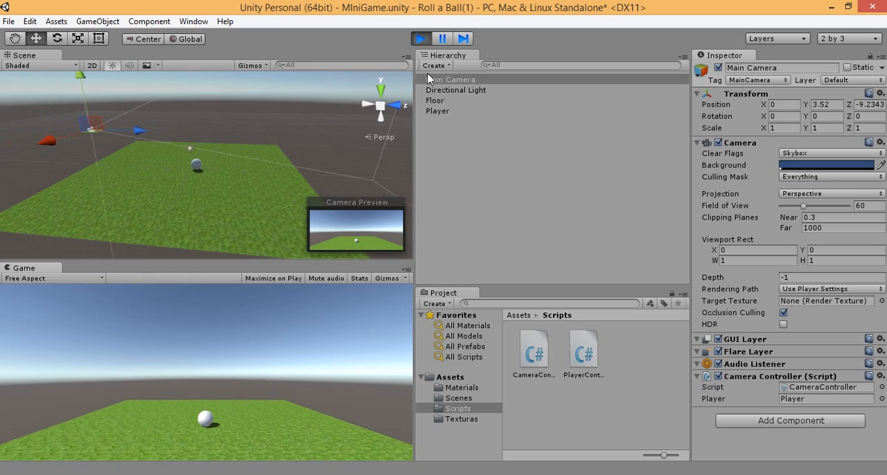
pyautogui.press('Down')
pyautogui.press('Right')
pyautogui.press('Up')
pyautogui.press('Left')
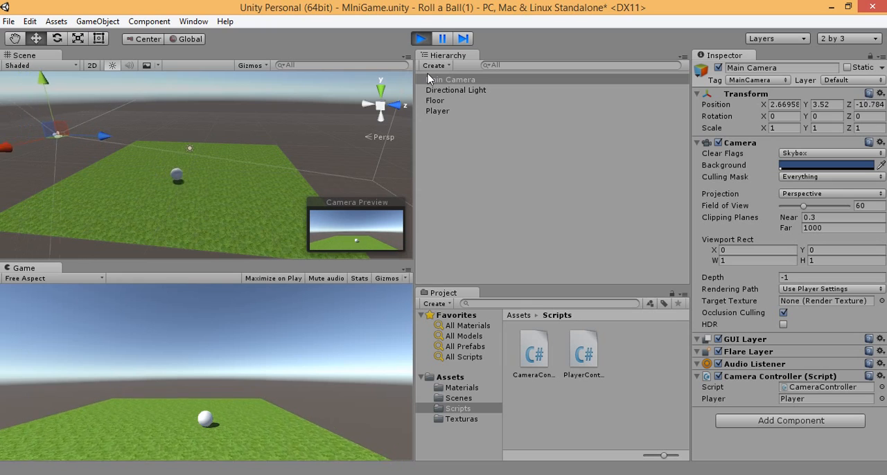
pyautogui.press('Down')
pyautogui.press('Up')
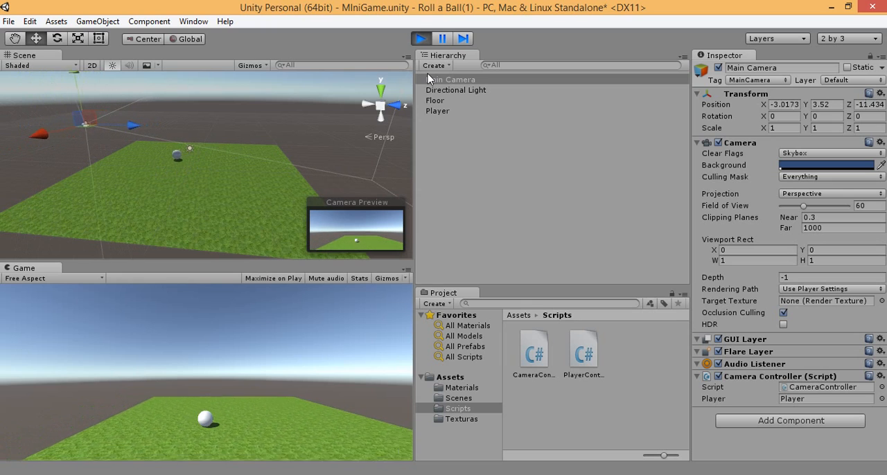
pyautogui.press('Up')
pyautogui.press('Left')
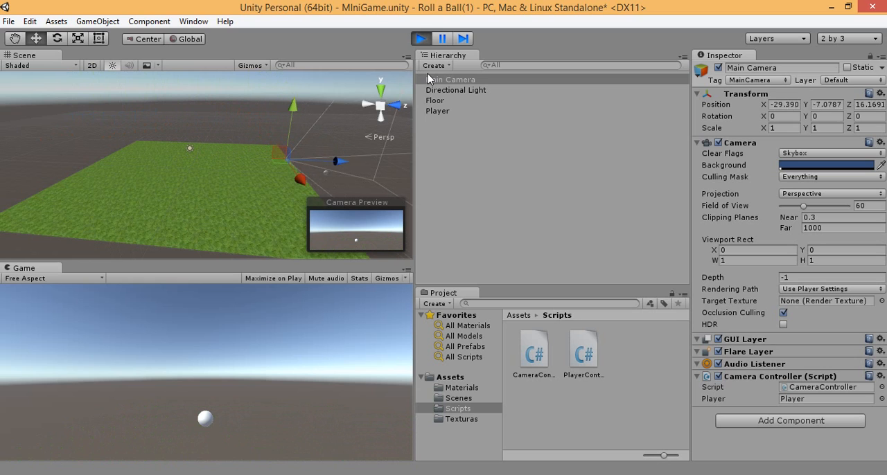
pyautogui.click(419, 39)
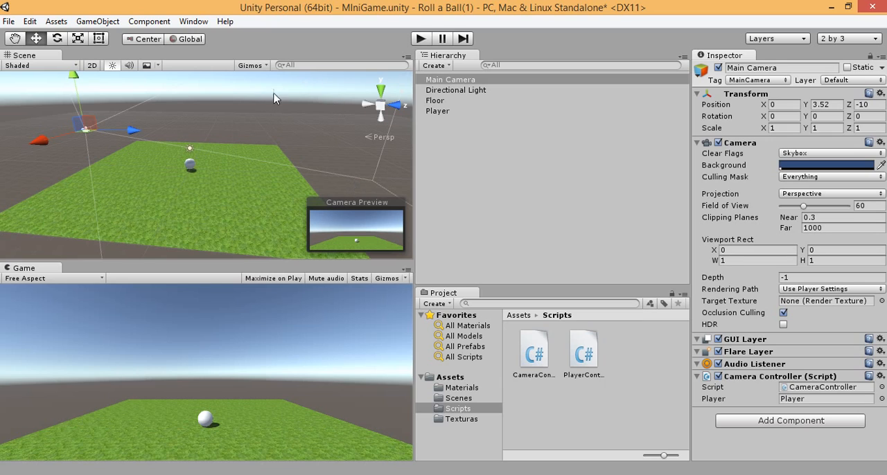
# Step: Set the Main Camera's Y position to 10 and its X rotation to 45
pyautogui.click(829, 104)
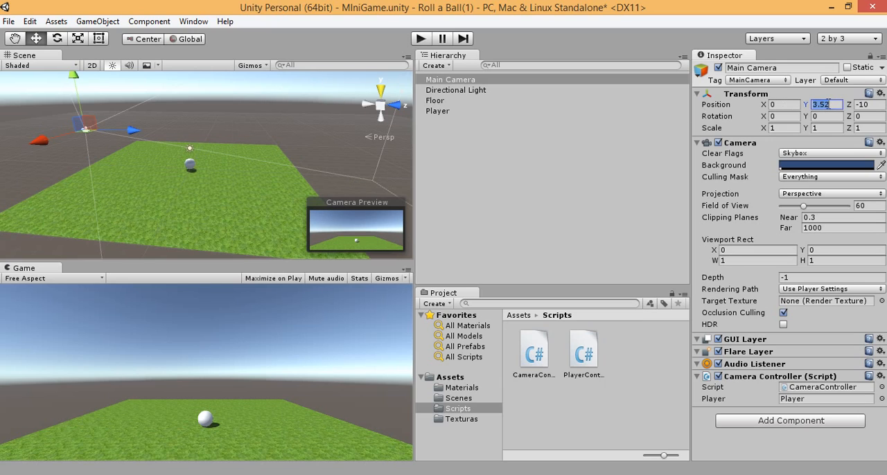
pyautogui.write('10')
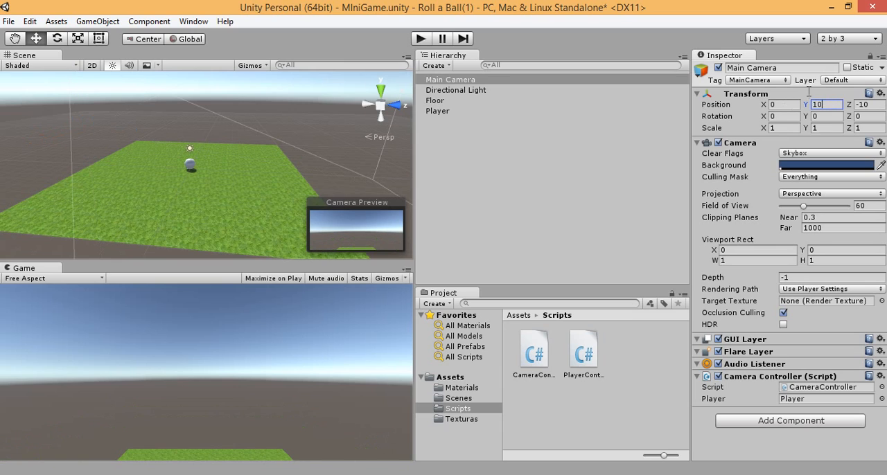
pyautogui.click(783, 117)
pyautogui.write('45')
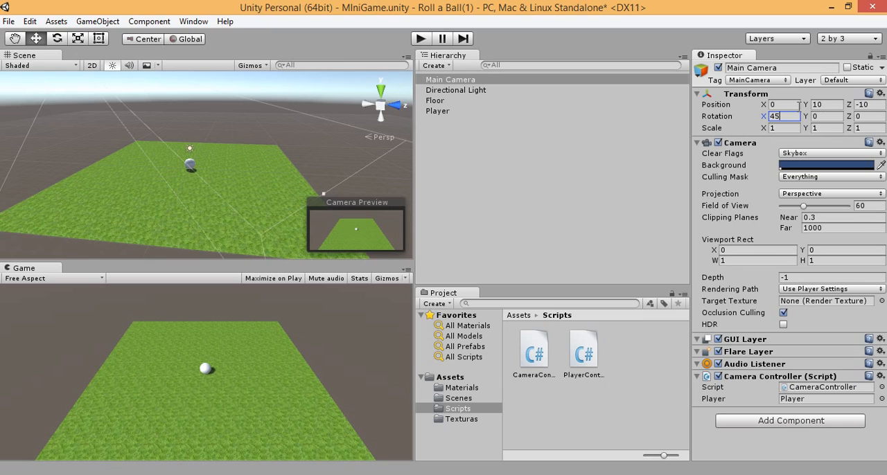
# Step: Run the game, roll the ball around the floor to test the raised camera view, and stop play mode
pyautogui.click(420, 39)
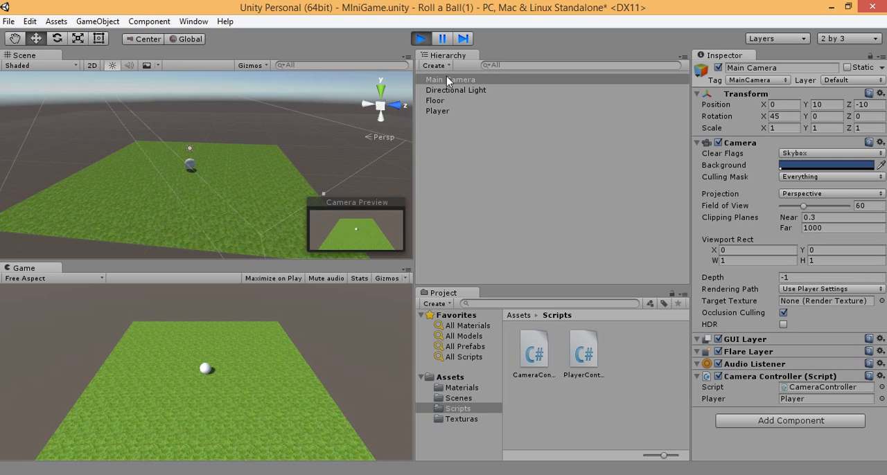
pyautogui.press('Down')
pyautogui.press('Right')
pyautogui.press('Up')
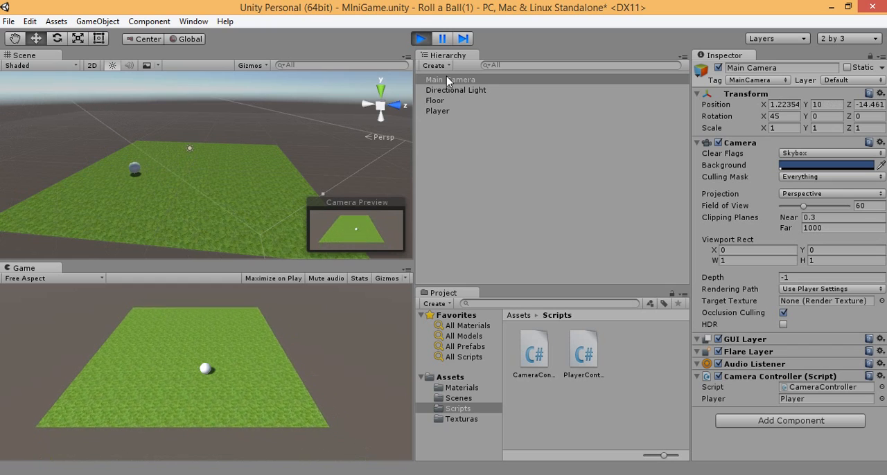
pyautogui.press('Left')
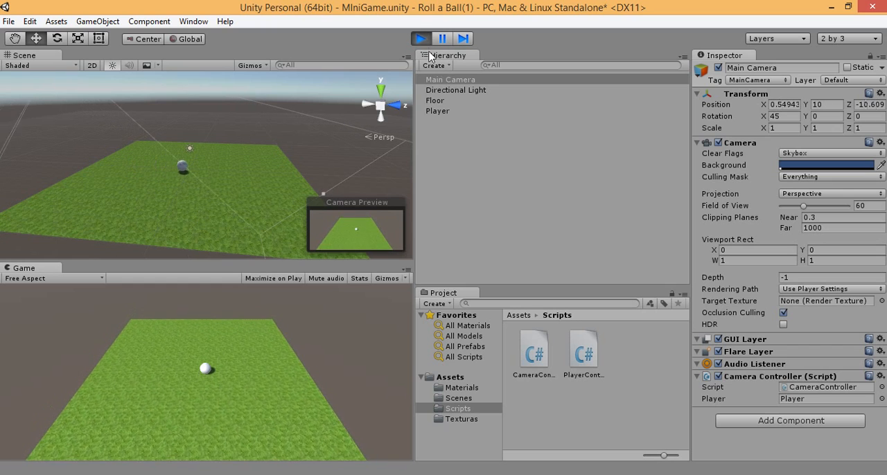
pyautogui.click(422, 40)
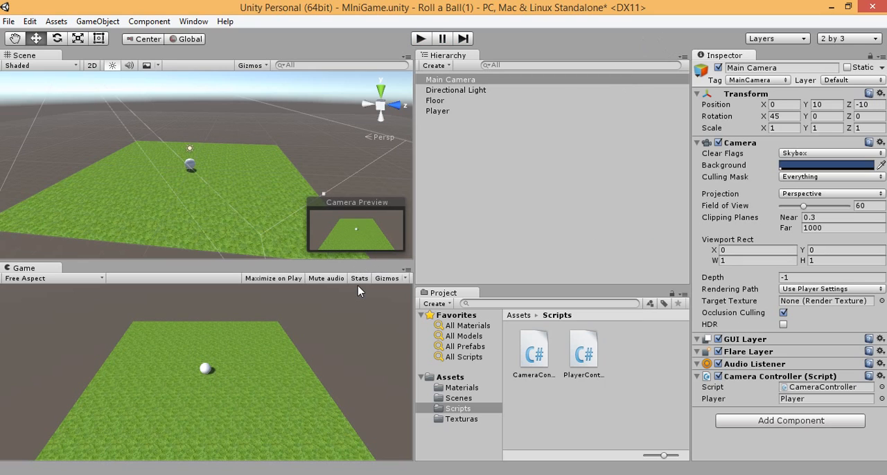
pyautogui.click(279, 474)
pyautogui.click(528, 310)
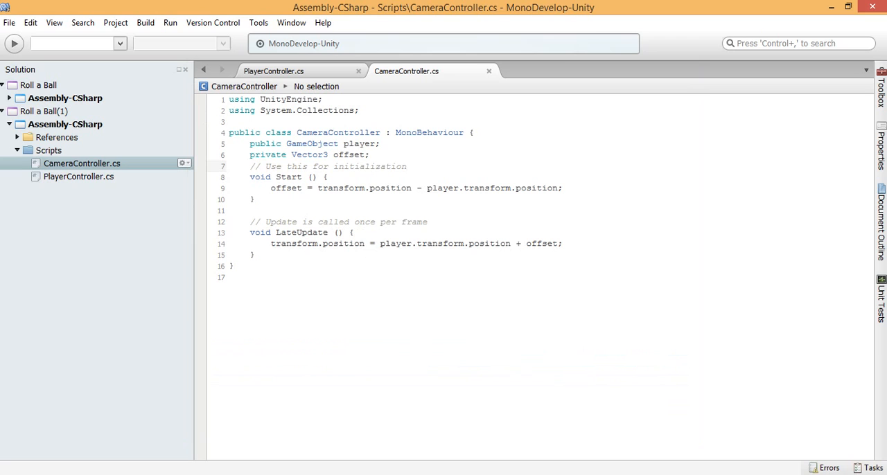
pyautogui.click(830, 7)
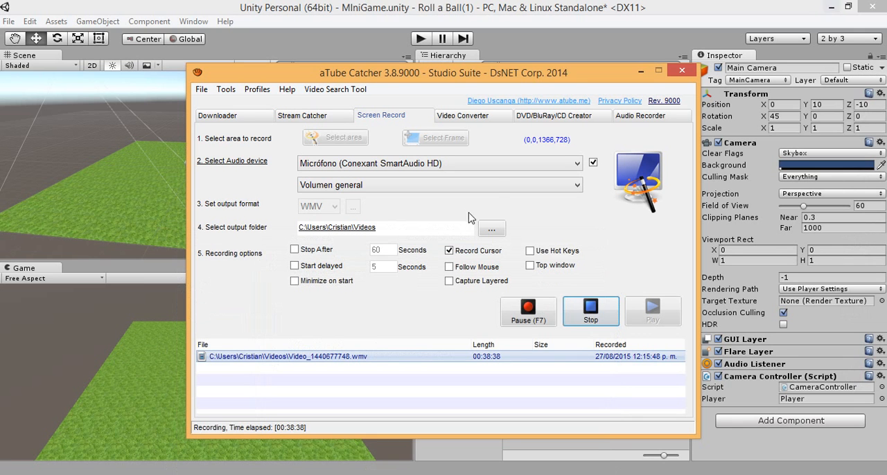
pyautogui.click(638, 71)
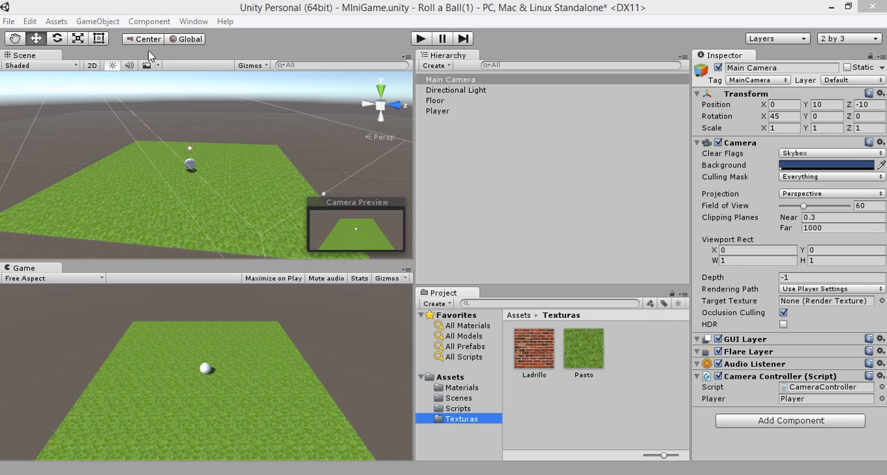
pyautogui.click(136, 9)
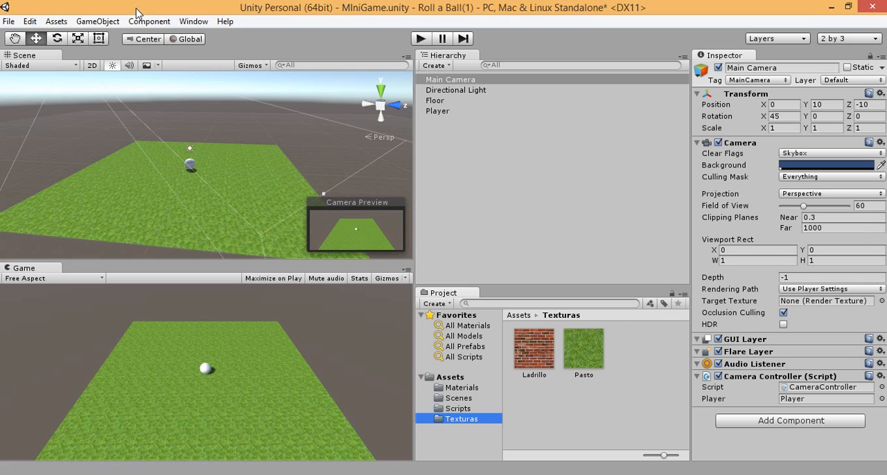
# Step: Create a 3D cube in the scene and set its position to X 0, Y 0.5, Z 0
pyautogui.click(447, 67)
pyautogui.moveTo(491, 111)
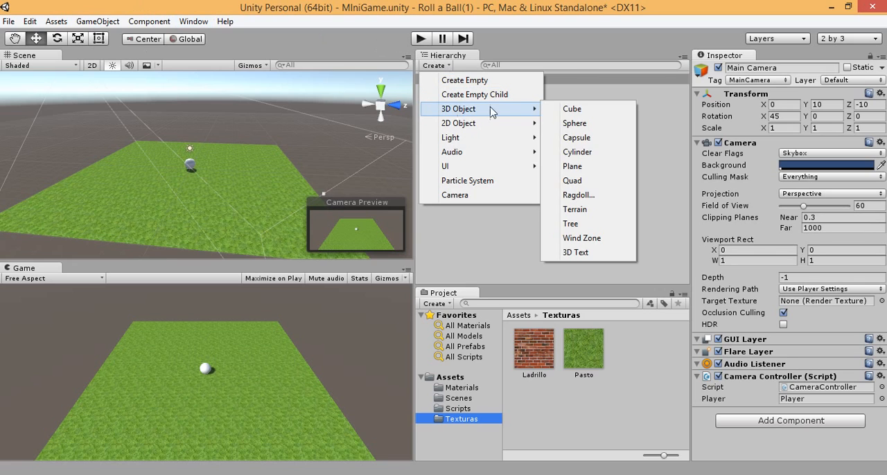
pyautogui.click(565, 109)
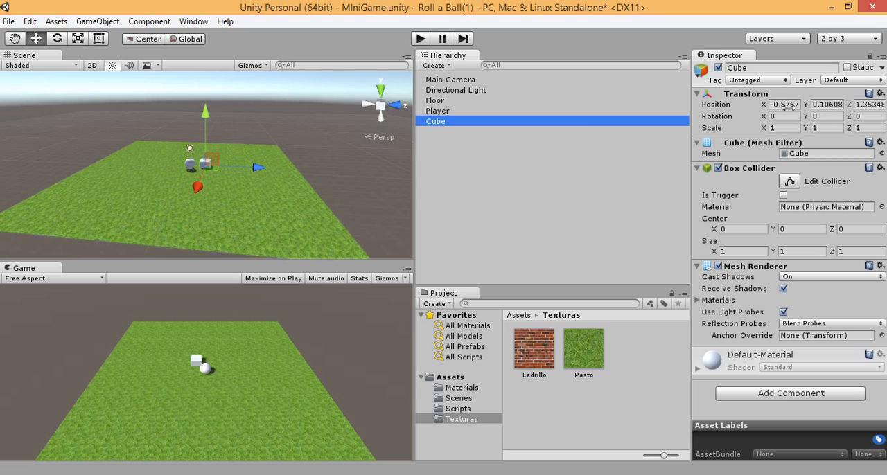
pyautogui.click(785, 105)
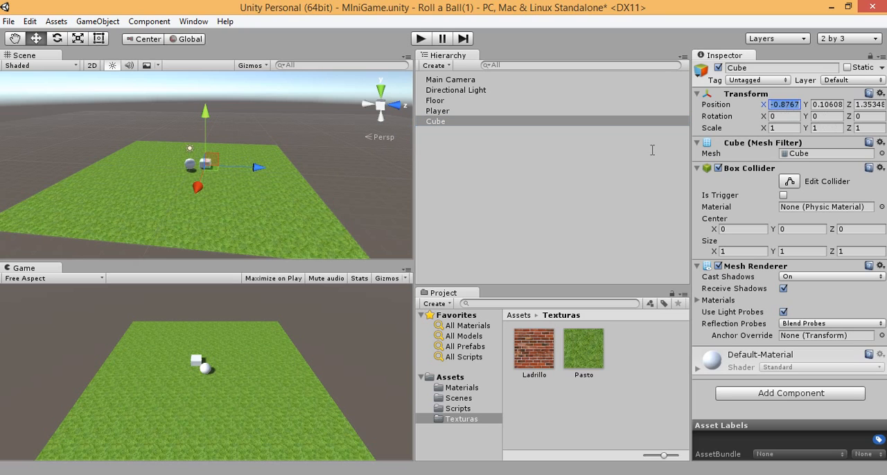
pyautogui.keyDown('alt'); pyautogui.moveTo(278, 212); pyautogui.dragTo(187, 156); pyautogui.keyUp('alt')
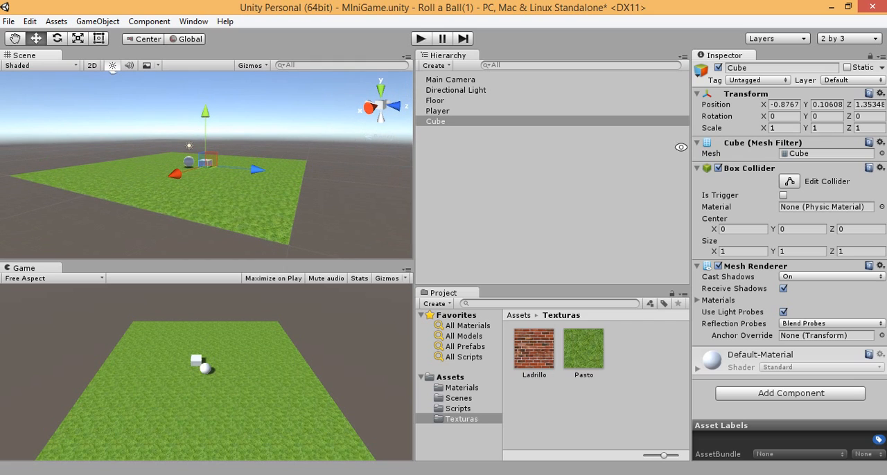
pyautogui.click(784, 105)
pyautogui.write('0')
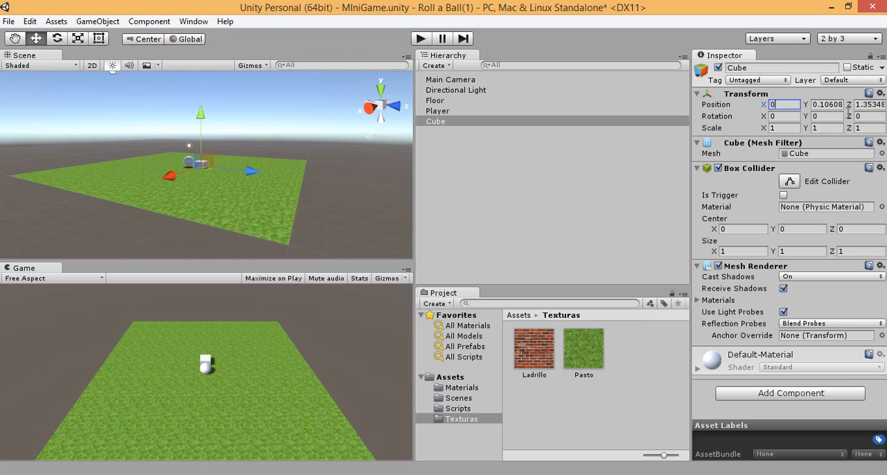
pyautogui.click(827, 105)
pyautogui.write('0.5')
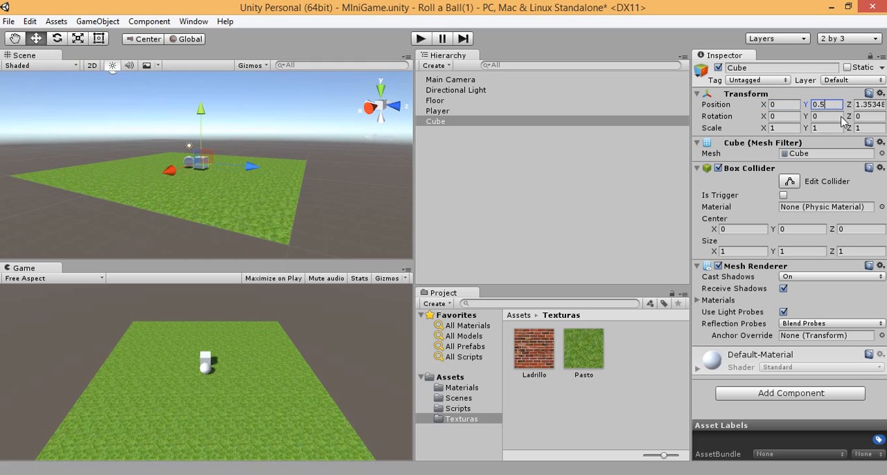
pyautogui.click(866, 105)
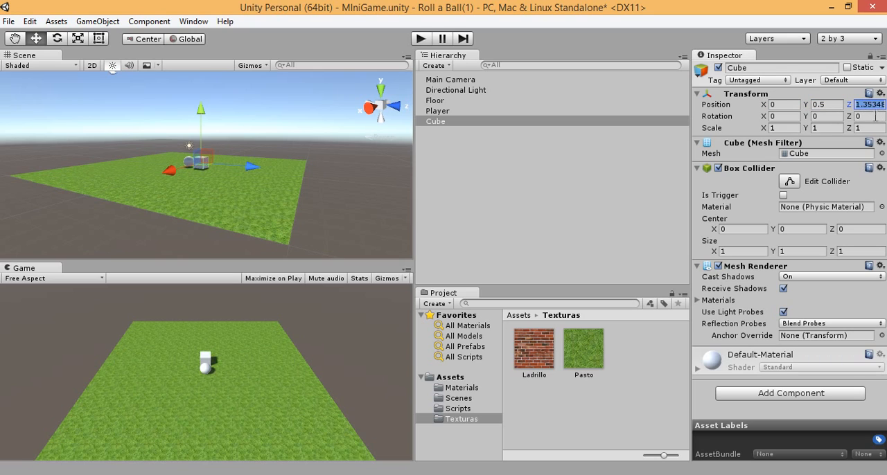
pyautogui.write('0')
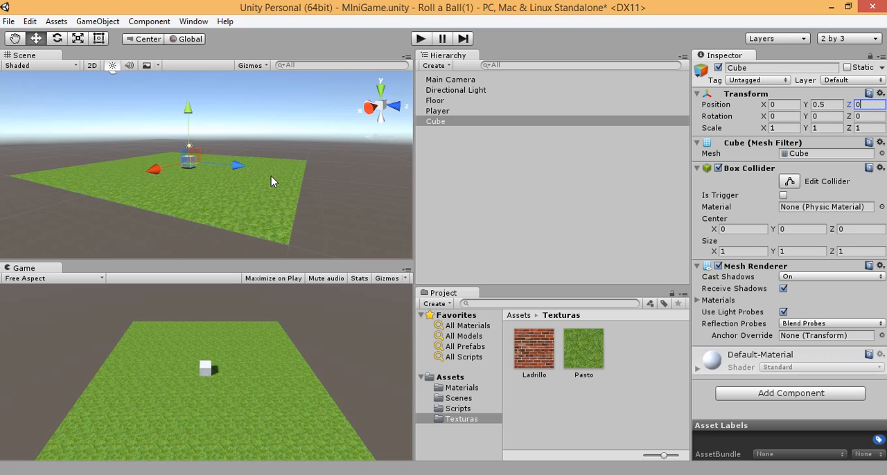
# Step: Scale the cube into a long wall with X 0.5, Y 2 and Z 20.5
pyautogui.click(788, 129)
pyautogui.click(827, 130)
pyautogui.click(870, 129)
pyautogui.click(780, 129)
pyautogui.write('0.5')
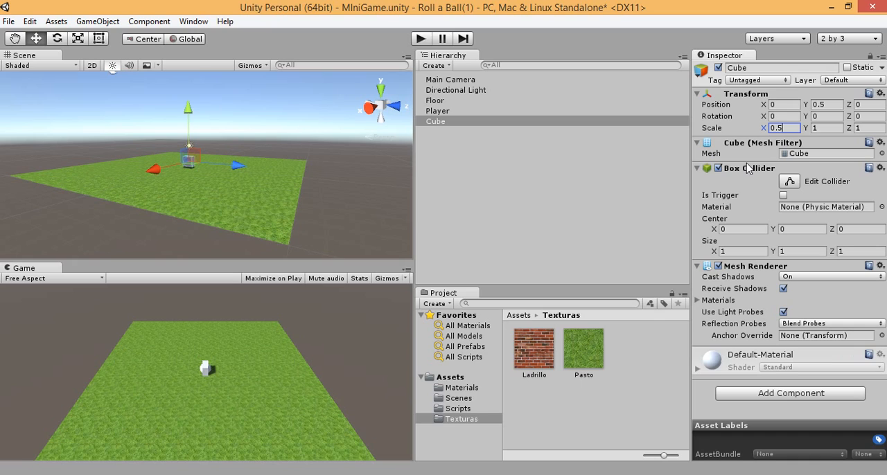
pyautogui.click(817, 129)
pyautogui.write('2')
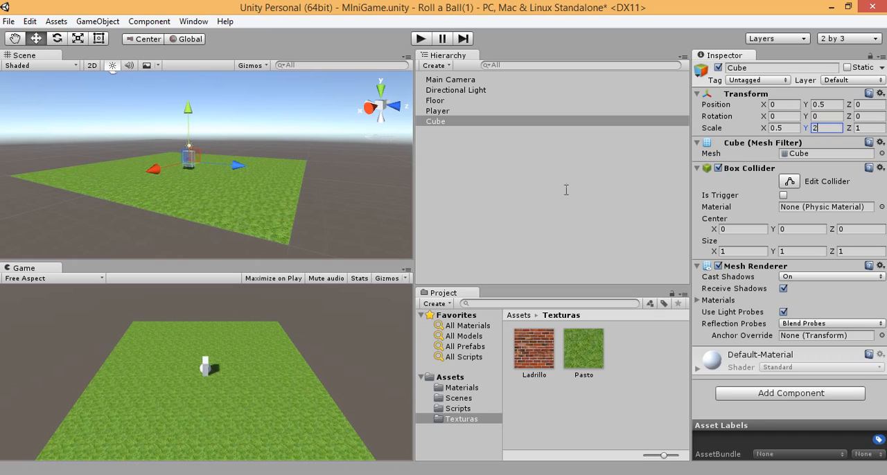
pyautogui.press('Return')
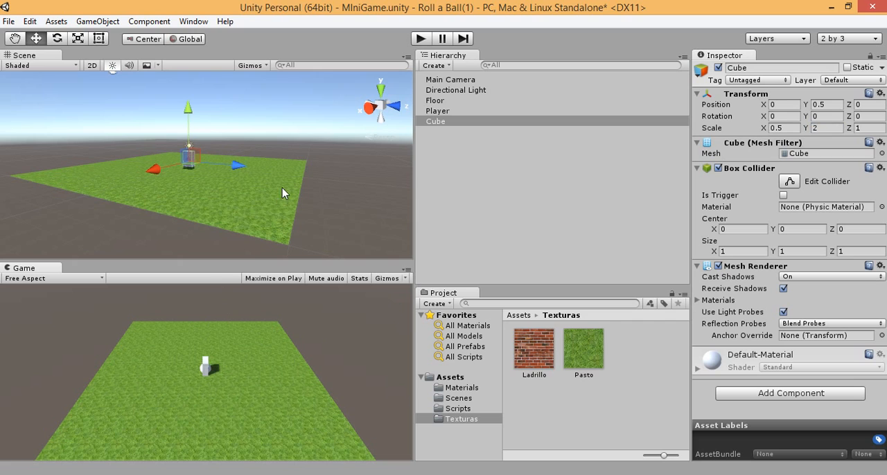
pyautogui.keyDown('alt'); pyautogui.moveTo(282, 188); pyautogui.dragTo(345, 197); pyautogui.keyUp('alt')
pyautogui.click(871, 128)
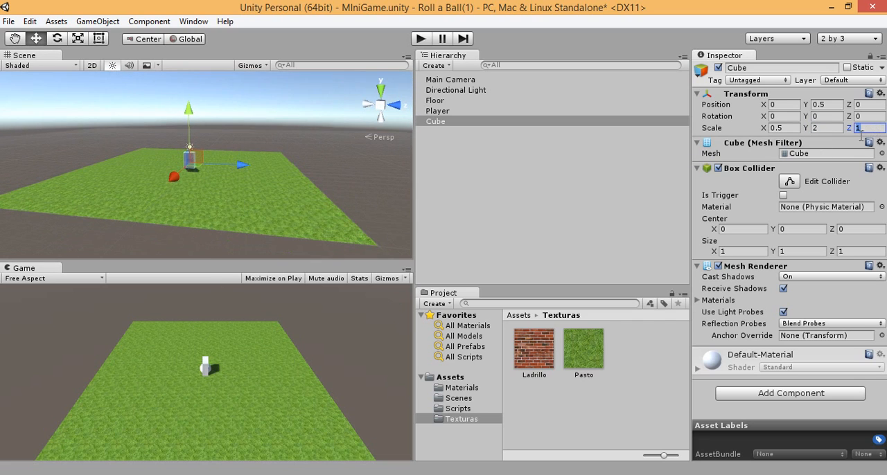
pyautogui.write('20')
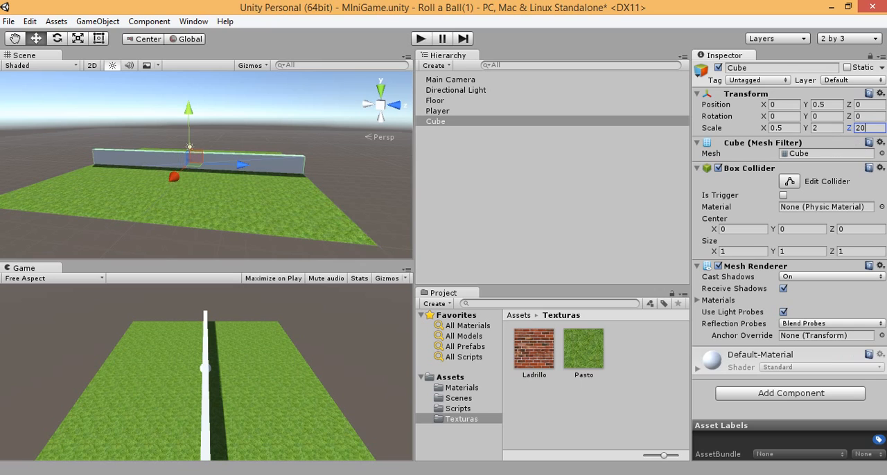
pyautogui.write('.5')
# Step: Move the wall to the floor's west edge by setting its X position to -10
pyautogui.keyDown('alt'); pyautogui.moveTo(181, 196); pyautogui.dragTo(335, 248); pyautogui.keyUp('alt')
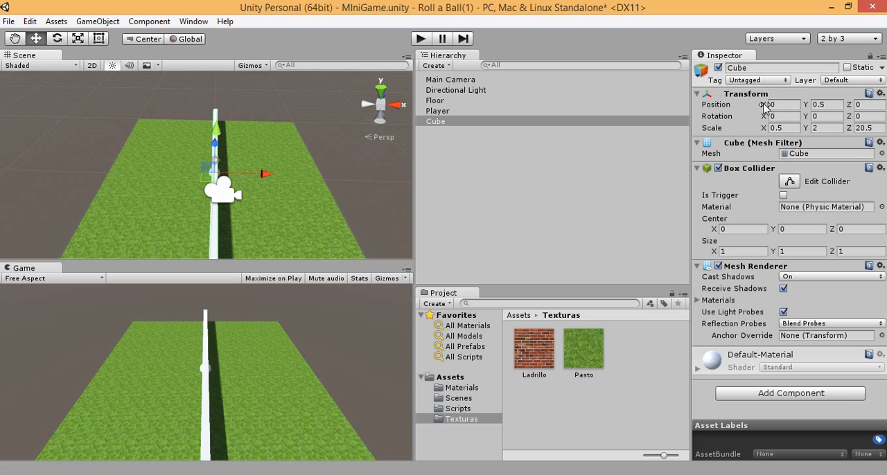
pyautogui.moveTo(765, 106); pyautogui.dragTo(748, 84)
pyautogui.moveTo(694, 79); pyautogui.dragTo(531, 182)
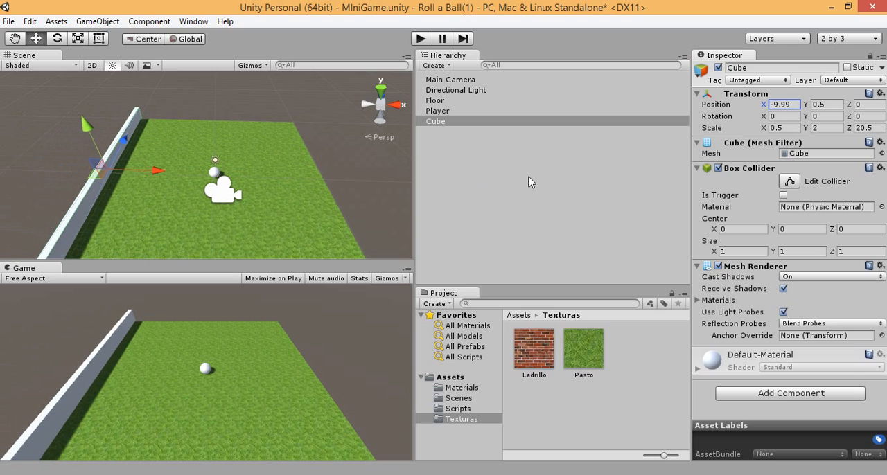
pyautogui.click(777, 105)
pyautogui.write('10')
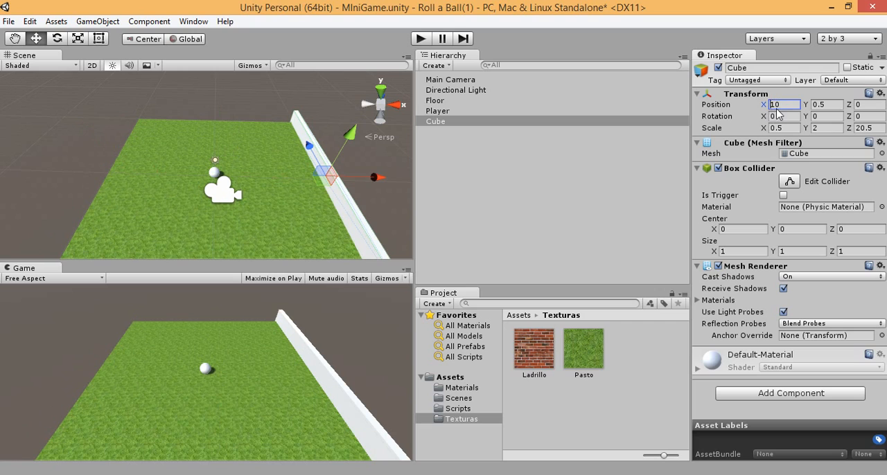
pyautogui.write('-')
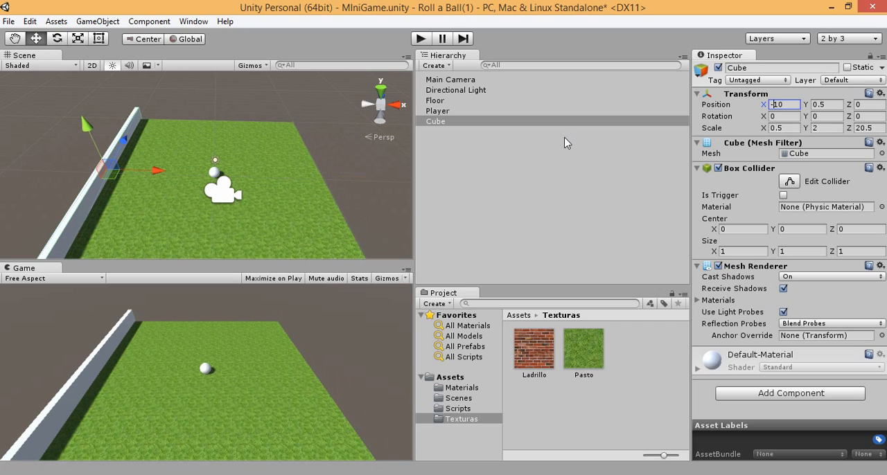
# Step: Rename the Cube object as West Wall
pyautogui.click(438, 112)
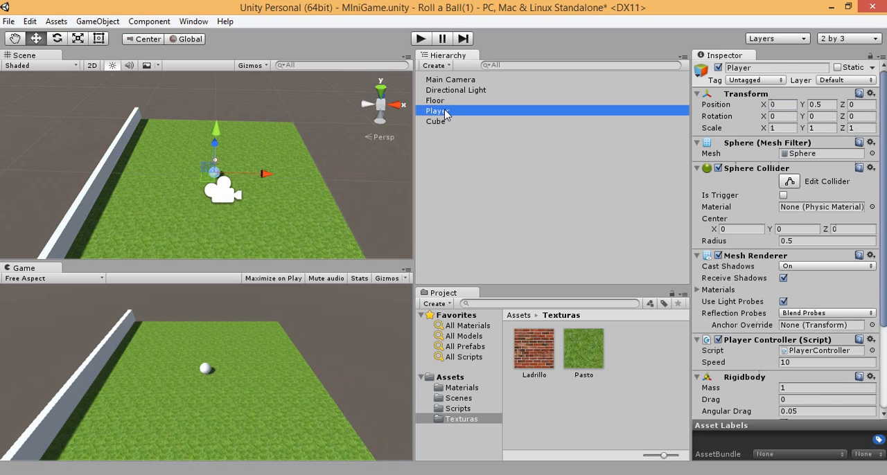
pyautogui.click(440, 121)
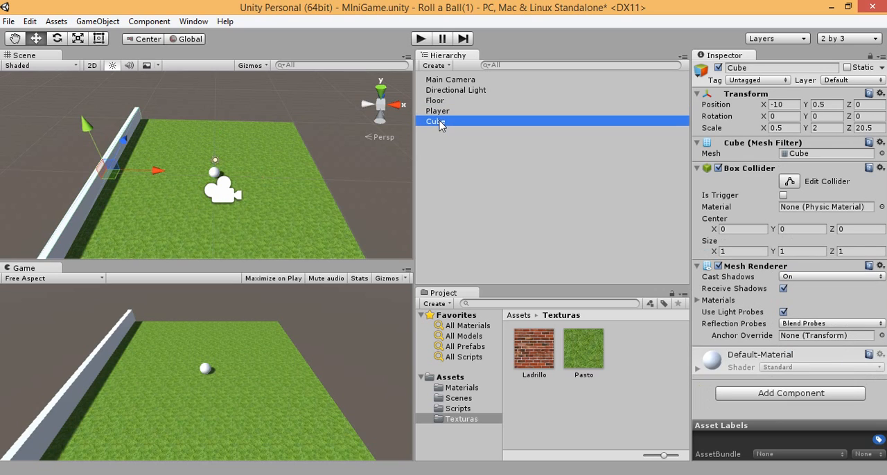
pyautogui.click(439, 122)
pyautogui.write('Eas')
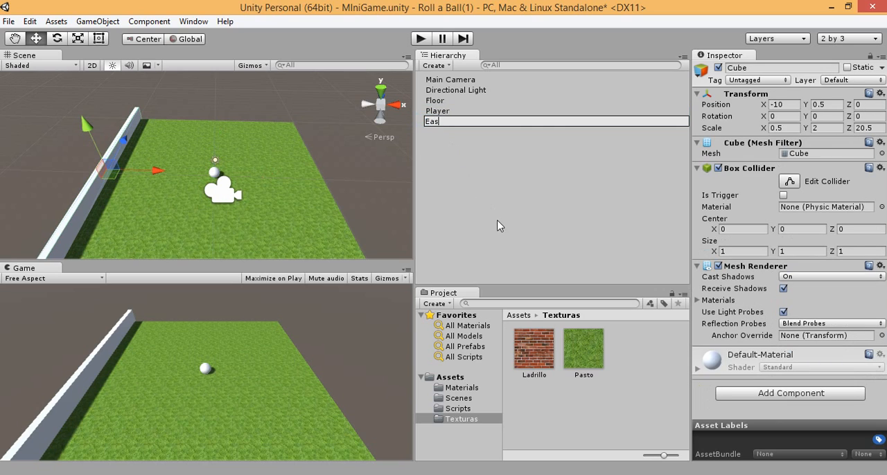
pyautogui.write('t')
pyautogui.press('BackSpace')
pyautogui.press('BackSpace')
pyautogui.press('BackSpace')
pyautogui.press('BackSpace')
pyautogui.write('West ')
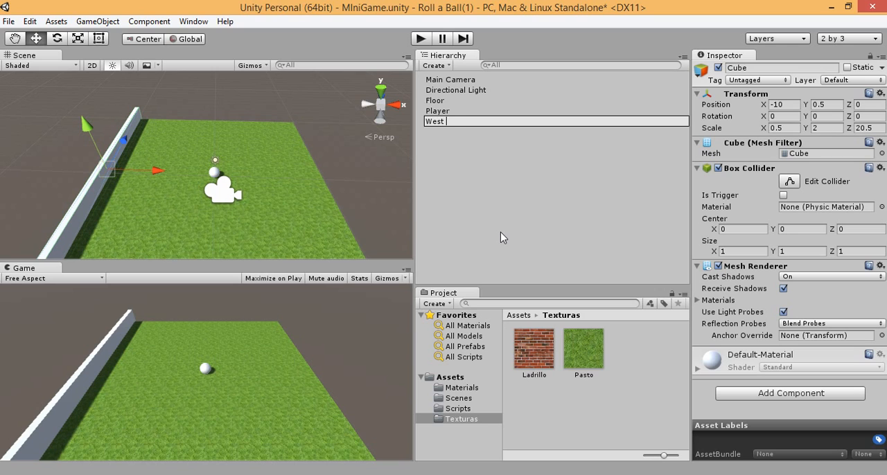
pyautogui.write('Wall')
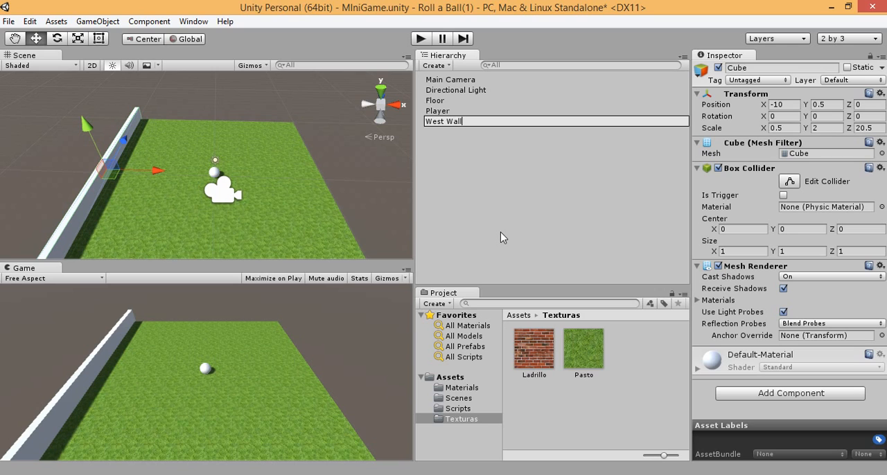
pyautogui.click(447, 111)
pyautogui.click(450, 122)
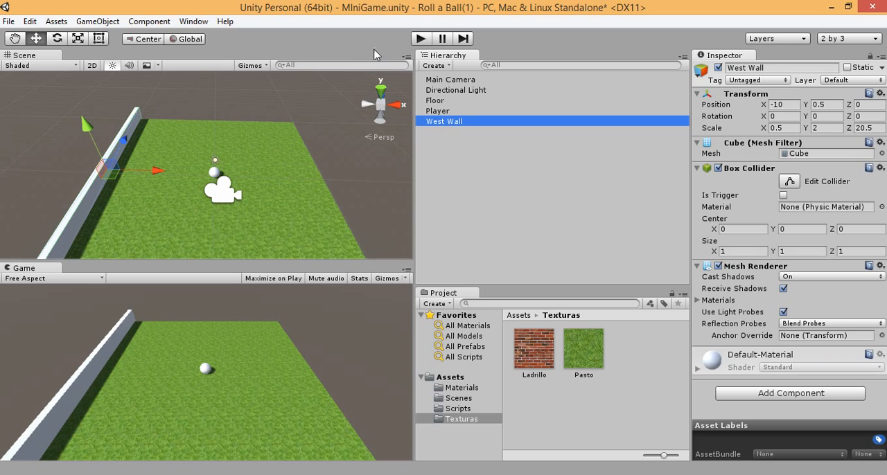
pyautogui.click(463, 388)
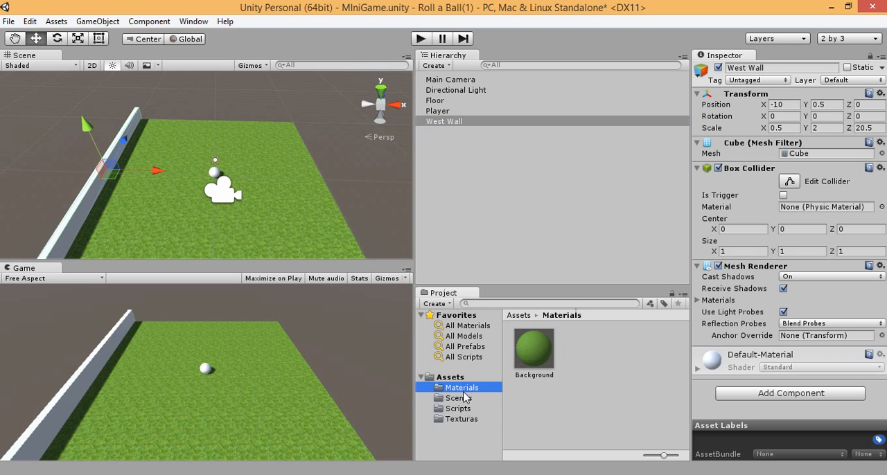
pyautogui.click(458, 399)
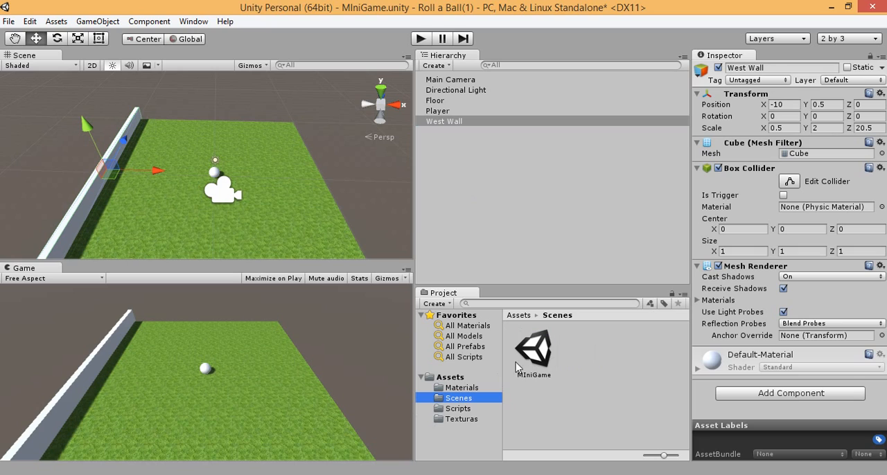
pyautogui.click(464, 408)
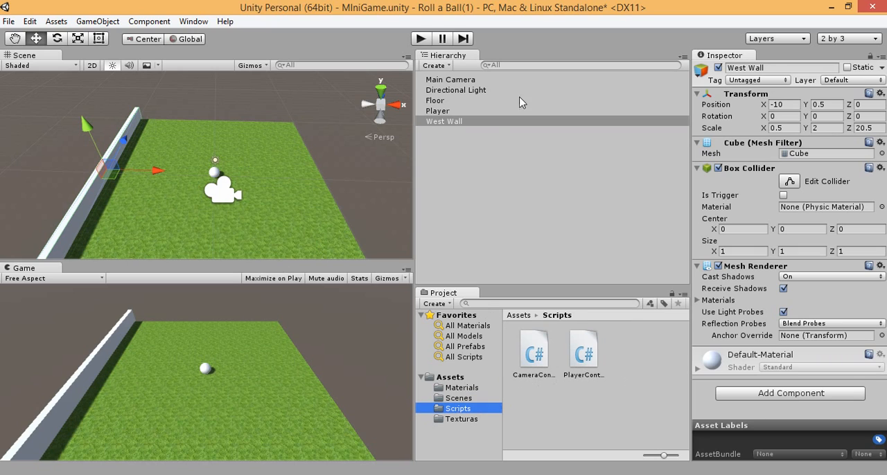
# Step: Create an empty game object in the scene and name it Walls
pyautogui.click(449, 65)
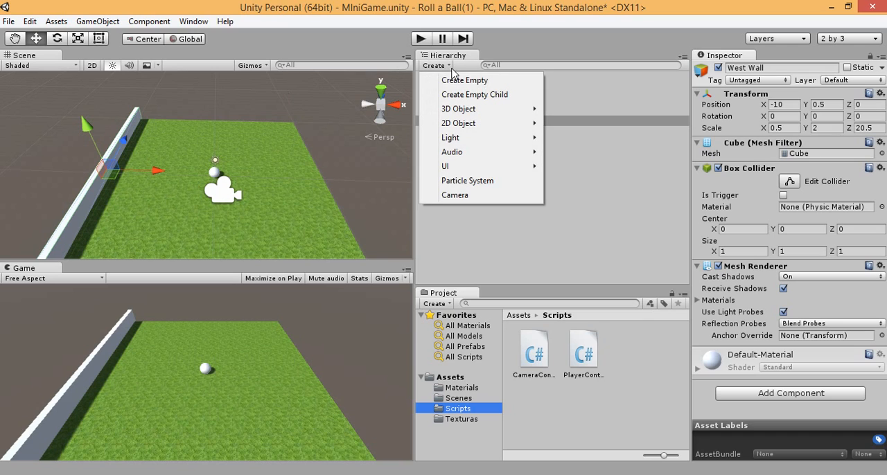
pyautogui.click(465, 80)
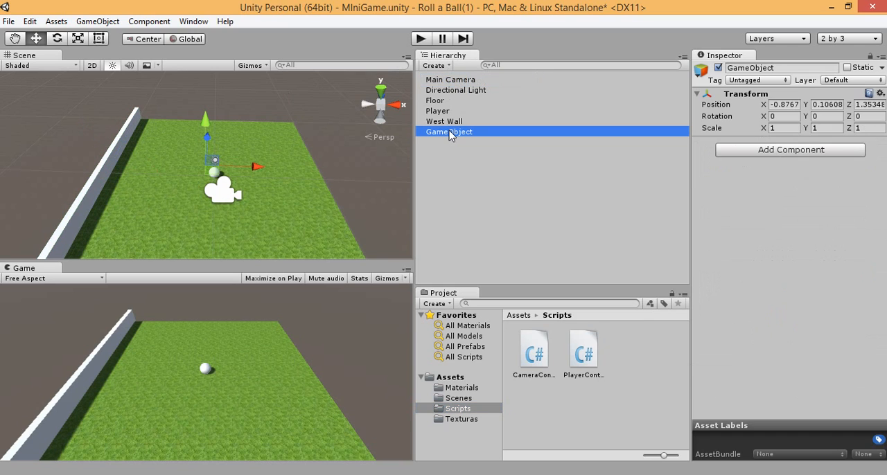
pyautogui.click(449, 133)
pyautogui.write('Walls')
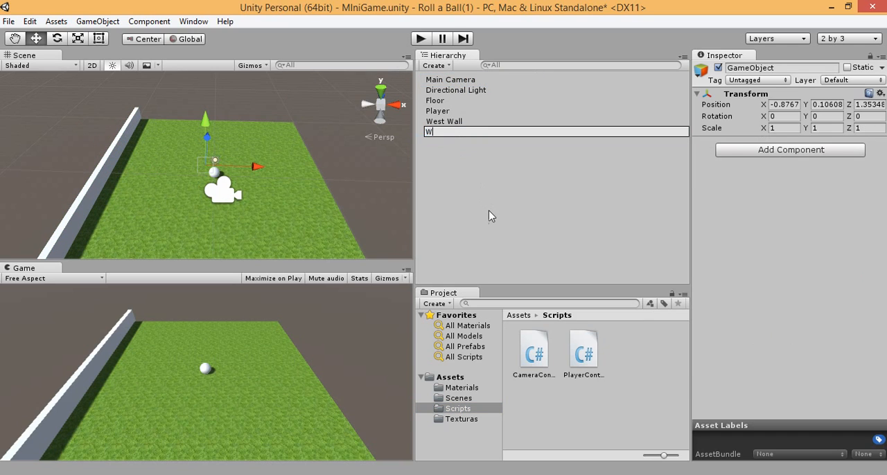
pyautogui.click(485, 166)
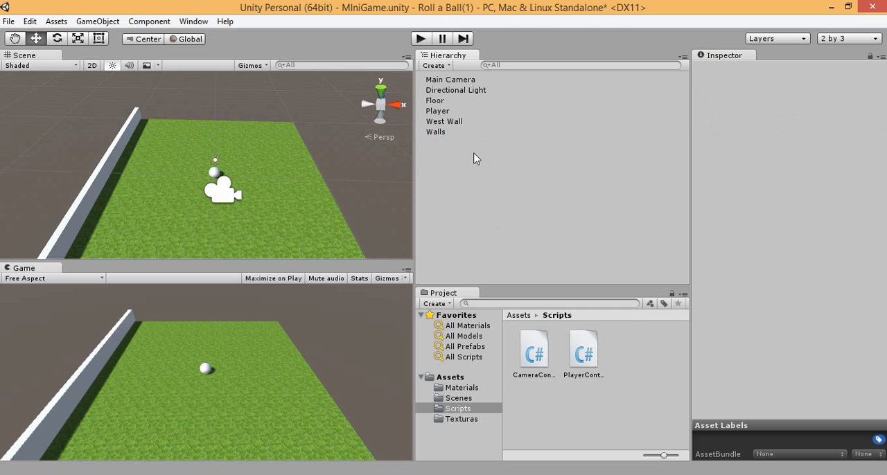
# Step: Make West Wall a child of the Walls object and select it
pyautogui.moveTo(453, 122); pyautogui.dragTo(452, 135)
pyautogui.click(448, 122)
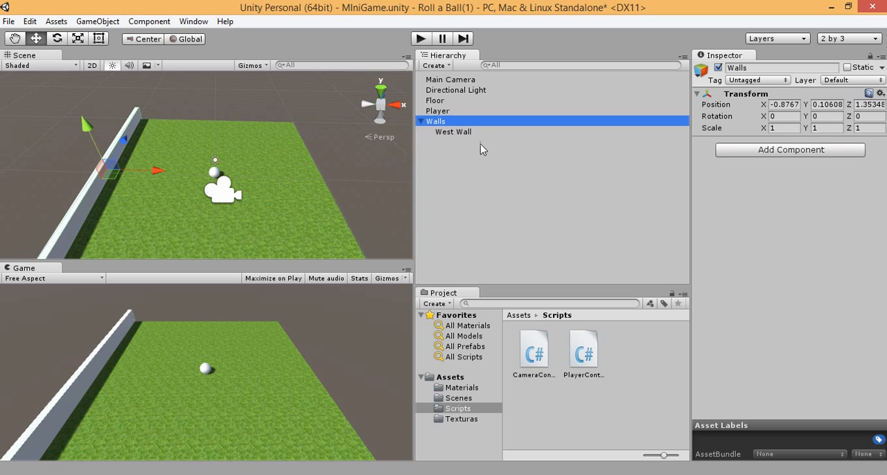
pyautogui.click(461, 136)
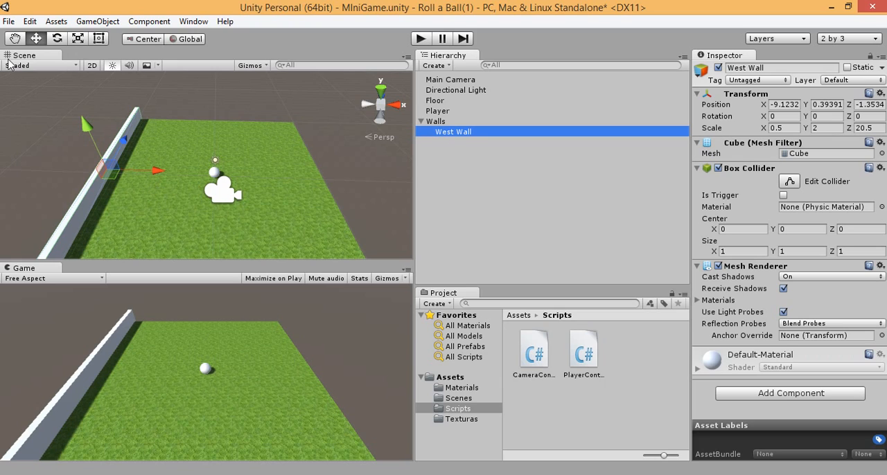
# Step: Duplicate West Wall and place the copy along the floor's east edge by setting its X position to 10
pyautogui.click(148, 22)
pyautogui.moveTo(33, 23)
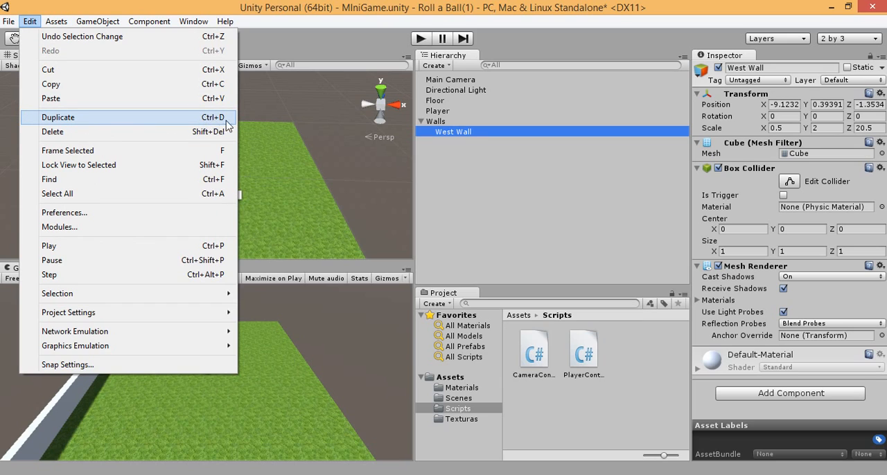
pyautogui.click(466, 139)
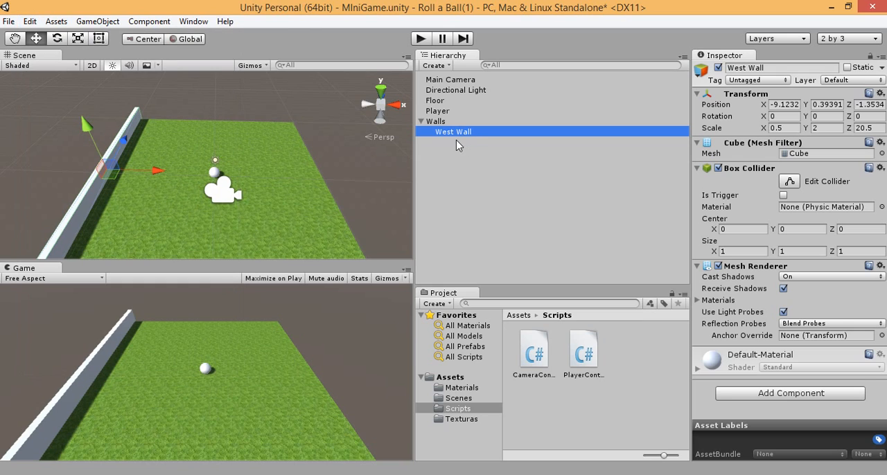
pyautogui.hotkey('ctrl', 'd')
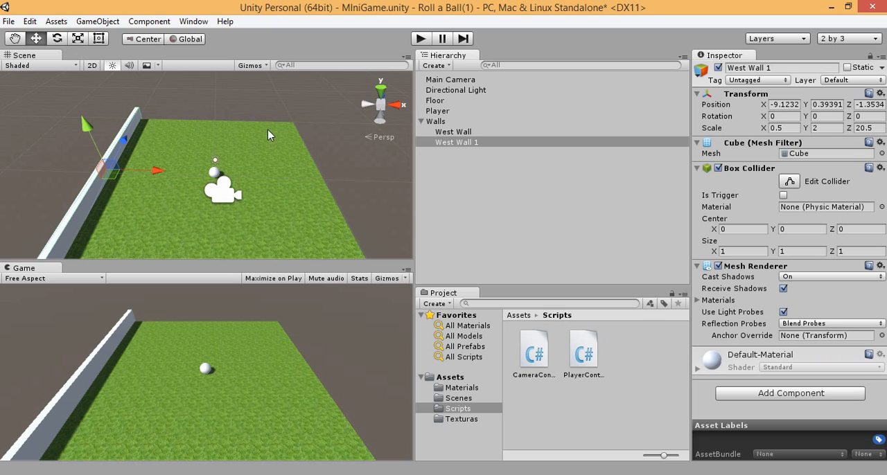
pyautogui.click(791, 104)
pyautogui.write('10')
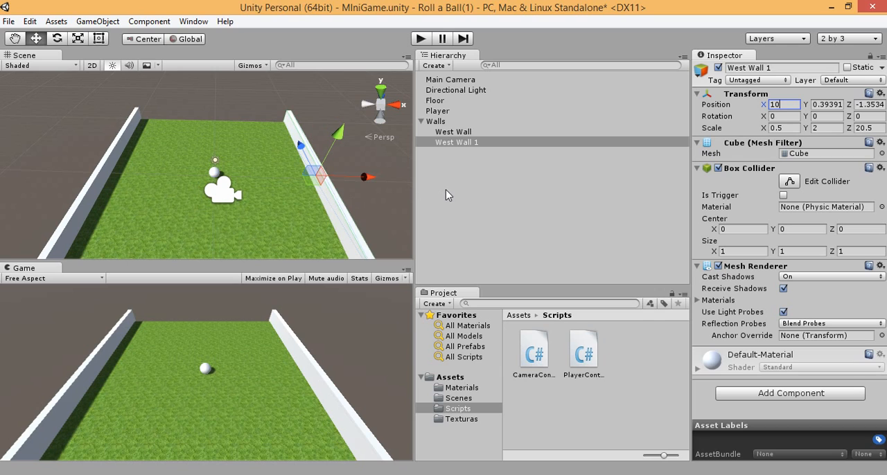
# Step: Rename the duplicated wall as East Wall
pyautogui.doubleClick(456, 144)
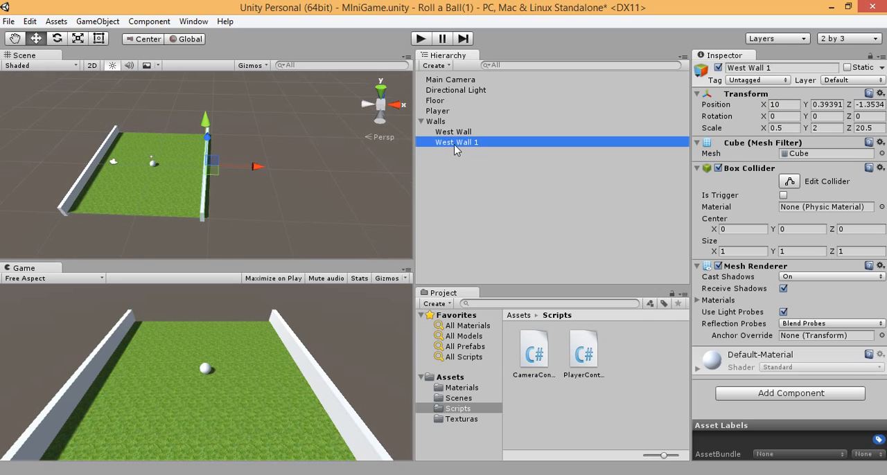
pyautogui.press('F2')
pyautogui.write('E')
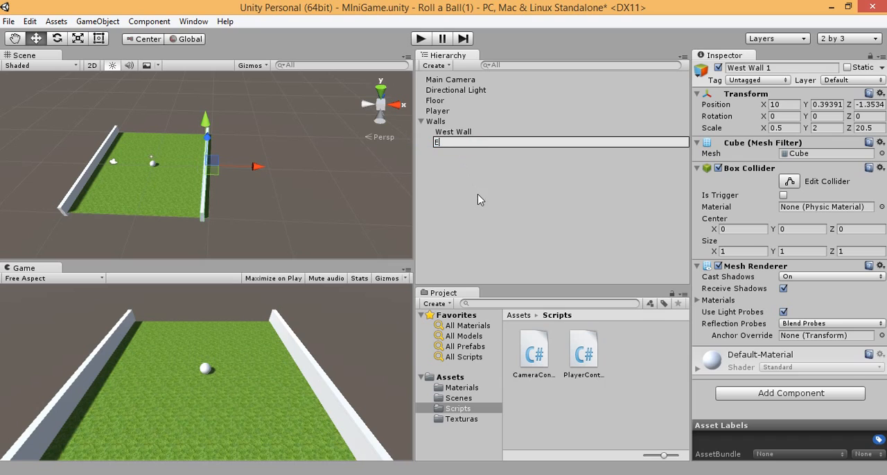
pyautogui.write('ast Wall')
pyautogui.click(456, 155)
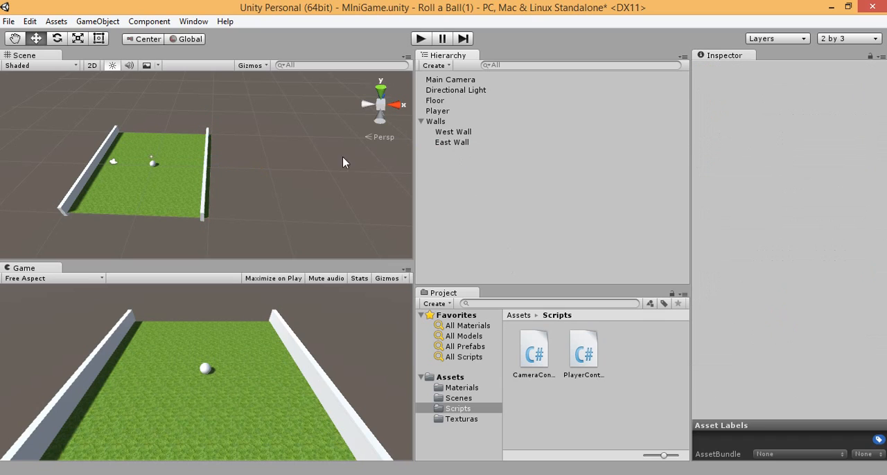
# Step: Duplicate East Wall and centre the copy on the floor by setting its X position to 0
pyautogui.scroll(7, 148, 176)
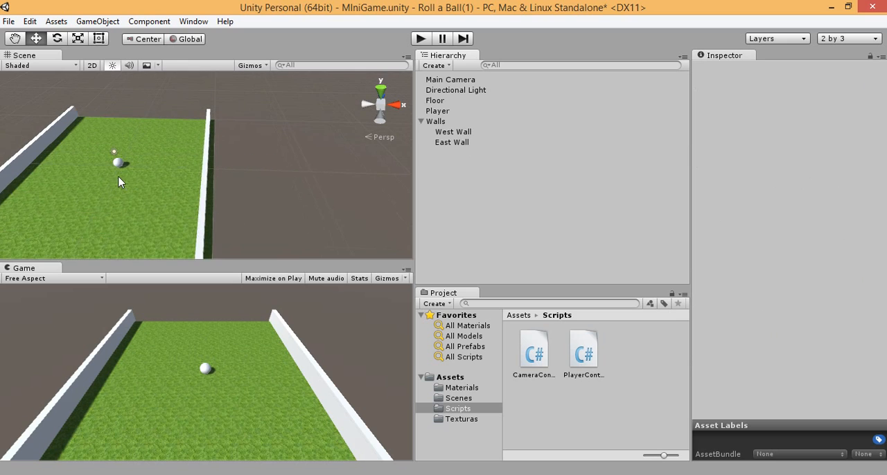
pyautogui.moveTo(122, 178); pyautogui.dragTo(247, 138, button='middle')
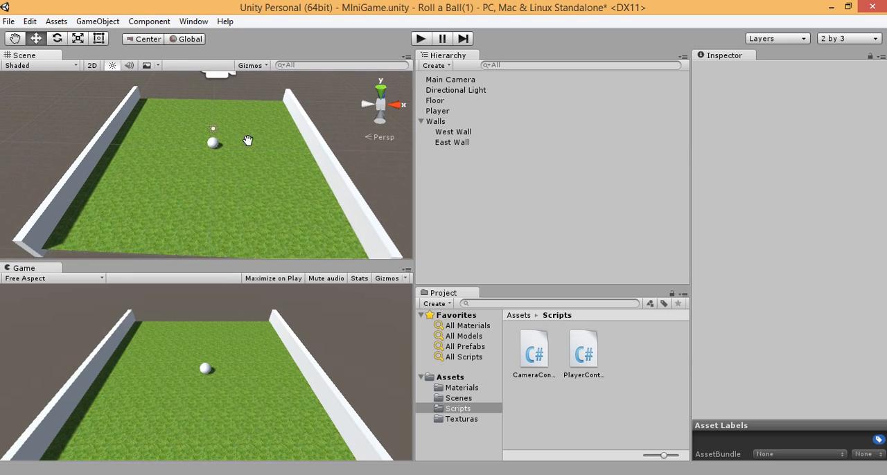
pyautogui.click(443, 148)
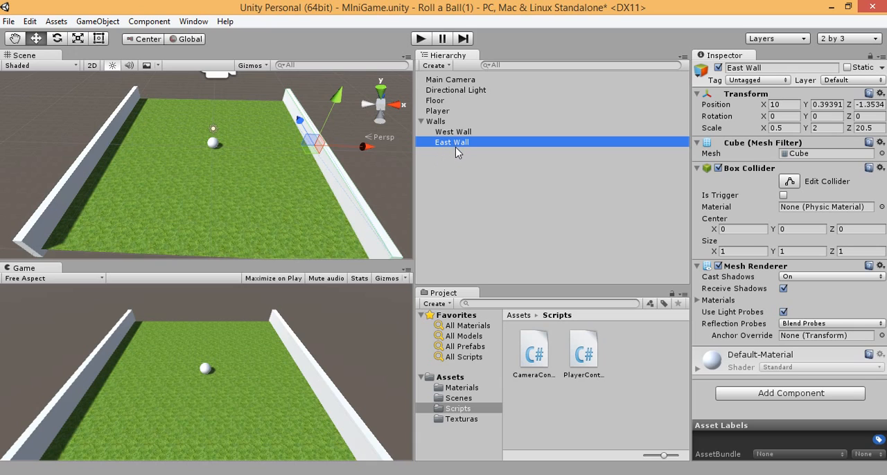
pyautogui.hotkey('ctrl', 'd')
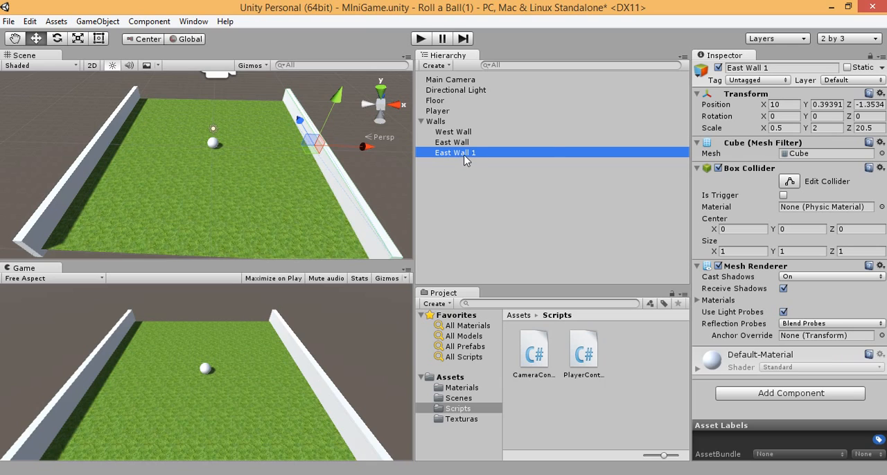
pyautogui.click(827, 104)
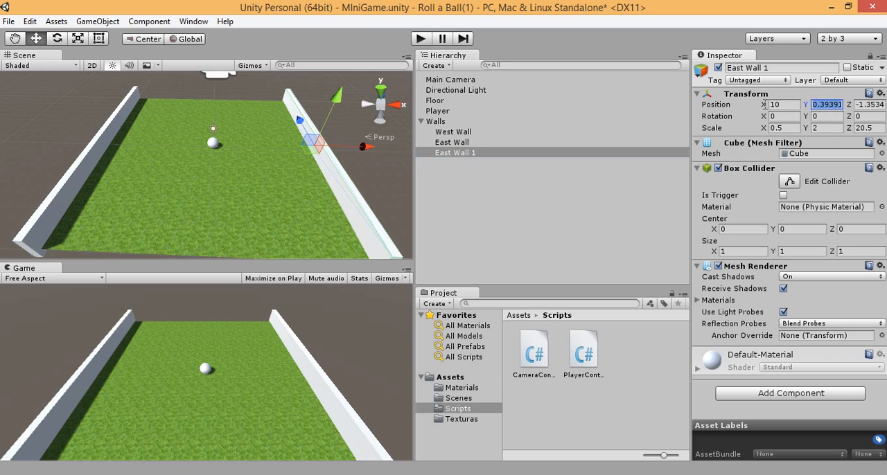
pyautogui.click(778, 105)
pyautogui.write('0')
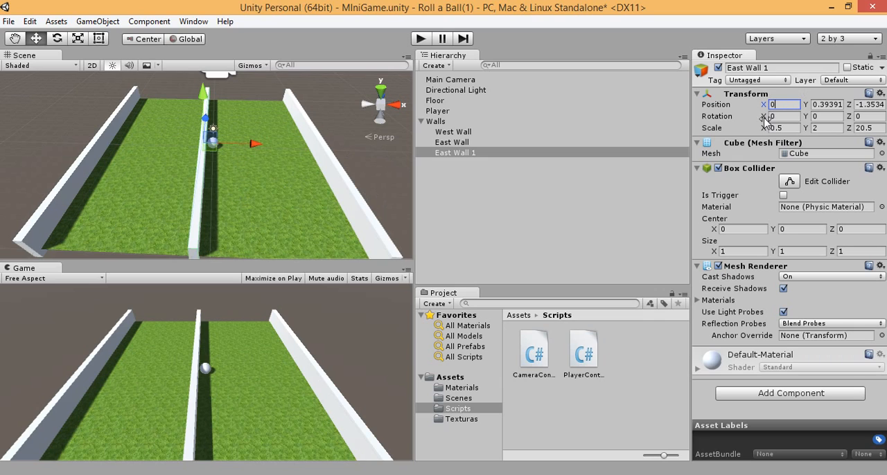
# Step: Try rotating the centred wall copy about its X and Y axes, undoing each rotation
pyautogui.moveTo(763, 116); pyautogui.dragTo(726, 114)
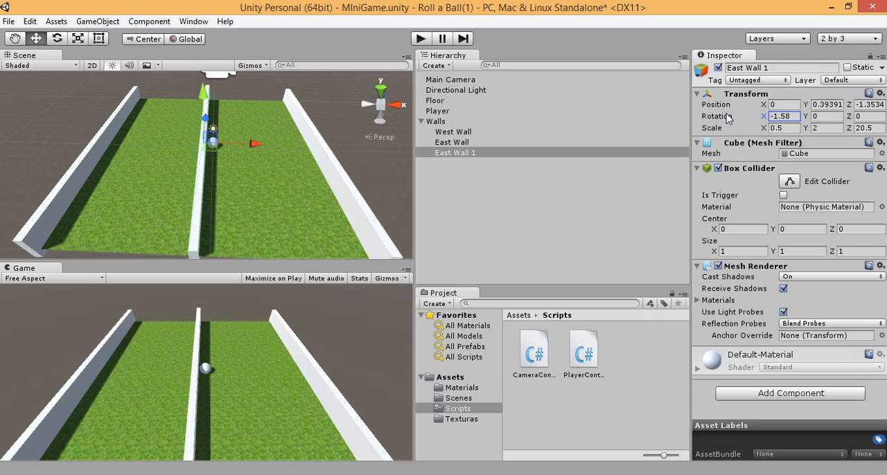
pyautogui.hotkey('ctrl', 'z')
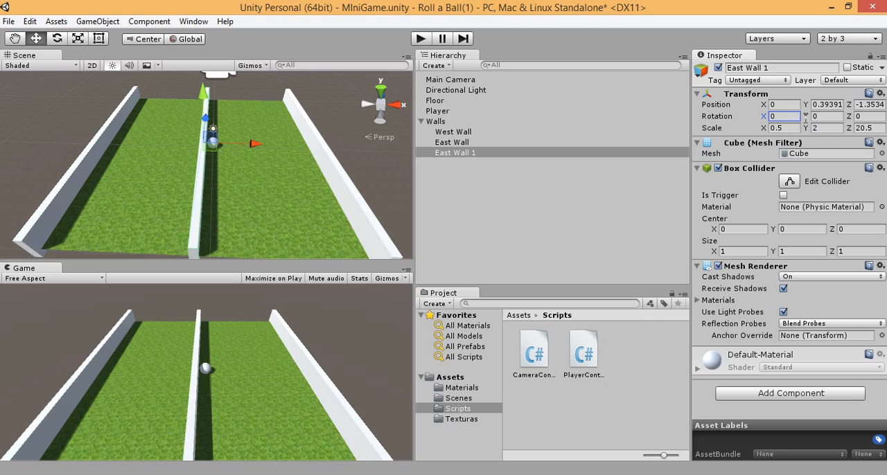
pyautogui.moveTo(805, 116); pyautogui.dragTo(704, 118)
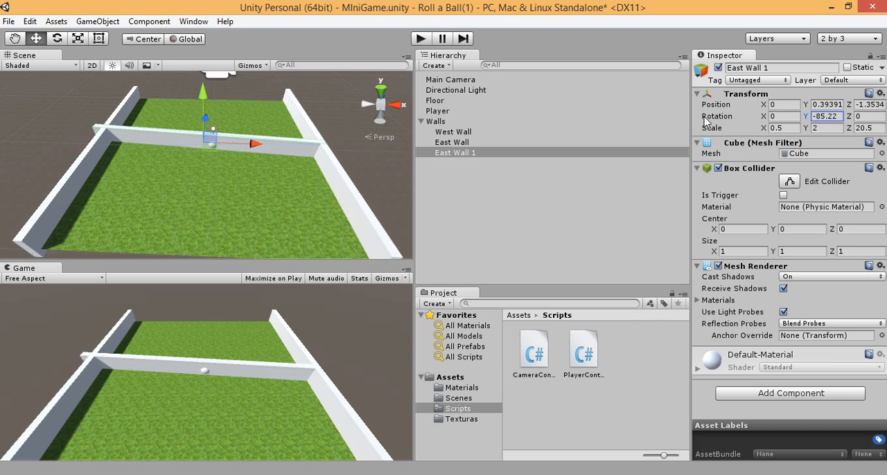
pyautogui.hotkey('ctrl', 'z')
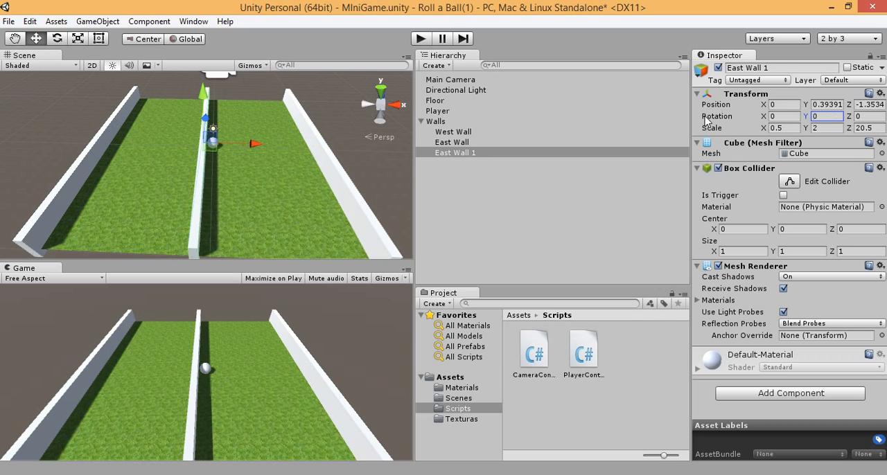
# Step: Turn the centred wall crosswise by setting its X scale to 20.5 and its Z scale to 0.5
pyautogui.click(793, 130)
pyautogui.click(871, 130)
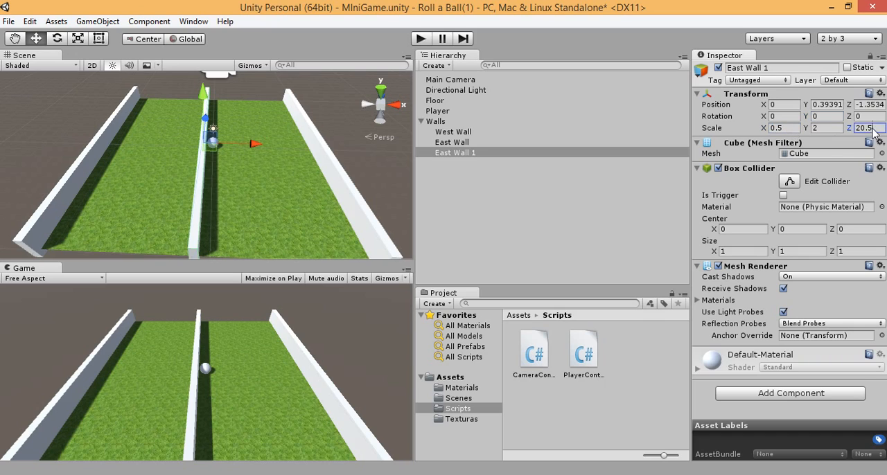
pyautogui.click(789, 129)
pyautogui.write('20')
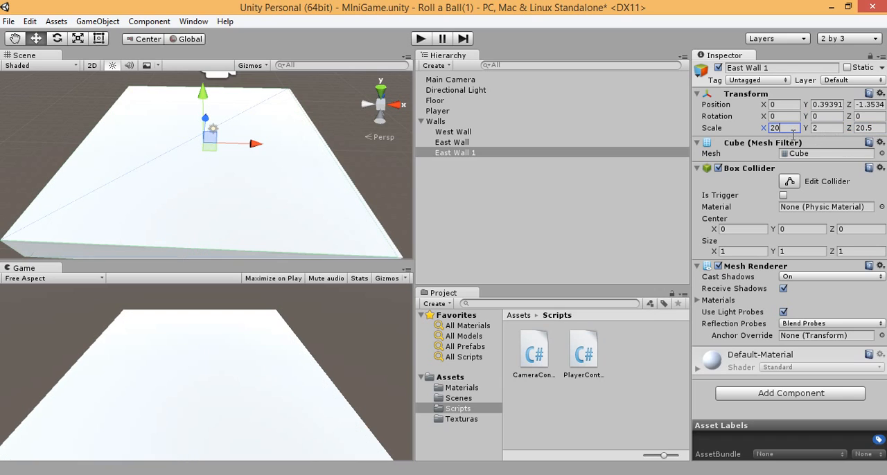
pyautogui.write('.5')
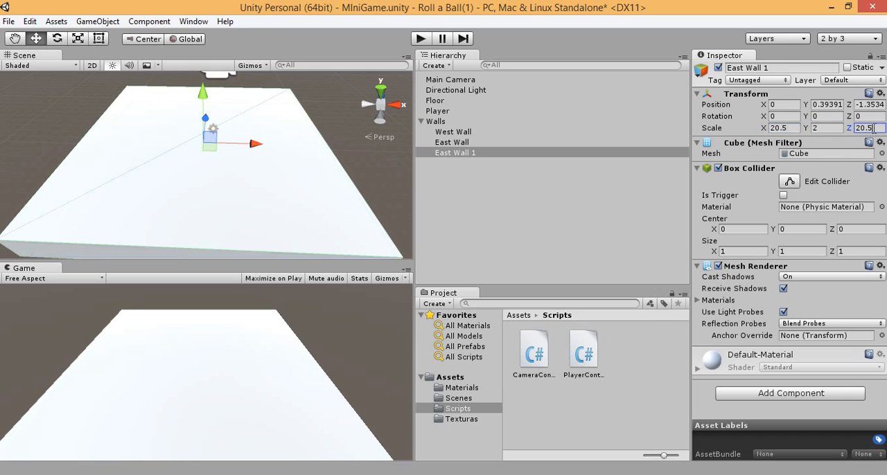
pyautogui.click(872, 128)
pyautogui.write('0.5')
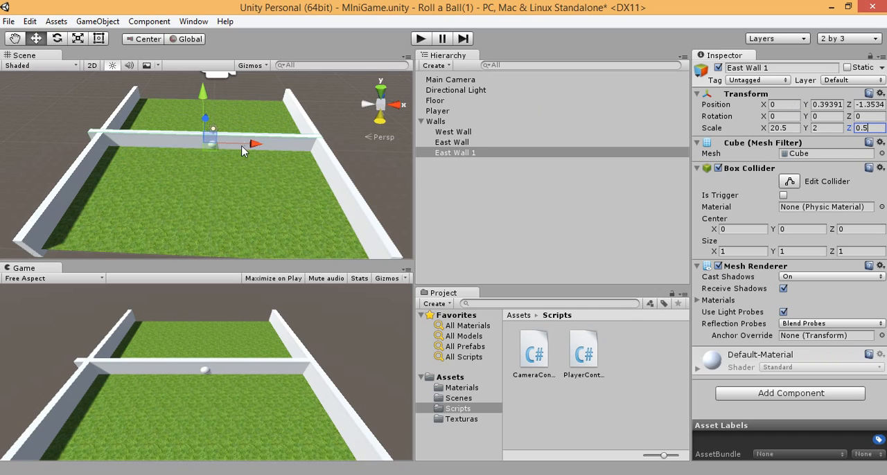
# Step: Move the crosswise wall to the floor's north edge, trying Z position 10 and settling on 9
pyautogui.keyDown('alt'); pyautogui.moveTo(243, 151); pyautogui.dragTo(28, 163); pyautogui.keyUp('alt')
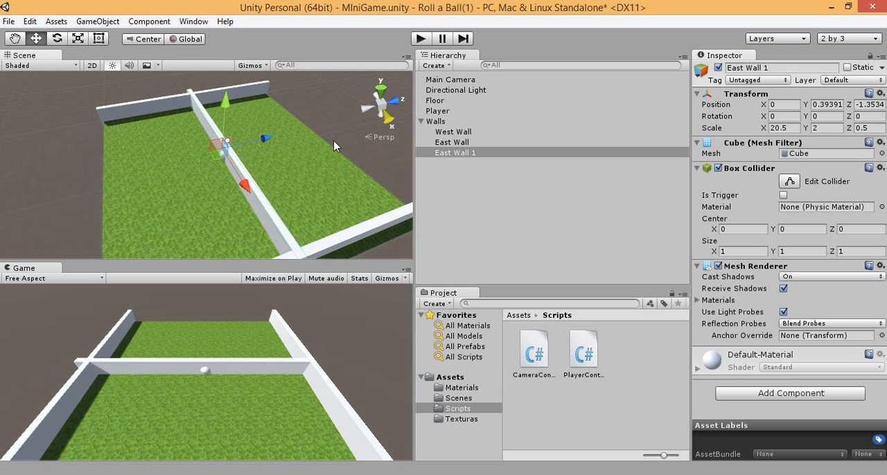
pyautogui.click(869, 105)
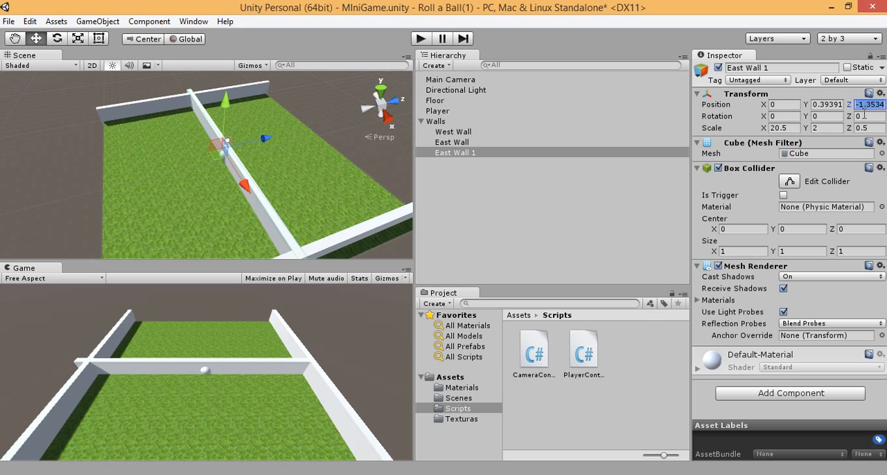
pyautogui.write('10')
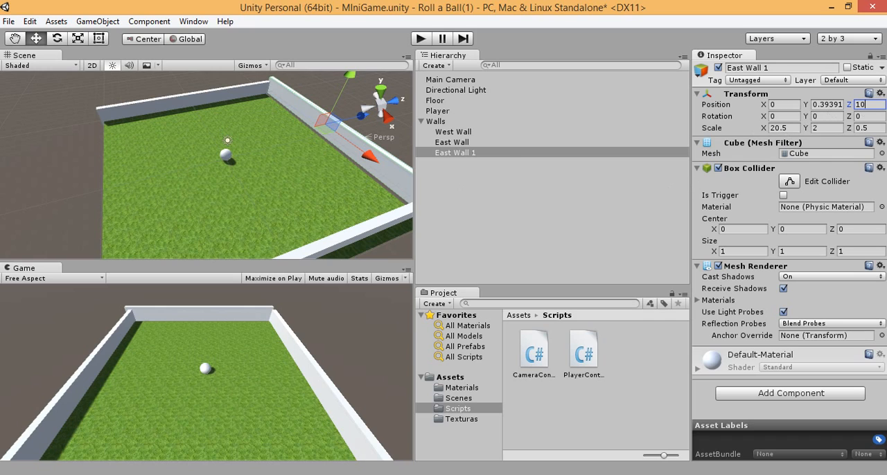
pyautogui.press('BackSpace')
pyautogui.press('BackSpace')
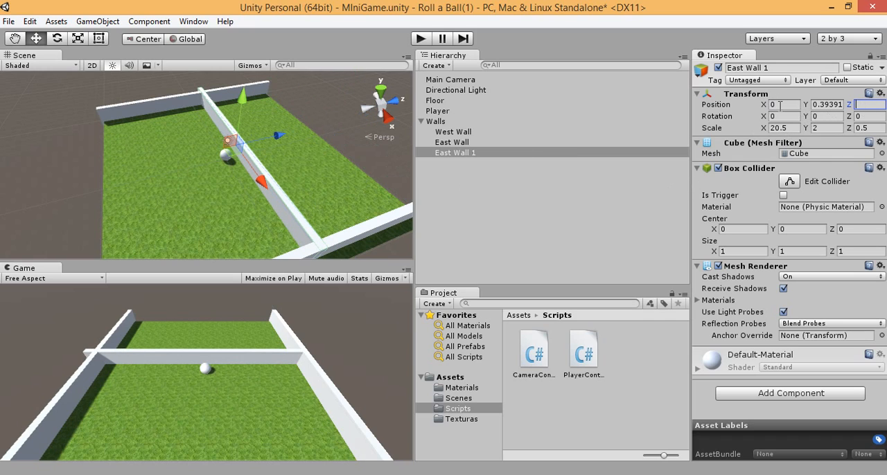
pyautogui.write('9')
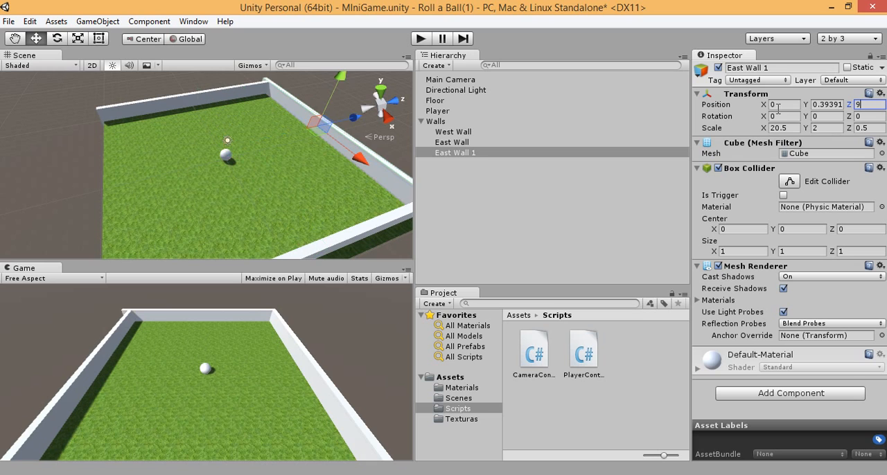
# Step: Select East Wall in the scene and shift it outward along X to about 11.01
pyautogui.keyDown('alt'); pyautogui.moveTo(386, 165); pyautogui.dragTo(501, 30); pyautogui.keyUp('alt')
pyautogui.click(333, 193)
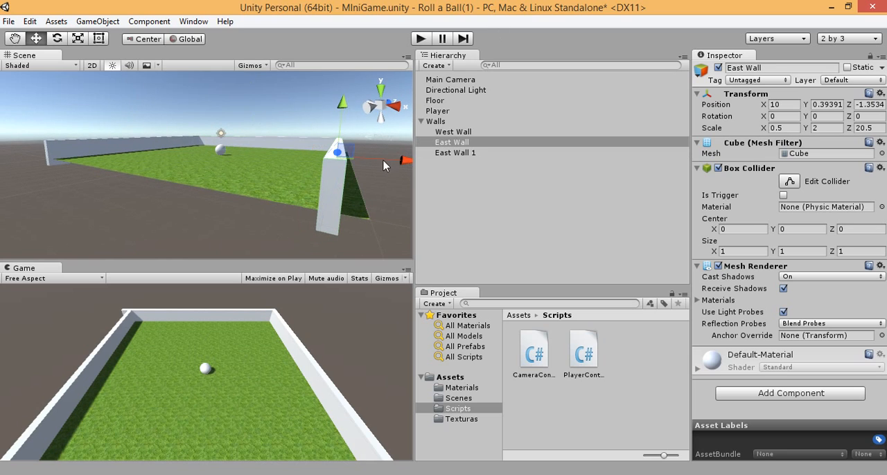
pyautogui.moveTo(385, 165)
pyautogui.mouseDown()
pyautogui.moveTo(408, 162)
pyautogui.moveTo(396, 158)
pyautogui.mouseUp()
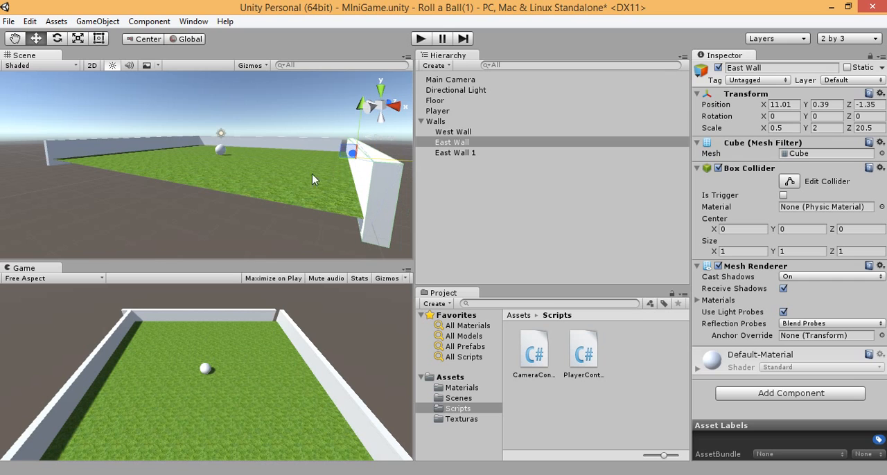
# Step: Inspect the north edge up close and nudge its wall slightly inward along Z to about 8.9
pyautogui.keyDown('alt'); pyautogui.moveTo(148, 178); pyautogui.dragTo(24, 251); pyautogui.keyUp('alt')
pyautogui.keyDown('alt'); pyautogui.moveTo(63, 159); pyautogui.dragTo(88, 199); pyautogui.keyUp('alt')
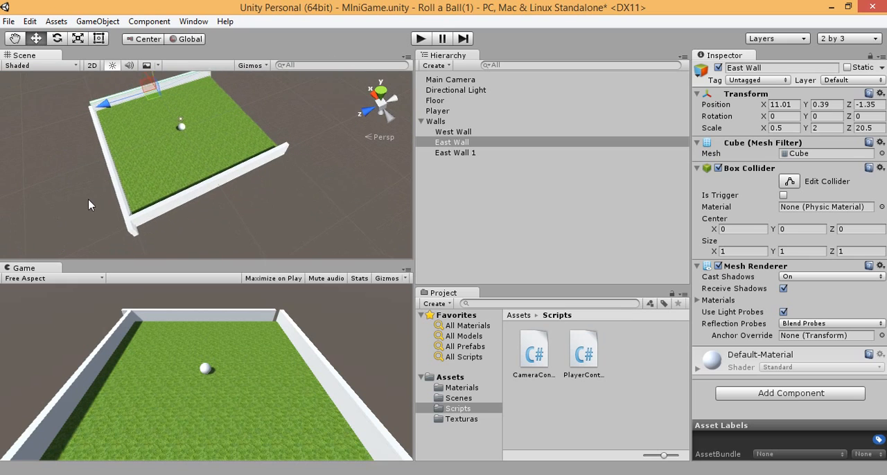
pyautogui.scroll(12, 88, 200)
pyautogui.keyDown('alt'); pyautogui.moveTo(51, 178); pyautogui.dragTo(845, 163); pyautogui.keyUp('alt')
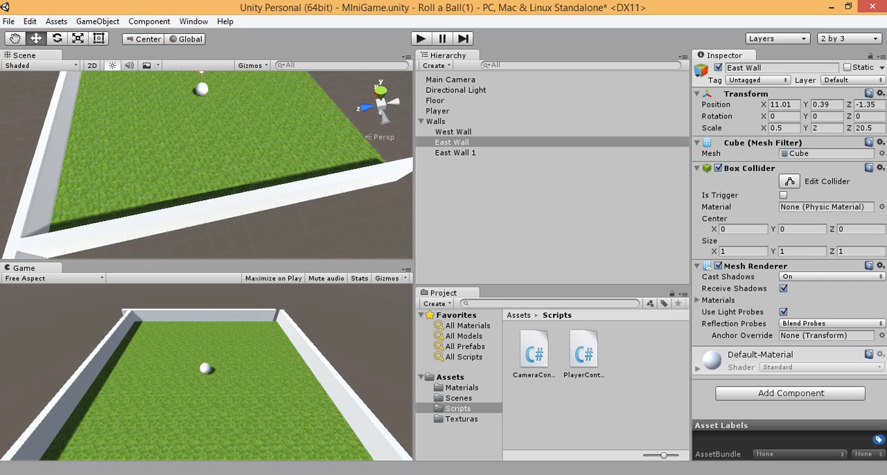
pyautogui.scroll(2, 130, 164)
pyautogui.moveTo(129, 165); pyautogui.dragTo(205, 228, button='middle')
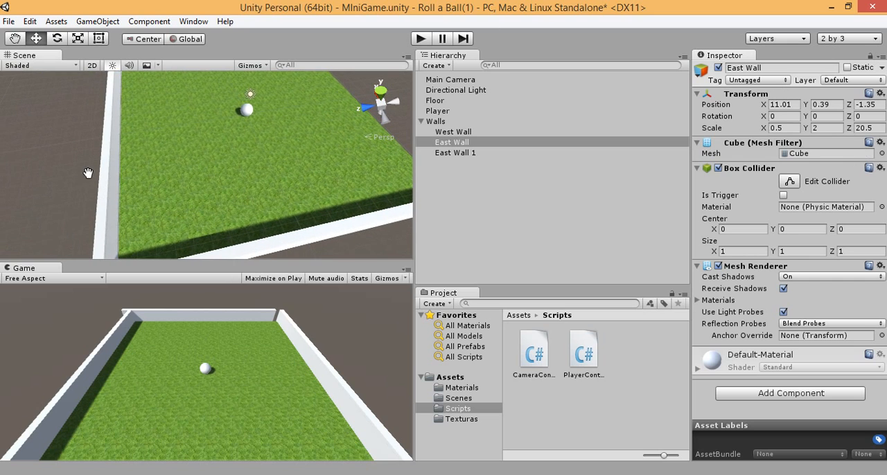
pyautogui.scroll(3, 83, 160)
pyautogui.scroll(3, 83, 164)
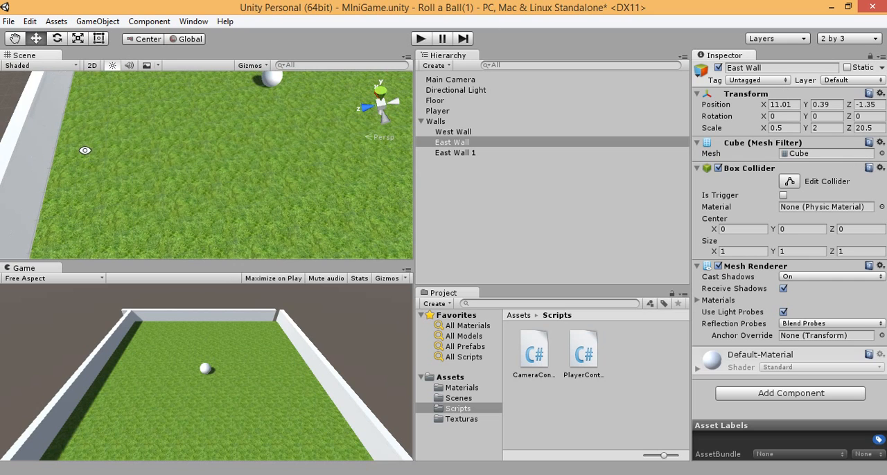
pyautogui.moveTo(85, 153); pyautogui.dragTo(154, 161, button='middle')
pyautogui.click(45, 157)
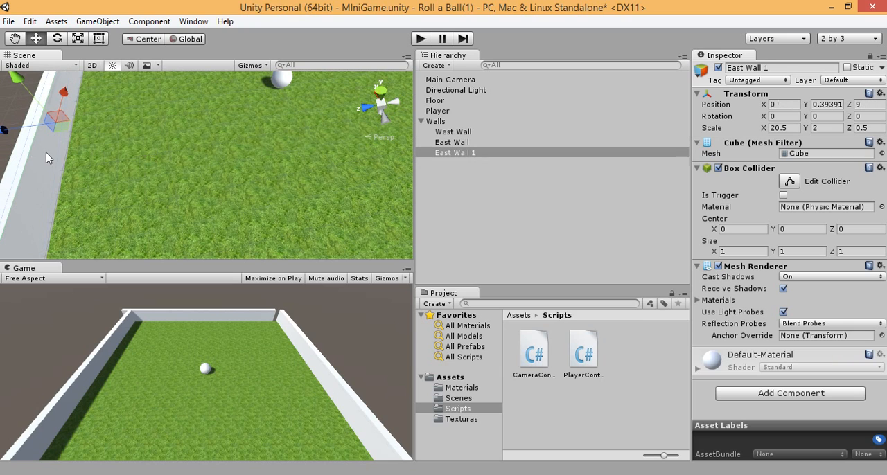
pyautogui.moveTo(48, 125)
pyautogui.mouseDown()
pyautogui.moveTo(31, 128)
pyautogui.moveTo(44, 127)
pyautogui.mouseUp()
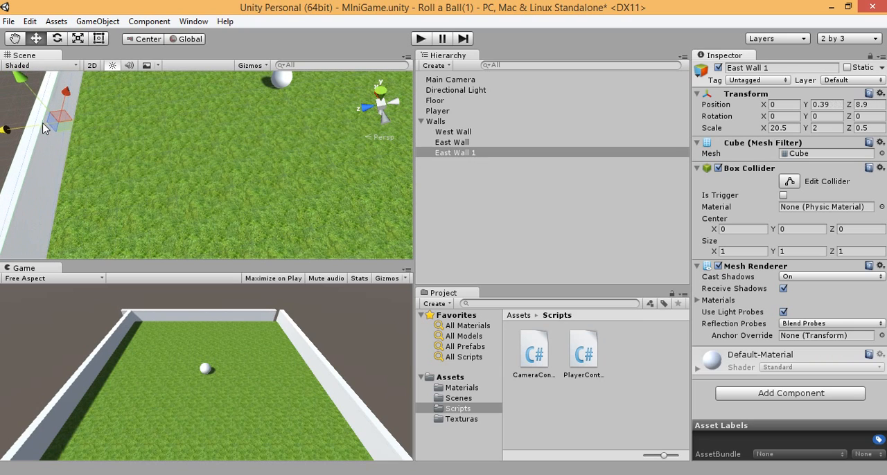
pyautogui.scroll(3, 338, 131)
pyautogui.scroll(-12, 277, 139)
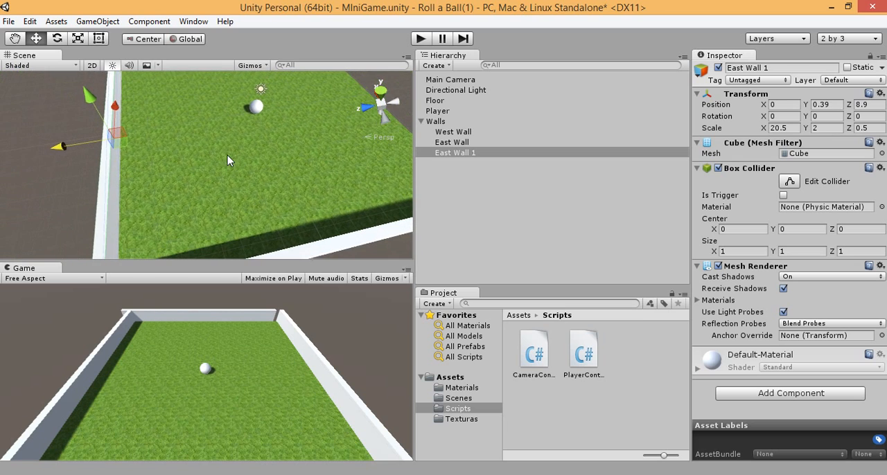
pyautogui.click(424, 474)
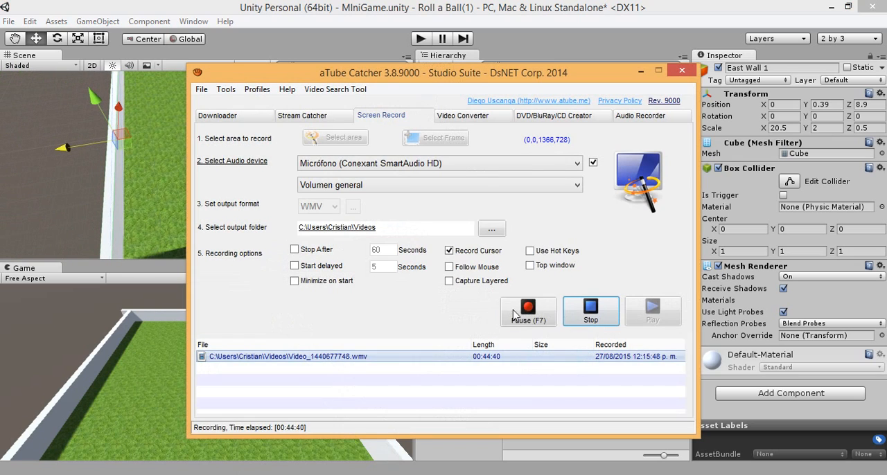
pyautogui.click(416, 7)
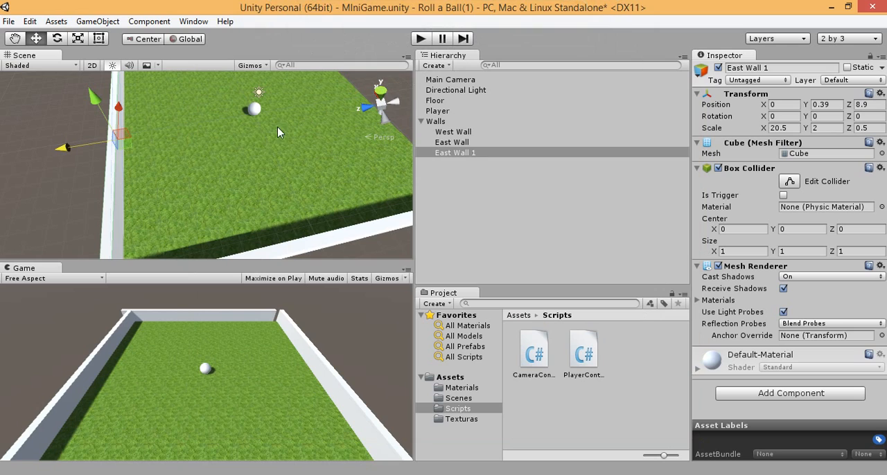
# Step: Shift the north wall along X to about 0.83 so its ends line up with the side walls
pyautogui.click(246, 314)
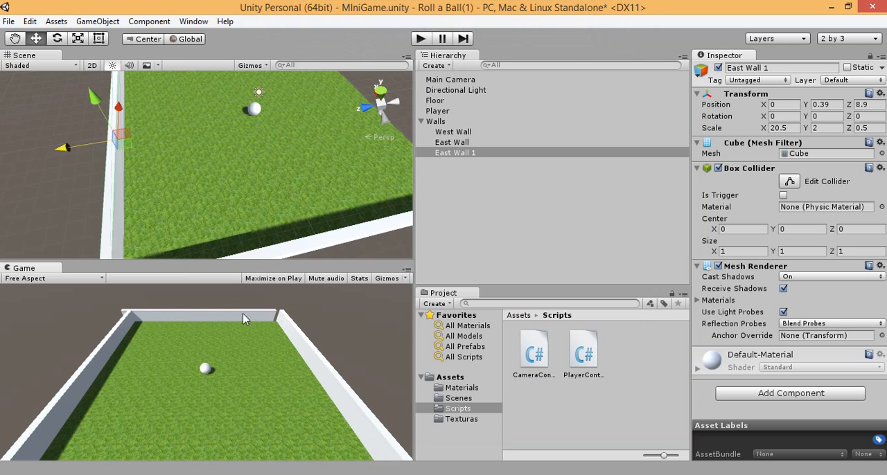
pyautogui.click(111, 163)
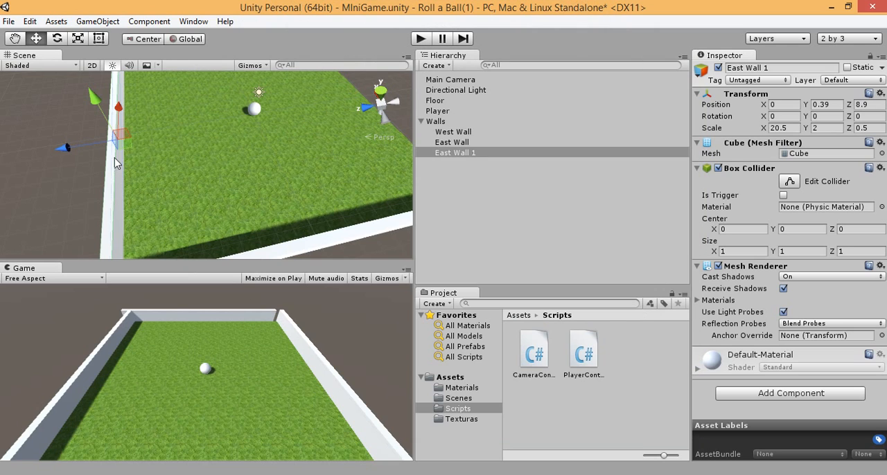
pyautogui.moveTo(120, 124); pyautogui.dragTo(121, 113)
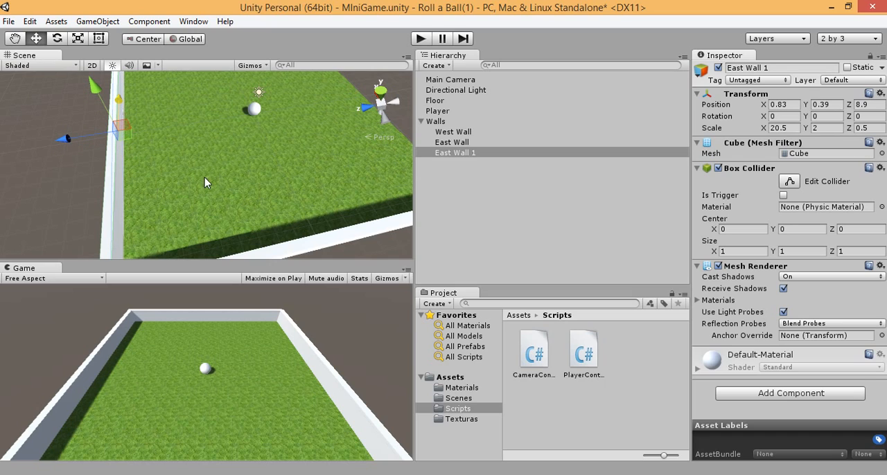
# Step: Rename the East Wall 1 object as North Wall
pyautogui.doubleClick(457, 153)
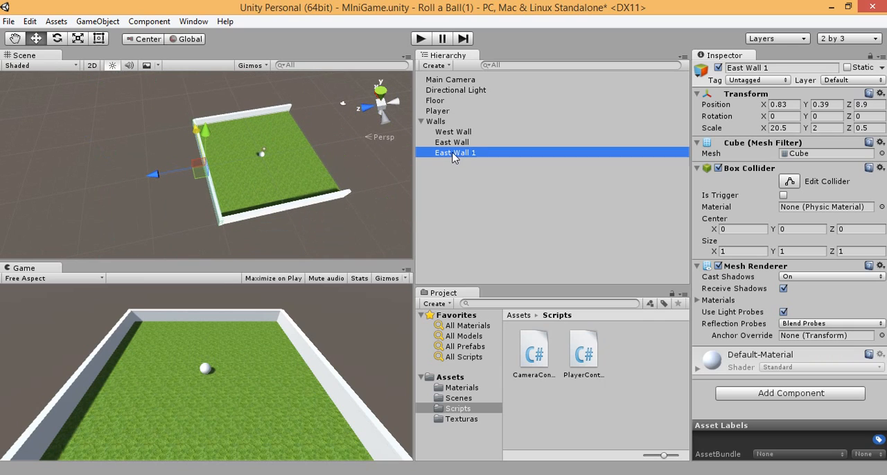
pyautogui.click(452, 153)
pyautogui.write('N')
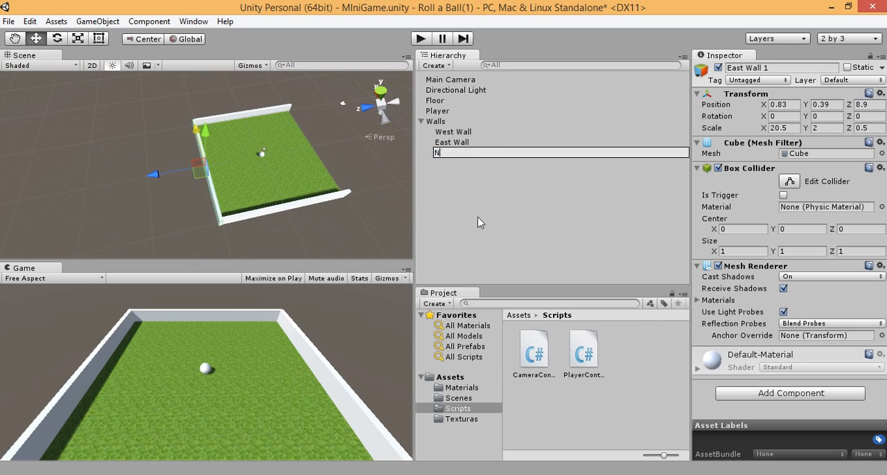
pyautogui.write('orth Wall')
pyautogui.click(471, 185)
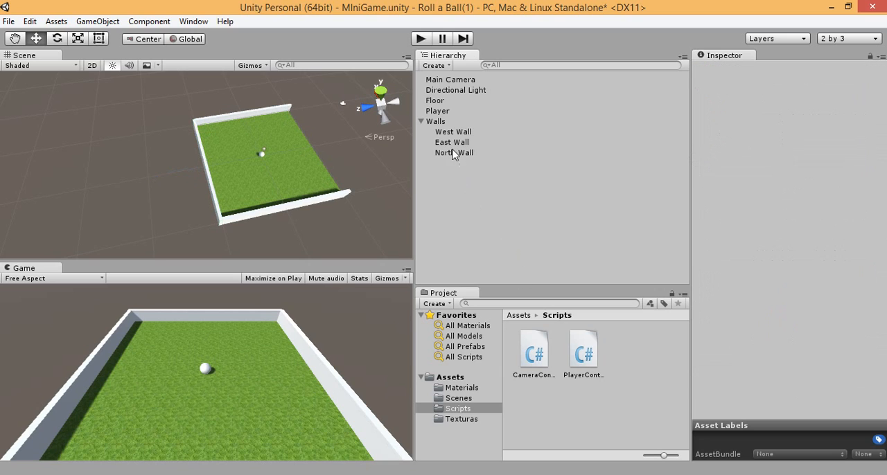
# Step: Duplicate North Wall and rename the copy as South Wall
pyautogui.click(455, 153)
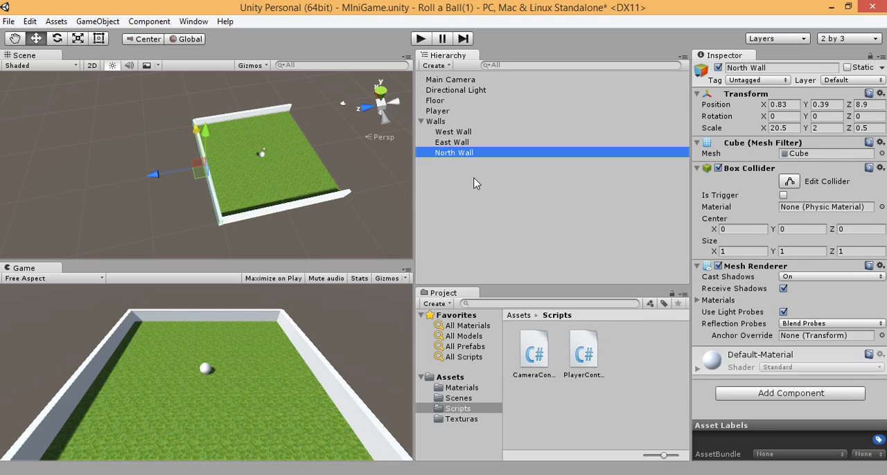
pyautogui.hotkey('ctrl', 'd')
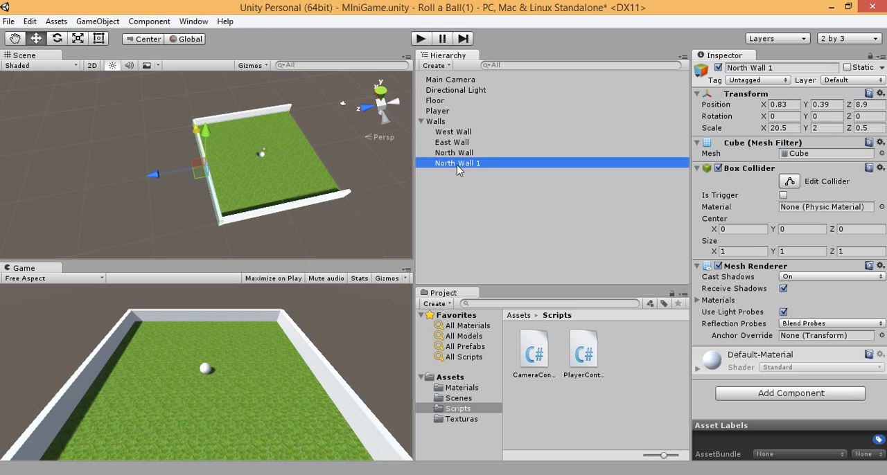
pyautogui.press('F2')
pyautogui.write('Sout')
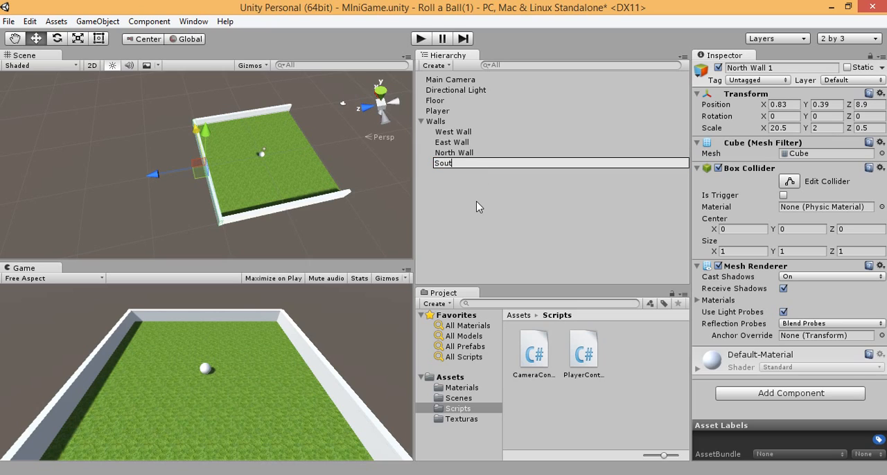
pyautogui.write('h Wall')
pyautogui.press('Return')
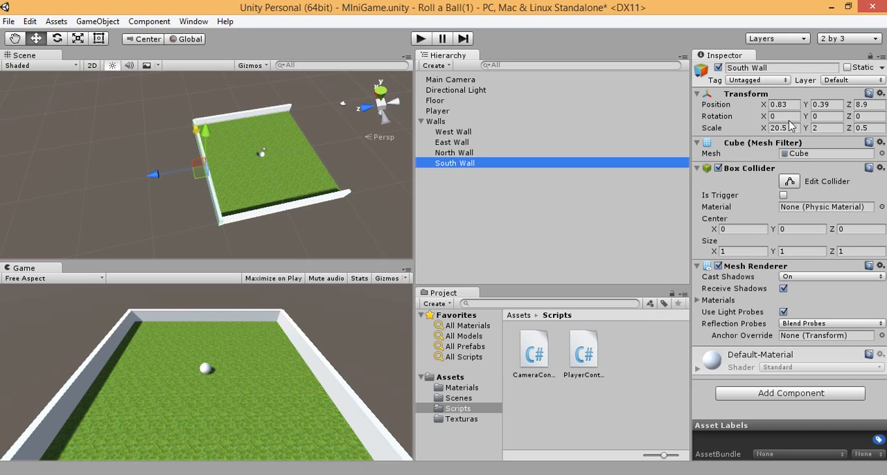
# Step: Move South Wall to the opposite side with Z position -8.9, then shift it outward along Z to about -11.4
pyautogui.click(859, 105)
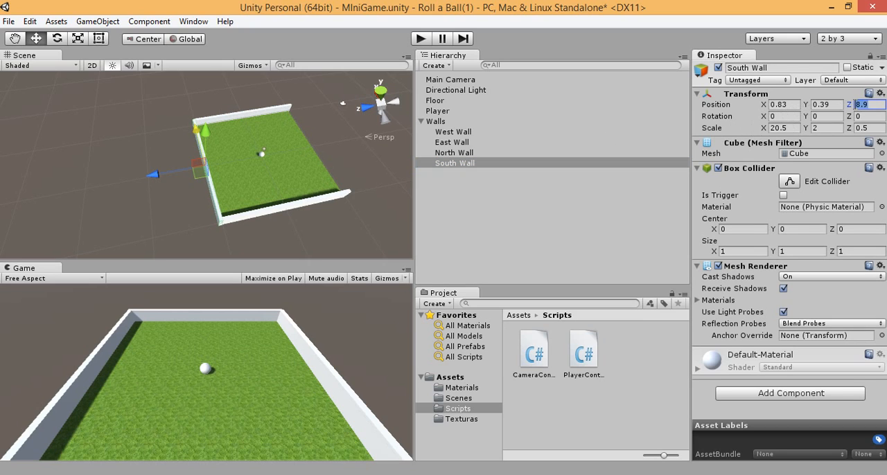
pyautogui.write('-')
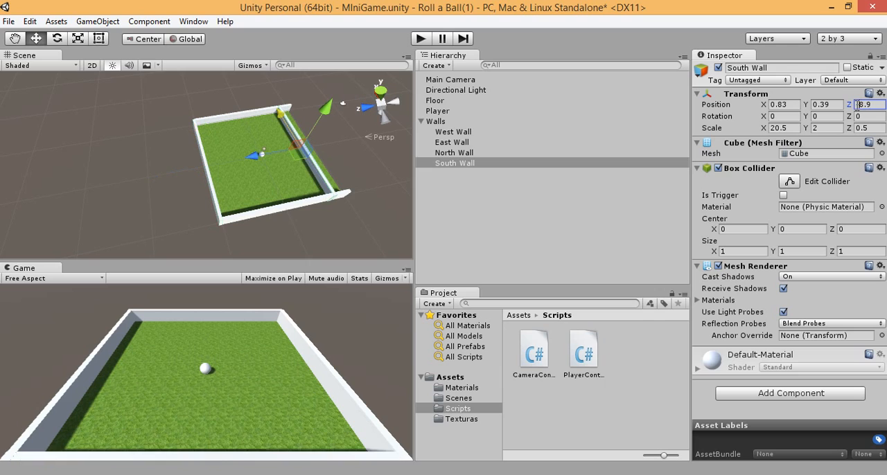
pyautogui.moveTo(264, 153); pyautogui.dragTo(274, 154)
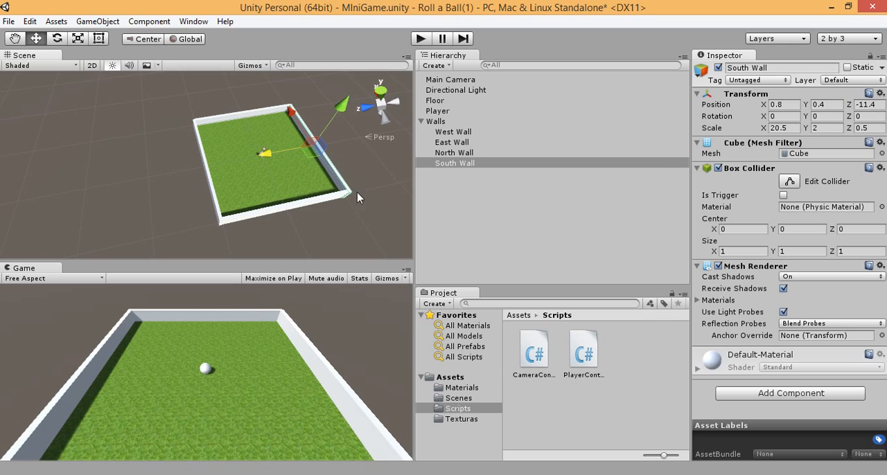
# Step: Inspect the south corners up close and nudge South Wall slightly outward along Z to about -11.6
pyautogui.keyDown('alt'); pyautogui.moveTo(360, 199); pyautogui.dragTo(326, 208); pyautogui.keyUp('alt')
pyautogui.scroll(5, 357, 208)
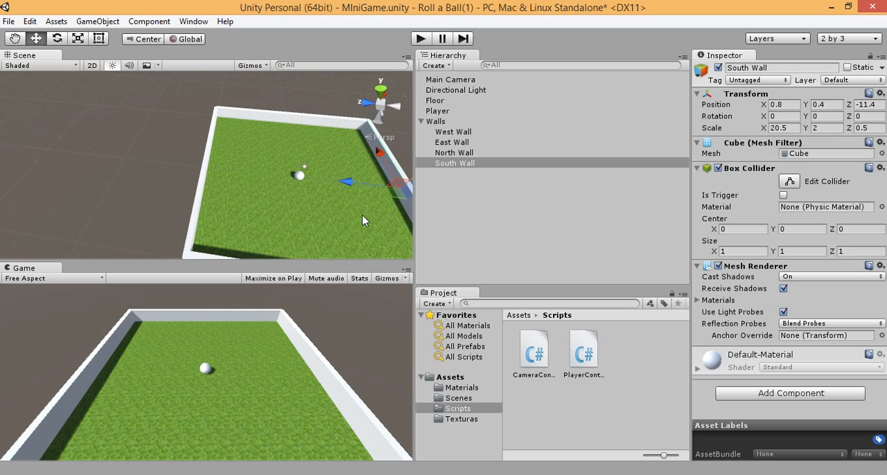
pyautogui.moveTo(351, 207); pyautogui.dragTo(213, 146, button='middle')
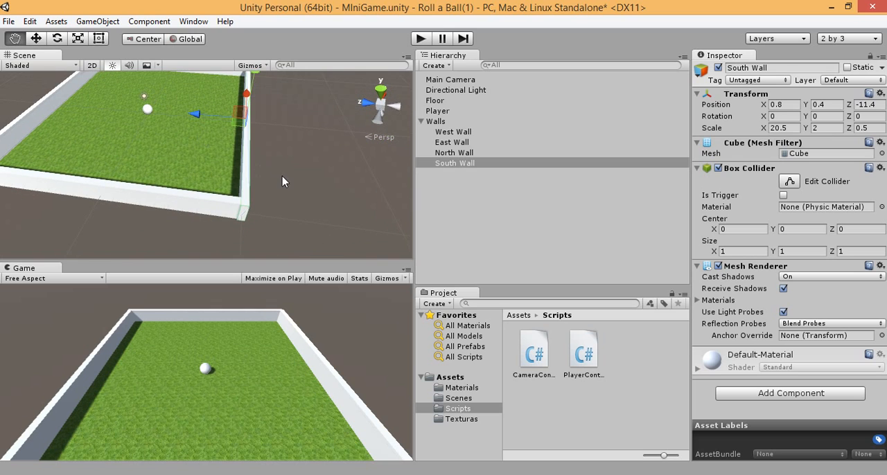
pyautogui.moveTo(282, 176); pyautogui.dragTo(296, 187, button='middle')
pyautogui.scroll(3, 296, 187)
pyautogui.moveTo(254, 128); pyautogui.dragTo(254, 120)
pyautogui.moveTo(329, 173)
pyautogui.mouseDown(button='middle')
pyautogui.moveTo(254, 144)
pyautogui.moveTo(309, 184)
pyautogui.moveTo(358, 204)
pyautogui.moveTo(336, 187)
pyautogui.mouseUp(button='middle')
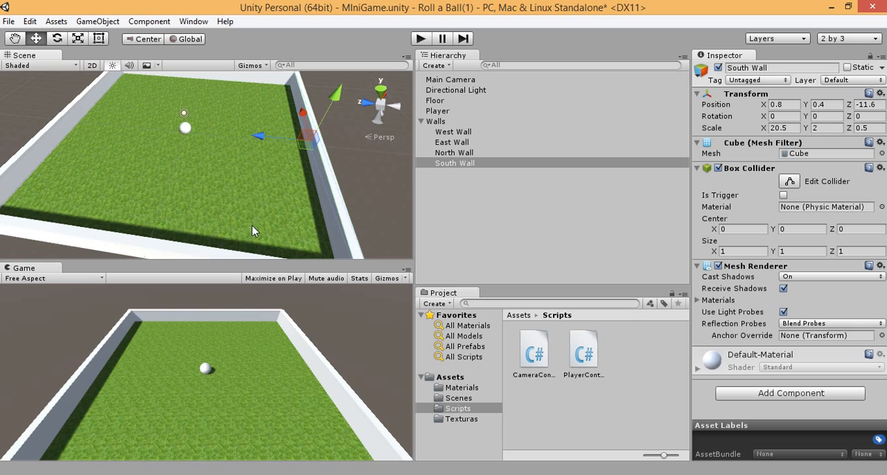
# Step: Play-test the game by rolling the ball around the floor against the walls, and stop the play mode
pyautogui.click(421, 40)
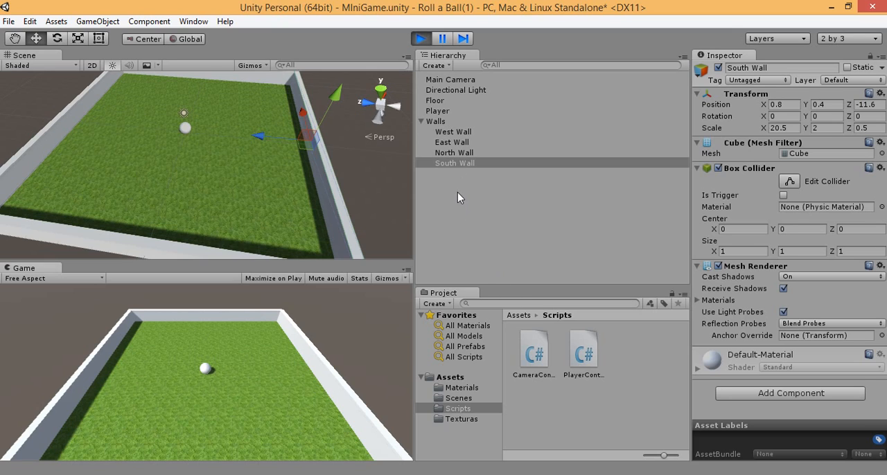
pyautogui.press('Down')
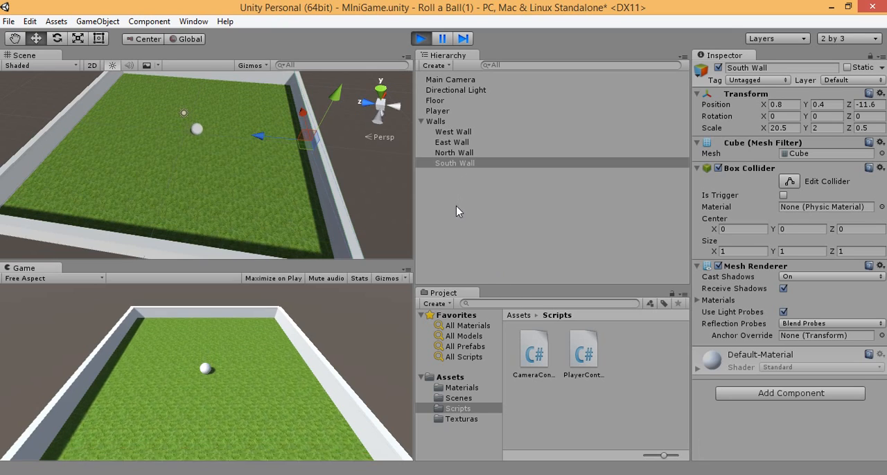
pyautogui.press('Right')
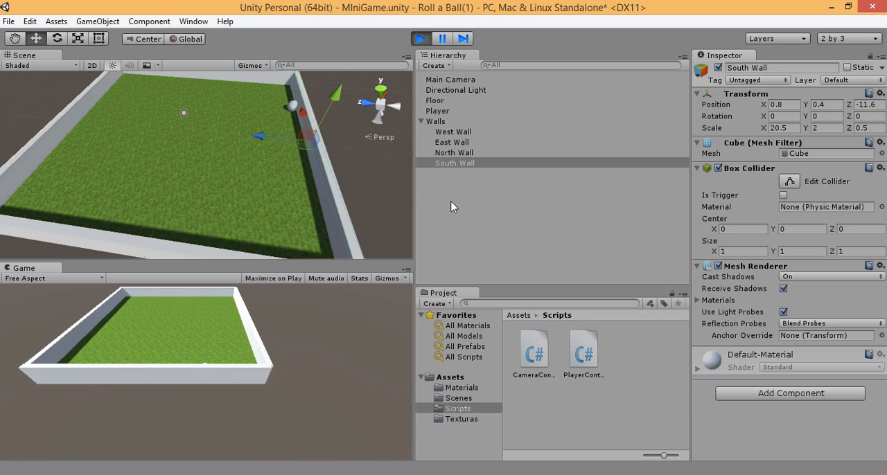
pyautogui.press('Up')
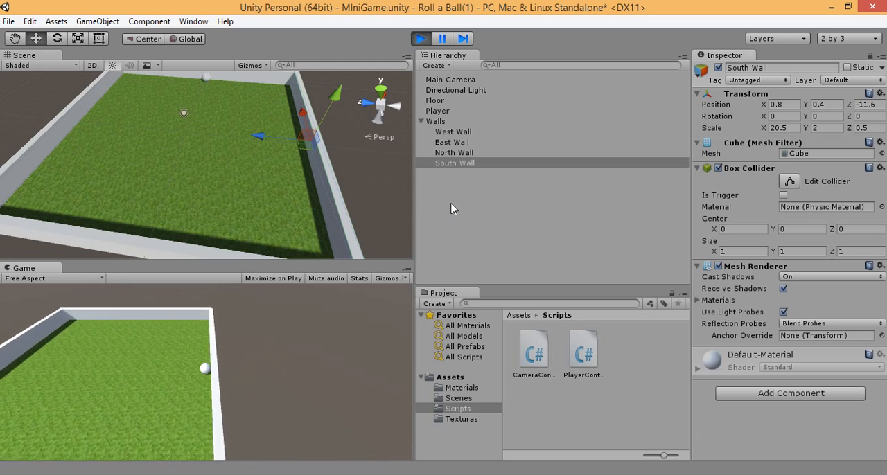
pyautogui.press('Left')
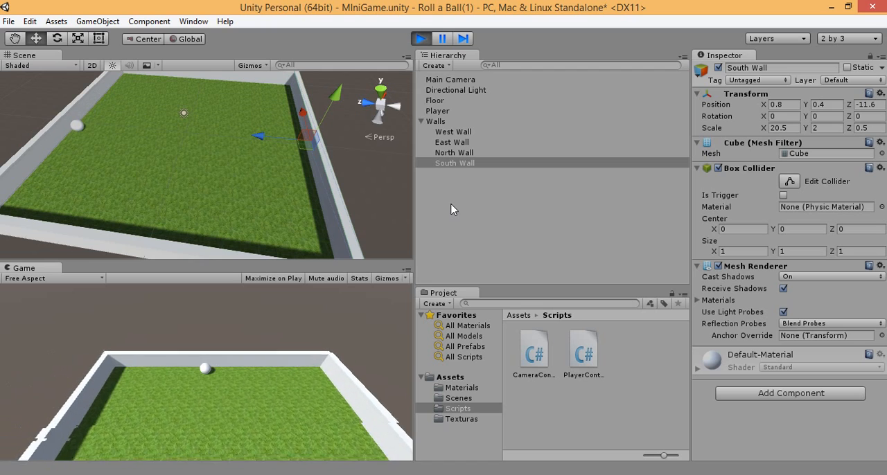
pyautogui.press('Right')
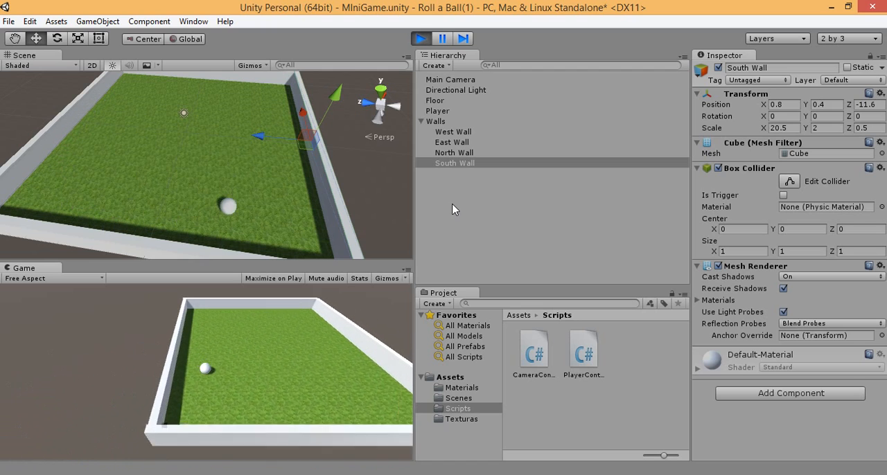
pyautogui.press('Up')
pyautogui.press('Left')
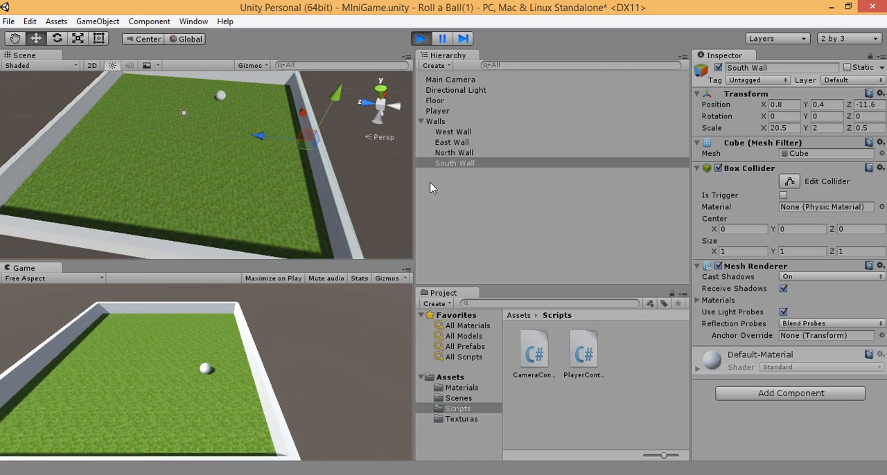
pyautogui.hotkey('ctrl', 'p')
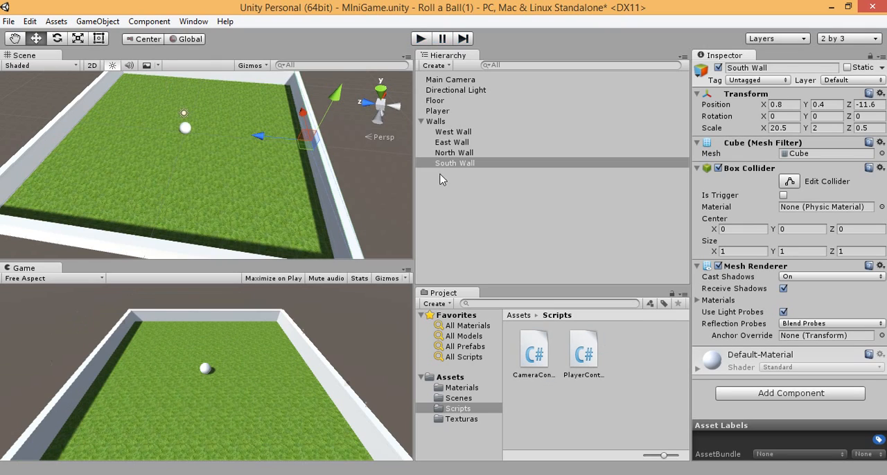
# Step: Create a new material named Walls in the Materials folder
pyautogui.click(462, 388)
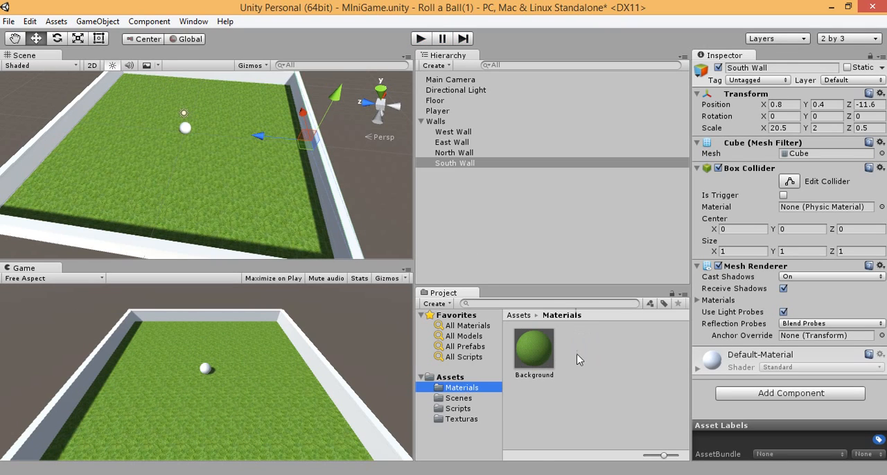
pyautogui.rightClick(579, 332)
pyautogui.moveTo(617, 146)
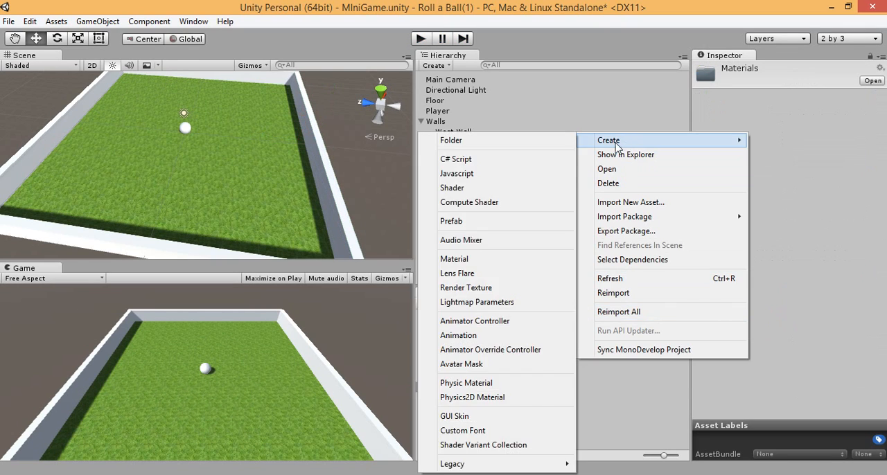
pyautogui.click(494, 259)
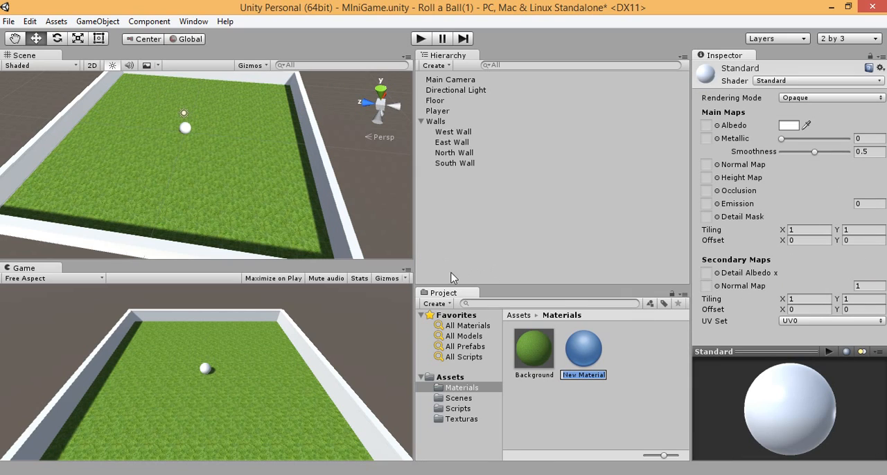
pyautogui.write('Walls')
pyautogui.press('Return')
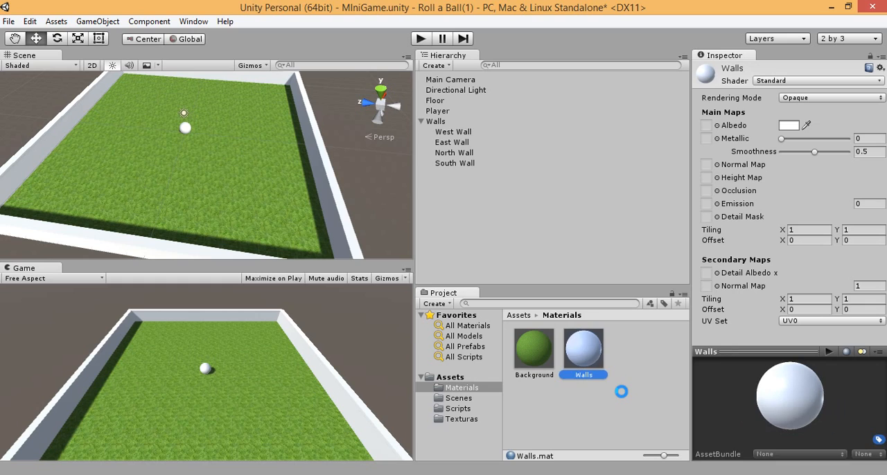
# Step: Examine the Ladrillo brick texture in the Texturas folder
pyautogui.click(455, 421)
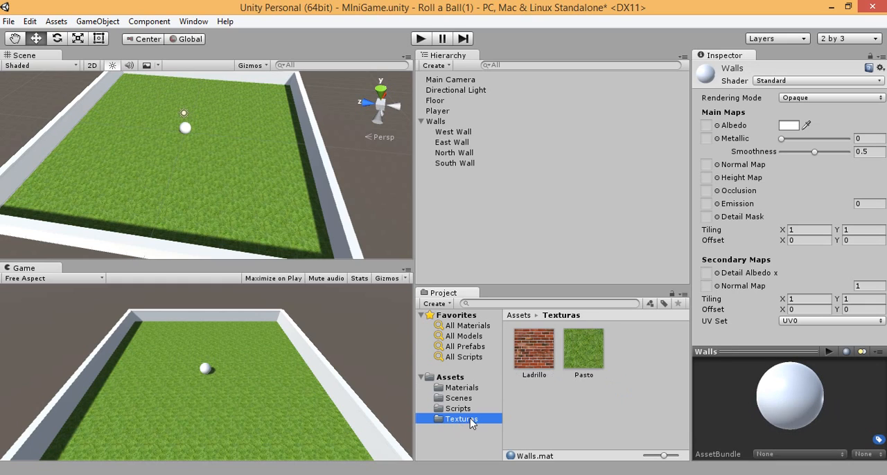
pyautogui.click(543, 357)
pyautogui.rightClick(541, 356)
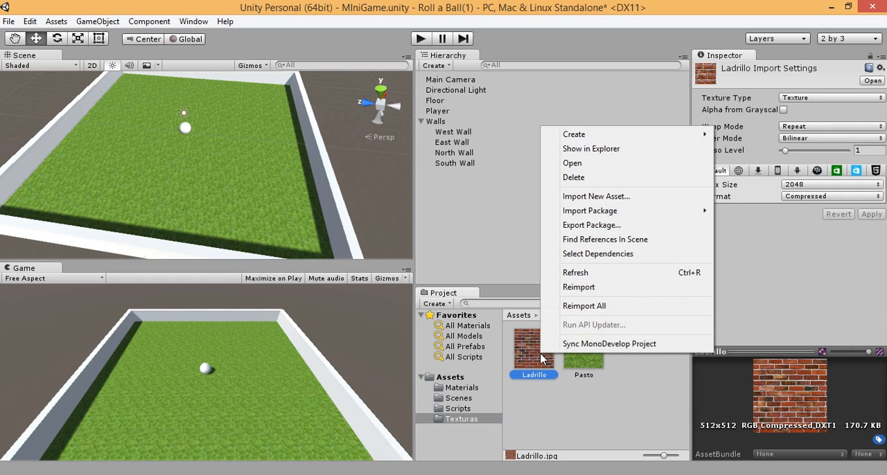
pyautogui.click(540, 362)
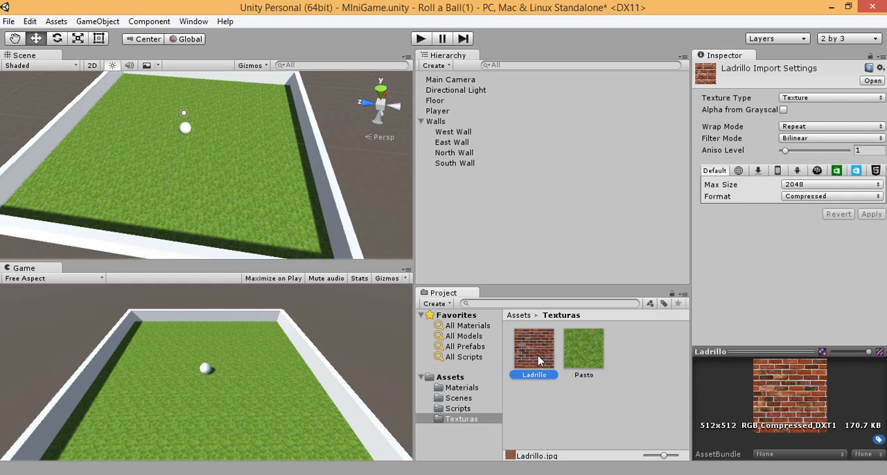
pyautogui.rightClick(540, 359)
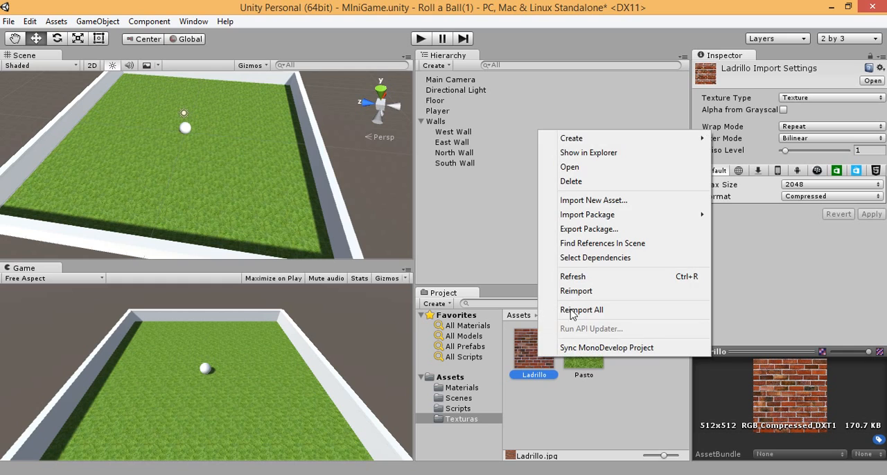
pyautogui.click(523, 352)
# Step: Switch the Walls material in the Materials folder to the Legacy Shaders/Diffuse shader
pyautogui.click(458, 387)
pyautogui.click(589, 350)
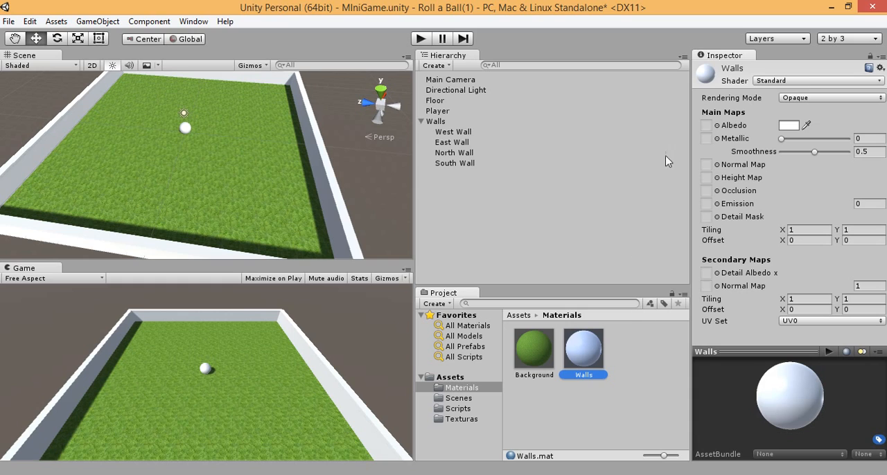
pyautogui.click(816, 81)
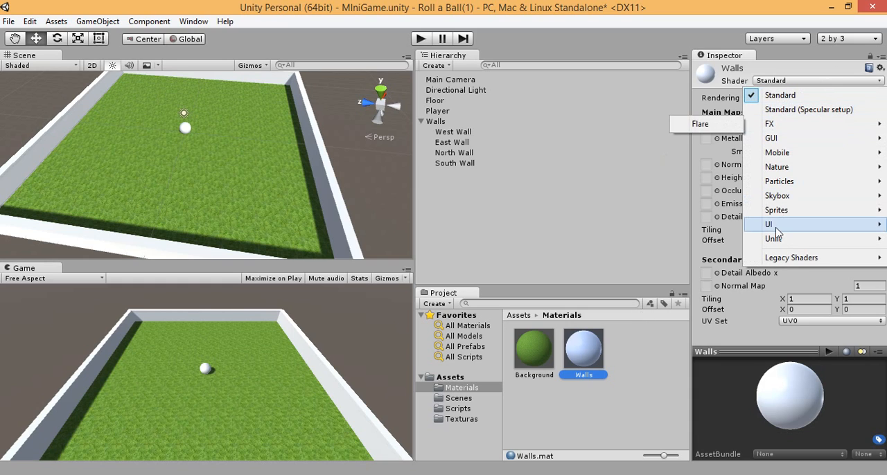
pyautogui.moveTo(773, 246)
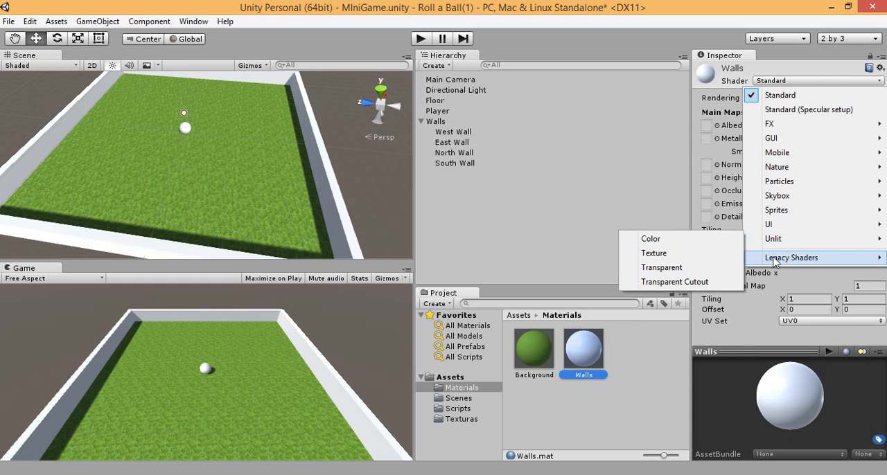
pyautogui.moveTo(774, 260)
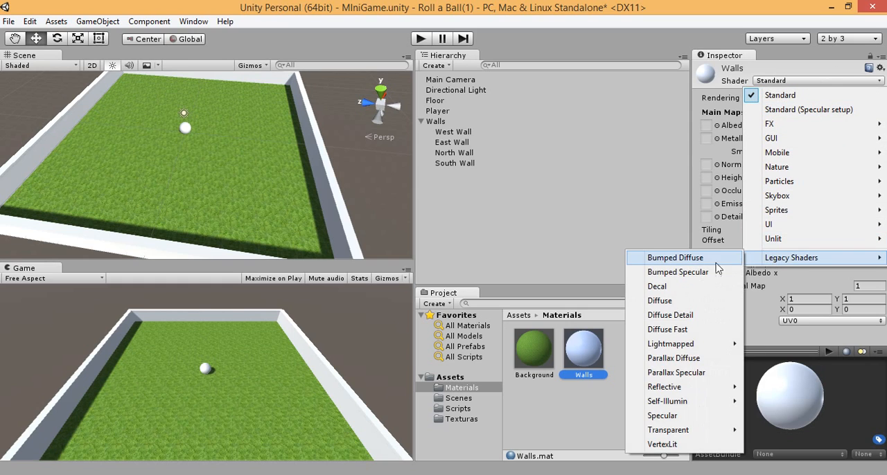
pyautogui.click(672, 302)
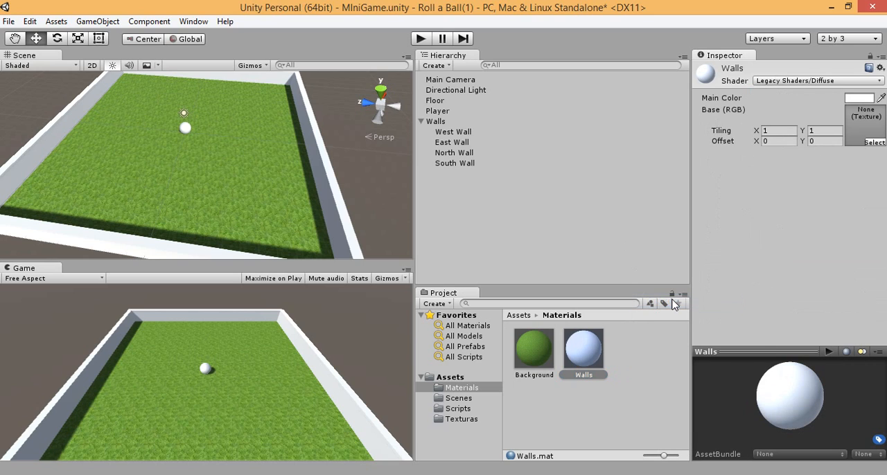
# Step: Assign the Ladrillo brick texture as the base texture of the Walls material
pyautogui.click(871, 142)
pyautogui.click(106, 95)
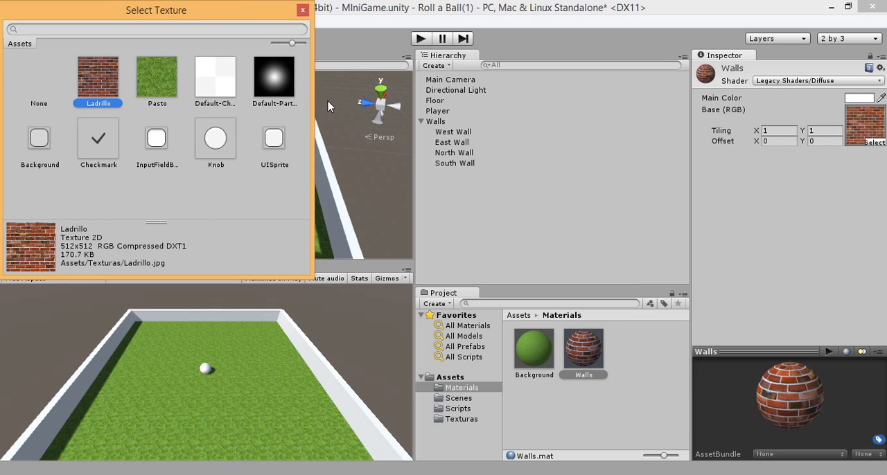
pyautogui.click(304, 11)
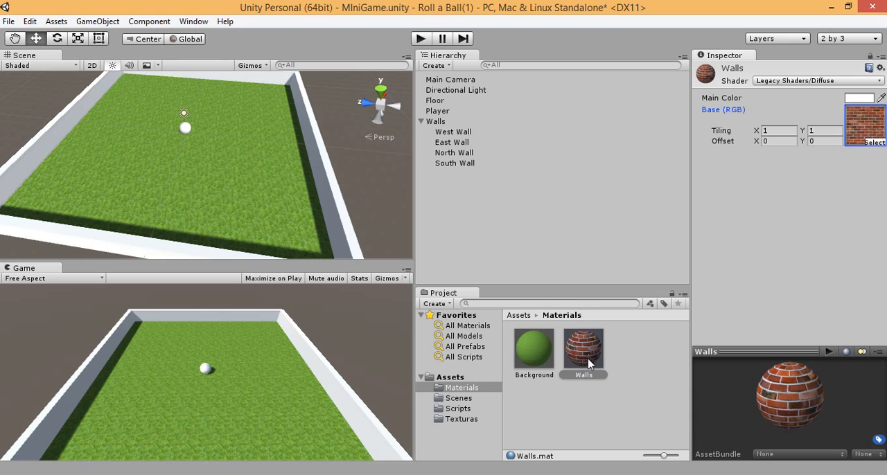
pyautogui.moveTo(588, 363)
pyautogui.mouseDown()
pyautogui.moveTo(563, 271)
pyautogui.moveTo(438, 119)
pyautogui.moveTo(560, 268)
pyautogui.moveTo(579, 362)
pyautogui.mouseUp()
pyautogui.click(616, 357)
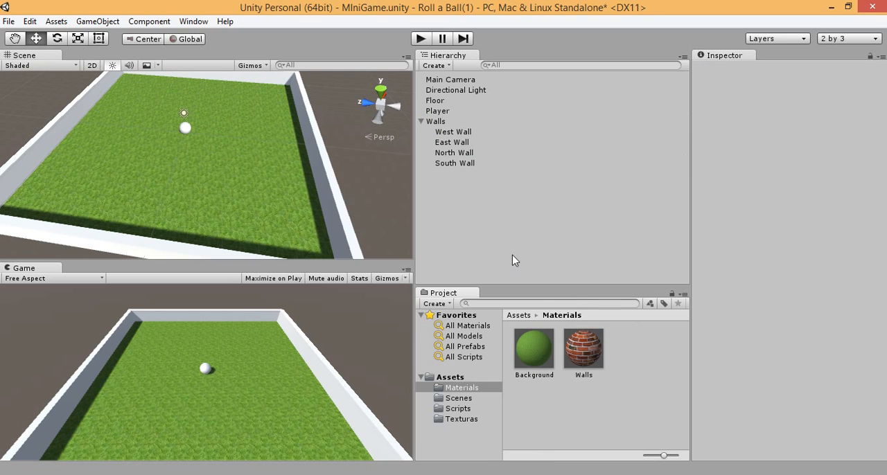
# Step: Apply the Walls material to the West, East, North and South walls
pyautogui.click(427, 122)
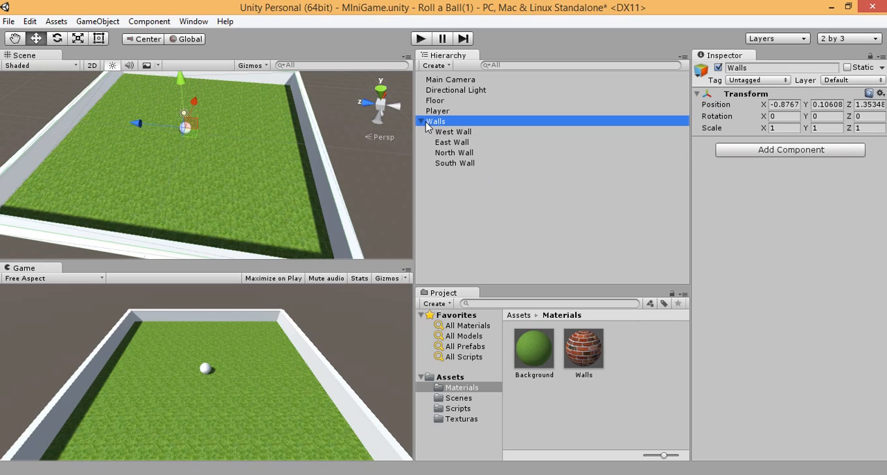
pyautogui.click(421, 122)
pyautogui.click(422, 122)
pyautogui.moveTo(582, 357); pyautogui.dragTo(460, 142)
pyautogui.moveTo(579, 353); pyautogui.dragTo(457, 159)
pyautogui.moveTo(498, 222); pyautogui.dragTo(501, 225)
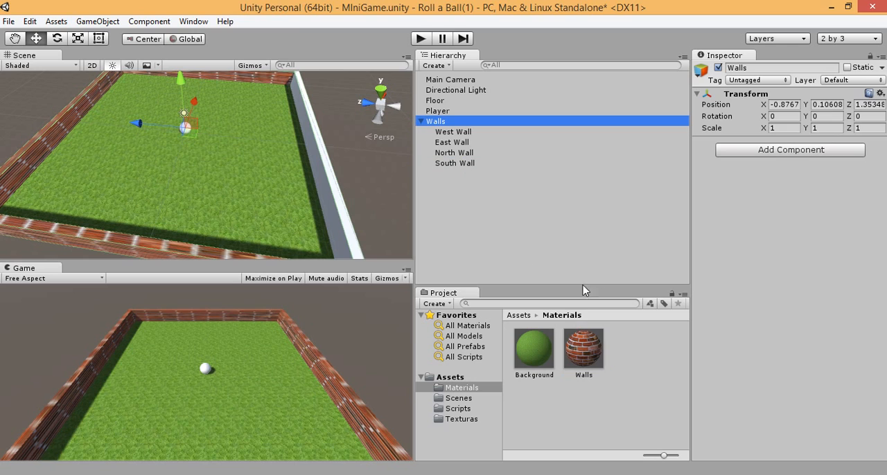
pyautogui.moveTo(587, 354); pyautogui.dragTo(461, 164)
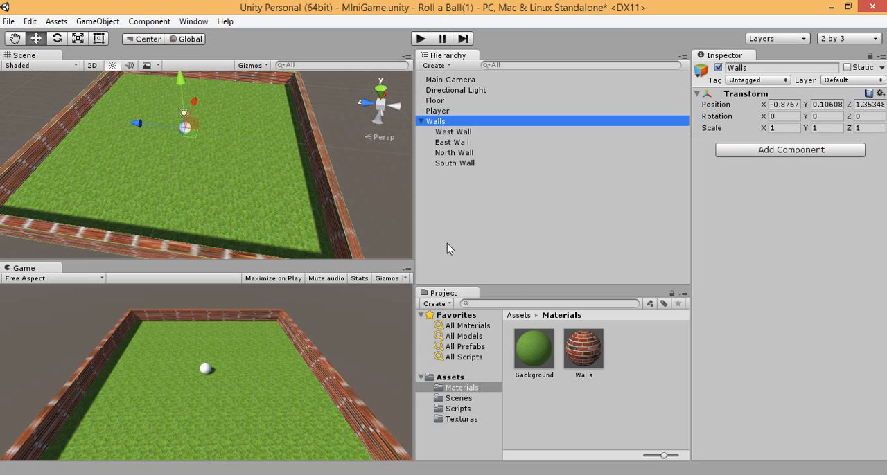
# Step: Set the Walls material's X tiling to 10 and collapse the Walls group in the object list
pyautogui.click(563, 340)
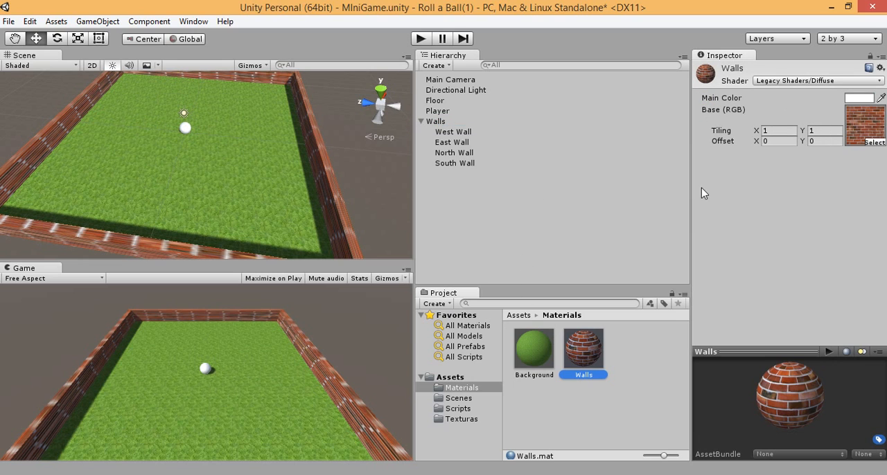
pyautogui.click(763, 131)
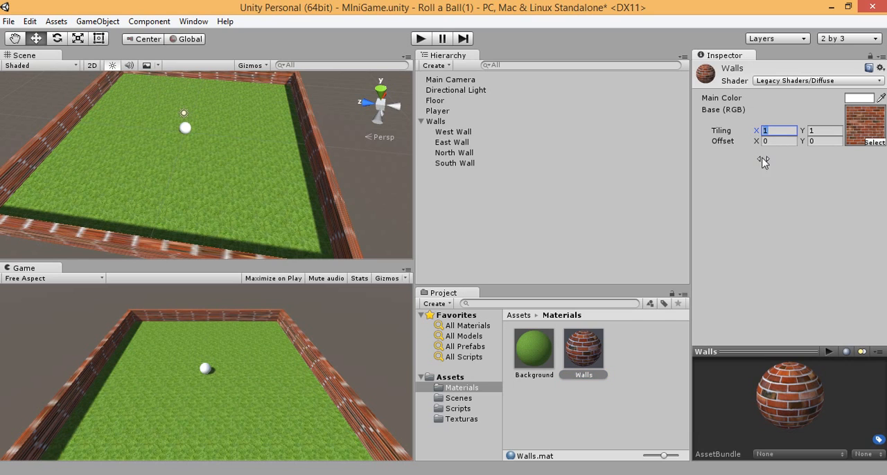
pyautogui.write('0')
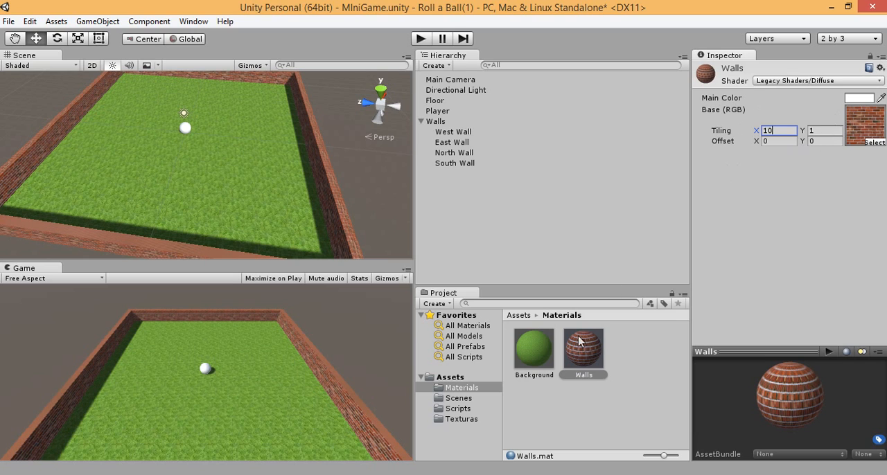
pyautogui.click(531, 362)
pyautogui.click(588, 361)
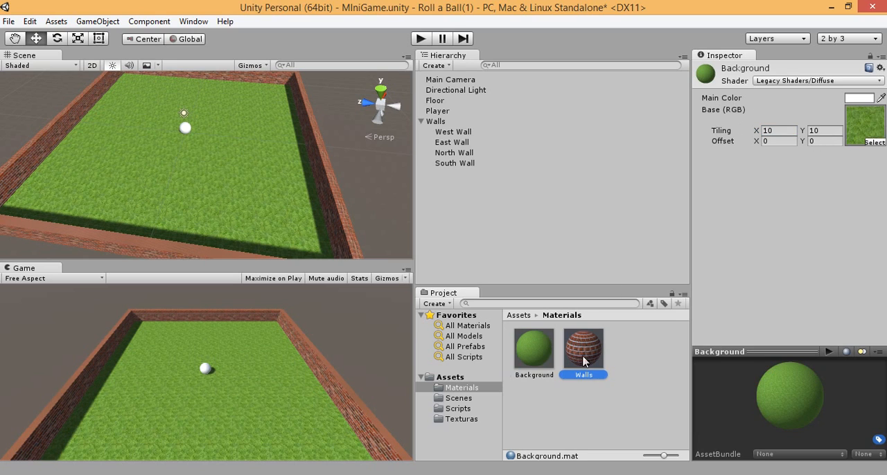
pyautogui.click(456, 143)
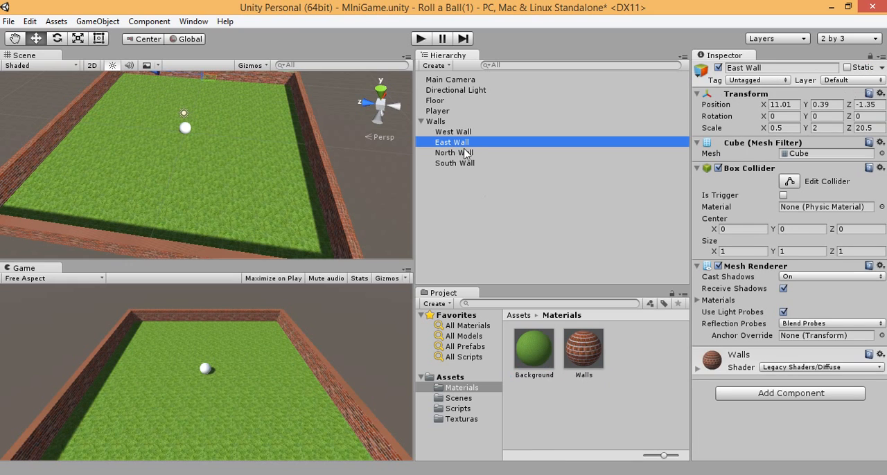
pyautogui.click(453, 131)
pyautogui.click(421, 121)
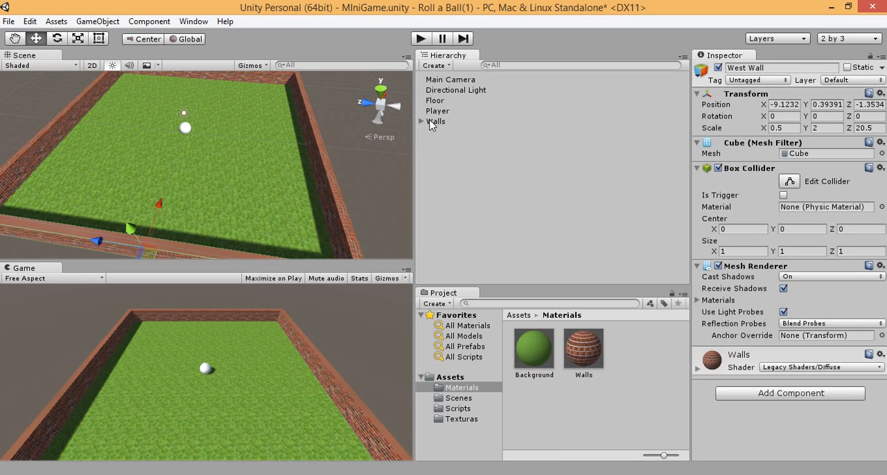
pyautogui.click(333, 474)
pyautogui.click(524, 317)
pyautogui.click(503, 323)
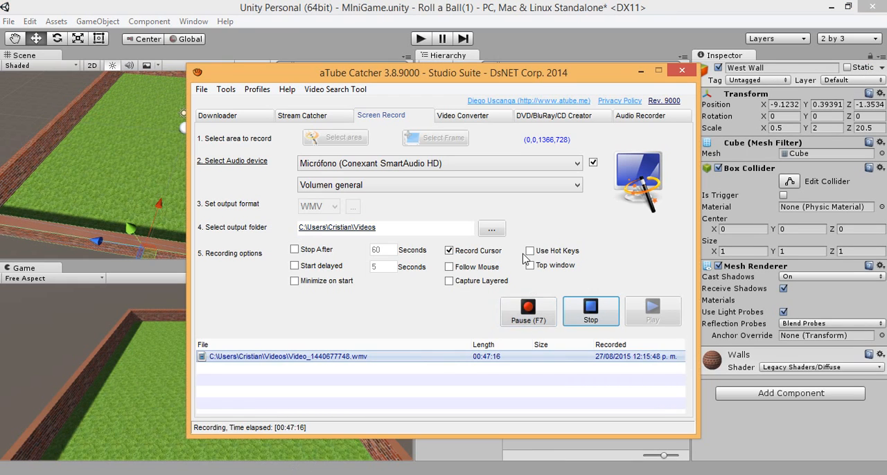
pyautogui.click(520, 3)
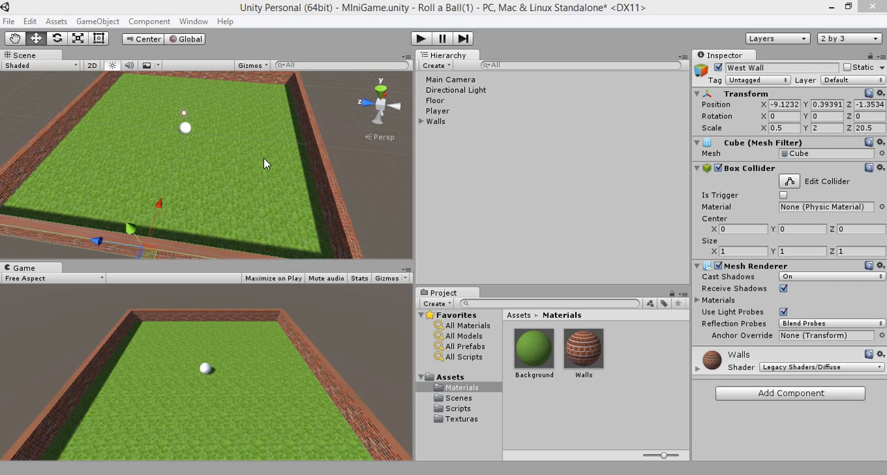
# Step: View the walled floor straight from above in the Scene view
pyautogui.keyDown('alt'); pyautogui.moveTo(219, 148); pyautogui.dragTo(178, 125); pyautogui.keyUp('alt')
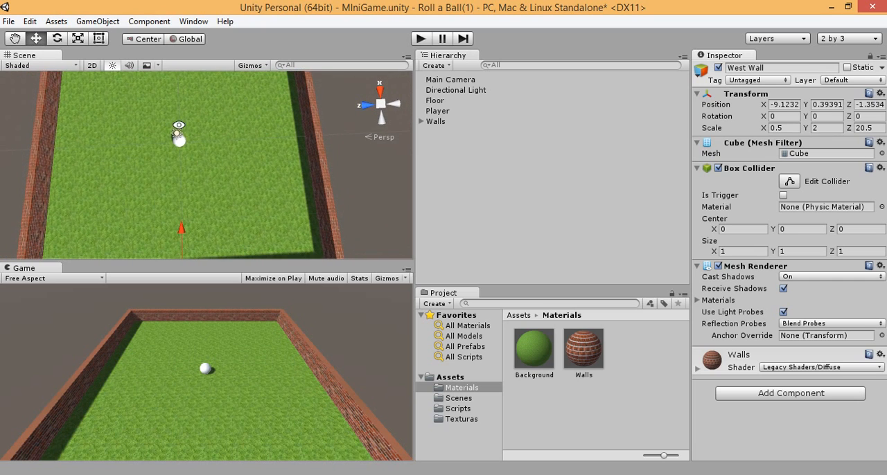
pyautogui.click(380, 88)
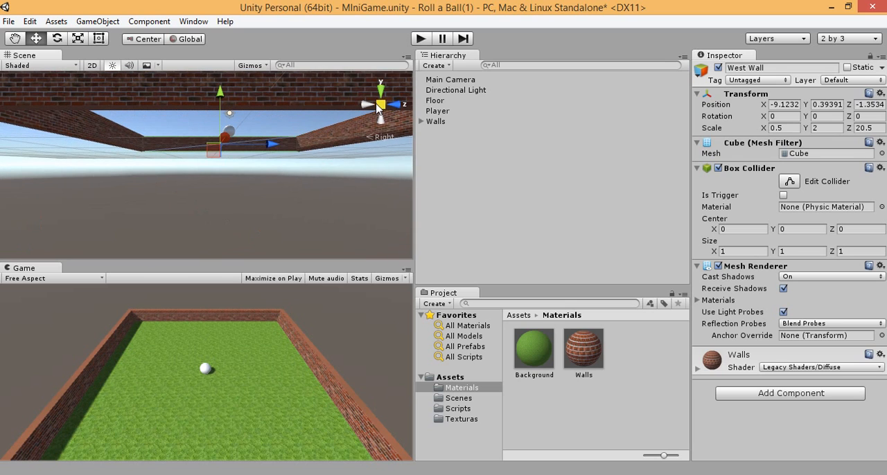
pyautogui.click(380, 120)
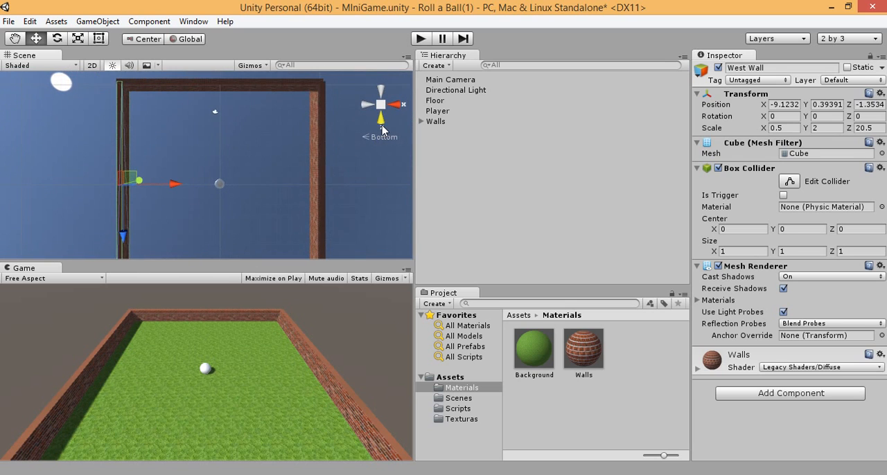
pyautogui.click(382, 126)
pyautogui.keyDown('alt'); pyautogui.moveTo(287, 142); pyautogui.dragTo(175, 284); pyautogui.keyUp('alt')
pyautogui.click(227, 220)
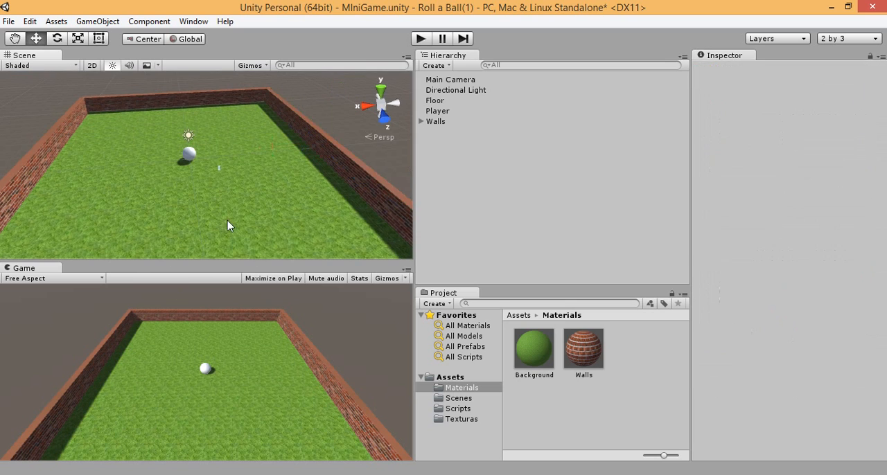
pyautogui.click(382, 125)
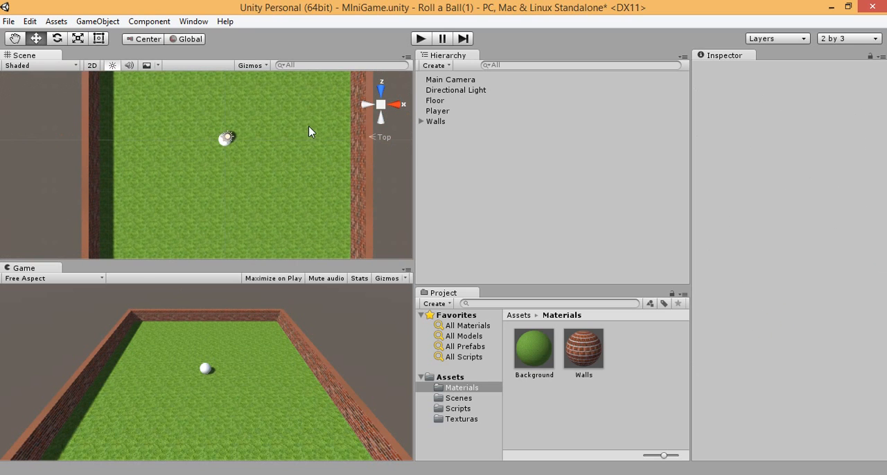
pyautogui.scroll(-3, 286, 139)
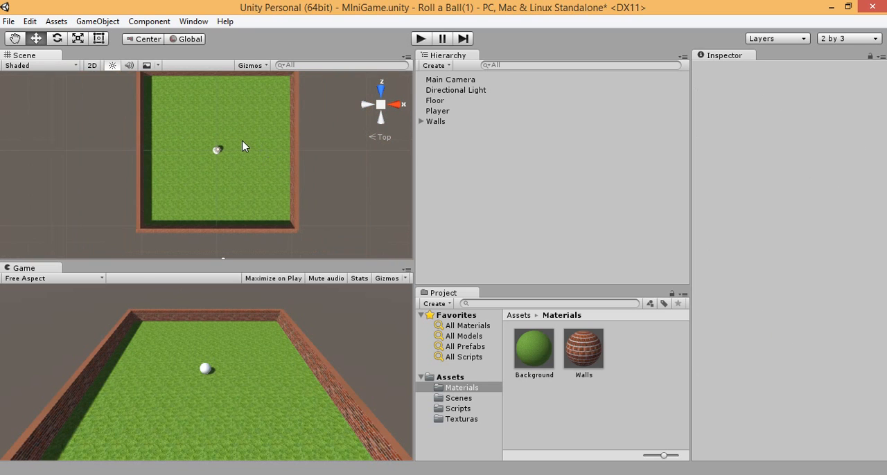
pyautogui.scroll(-1, 241, 141)
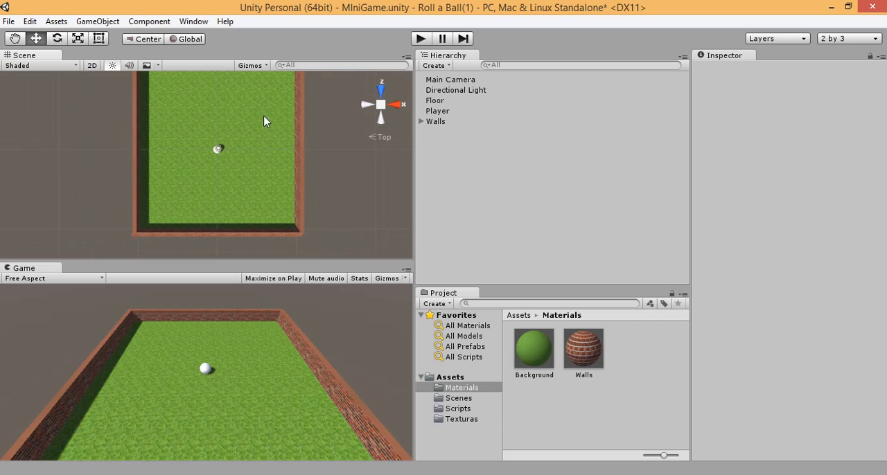
# Step: Add a 3D cube to the scene
pyautogui.click(447, 66)
pyautogui.moveTo(483, 111)
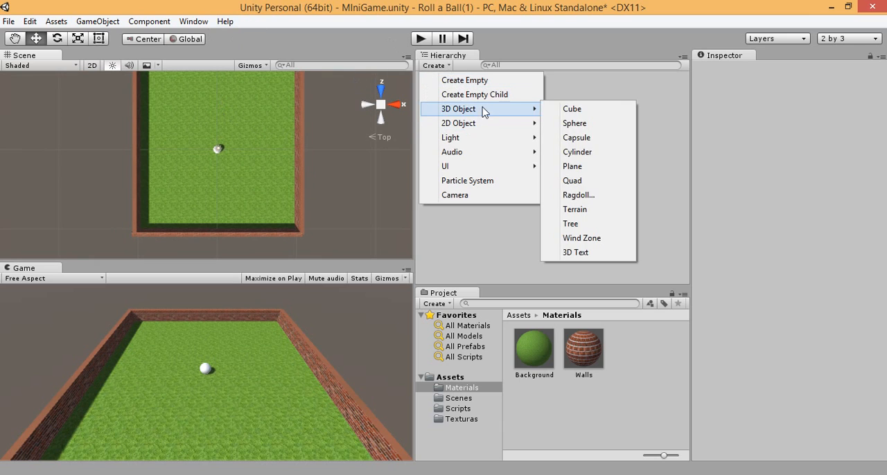
pyautogui.click(567, 109)
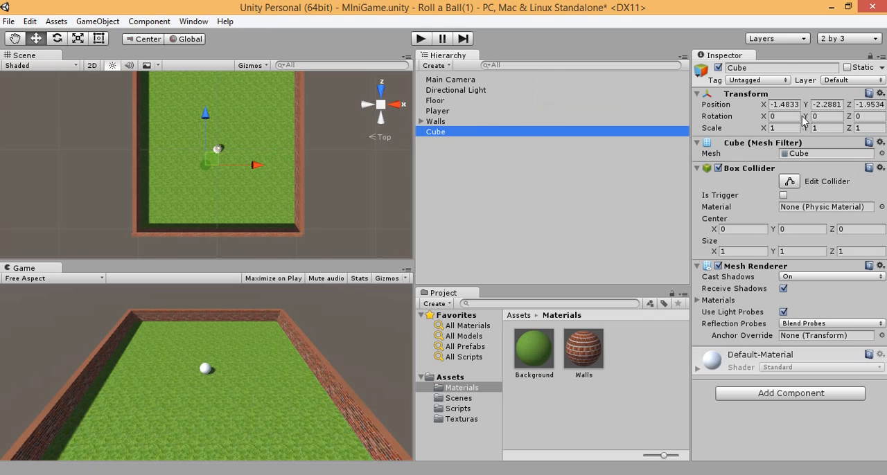
# Step: Scale the new cube to 0.5 on the X, Y and Z axes
pyautogui.click(779, 129)
pyautogui.write('0.')
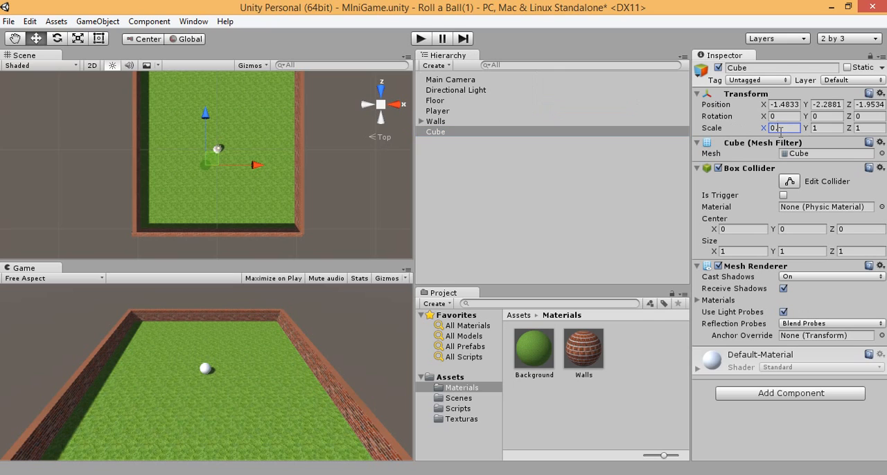
pyautogui.write('5')
pyautogui.click(827, 129)
pyautogui.write('0.5')
pyautogui.click(869, 128)
pyautogui.write('0.')
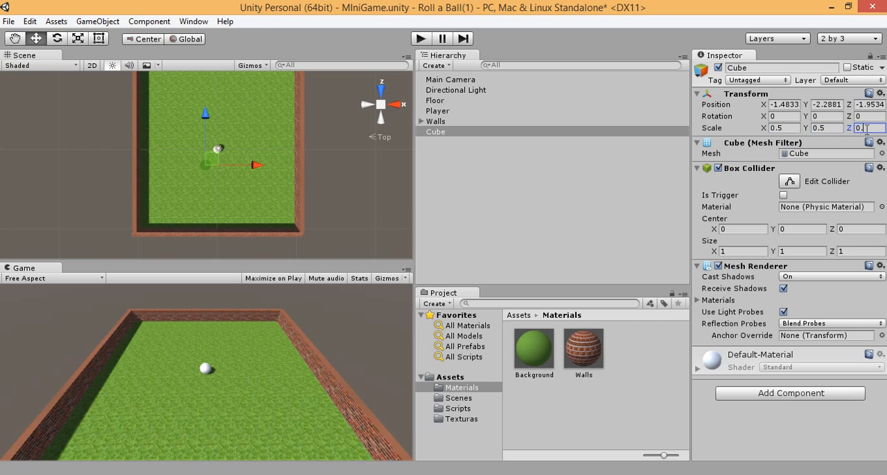
pyautogui.write('5')
# Step: Position the cube at X 0, Y 0.5, Z 0
pyautogui.click(836, 107)
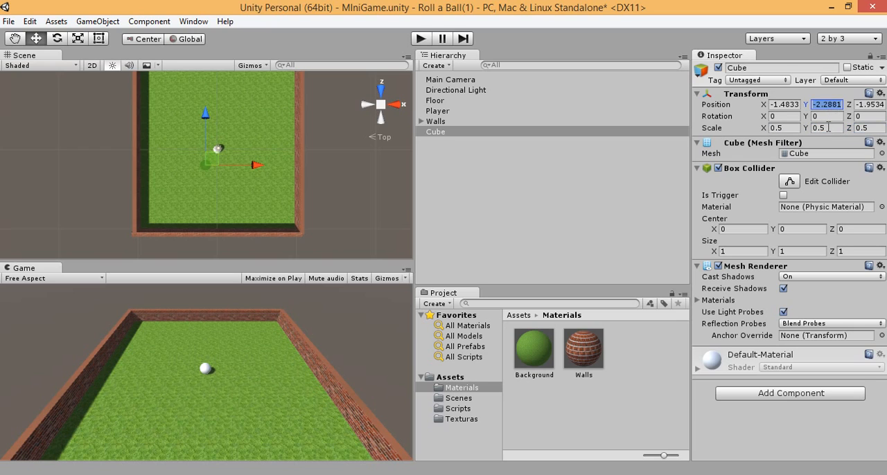
pyautogui.write('0.5')
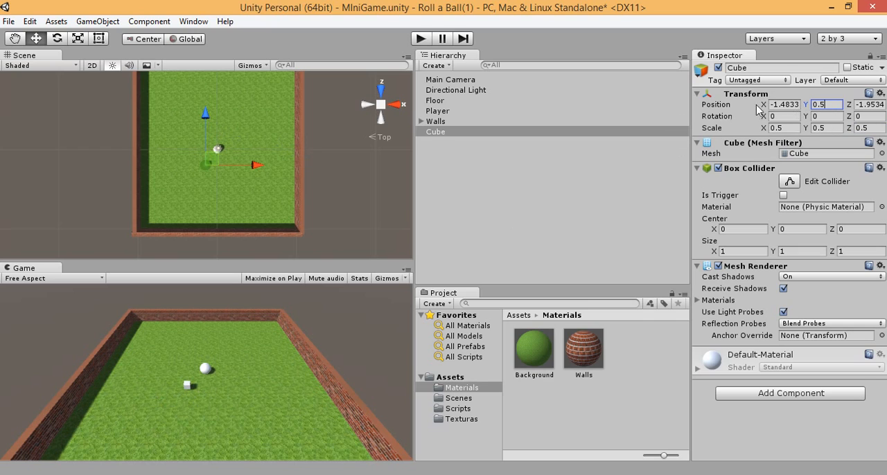
pyautogui.click(783, 105)
pyautogui.write('0')
pyautogui.press('Tab')
pyautogui.press('Tab')
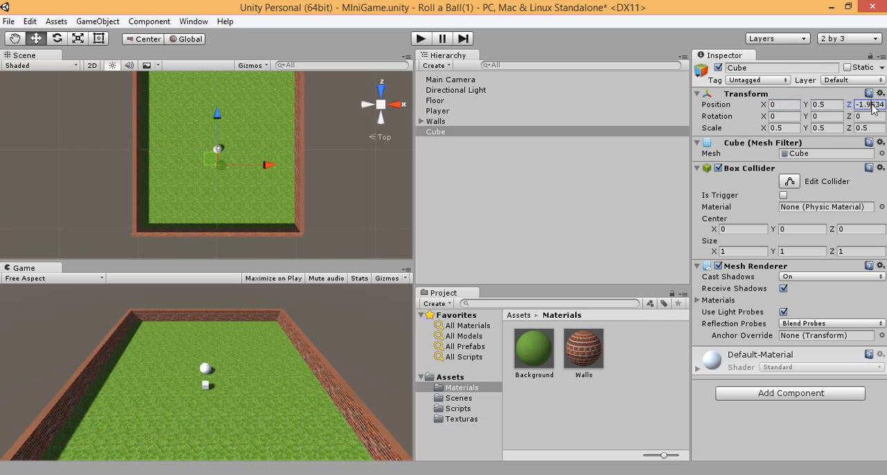
pyautogui.write('0')
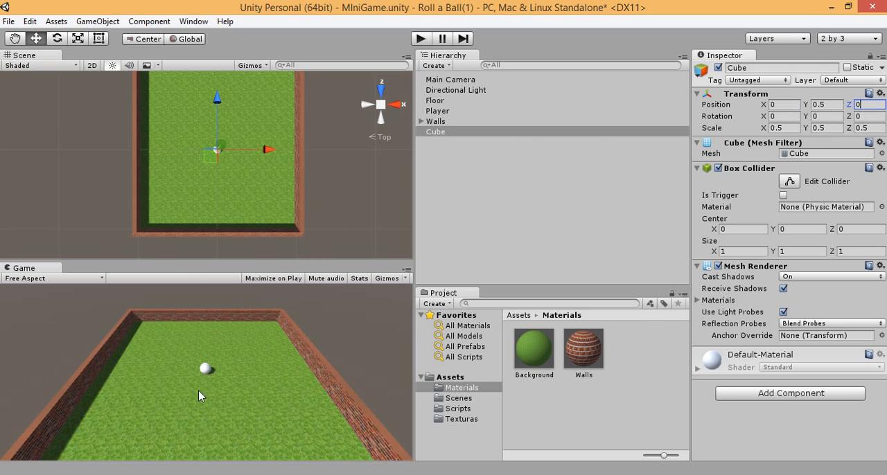
# Step: Deactivate the Player object and get a close perspective view of the cube in the Scene view
pyautogui.click(437, 111)
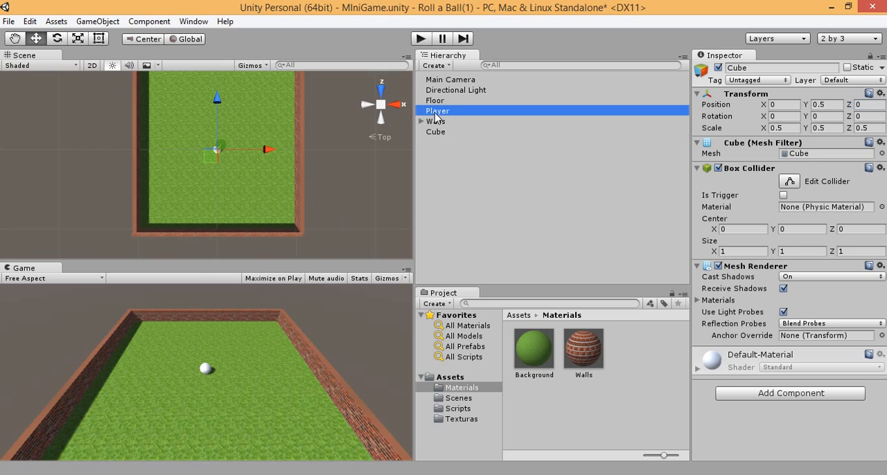
pyautogui.click(718, 67)
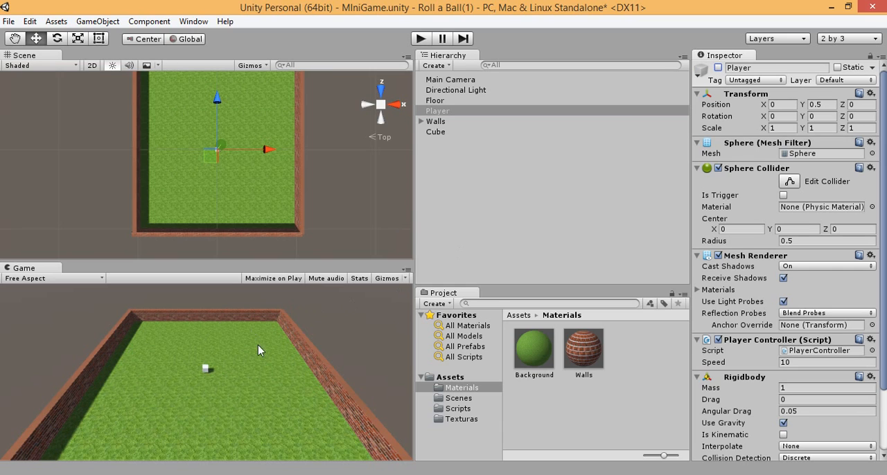
pyautogui.keyDown('alt'); pyautogui.moveTo(307, 191); pyautogui.dragTo(321, 2); pyautogui.keyUp('alt')
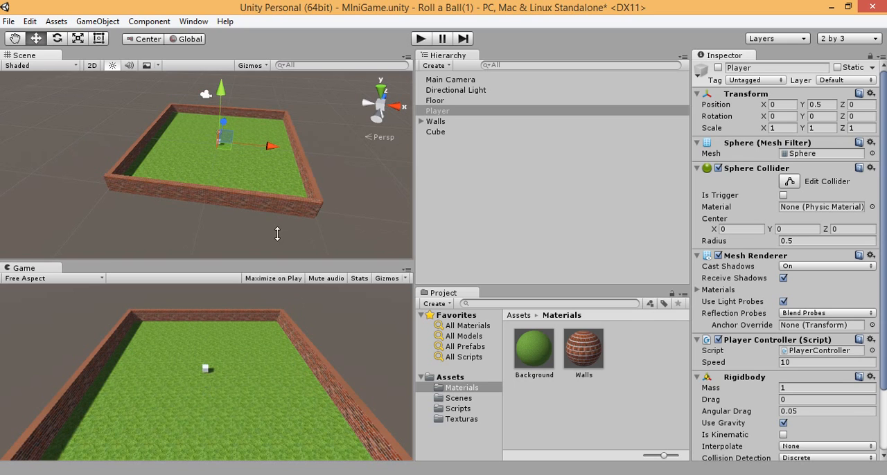
pyautogui.scroll(6, 277, 234)
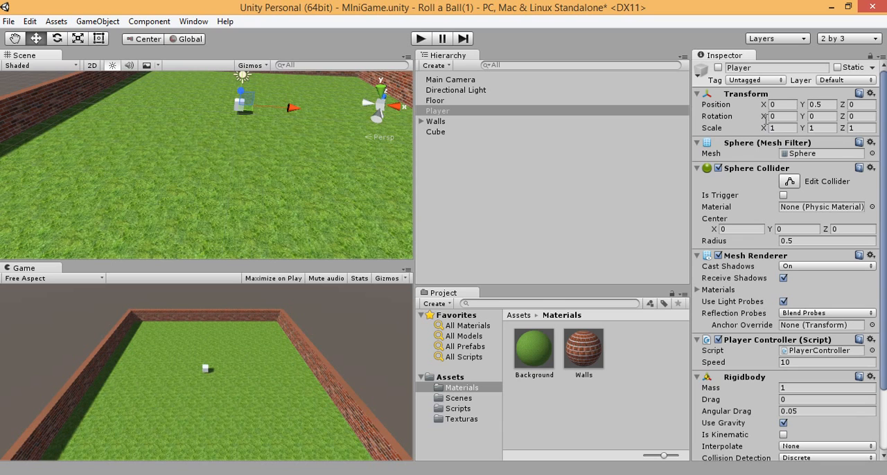
pyautogui.scroll(6, 276, 104)
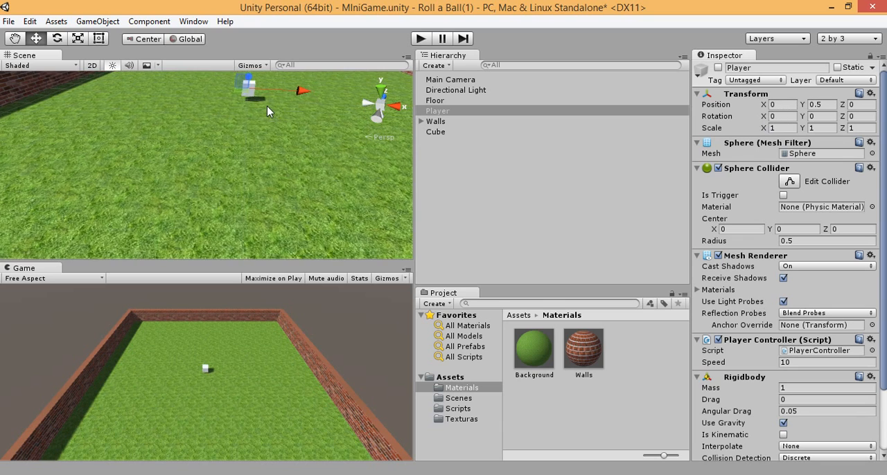
pyautogui.scroll(-5, 276, 104)
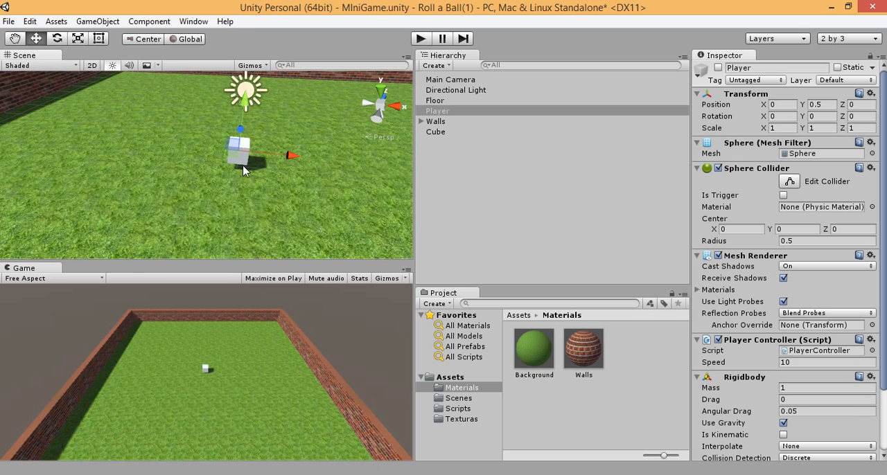
pyautogui.click(777, 117)
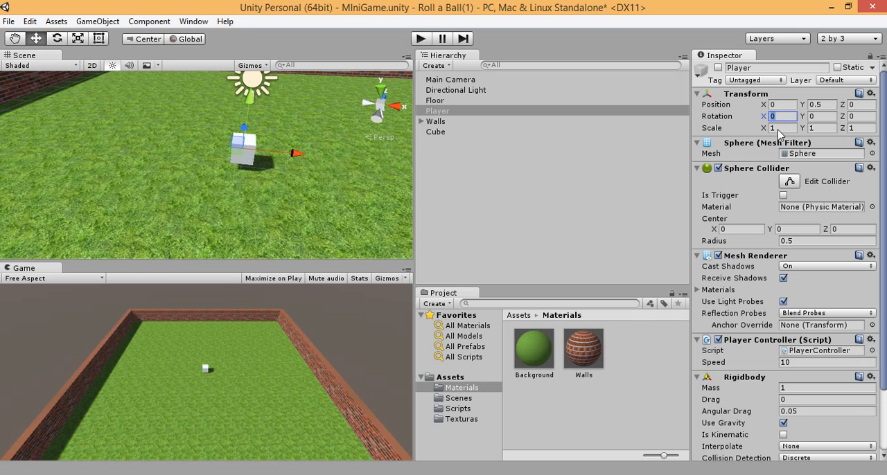
pyautogui.write('45')
pyautogui.click(822, 116)
pyautogui.write('45')
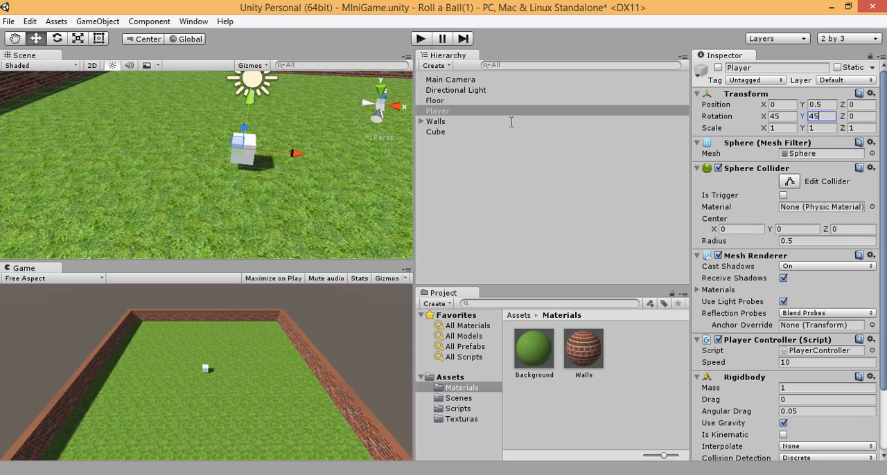
pyautogui.press('BackSpace')
pyautogui.press('BackSpace')
pyautogui.write('0')
pyautogui.click(785, 116)
pyautogui.write('0')
# Step: Rotate the cube to 45 degrees on the X, Y and Z axes
pyautogui.click(440, 132)
pyautogui.click(776, 118)
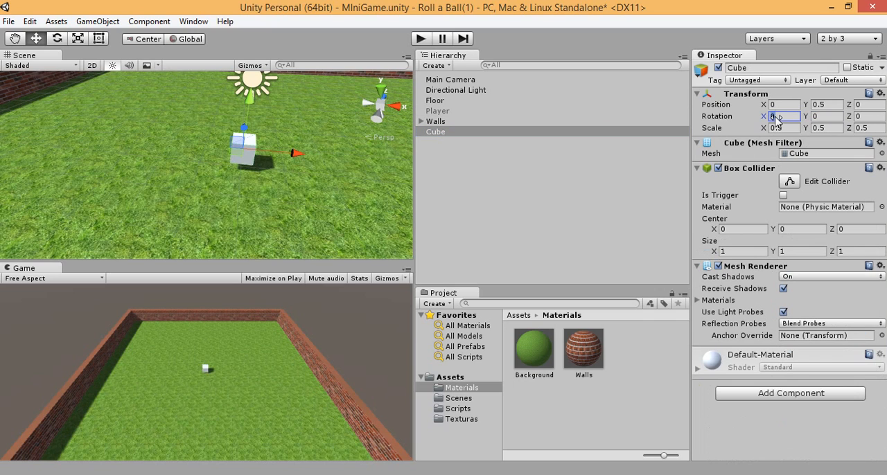
pyautogui.write('45')
pyautogui.click(828, 116)
pyautogui.write('45')
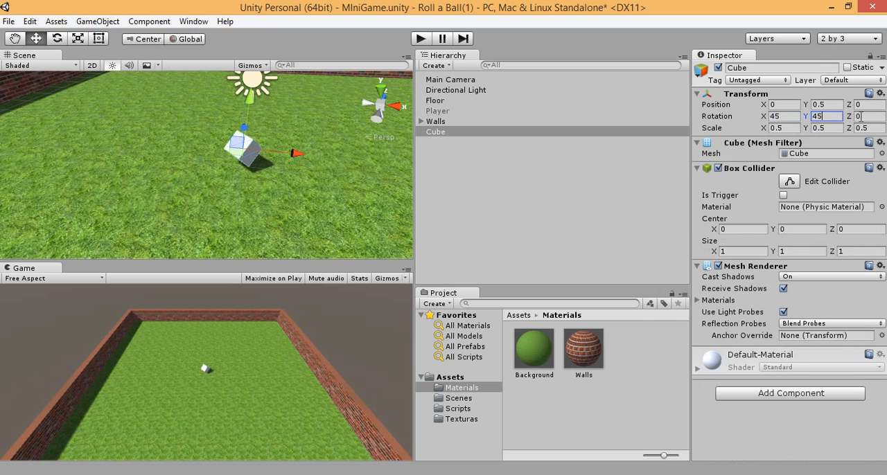
pyautogui.click(860, 117)
pyautogui.write('45')
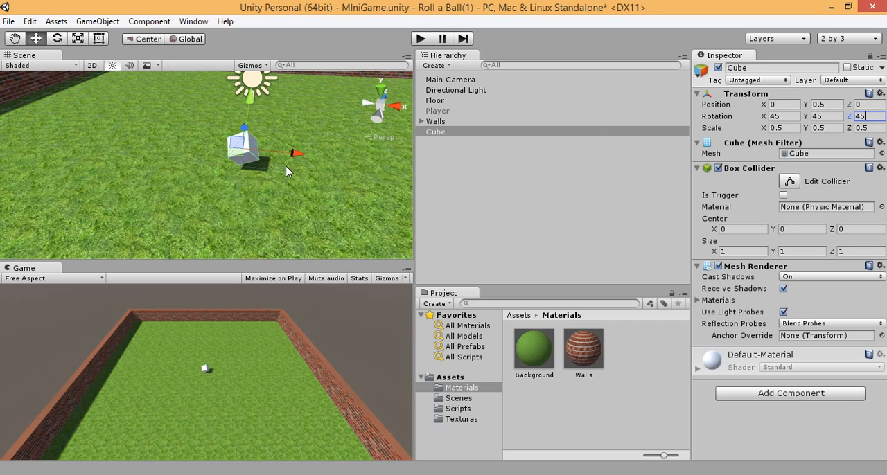
pyautogui.keyDown('alt'); pyautogui.moveTo(311, 178); pyautogui.dragTo(300, 119); pyautogui.keyUp('alt')
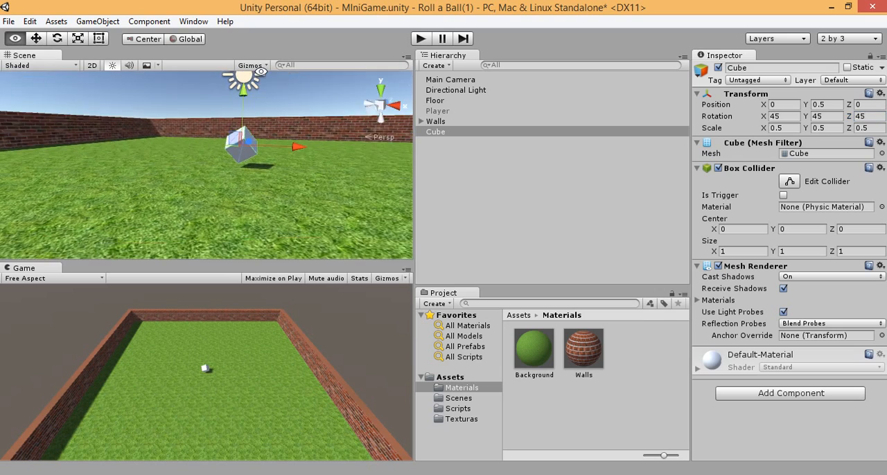
pyautogui.keyDown('alt'); pyautogui.moveTo(260, 72); pyautogui.dragTo(220, 127); pyautogui.keyUp('alt')
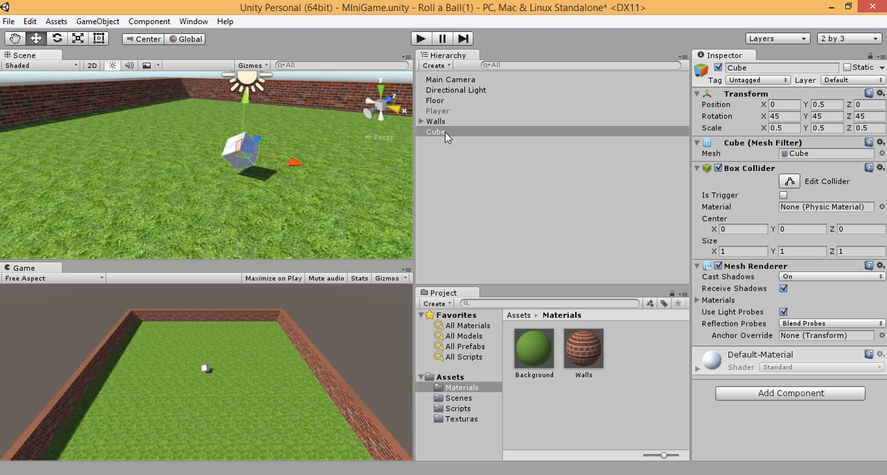
# Step: Create a new C# script named Rotation and attach it to the cube
pyautogui.click(460, 409)
pyautogui.click(804, 393)
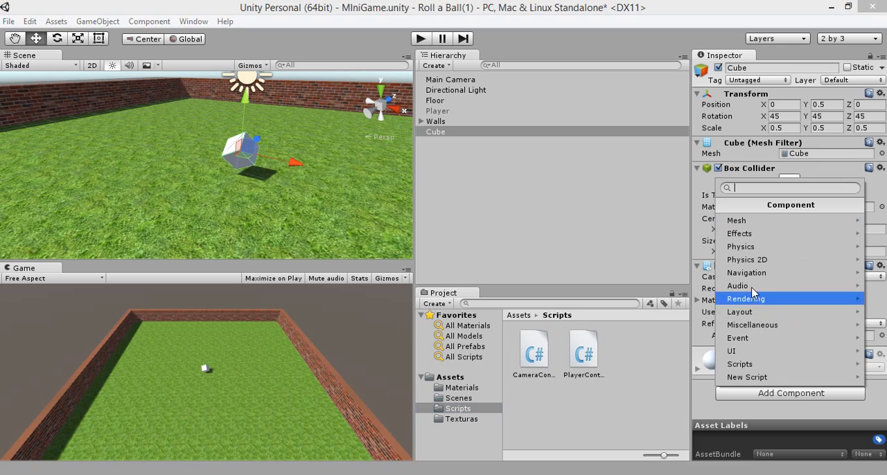
pyautogui.click(760, 364)
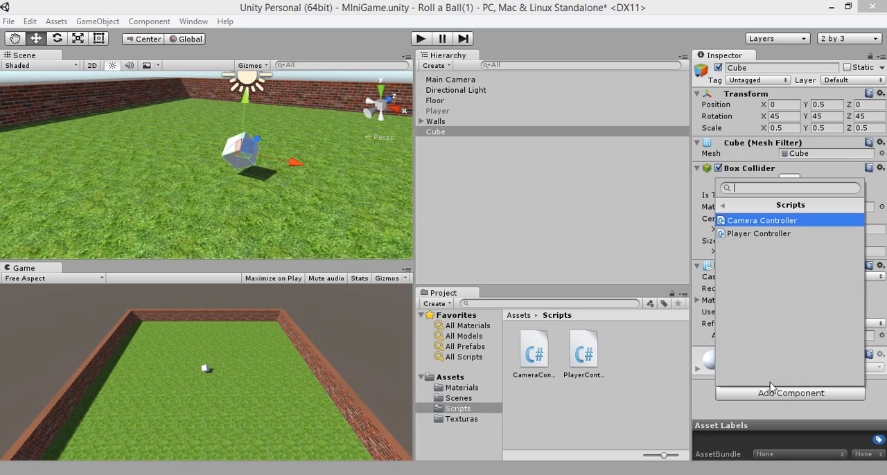
pyautogui.click(775, 392)
pyautogui.click(779, 394)
pyautogui.click(775, 381)
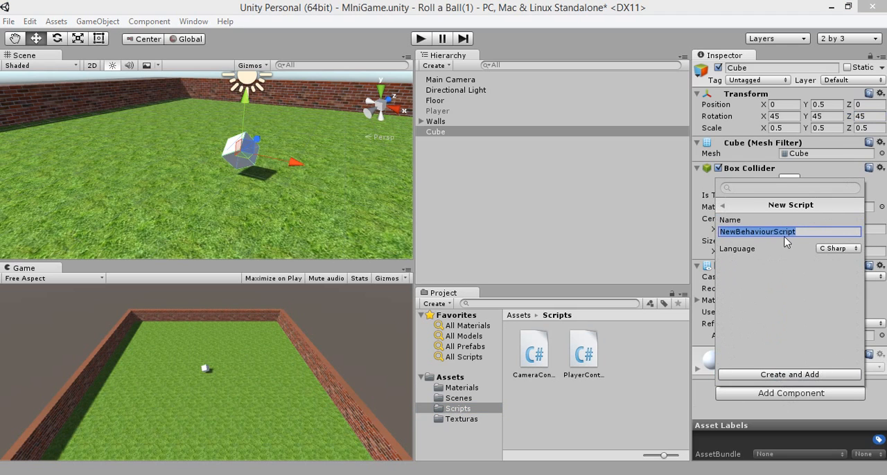
pyautogui.write('Rotation')
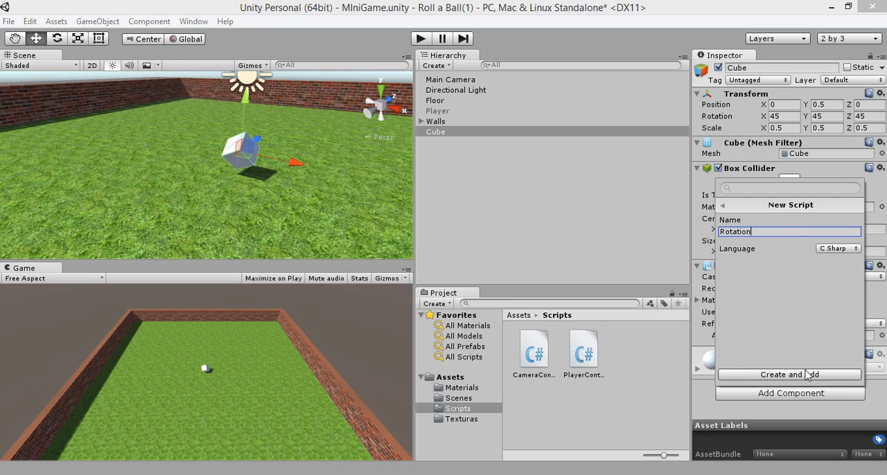
pyautogui.click(806, 375)
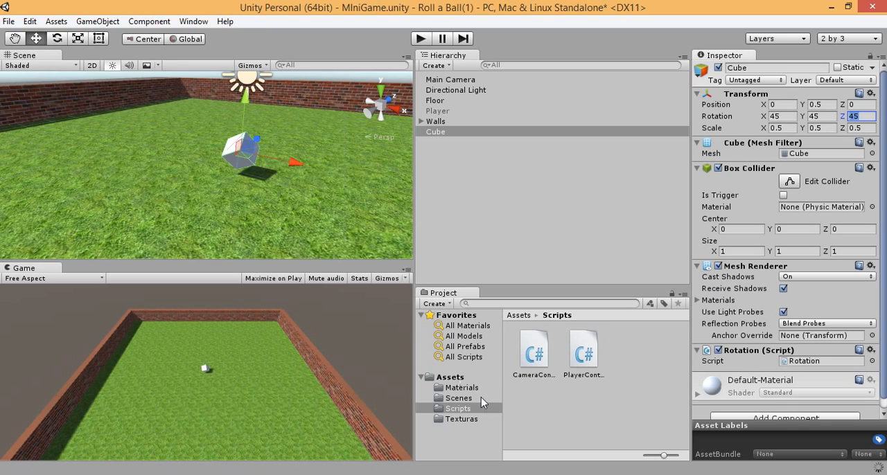
# Step: Move the Rotation script from the Assets root into the Scripts folder and open that folder
pyautogui.click(451, 378)
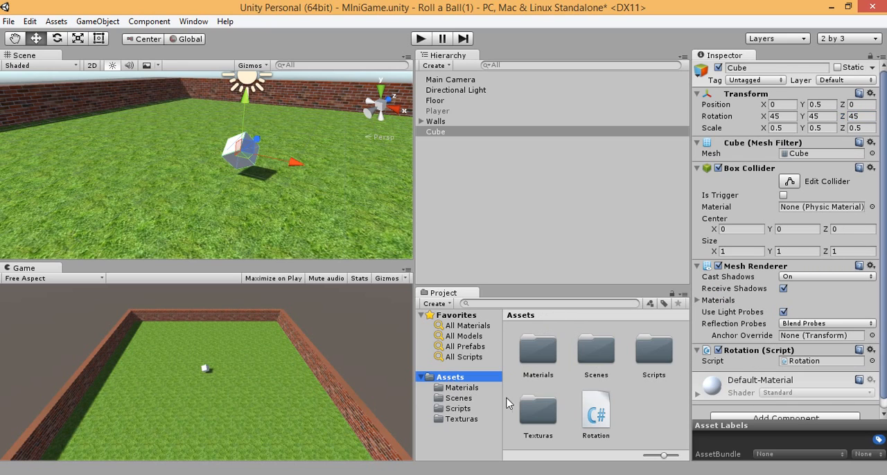
pyautogui.moveTo(592, 415); pyautogui.dragTo(655, 361)
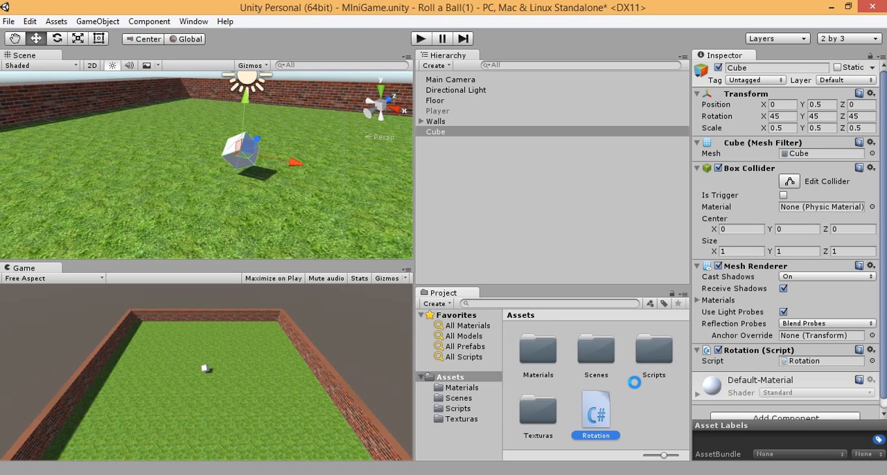
pyautogui.doubleClick(654, 353)
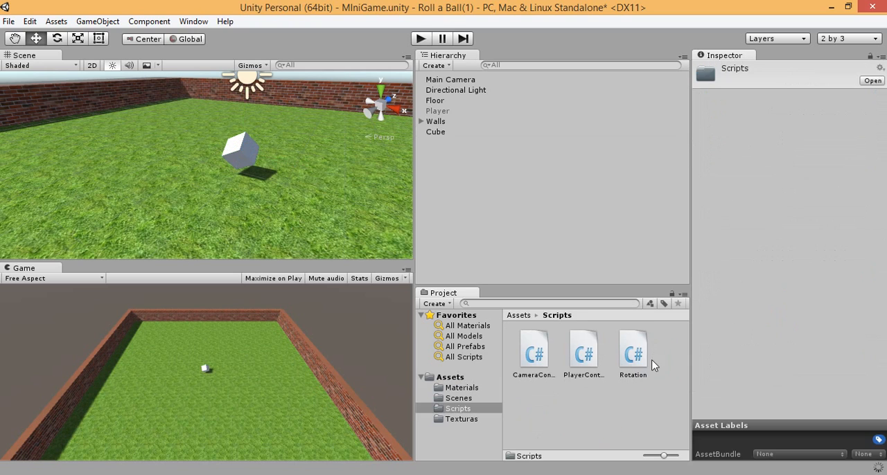
# Step: Open the Rotation script in a maximized MonoDevelop window and remove its Start method with the initialization comment
pyautogui.click(631, 360)
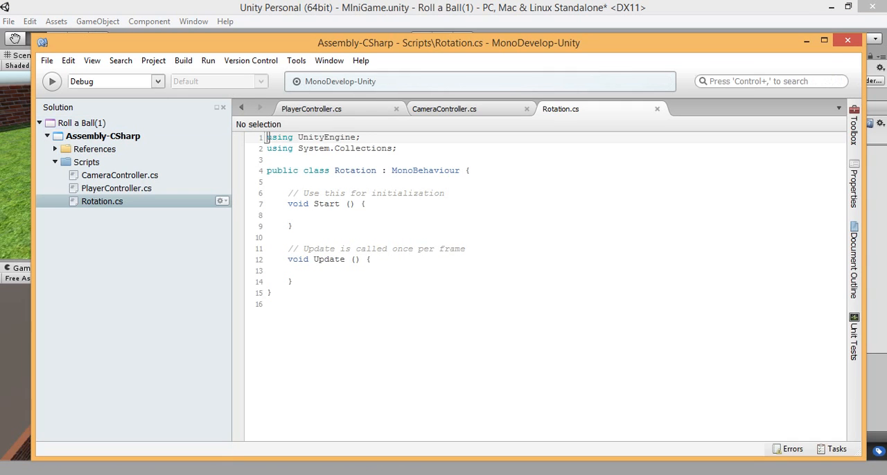
pyautogui.click(824, 40)
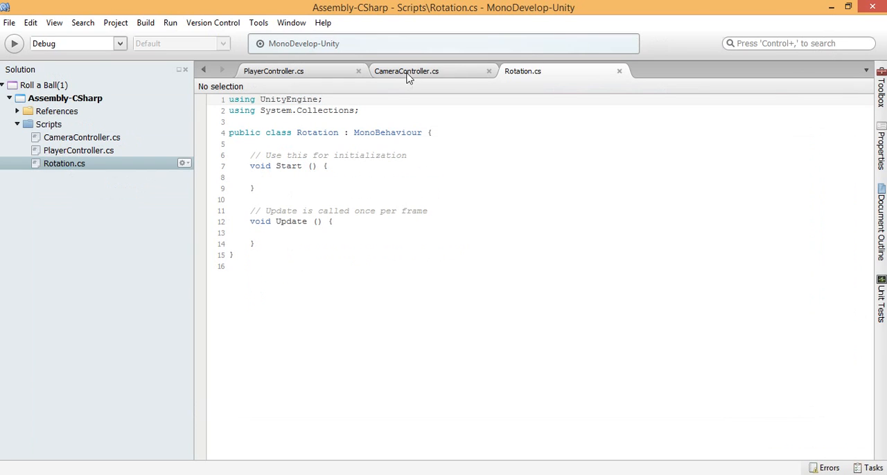
pyautogui.moveTo(255, 188); pyautogui.dragTo(252, 156)
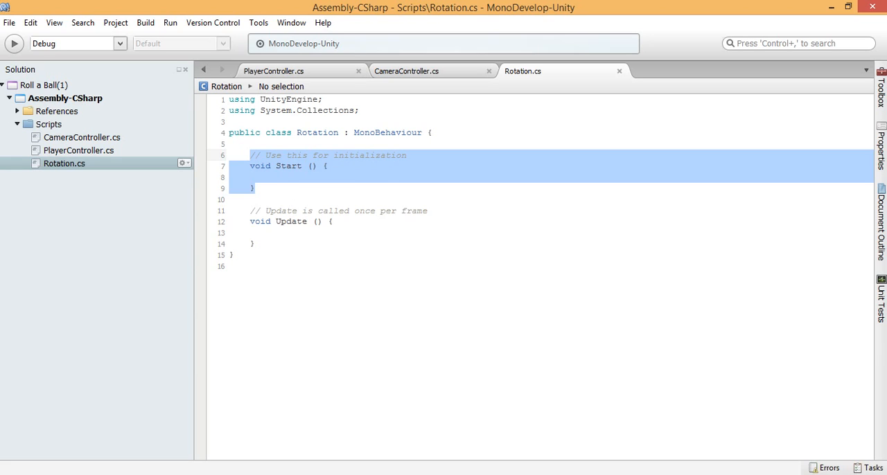
pyautogui.press('Delete')
pyautogui.press('BackSpace')
pyautogui.press('BackSpace')
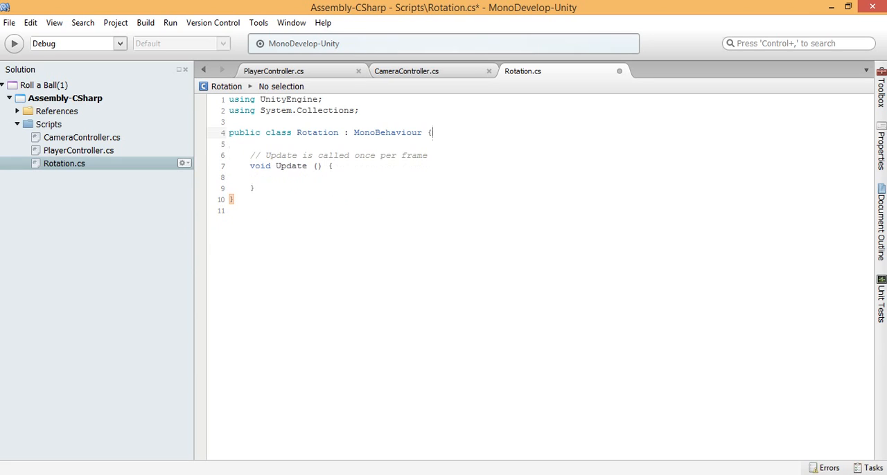
# Step: Add an empty transform.Rotate () call, ended with a semicolon, inside the Update method
pyautogui.press('Down')
pyautogui.press('Down')
pyautogui.press('Down')
pyautogui.press('Down')
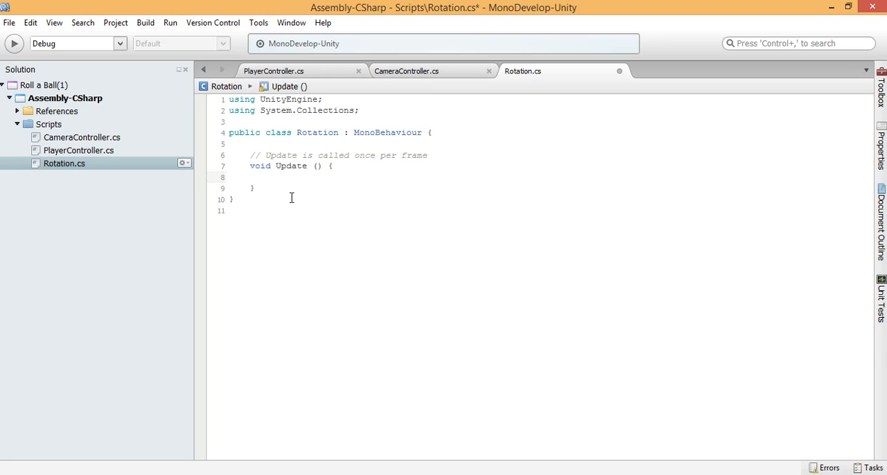
pyautogui.write('tra')
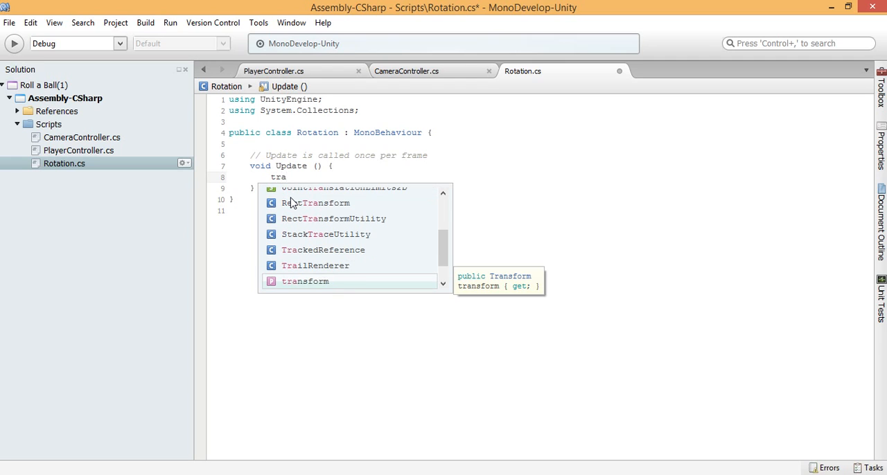
pyautogui.press('Return')
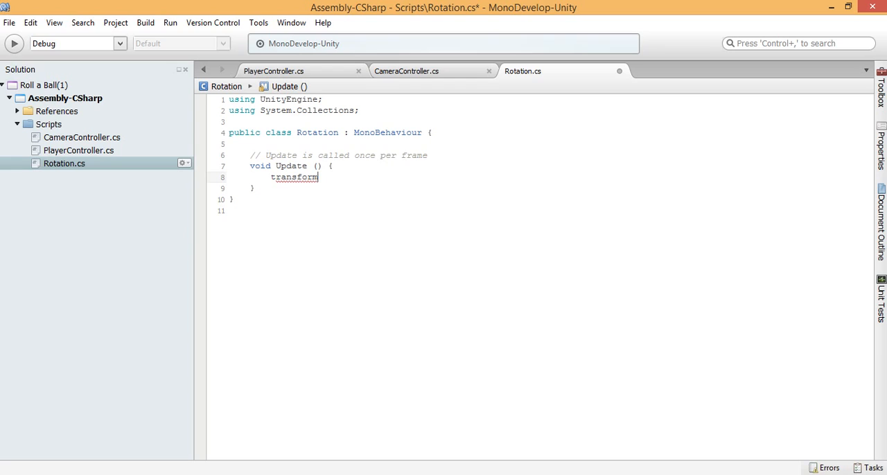
pyautogui.write('.ro')
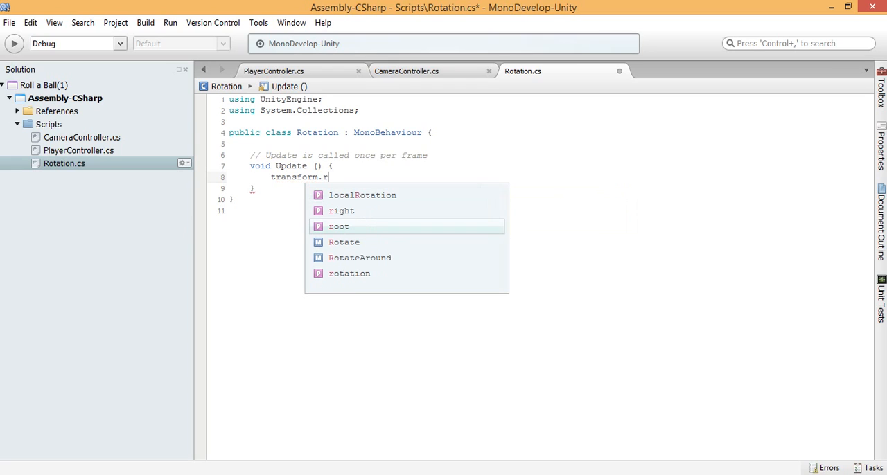
pyautogui.press('Return')
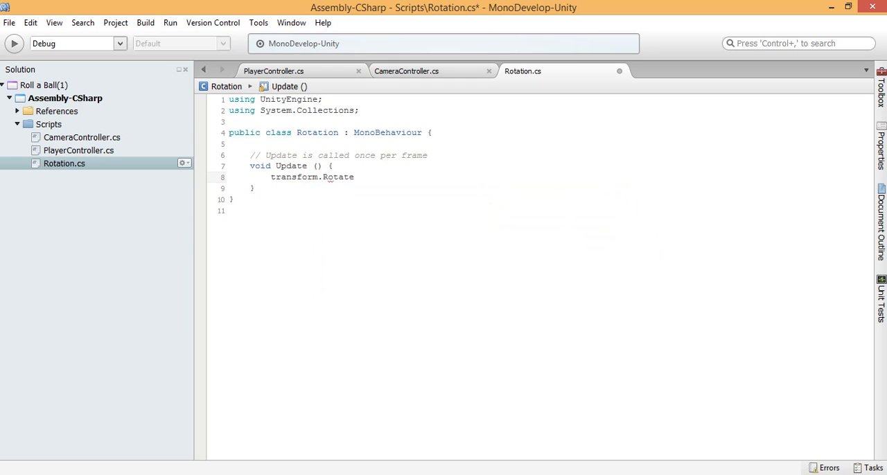
pyautogui.write('()')
pyautogui.write(';')
pyautogui.write('new vec')
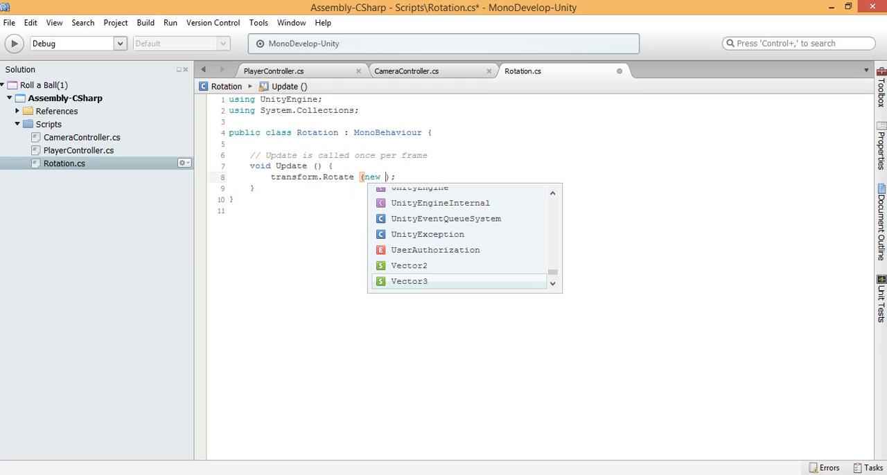
# Step: Pass new Vector3(15, 30, 45) as the argument of the transform.Rotate call
pyautogui.press('Down')
pyautogui.press('Return')
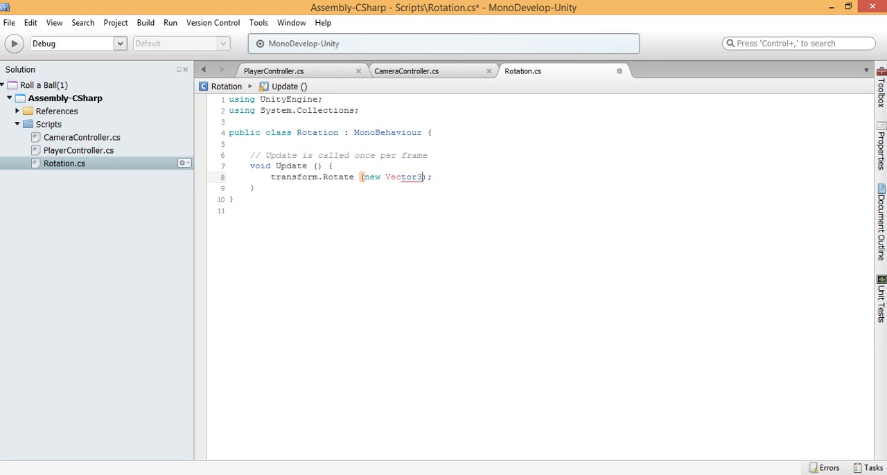
pyautogui.write('(')
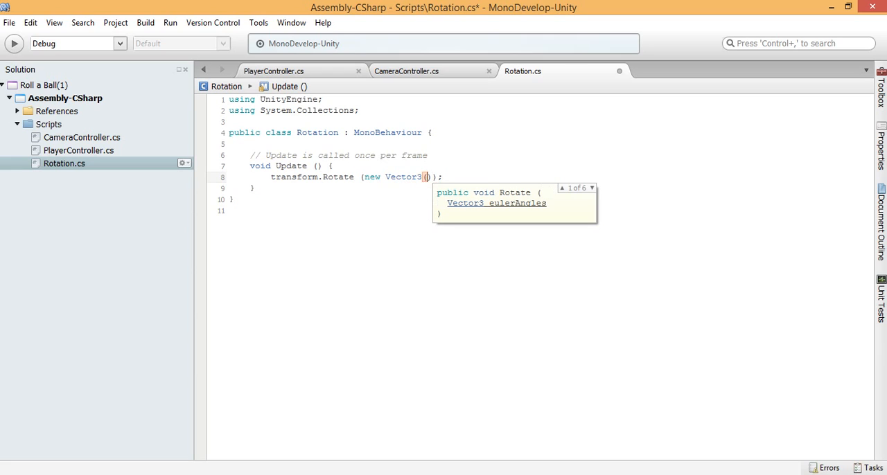
pyautogui.write('15,')
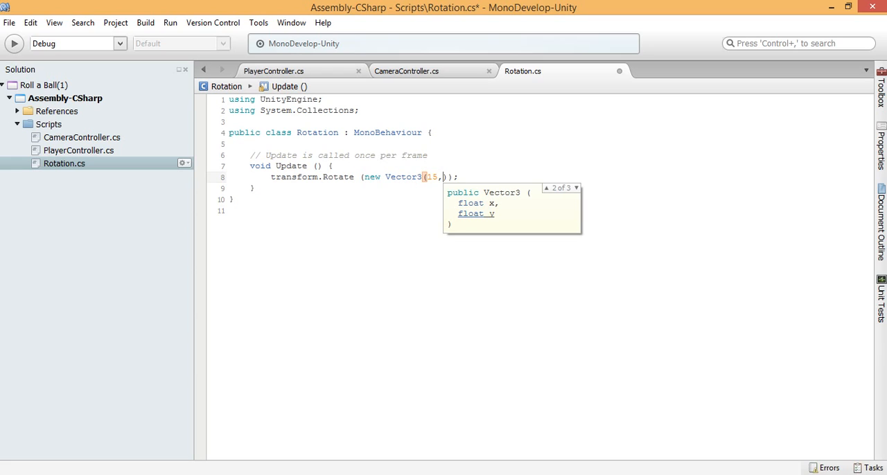
pyautogui.write(' 30, 45')
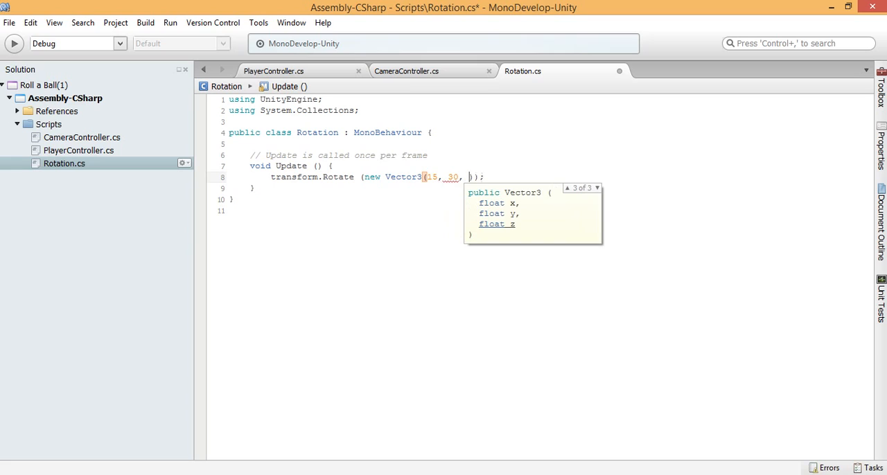
pyautogui.write(')')
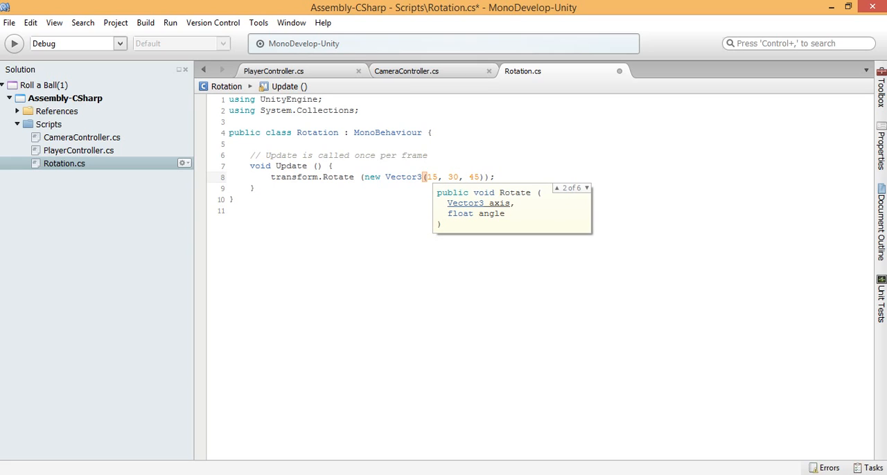
pyautogui.write(' * ')
pyautogui.write('Time')
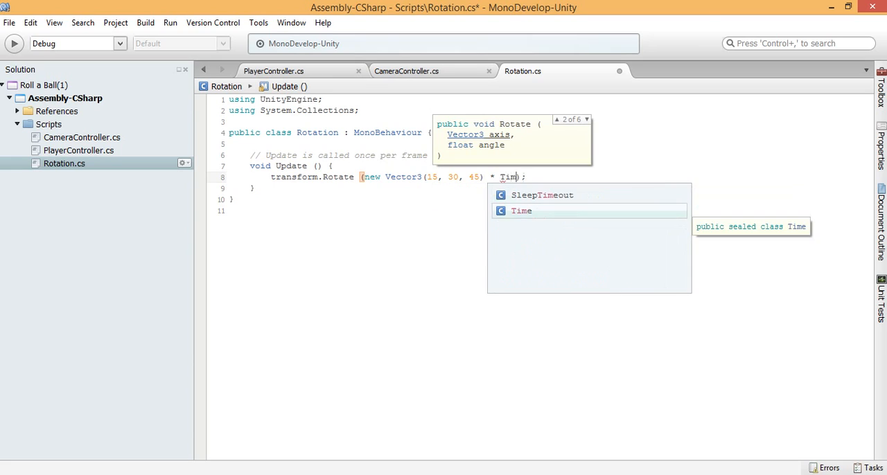
pyautogui.write('.')
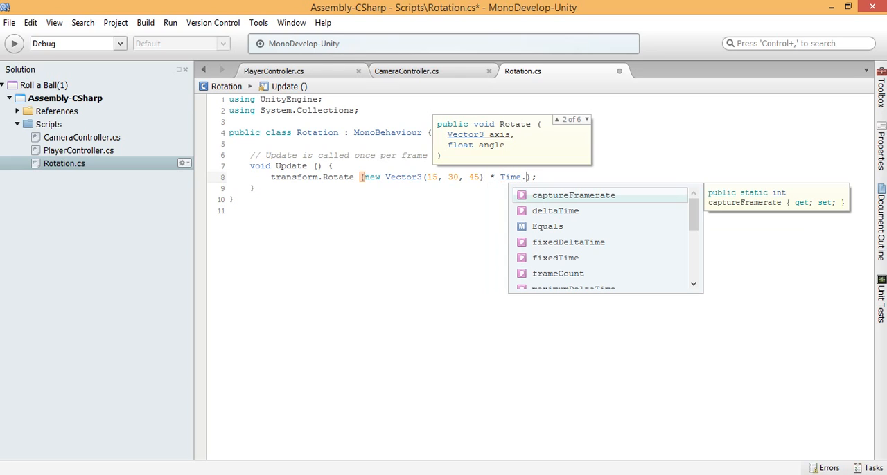
# Step: Multiply the Vector3 in the transform.Rotate call by Time.deltaTime and save the Rotation script
pyautogui.press('Down')
pyautogui.press('Return')
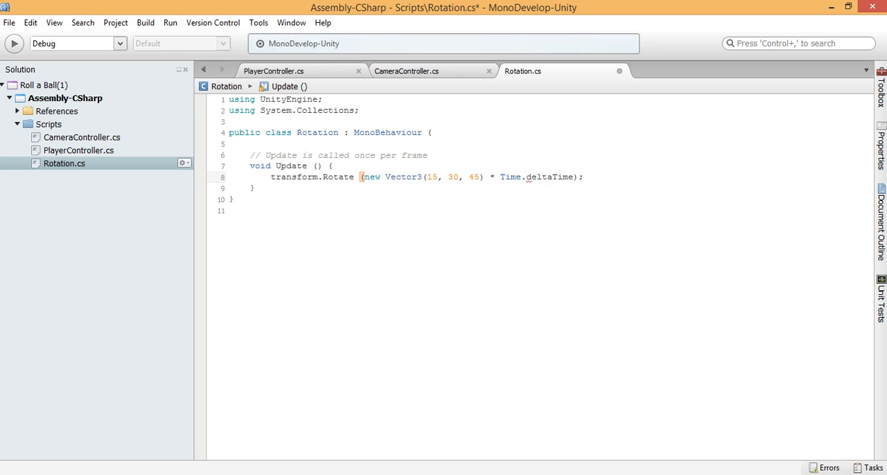
pyautogui.hotkey('ctrl', 's')
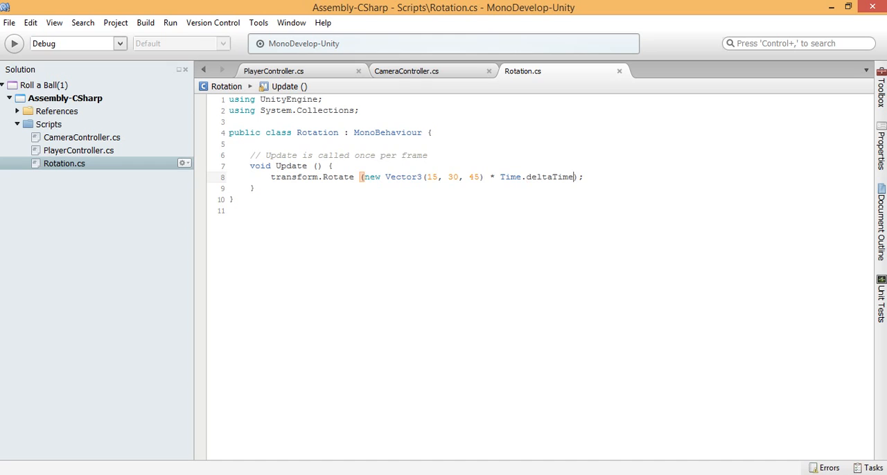
# Step: Switch to Unity, run the game to check the cube's rotation, and stop it
pyautogui.hotkey('alt', 'Tab')
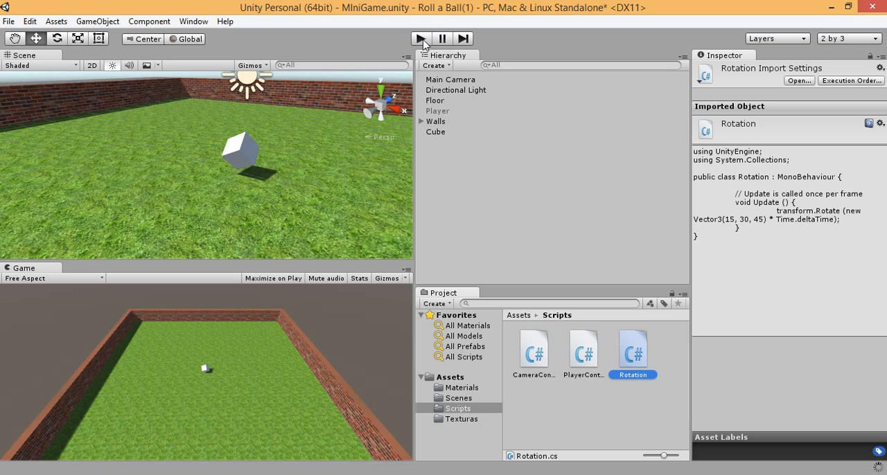
pyautogui.click(422, 39)
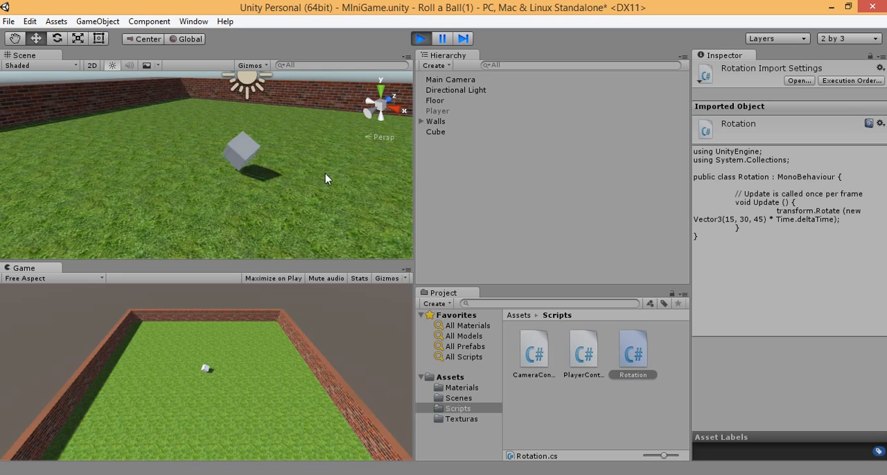
pyautogui.click(420, 40)
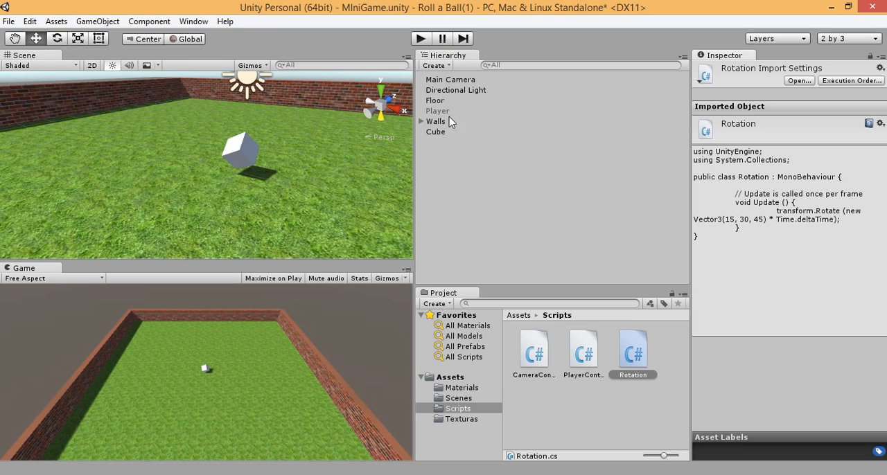
# Step: Rename the Cube object in the scene as Pick Up
pyautogui.click(441, 132)
pyautogui.click(381, 90)
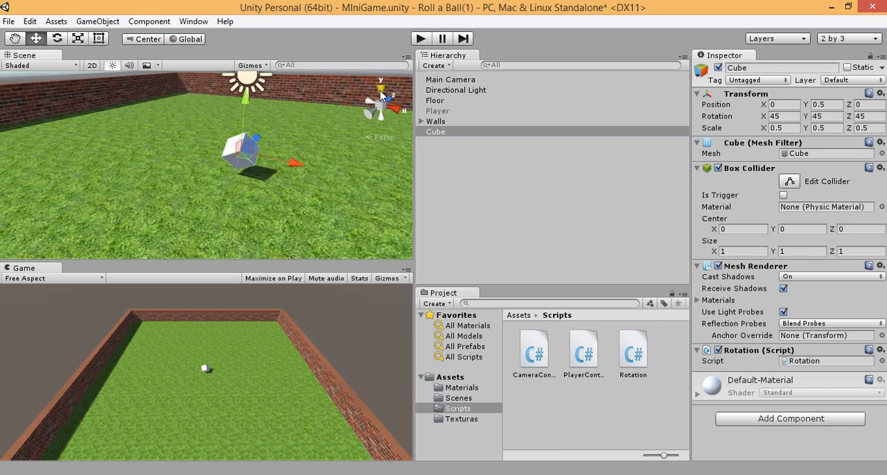
pyautogui.scroll(-5, 241, 141)
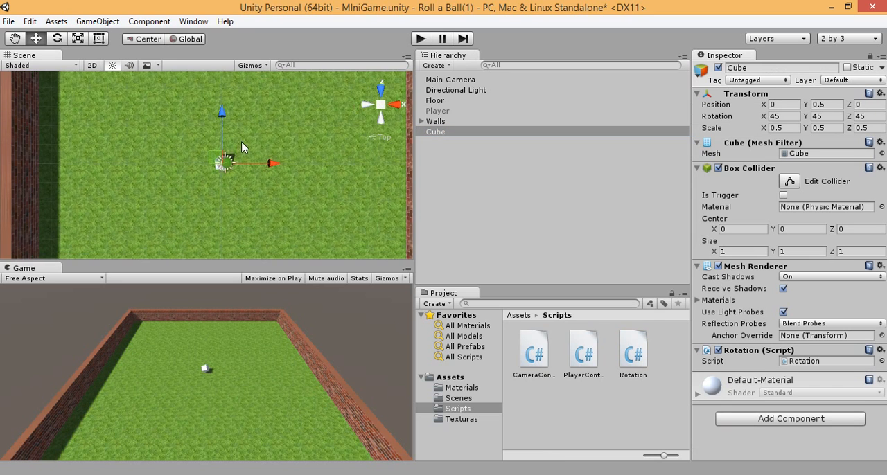
pyautogui.scroll(-4, 243, 142)
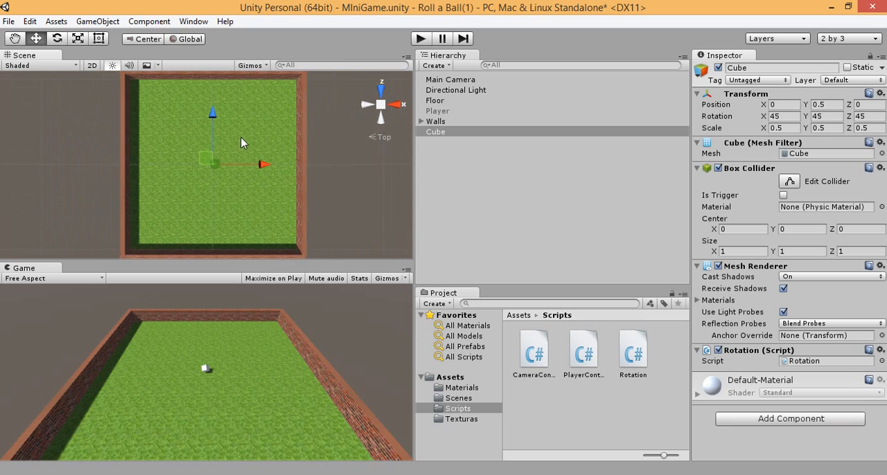
pyautogui.scroll(-1, 239, 139)
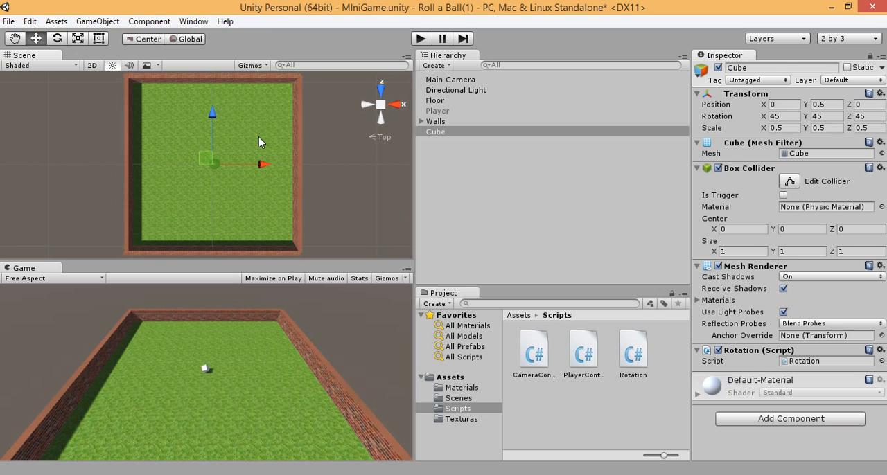
pyautogui.click(442, 134)
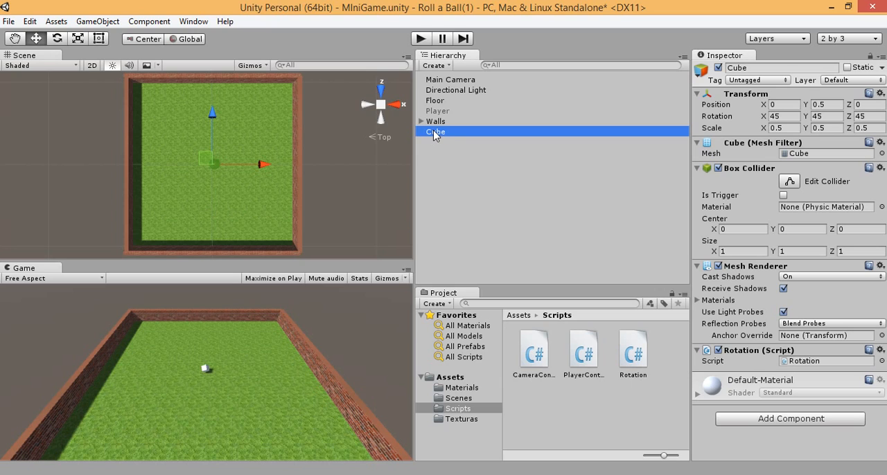
pyautogui.click(433, 131)
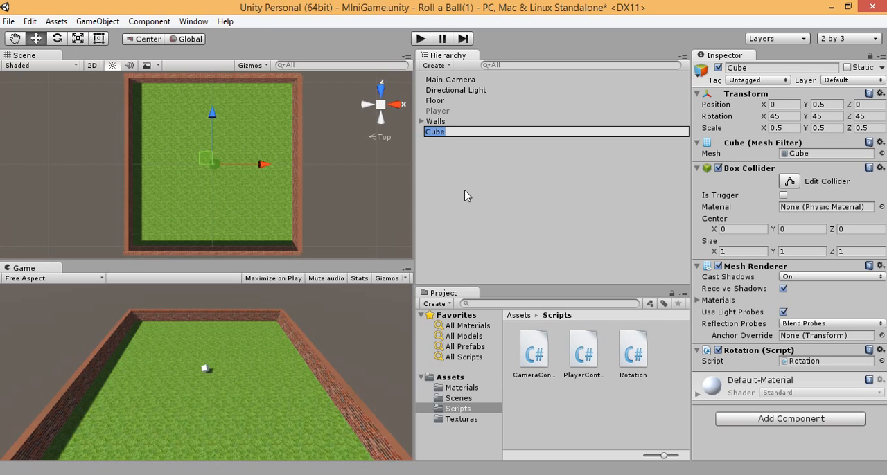
pyautogui.write('Pick Up')
pyautogui.click(451, 90)
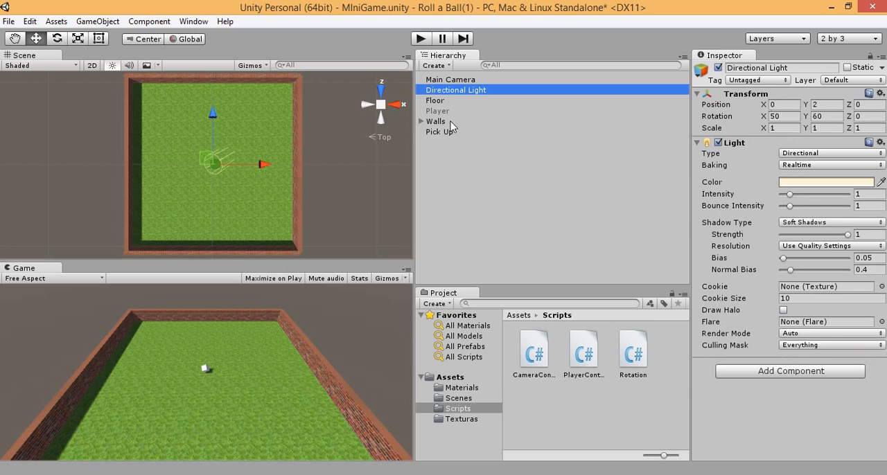
pyautogui.click(454, 132)
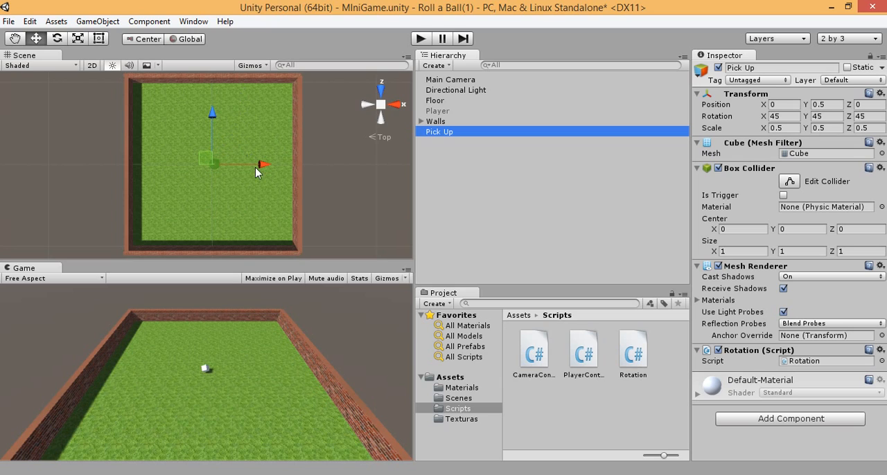
# Step: Move the Pick Up cube along the global Z axis to a position of about 6.19
pyautogui.keyDown('alt'); pyautogui.moveTo(264, 192); pyautogui.dragTo(139, 60); pyautogui.keyUp('alt')
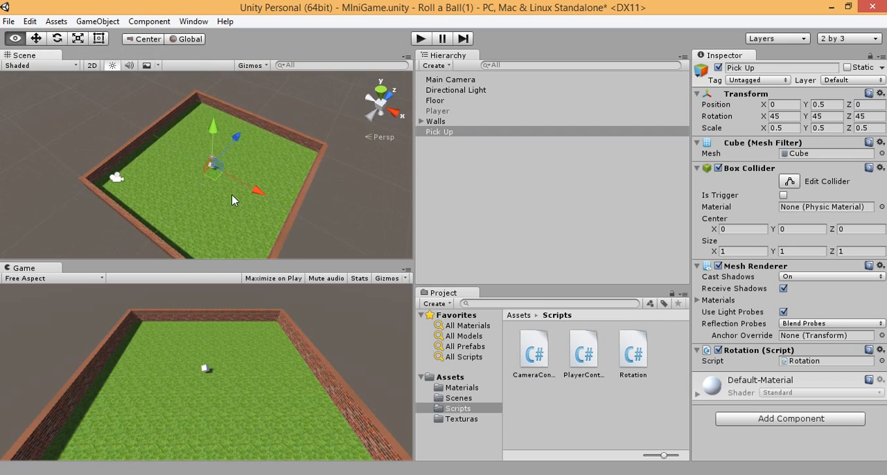
pyautogui.moveTo(234, 200)
pyautogui.keyDown('alt'); pyautogui.mouseDown()
pyautogui.moveTo(127, 90)
pyautogui.moveTo(217, 196)
pyautogui.mouseUp(); pyautogui.keyUp('alt')
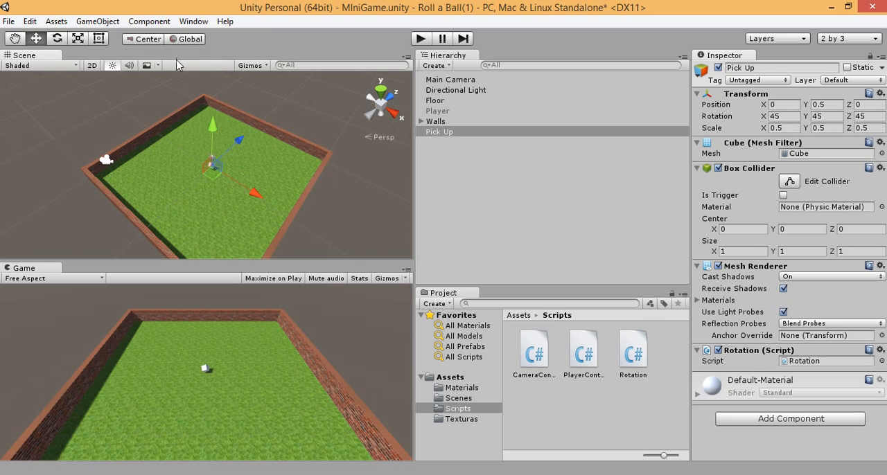
pyautogui.click(185, 40)
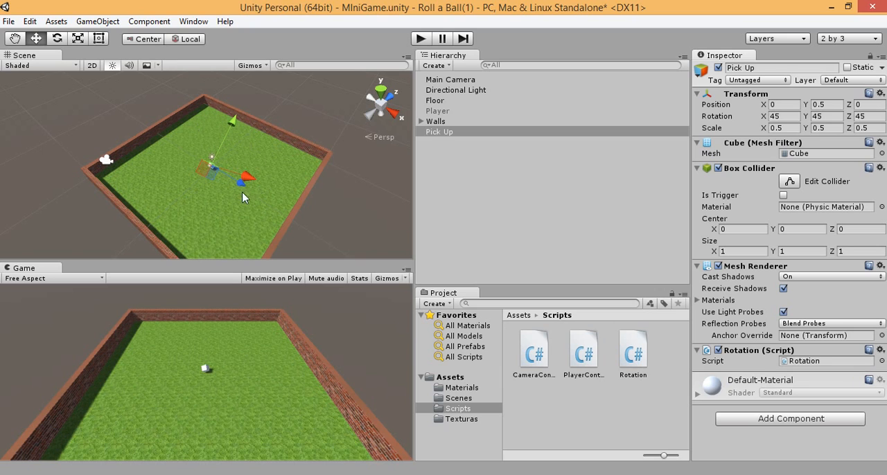
pyautogui.click(381, 90)
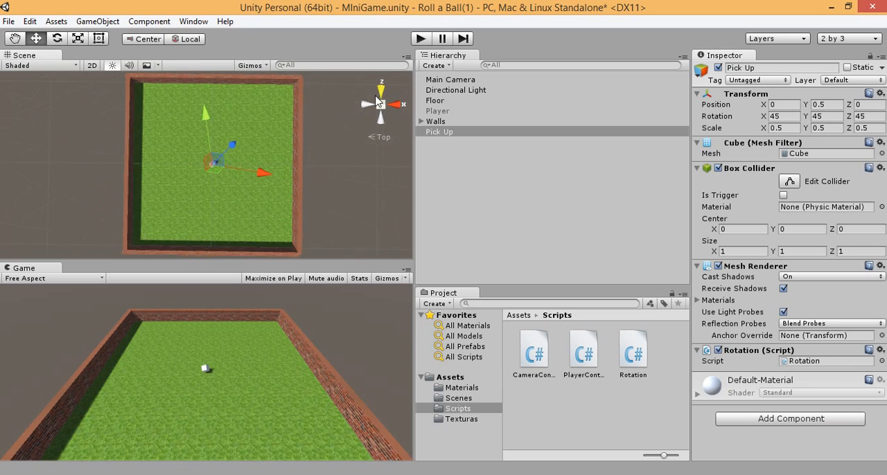
pyautogui.click(190, 39)
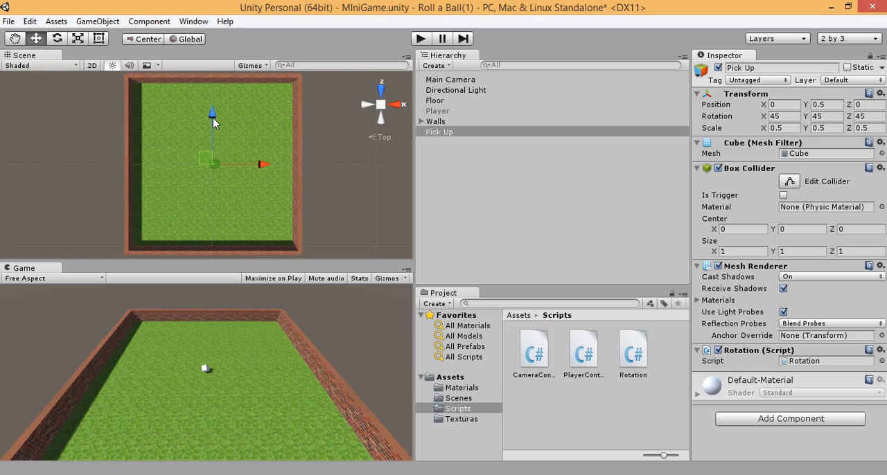
pyautogui.moveTo(213, 118); pyautogui.dragTo(223, 69)
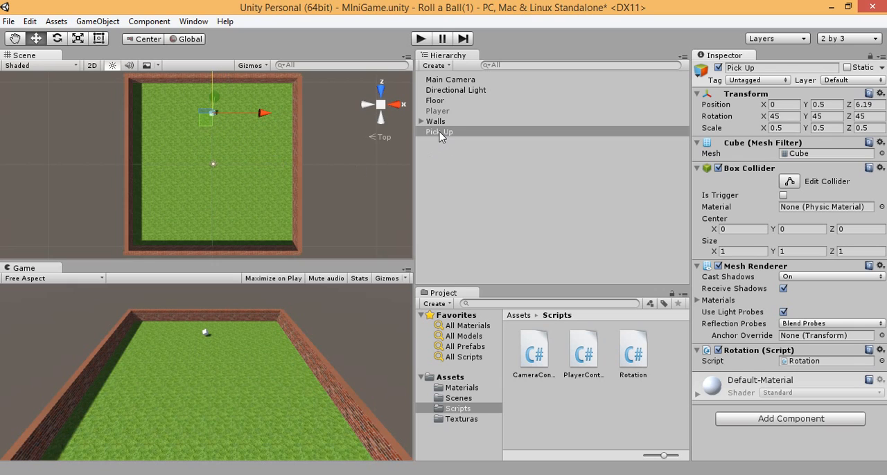
# Step: Create an empty game object named Pick Ups and make the Pick Up cube its child
pyautogui.click(444, 66)
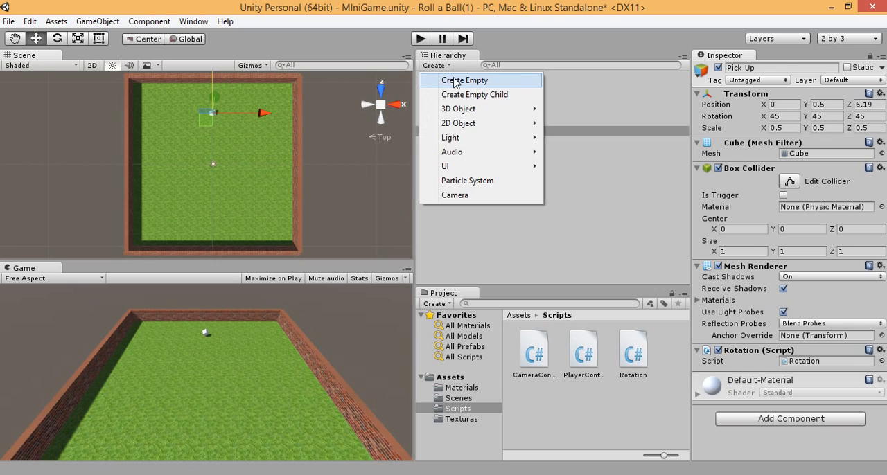
pyautogui.click(455, 81)
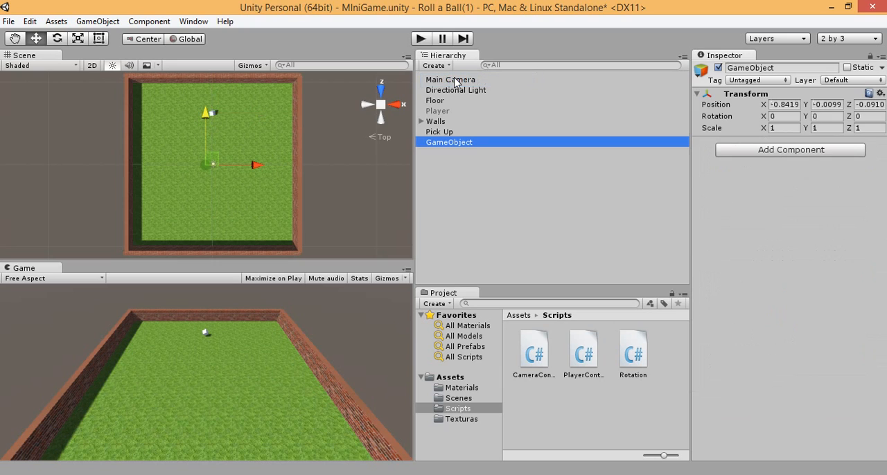
pyautogui.moveTo(447, 132); pyautogui.dragTo(451, 146)
pyautogui.click(452, 142)
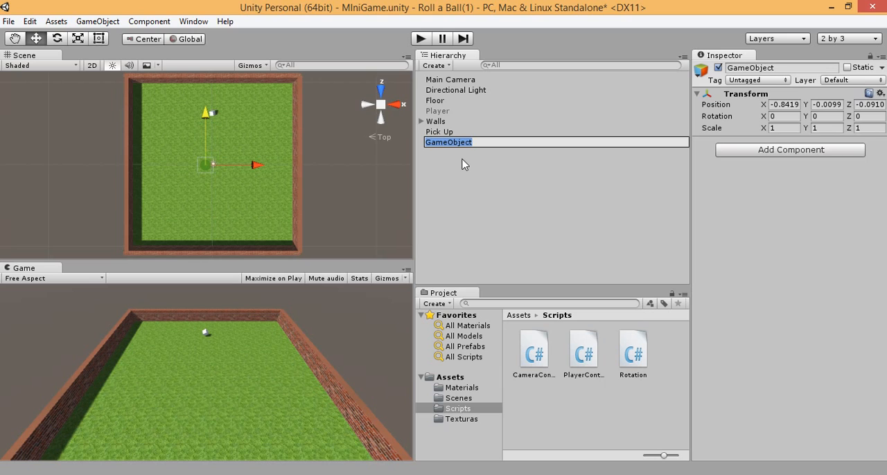
pyautogui.write('Pick Ups')
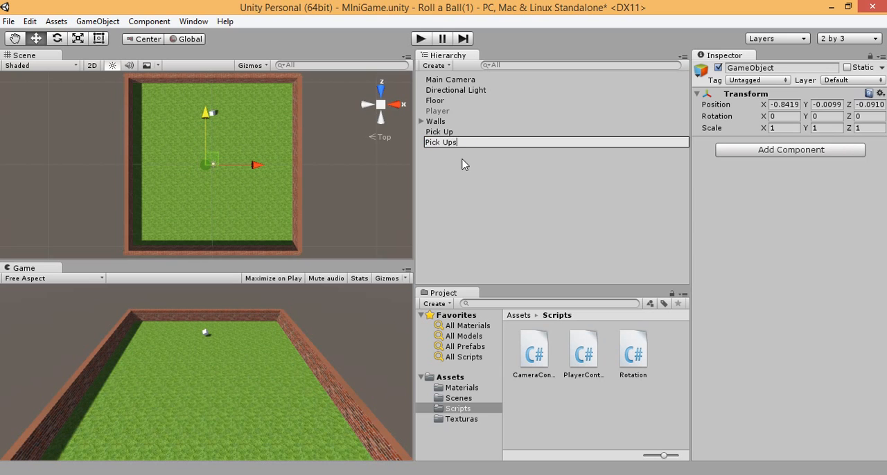
pyautogui.click(462, 157)
pyautogui.click(450, 133)
pyautogui.moveTo(450, 136); pyautogui.dragTo(450, 144)
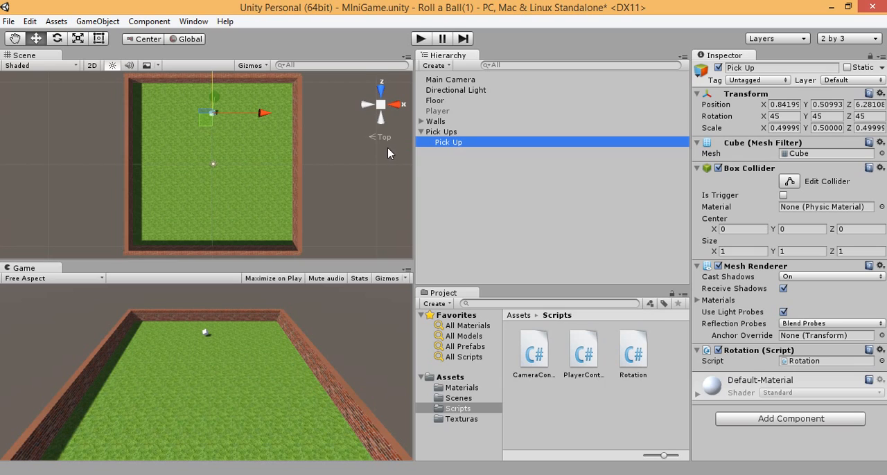
# Step: Duplicate the Pick Up cube seven times and spread the copies in a ring around the middle of the floor
pyautogui.hotkey('ctrl', 'd')
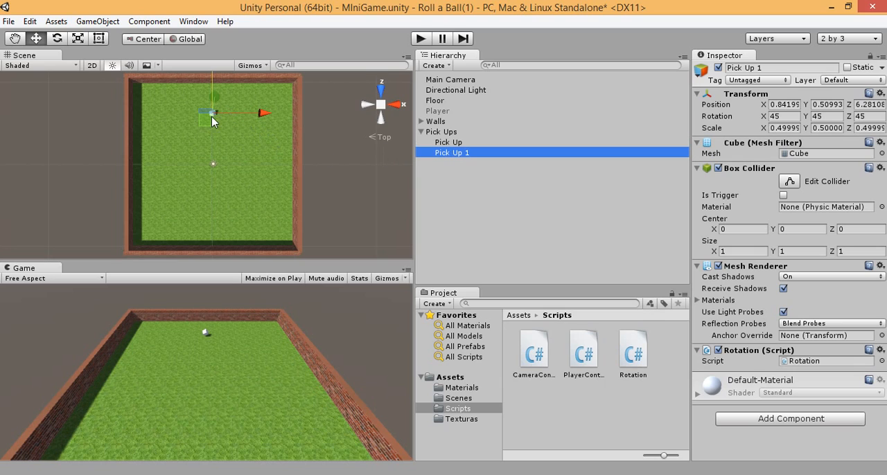
pyautogui.moveTo(208, 120)
pyautogui.mouseDown()
pyautogui.moveTo(237, 129)
pyautogui.moveTo(253, 154)
pyautogui.moveTo(242, 190)
pyautogui.moveTo(207, 198)
pyautogui.moveTo(189, 191)
pyautogui.moveTo(184, 154)
pyautogui.moveTo(196, 127)
pyautogui.mouseUp()
pyautogui.hotkey('ctrl', 'd')
pyautogui.hotkey('ctrl', 'd')
pyautogui.hotkey('ctrl', 'd')
pyautogui.hotkey('ctrl', 'd')
pyautogui.hotkey('ctrl', 'd')
pyautogui.hotkey('ctrl', 'd')
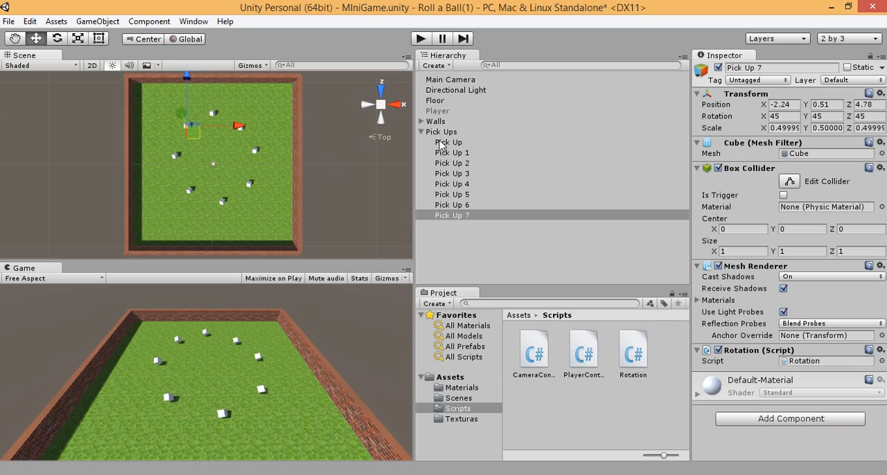
# Step: Run the game to check the rotation of all the Pick Up cubes, and stop it
pyautogui.click(420, 39)
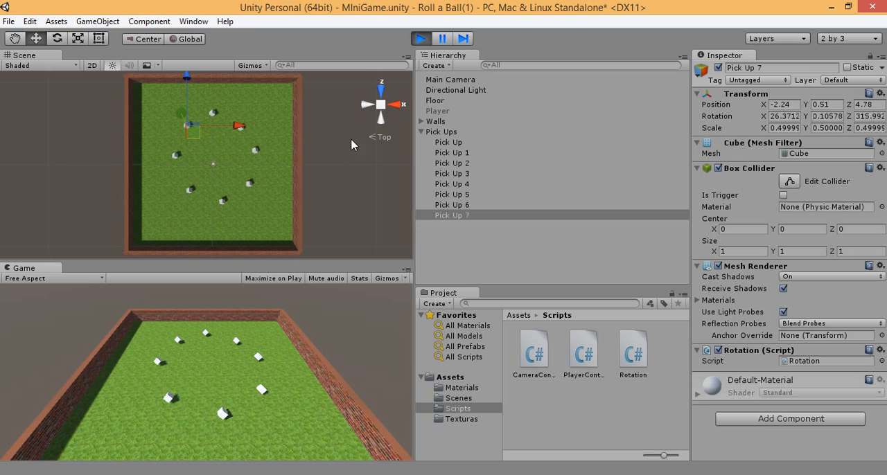
pyautogui.click(420, 38)
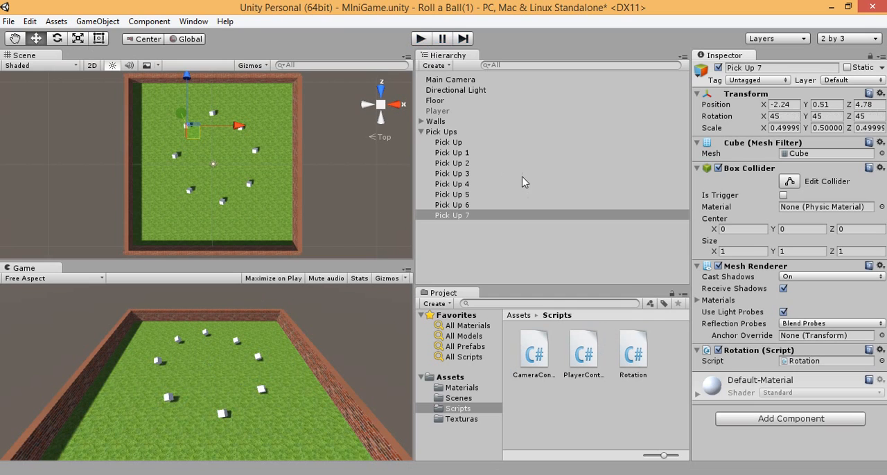
# Step: Create a new material named Pick Up in the Materials folder and select it
pyautogui.click(462, 387)
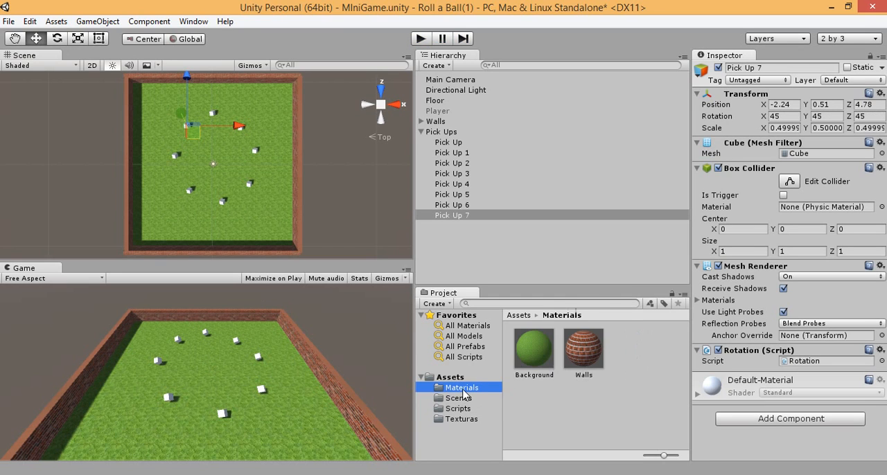
pyautogui.rightClick(619, 359)
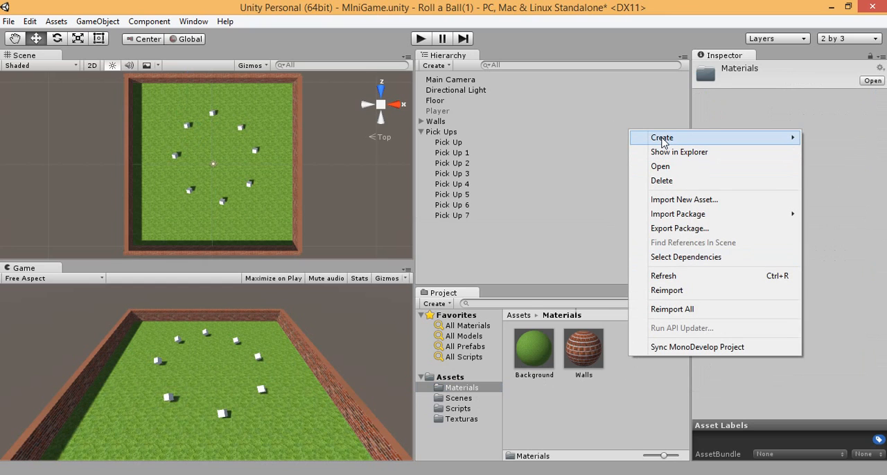
pyautogui.moveTo(664, 142)
pyautogui.click(505, 257)
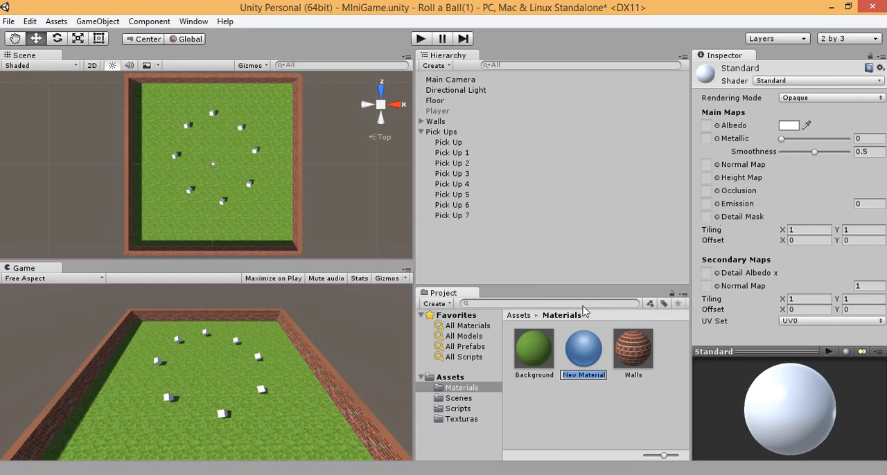
pyautogui.write('Pick Ups')
pyautogui.click(590, 358)
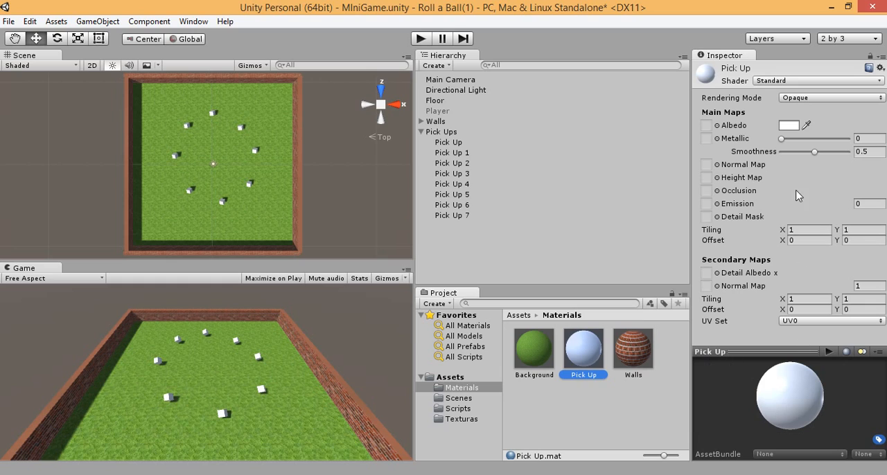
# Step: Set the Pick Up material's albedo colour to yellow with R 255, G 255 and B 0
pyautogui.click(788, 125)
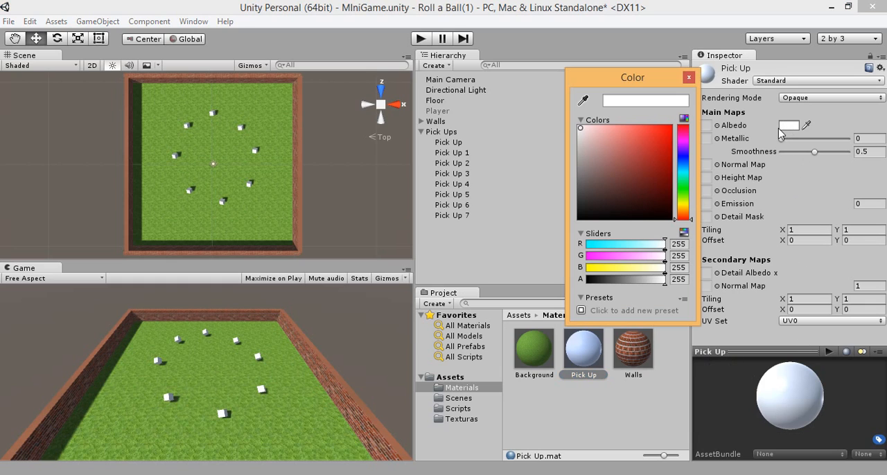
pyautogui.click(677, 201)
pyautogui.click(629, 158)
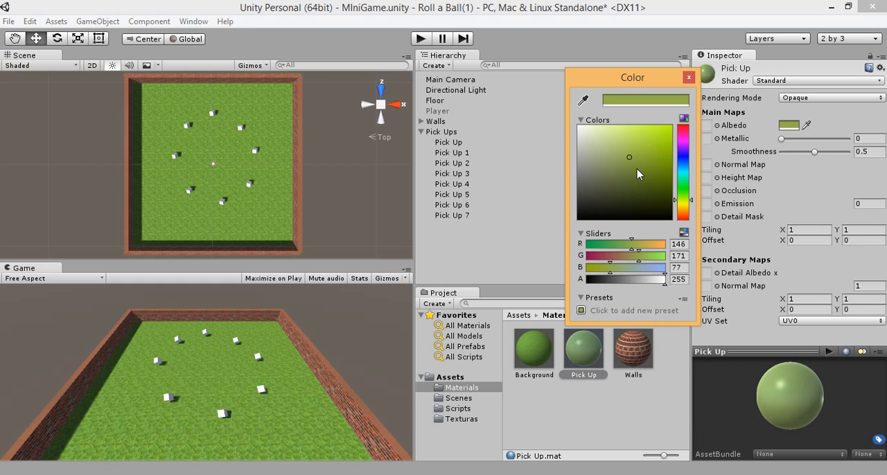
pyautogui.click(669, 128)
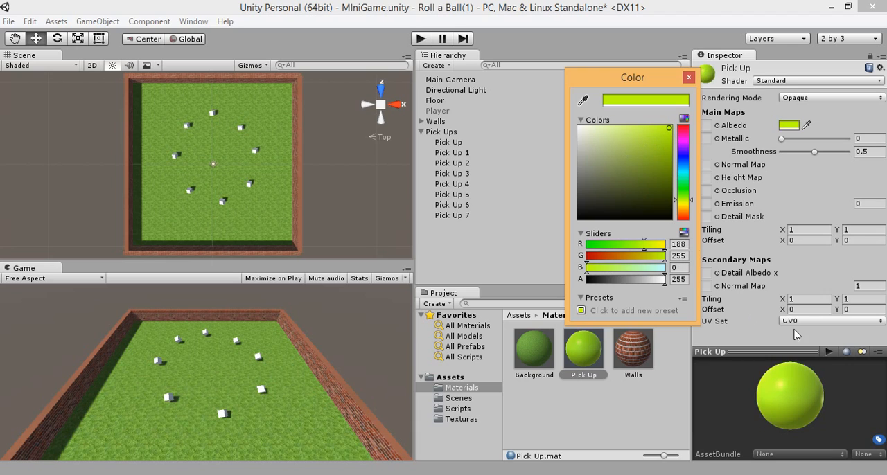
pyautogui.click(679, 245)
pyautogui.write('255')
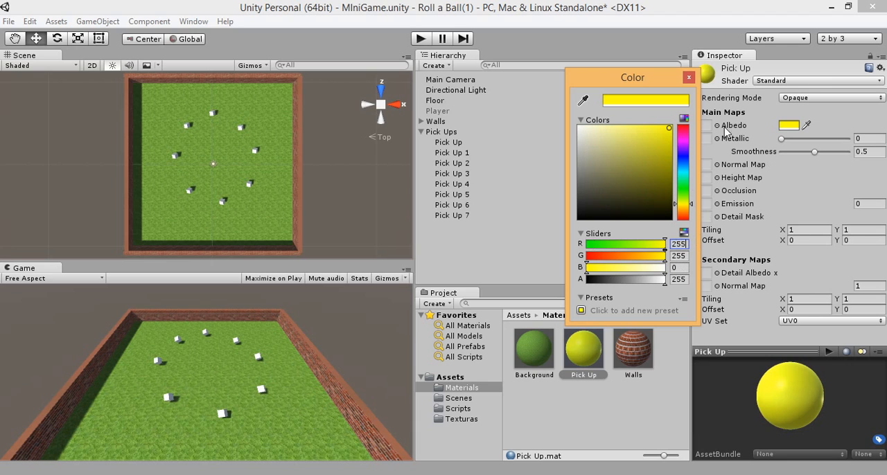
pyautogui.click(689, 78)
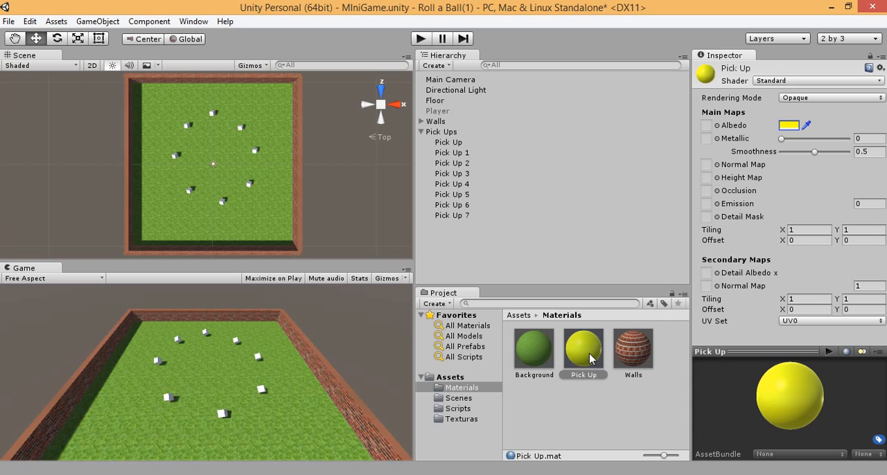
# Step: Apply the yellow Pick Up material to all the Pick Up cubes, from Pick Up through Pick Up 7
pyautogui.click(214, 114)
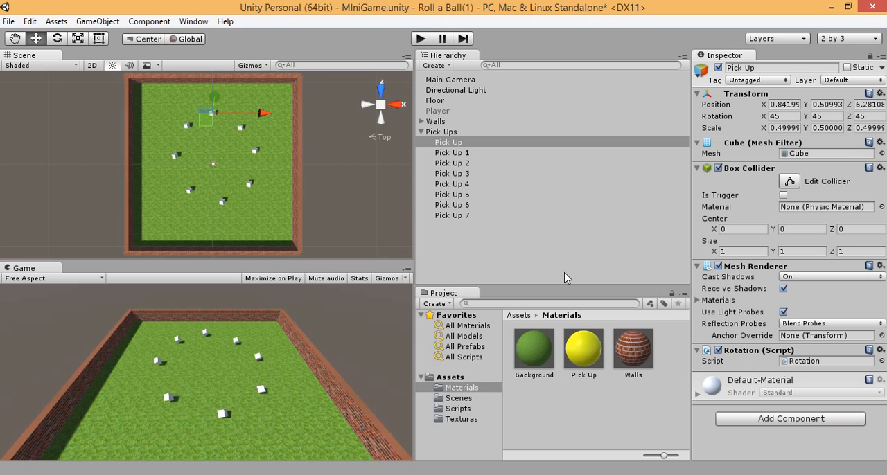
pyautogui.click(585, 355)
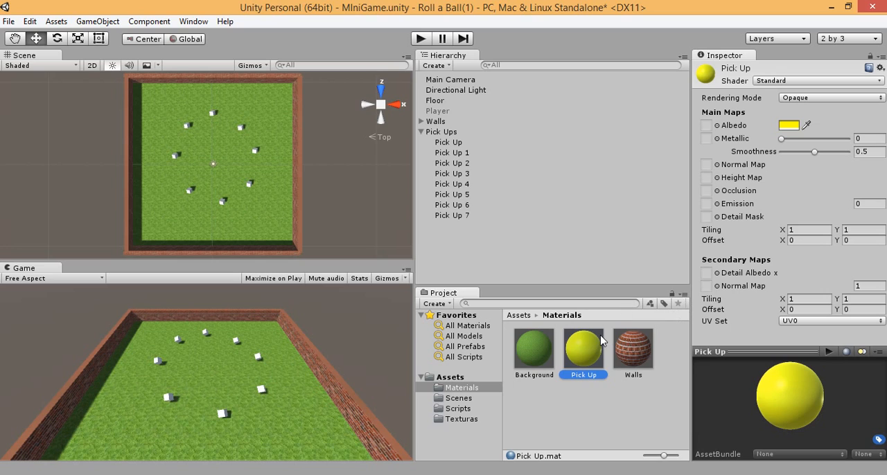
pyautogui.moveTo(596, 345); pyautogui.dragTo(458, 186)
pyautogui.moveTo(568, 331); pyautogui.dragTo(457, 177)
pyautogui.moveTo(590, 361); pyautogui.dragTo(465, 194)
pyautogui.moveTo(590, 360); pyautogui.dragTo(455, 213)
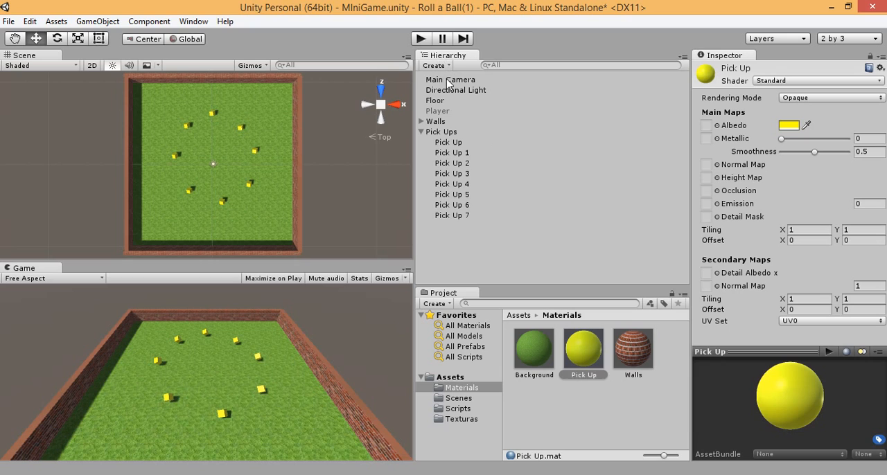
# Step: Reactivate the Player object and test the game by rolling the ball around the ring of cubes, and stop it
pyautogui.click(439, 111)
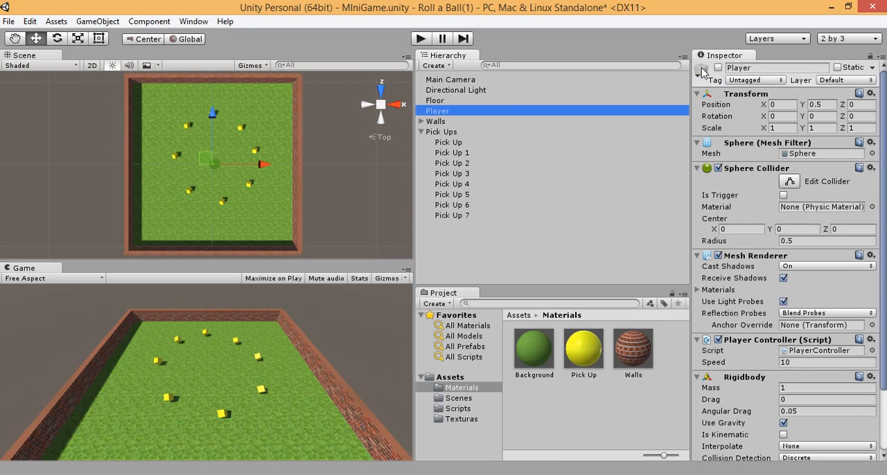
pyautogui.click(717, 67)
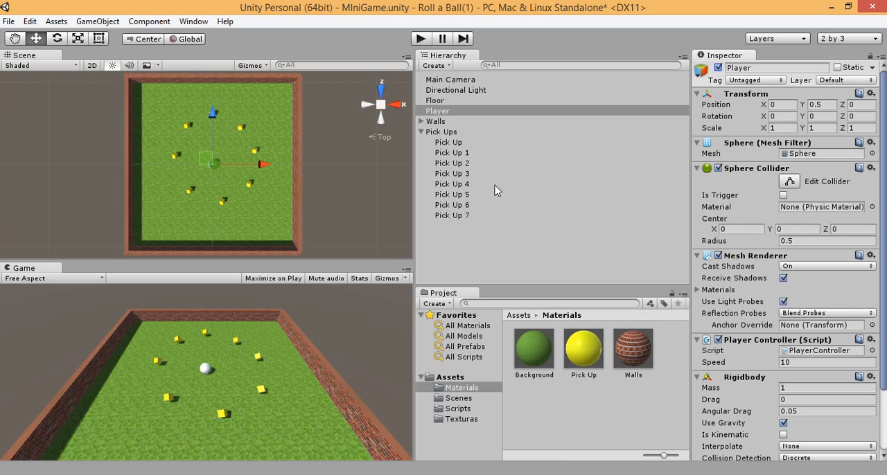
pyautogui.click(419, 40)
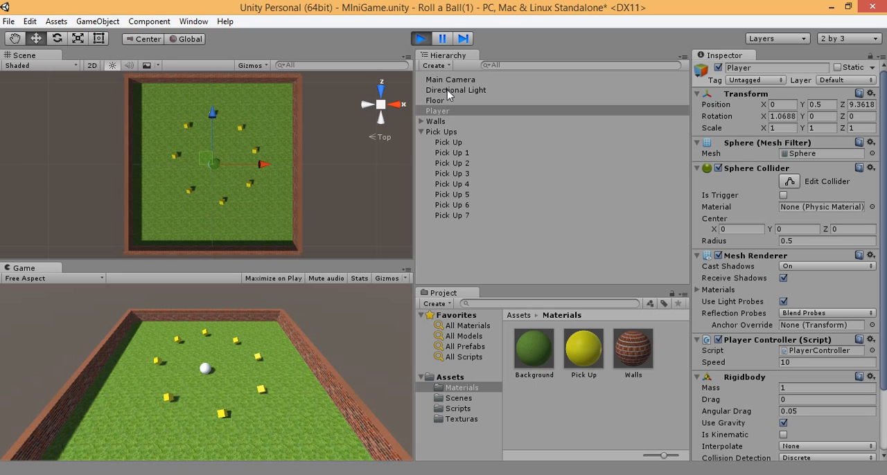
pyautogui.press('Up')
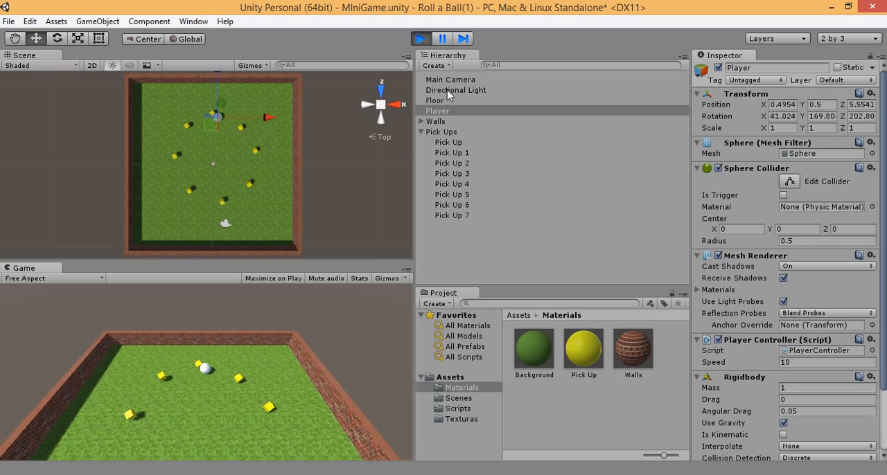
pyautogui.press('Left')
pyautogui.press('Down')
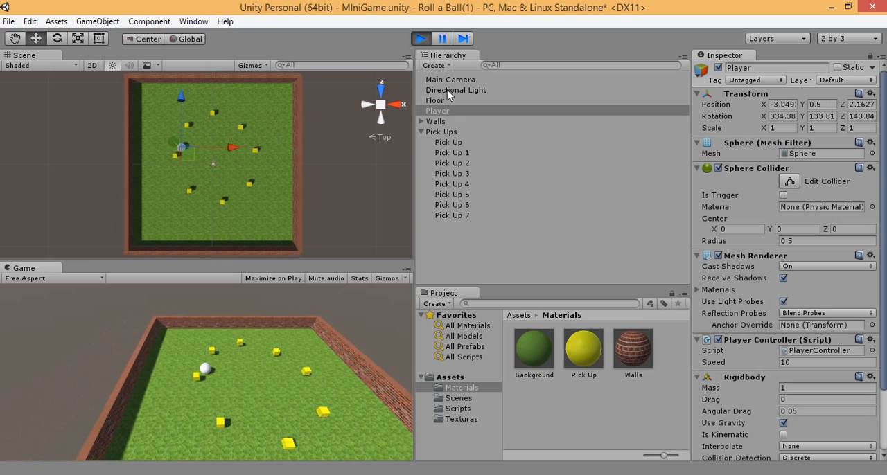
pyautogui.press('Right')
pyautogui.press('Up')
pyautogui.press('Right')
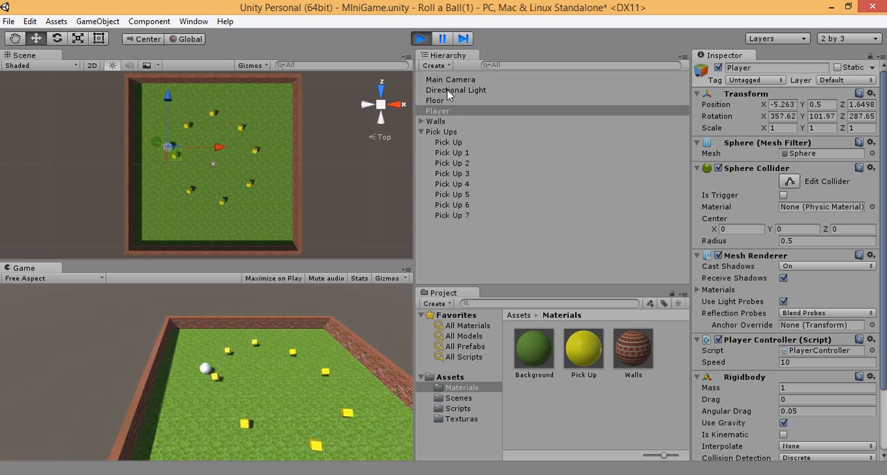
pyautogui.press('Up')
pyautogui.press('Right')
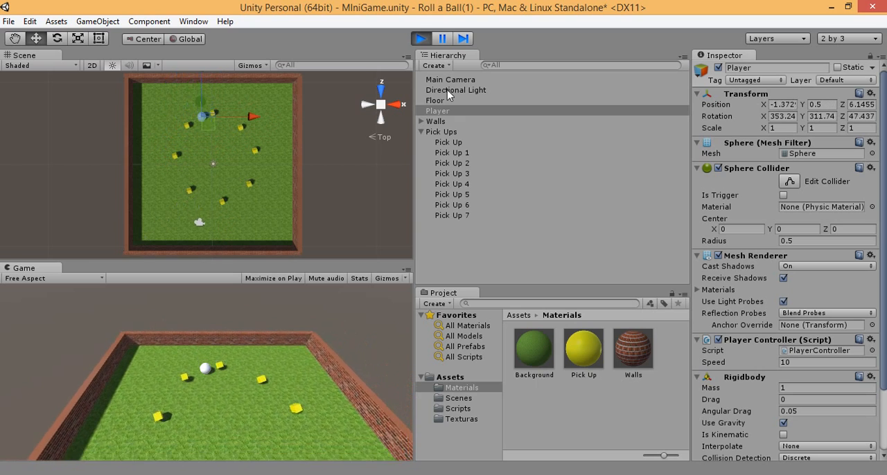
pyautogui.press('Right')
pyautogui.press('Up')
pyautogui.press('Left')
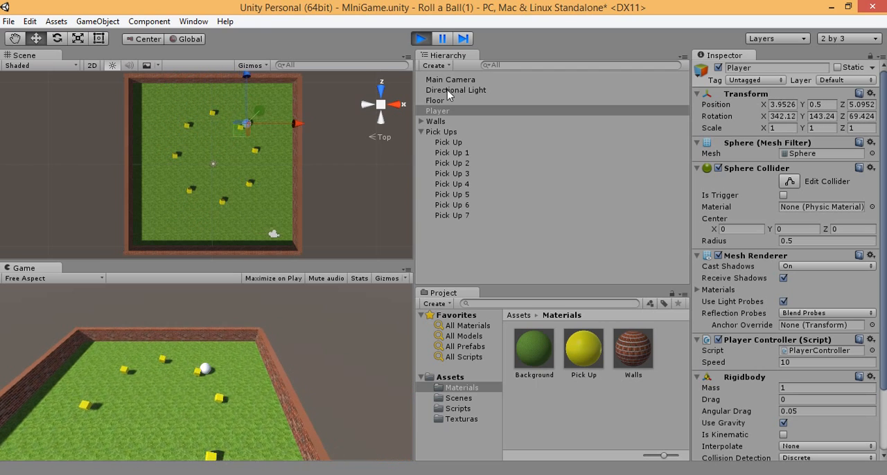
pyautogui.press('Down')
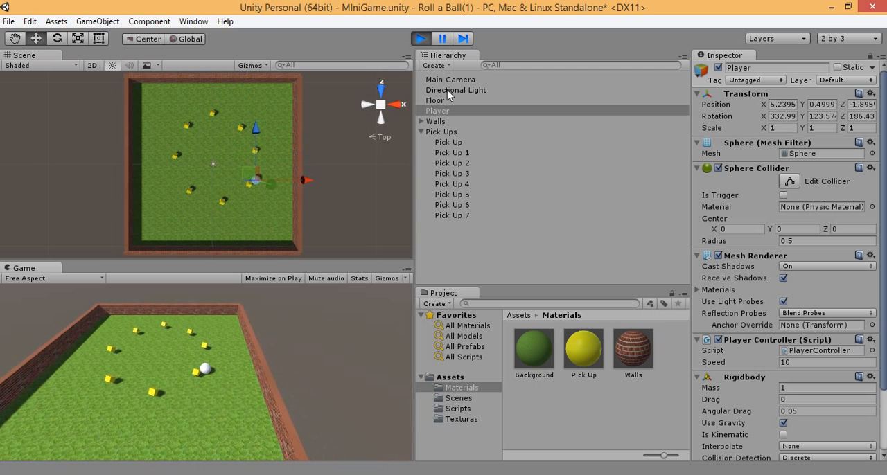
pyautogui.press('Left')
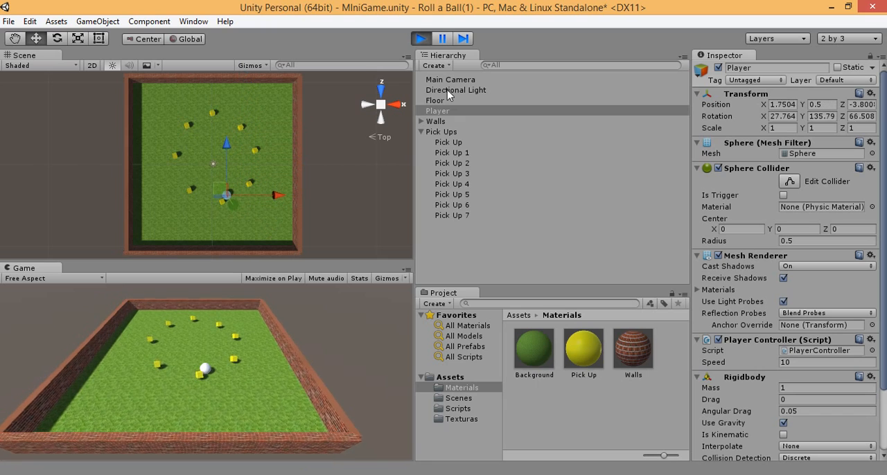
pyautogui.hotkey('ctrl', 'p')
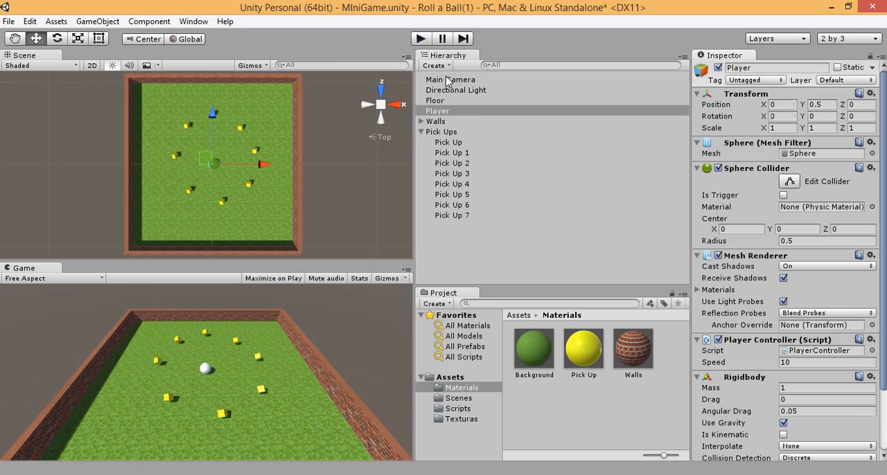
# Step: Collapse the Pick Ups group in the hierarchy and bring up the PlayerController.cs script in MonoDevelop
pyautogui.click(421, 132)
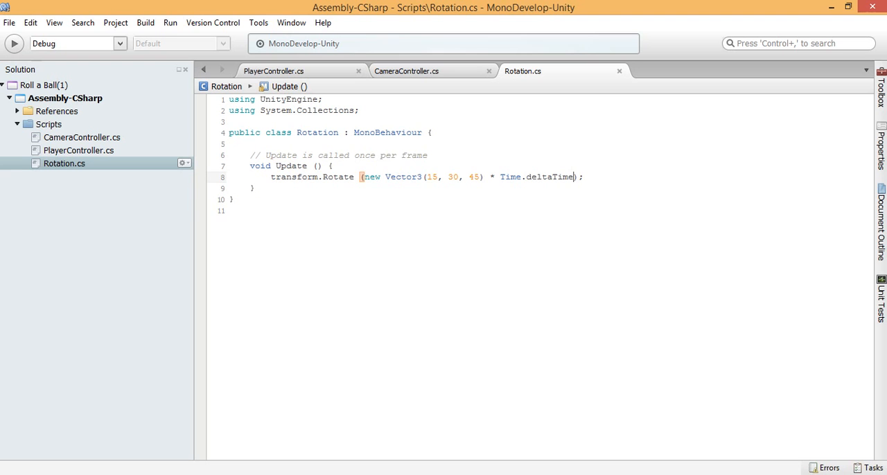
pyautogui.click(280, 73)
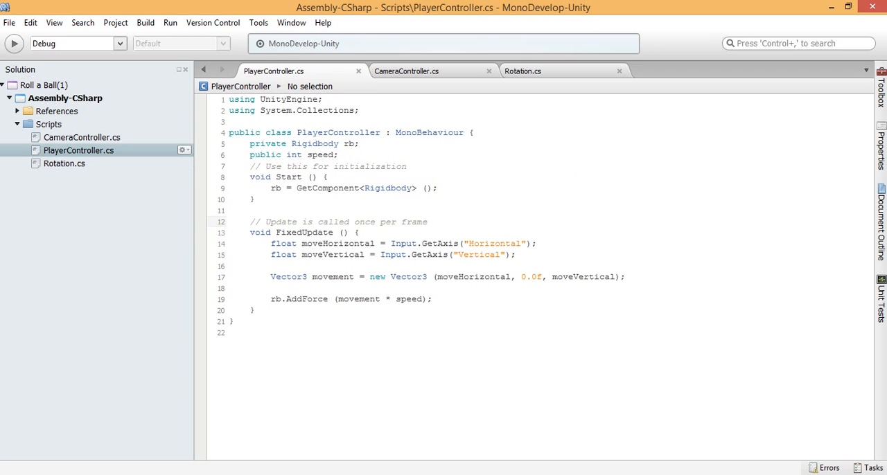
pyautogui.click(339, 155)
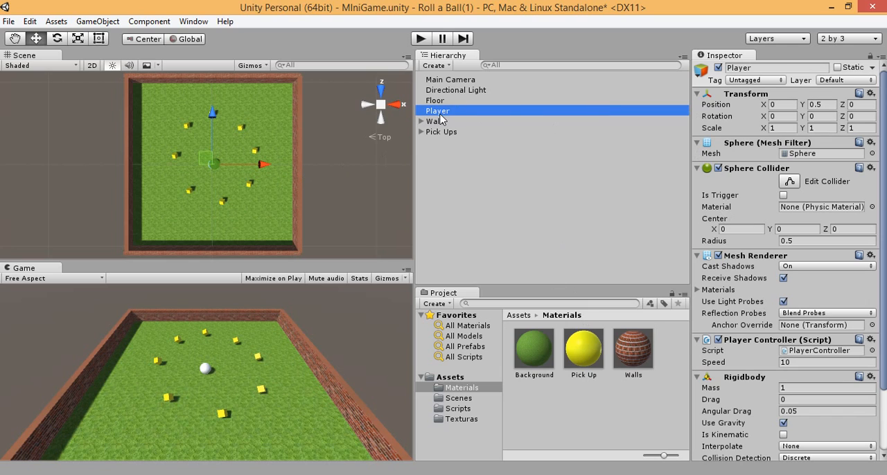
# Step: Enable Is Trigger on the Player's Sphere Collider in Unity and return to the PlayerController script in MonoDevelop
pyautogui.moveTo(886, 186); pyautogui.dragTo(885, 200)
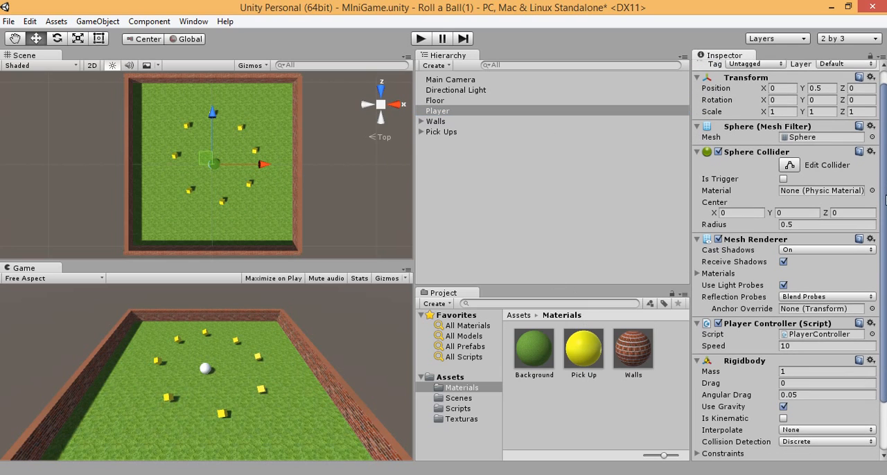
pyautogui.click(783, 177)
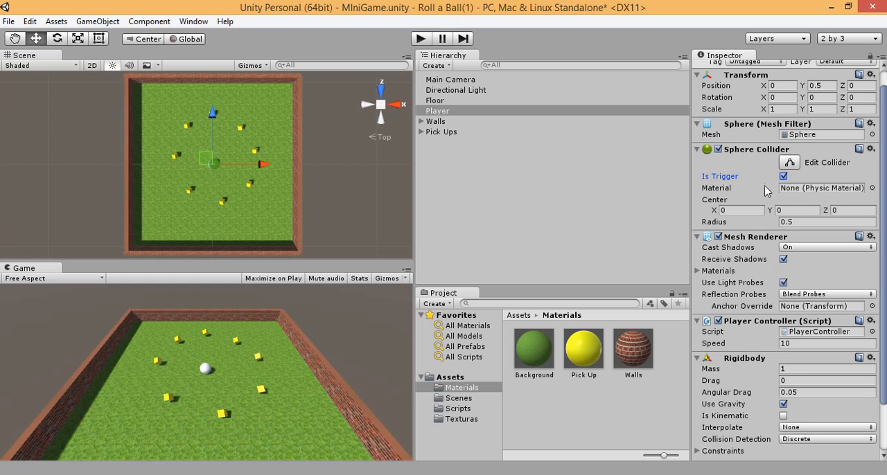
pyautogui.click(318, 474)
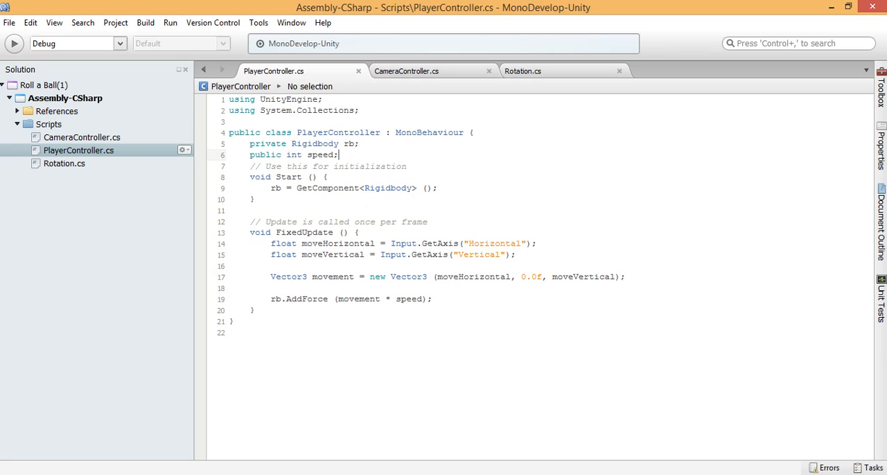
# Step: Add a void OnTriggerEnter() method declaration below the FixedUpdate method in PlayerController.cs
pyautogui.press('Down')
pyautogui.press('Down')
pyautogui.press('Down')
pyautogui.press('Down')
pyautogui.press('Down')
pyautogui.press('Down')
pyautogui.press('Down')
pyautogui.press('Down')
pyautogui.press('Down')
pyautogui.press('Down')
pyautogui.press('Down')
pyautogui.press('Down')
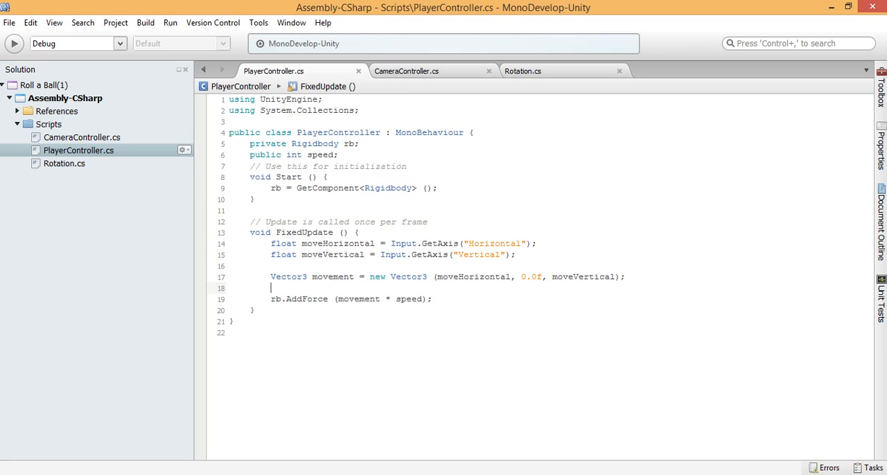
pyautogui.press('Down')
pyautogui.press('Down')
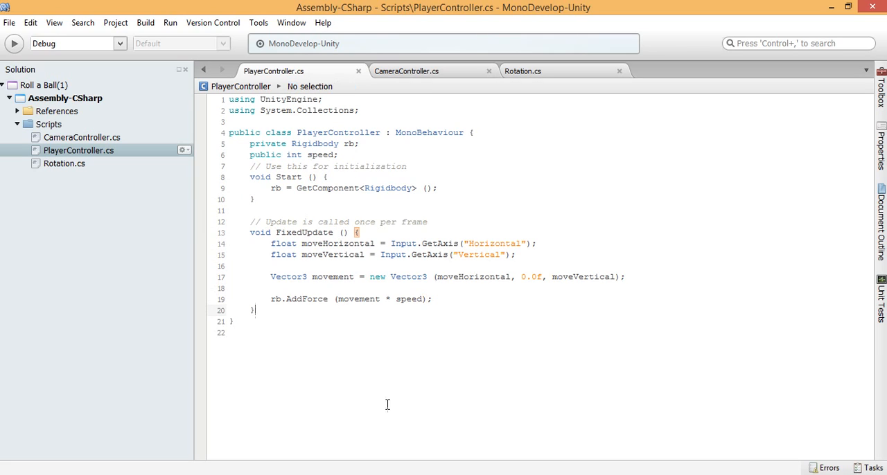
pyautogui.press('Return')
pyautogui.press('Return')
pyautogui.write('void')
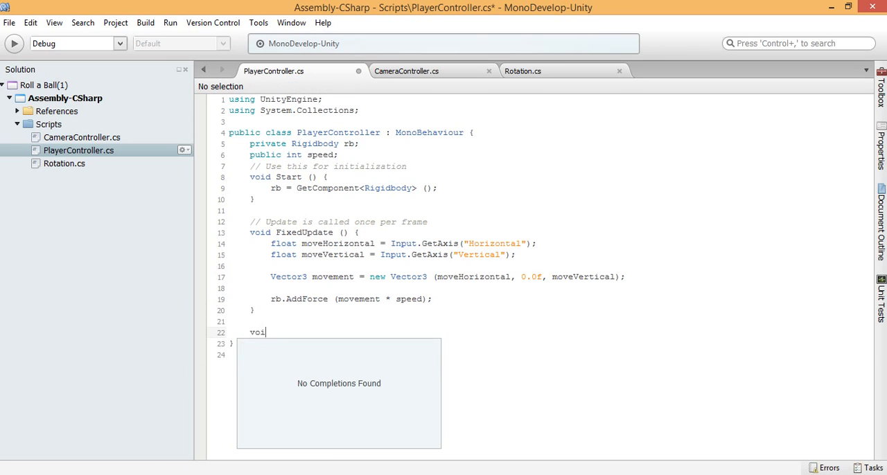
pyautogui.write('n')
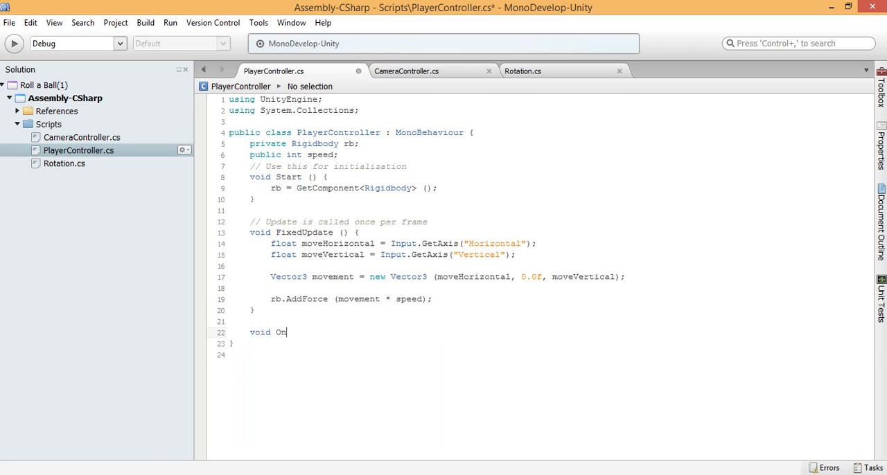
pyautogui.write('TriggerEnter()')
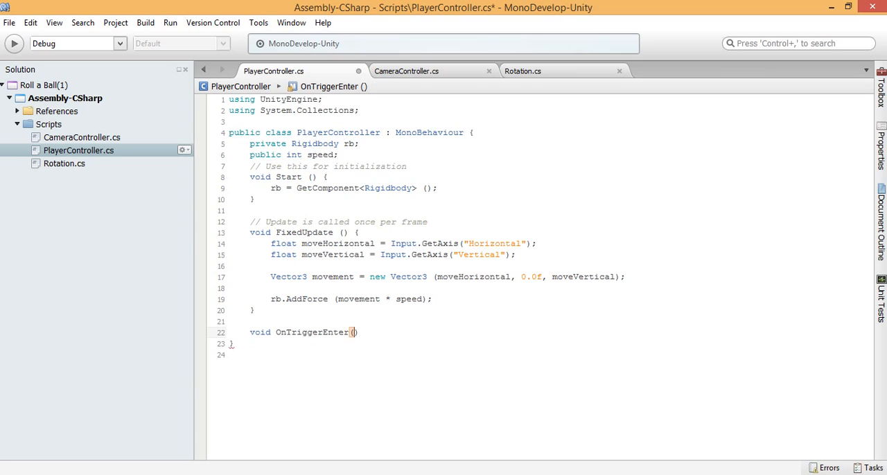
pyautogui.write('Coll')
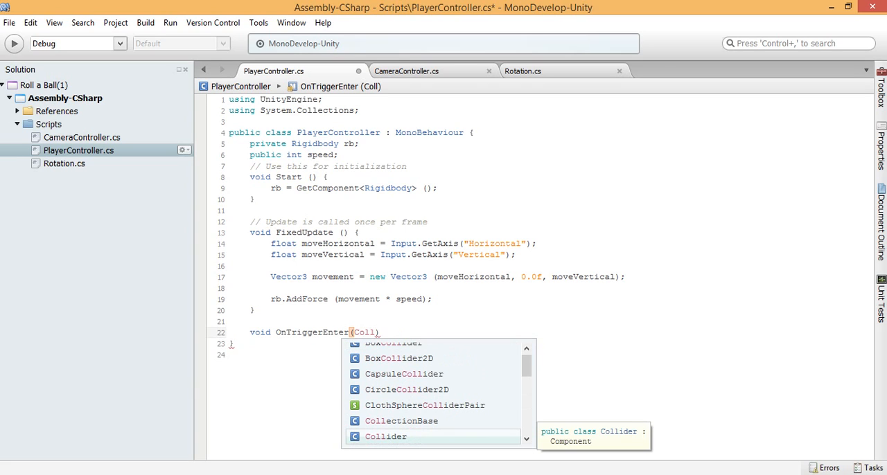
# Step: Give OnTriggerEnter a Collider parameter named other and open the method's body with braces
pyautogui.press('Return')
pyautogui.write('other)')
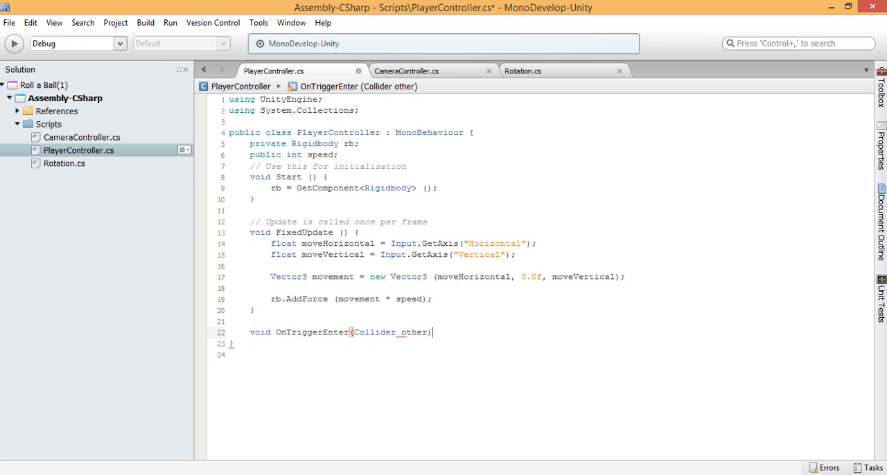
pyautogui.write('[')
pyautogui.press('BackSpace')
pyautogui.write('{')
pyautogui.press('Return')
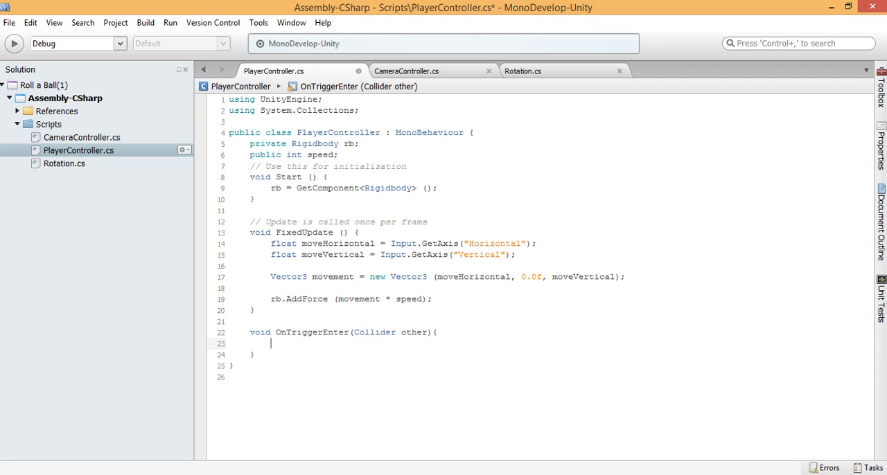
# Step: Start an if statement inside OnTriggerEnter whose condition refers to other.gameObject
pyautogui.write('if()')
pyautogui.write('other.')
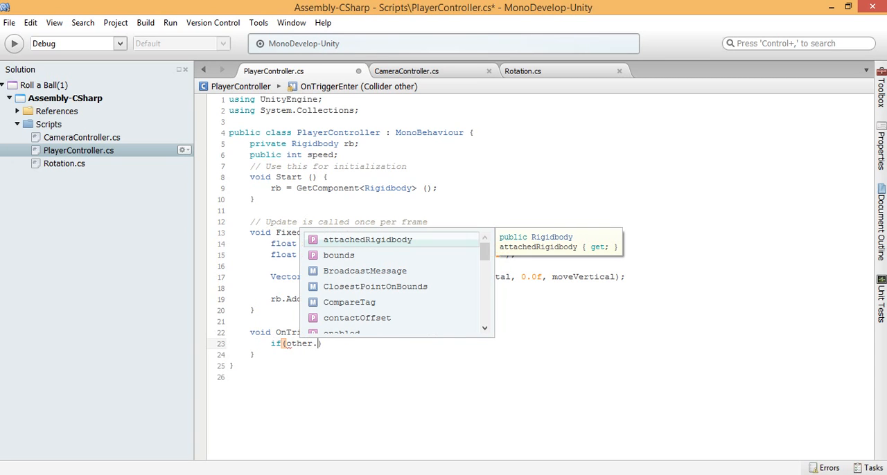
pyautogui.press('Down')
pyautogui.press('Down')
pyautogui.press('Down')
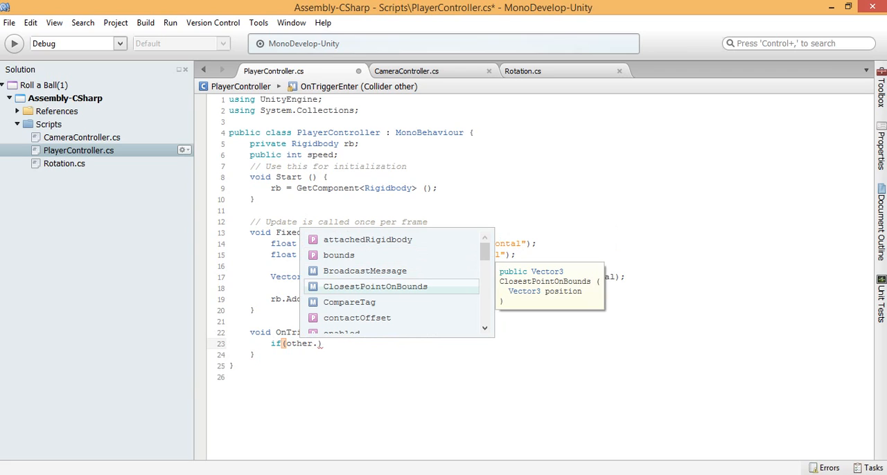
pyautogui.press('Down')
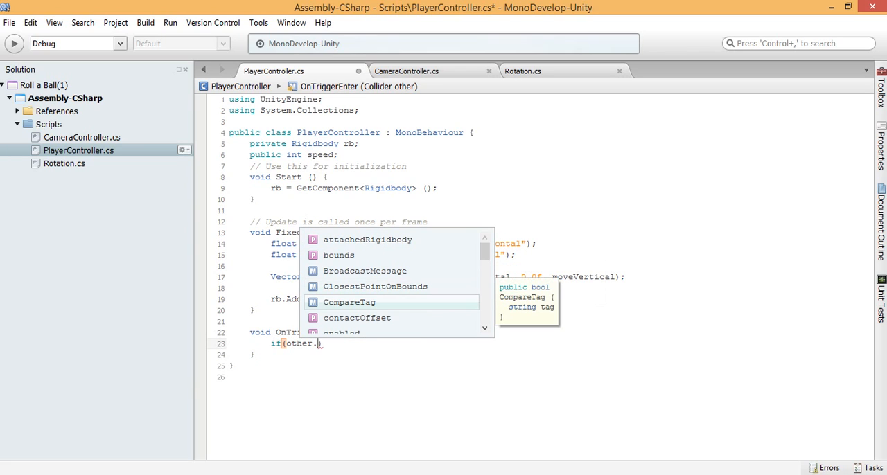
pyautogui.press('Down')
pyautogui.press('Down')
pyautogui.press('Down')
pyautogui.press('Down')
pyautogui.press('Down')
pyautogui.press('Down')
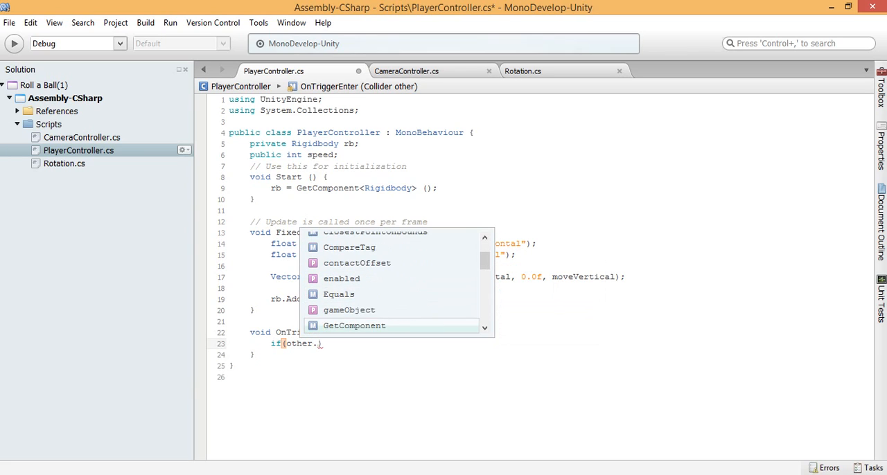
pyautogui.press('Up')
pyautogui.press('Up')
pyautogui.press('Up')
pyautogui.press('Return')
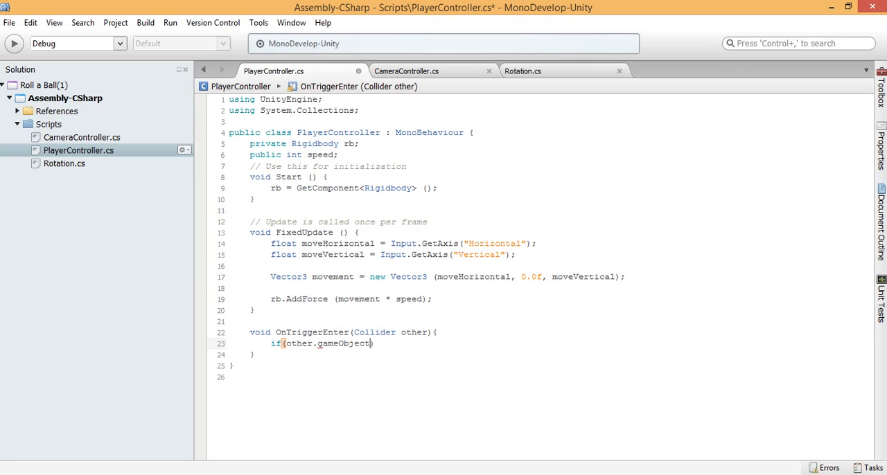
# Step: Extend the if condition with a CompareTag call on other.gameObject
pyautogui.write('.')
pyautogui.press('Up')
pyautogui.press('Up')
pyautogui.press('Up')
pyautogui.press('Up')
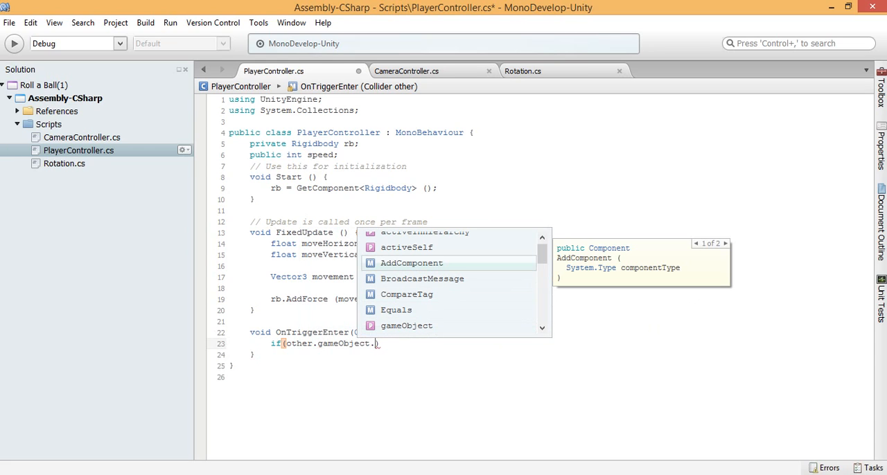
pyautogui.press('Down')
pyautogui.press('Down')
pyautogui.press('Return')
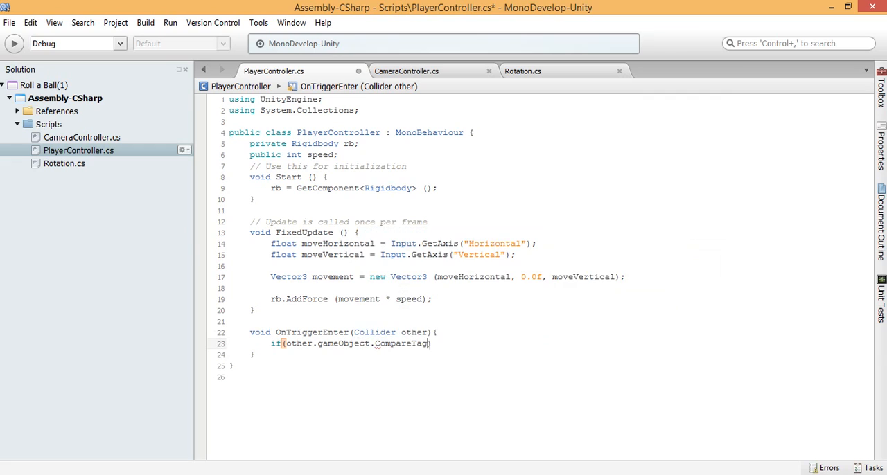
# Step: Pass "Pick Up" as the CompareTag argument and open the if statement's body with braces
pyautogui.write('()')
pyautogui.write('"Pick')
pyautogui.write(' Up')
pyautogui.press('Right')
pyautogui.press('Right')
pyautogui.press('Right')
pyautogui.write('{')
pyautogui.press('Return')
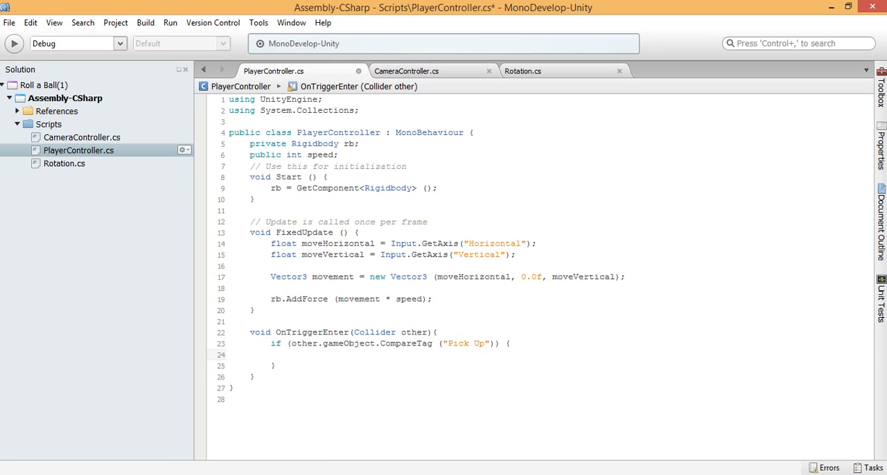
pyautogui.moveTo(379, 344); pyautogui.dragTo(433, 344)
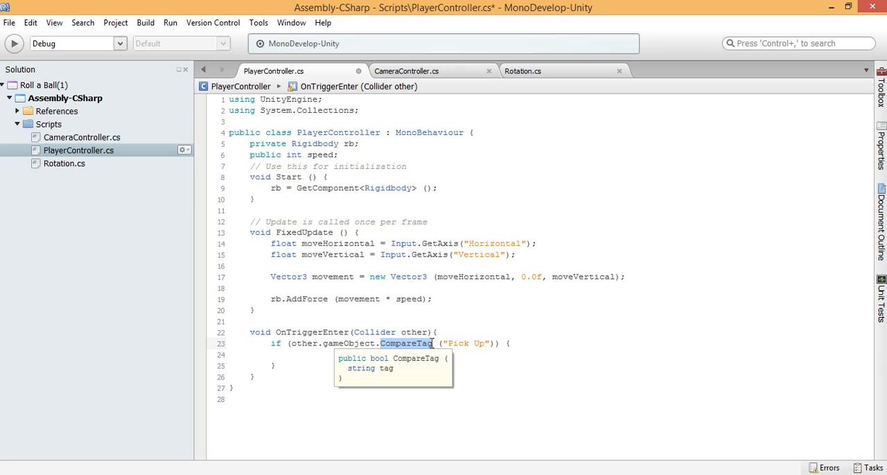
pyautogui.moveTo(379, 343); pyautogui.dragTo(434, 343)
pyautogui.click(447, 344)
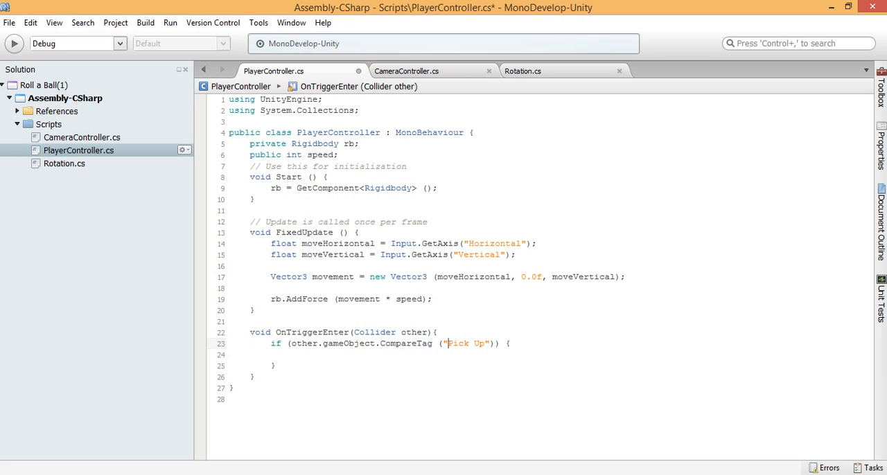
pyautogui.click(292, 355)
# Step: Switch to Unity, expand the Pick Ups group in the hierarchy and select its first Pick Up cube
pyautogui.hotkey('alt', 'Tab')
pyautogui.scroll(1, 744, 109)
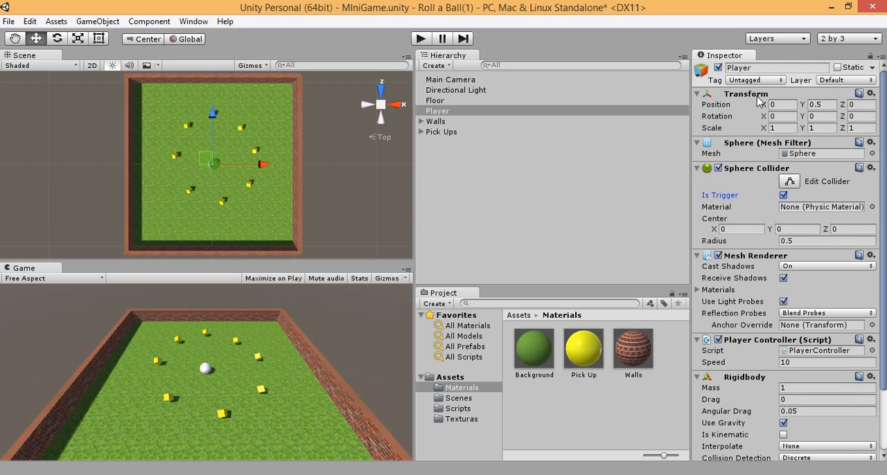
pyautogui.click(441, 131)
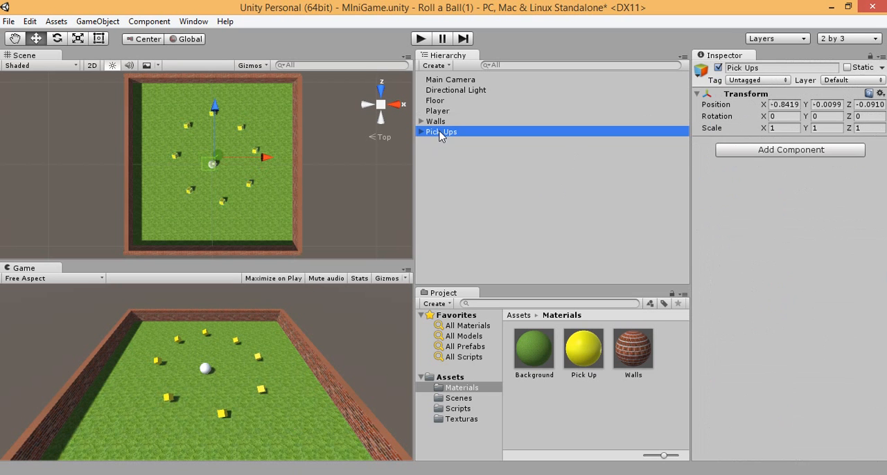
pyautogui.click(420, 131)
pyautogui.click(447, 143)
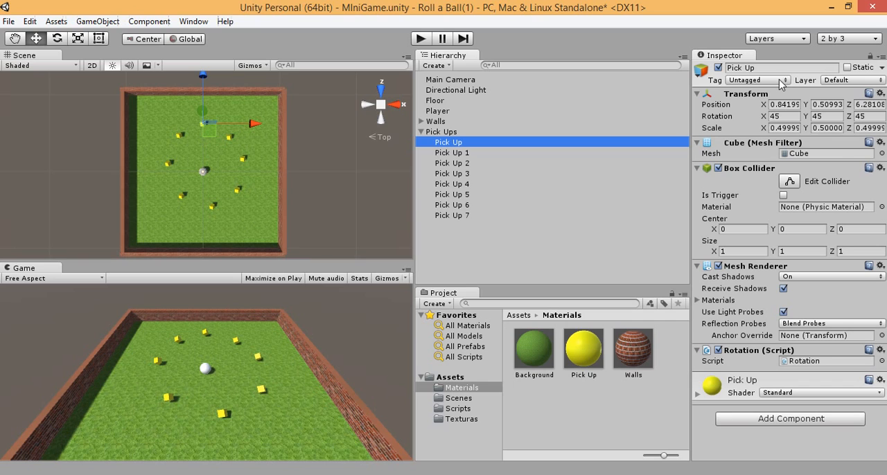
# Step: Add a new tag named Pick Up to the project's tag list
pyautogui.click(781, 81)
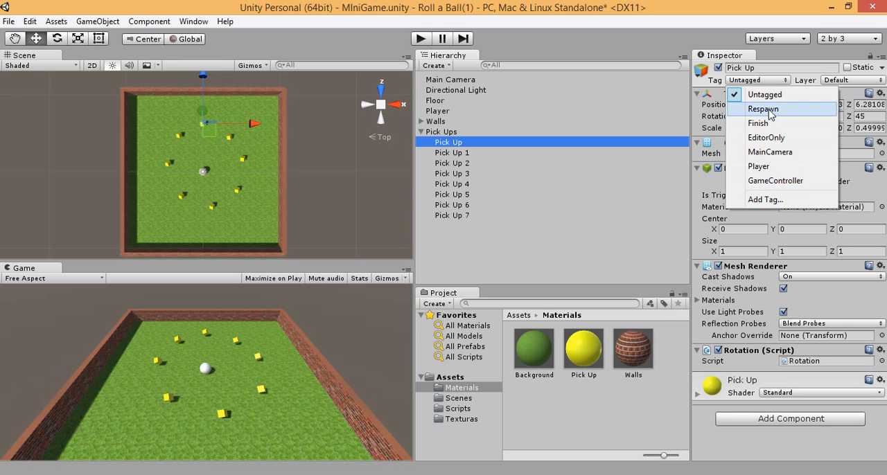
pyautogui.click(765, 199)
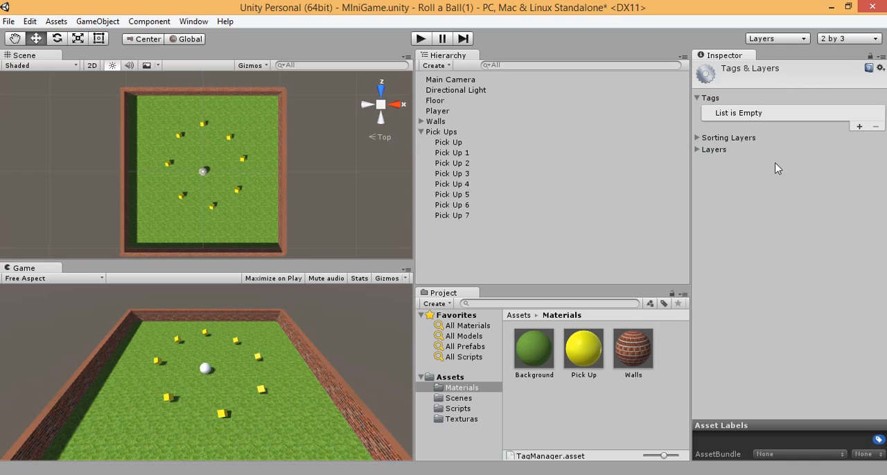
pyautogui.click(859, 126)
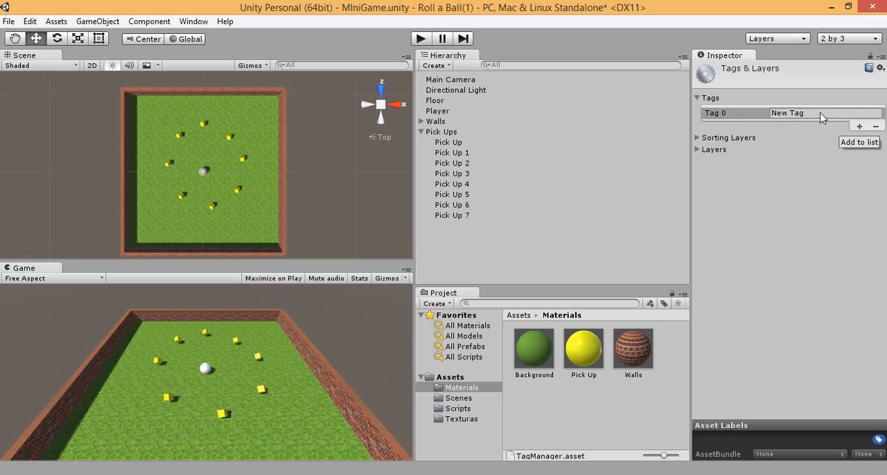
pyautogui.moveTo(818, 114); pyautogui.dragTo(771, 117)
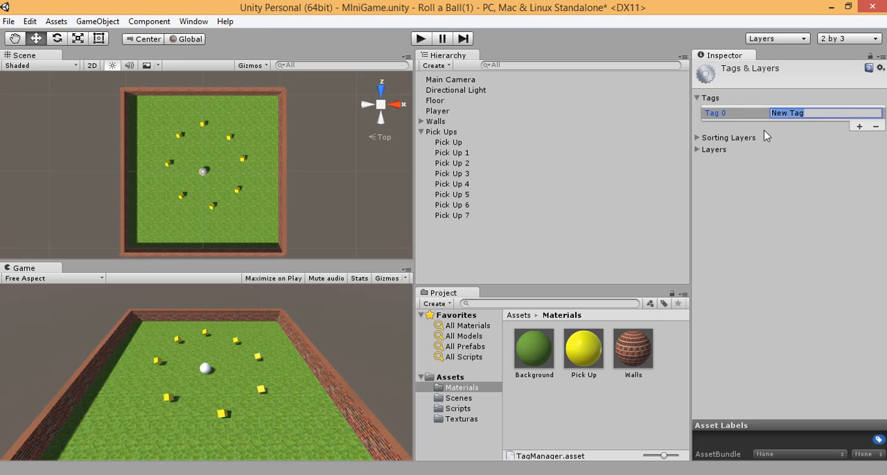
pyautogui.write('Pick Up')
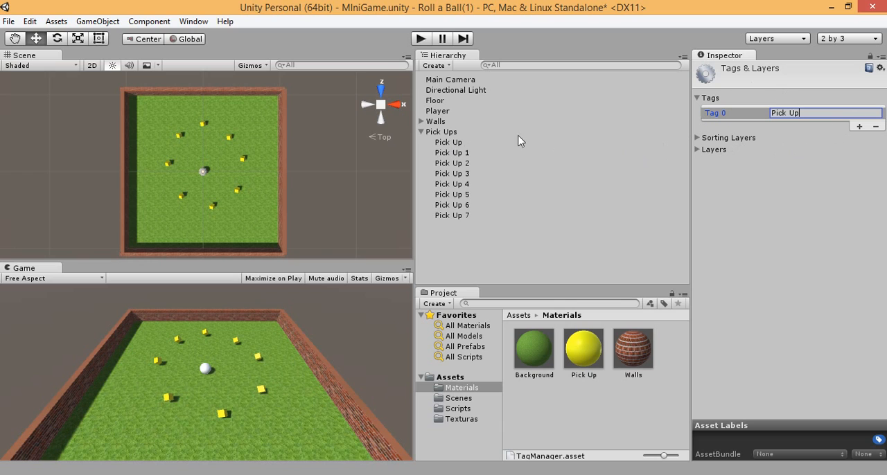
# Step: Assign the Pick Up tag to the cubes Pick Up, Pick Up 1, Pick Up 2 and Pick Up 3
pyautogui.click(448, 142)
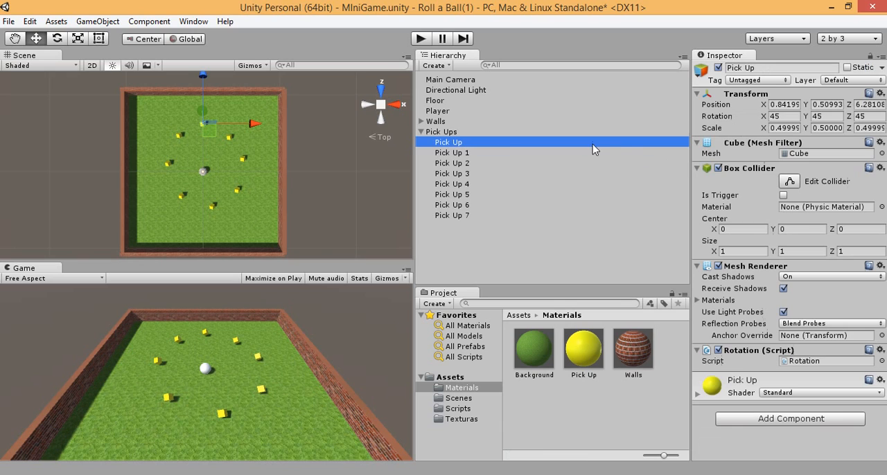
pyautogui.click(759, 81)
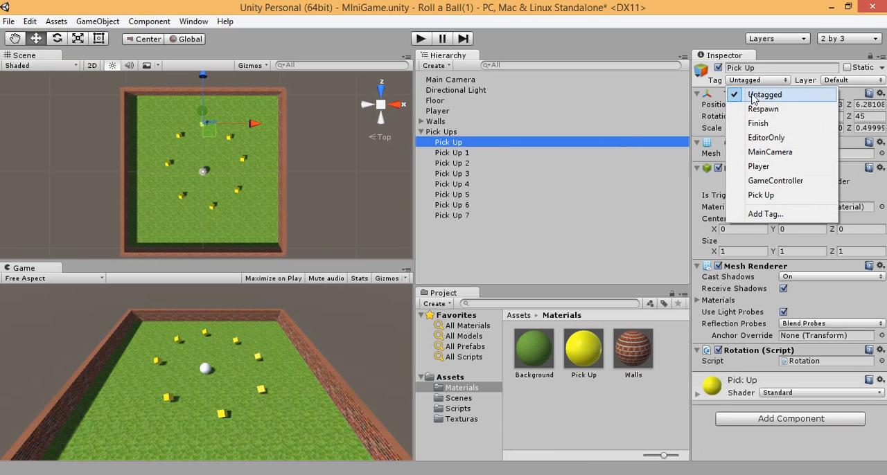
pyautogui.click(762, 196)
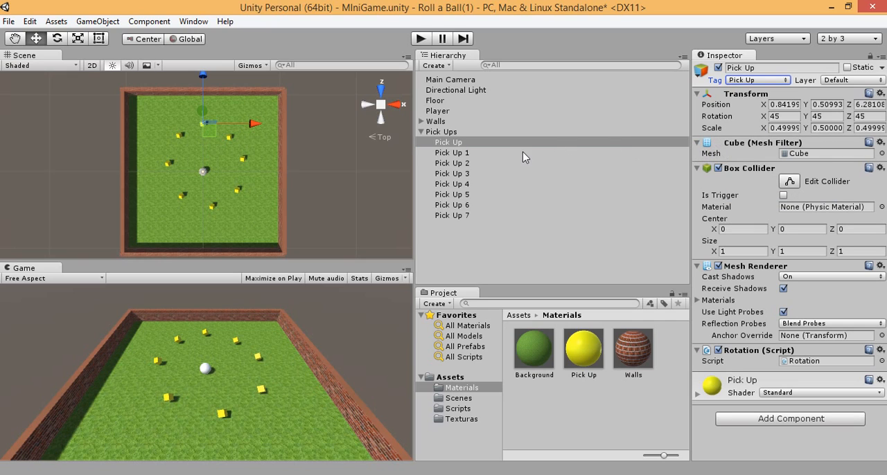
pyautogui.click(458, 153)
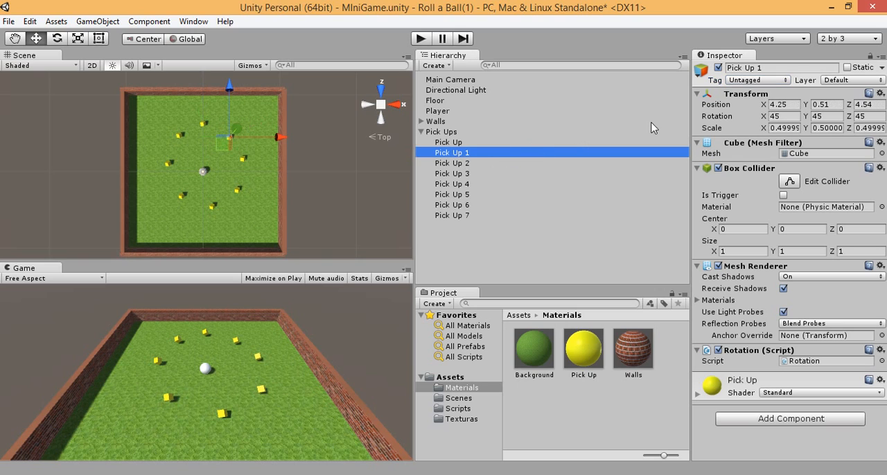
pyautogui.click(762, 81)
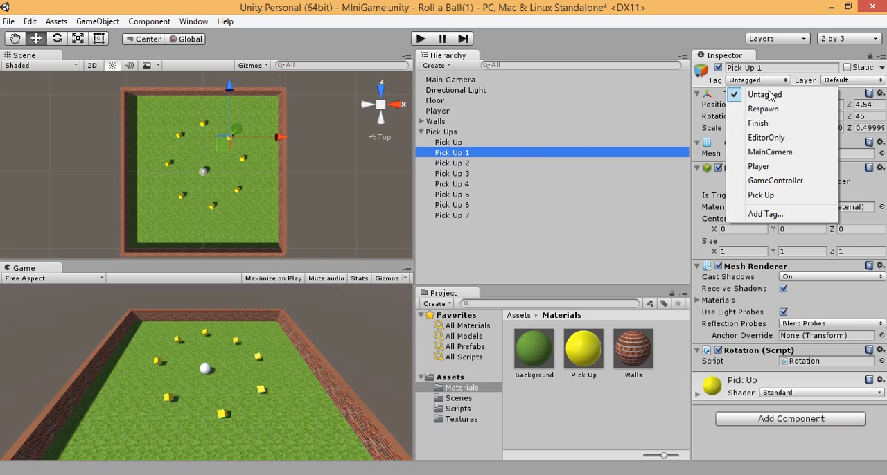
pyautogui.click(755, 196)
pyautogui.click(460, 163)
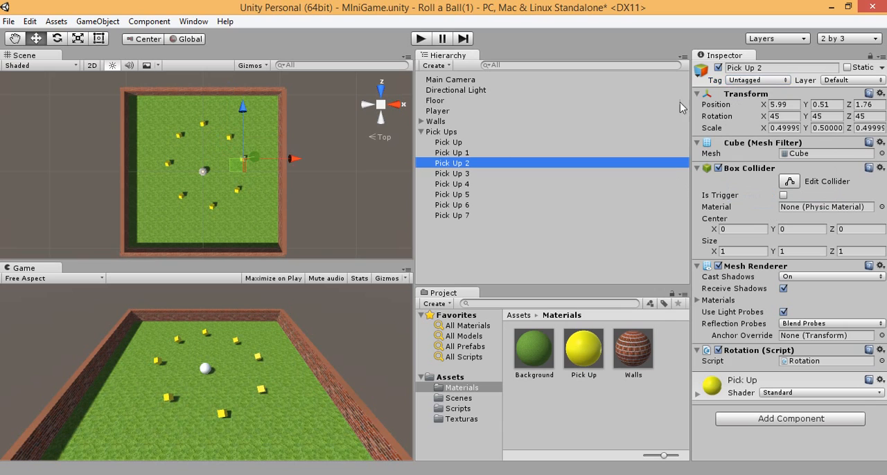
pyautogui.click(755, 80)
pyautogui.click(753, 196)
pyautogui.click(452, 174)
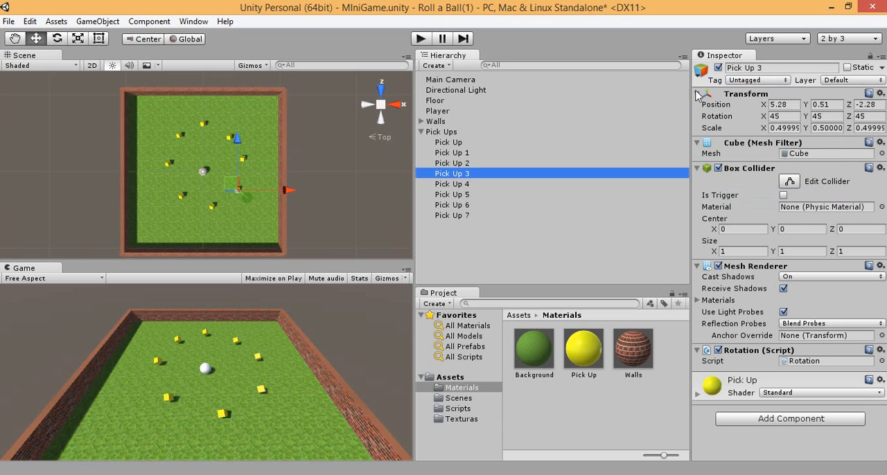
pyautogui.click(755, 81)
pyautogui.click(757, 197)
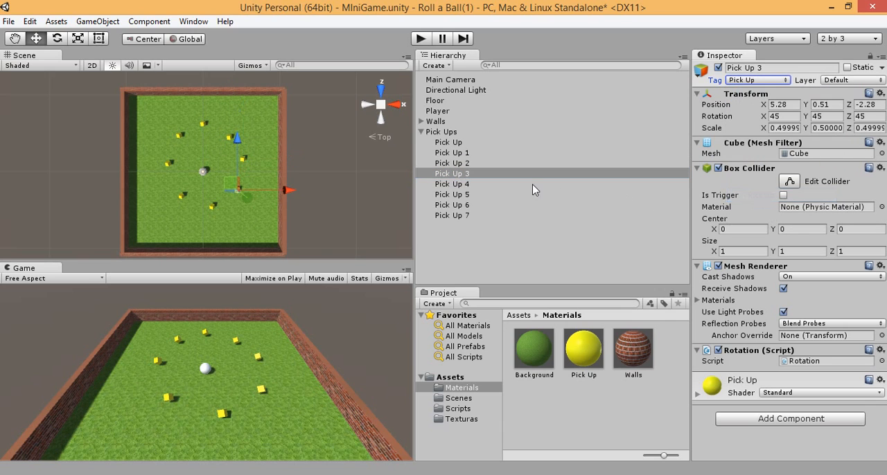
# Step: Assign the Pick Up tag to the cubes Pick Up 4, Pick Up 5, Pick Up 6 and Pick Up 7
pyautogui.click(457, 184)
pyautogui.click(748, 81)
pyautogui.click(753, 196)
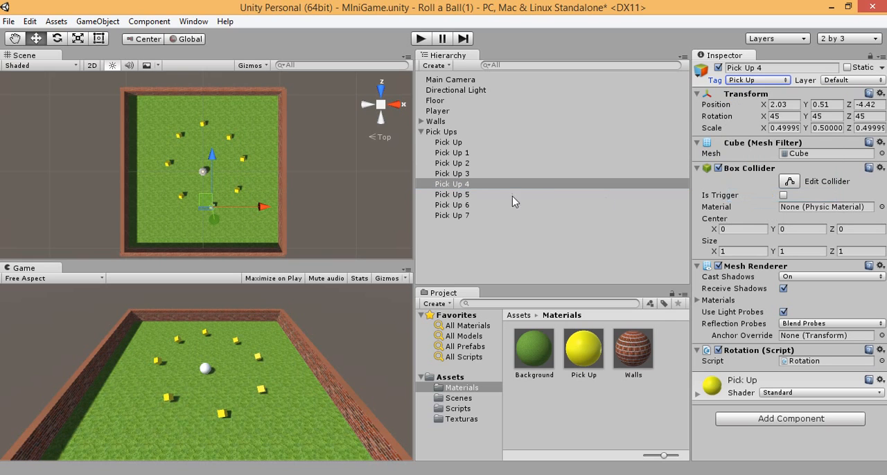
pyautogui.click(514, 196)
pyautogui.click(754, 81)
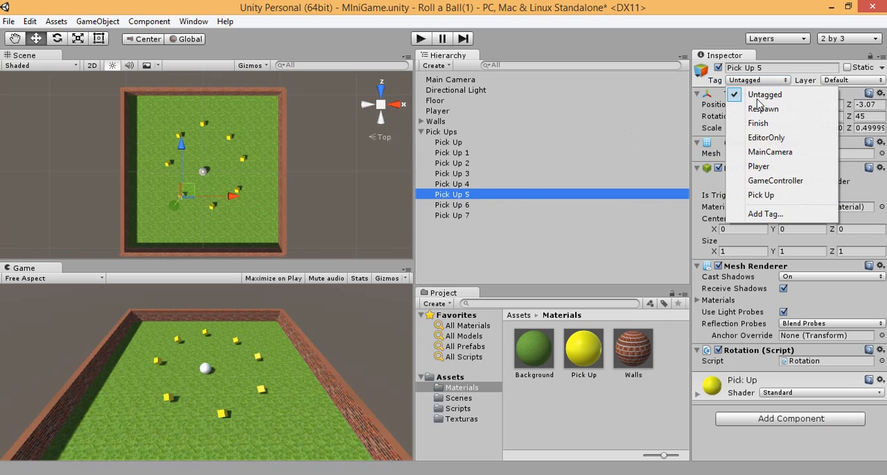
pyautogui.click(762, 197)
pyautogui.click(450, 206)
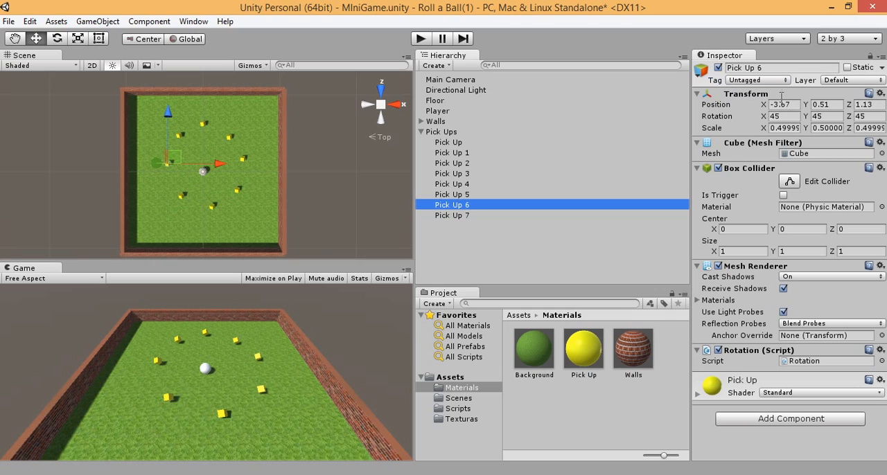
pyautogui.click(755, 80)
pyautogui.click(760, 196)
pyautogui.click(452, 216)
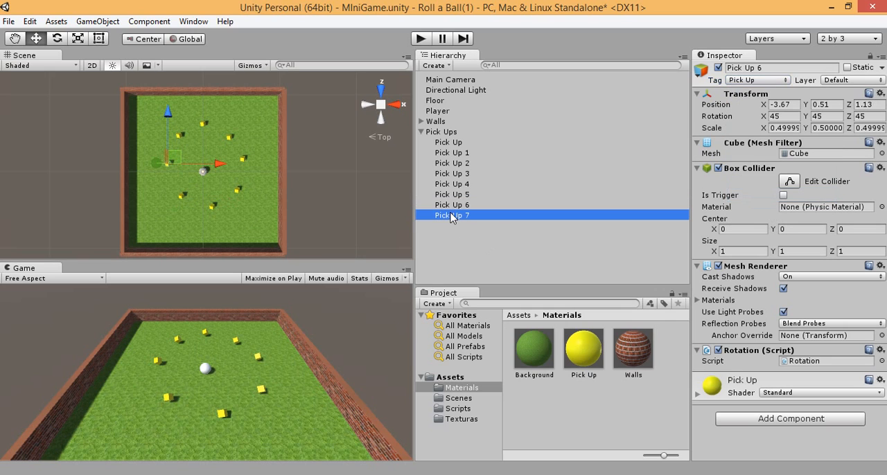
pyautogui.click(748, 81)
pyautogui.click(760, 196)
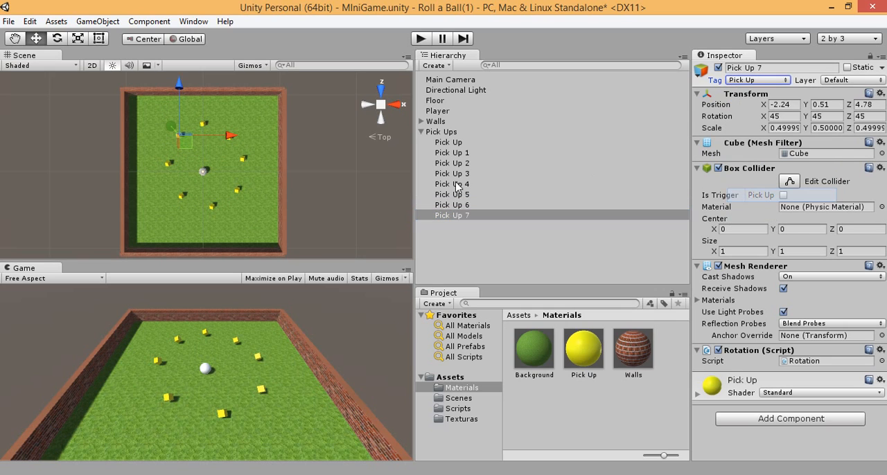
# Step: Check the tag of each cube in the Pick Ups group, from Pick Up 6 back to Pick Up
pyautogui.click(451, 204)
pyautogui.click(452, 194)
pyautogui.click(452, 184)
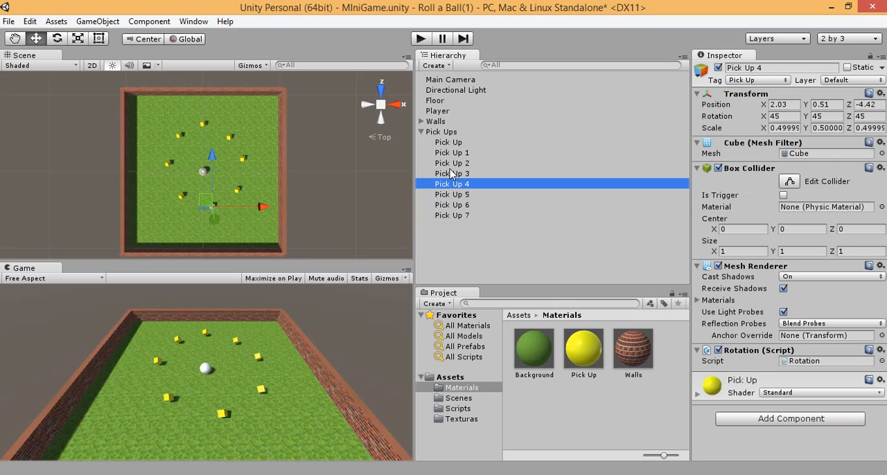
pyautogui.click(451, 173)
pyautogui.click(451, 163)
pyautogui.click(452, 153)
pyautogui.click(452, 143)
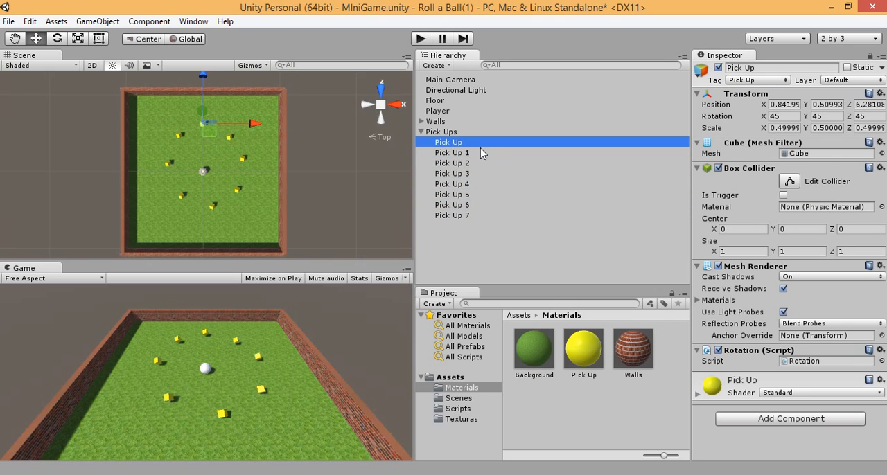
# Step: Switch to MonoDevelop and start the if statement's body in PlayerController.cs with other.gameObject.SetActive
pyautogui.click(331, 471)
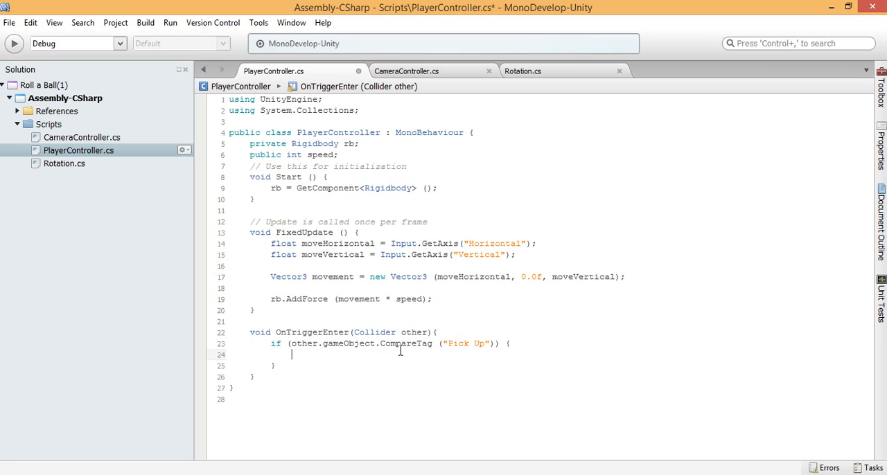
pyautogui.write('other.')
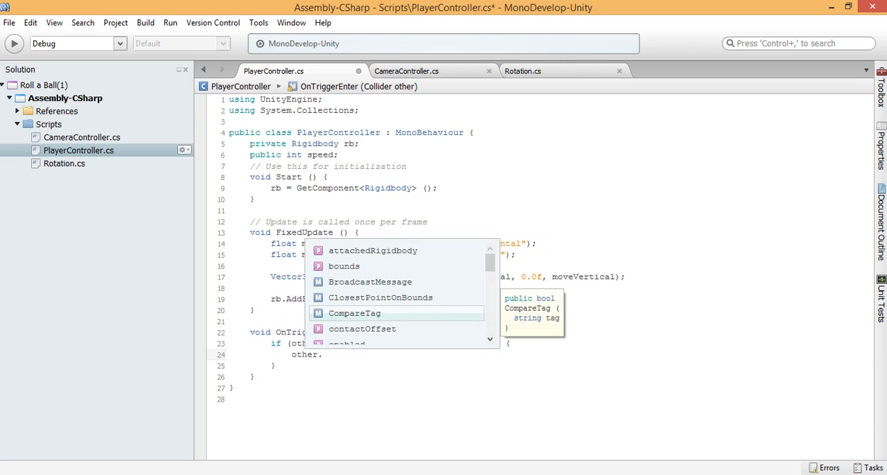
pyautogui.write('gameObject')
pyautogui.press('Return')
pyautogui.write('.')
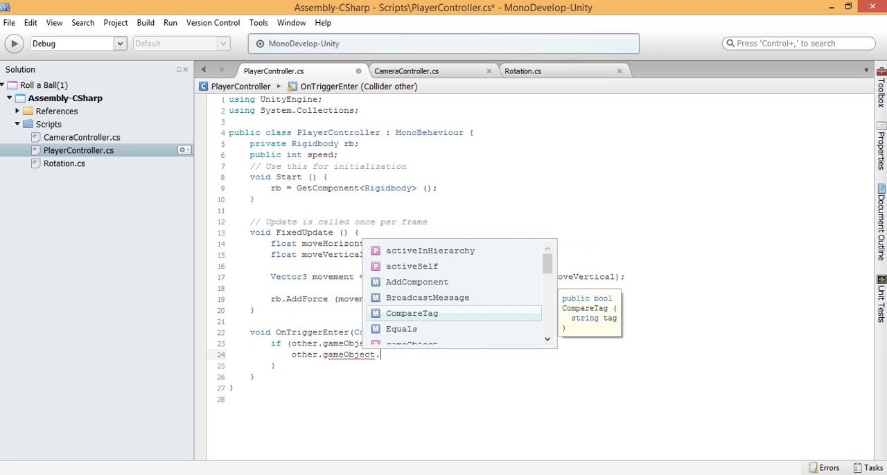
pyautogui.write('S')
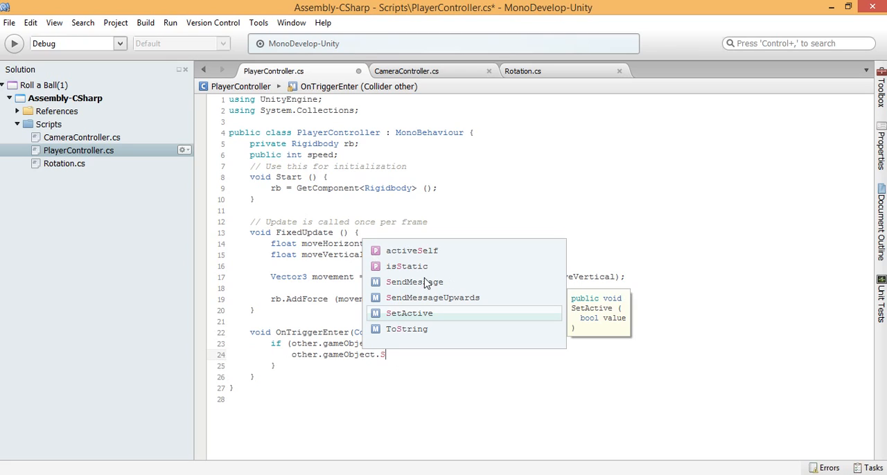
pyautogui.press('Return')
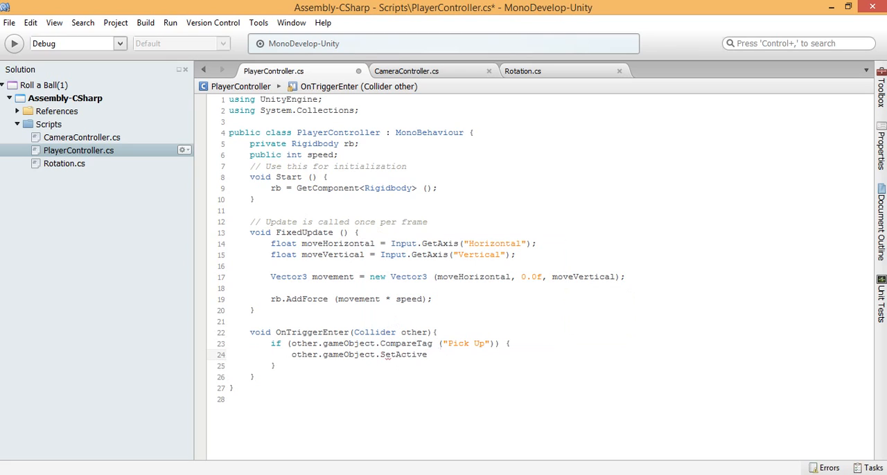
# Step: Switch to Unity and toggle the first Pick Up cube's active state off and back on
pyautogui.moveTo(293, 474)
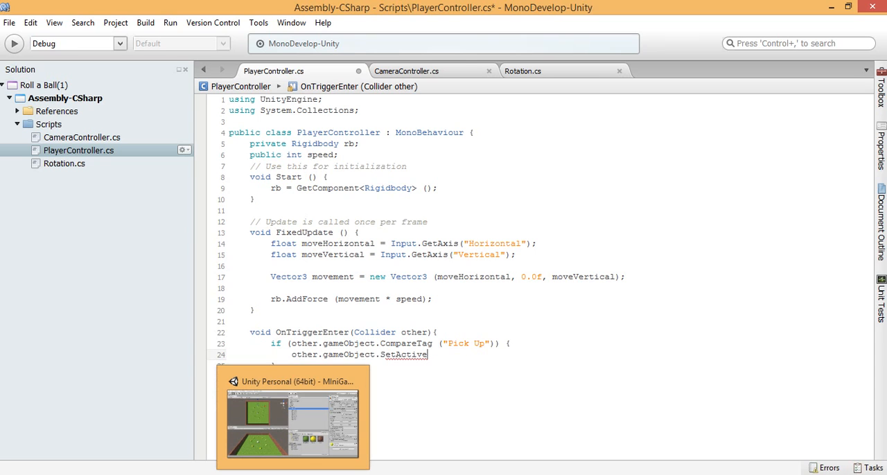
pyautogui.click(263, 444)
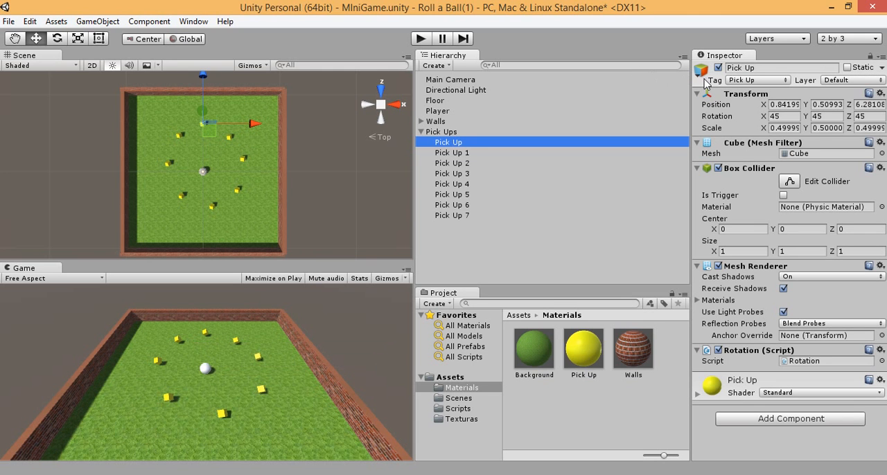
pyautogui.click(367, 474)
pyautogui.click(277, 474)
pyautogui.click(718, 68)
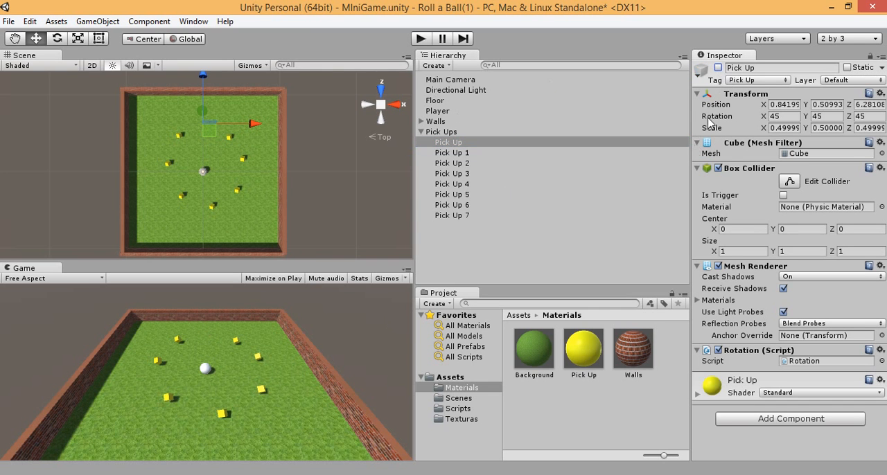
pyautogui.click(718, 68)
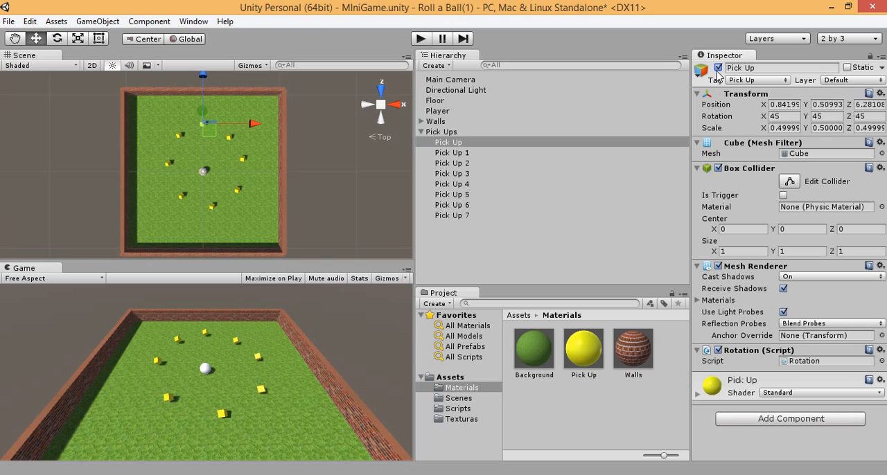
pyautogui.click(717, 68)
pyautogui.click(718, 68)
# Step: Switch to MonoDevelop, complete the SetActive call with the argument false and a semicolon, and save the script
pyautogui.click(328, 474)
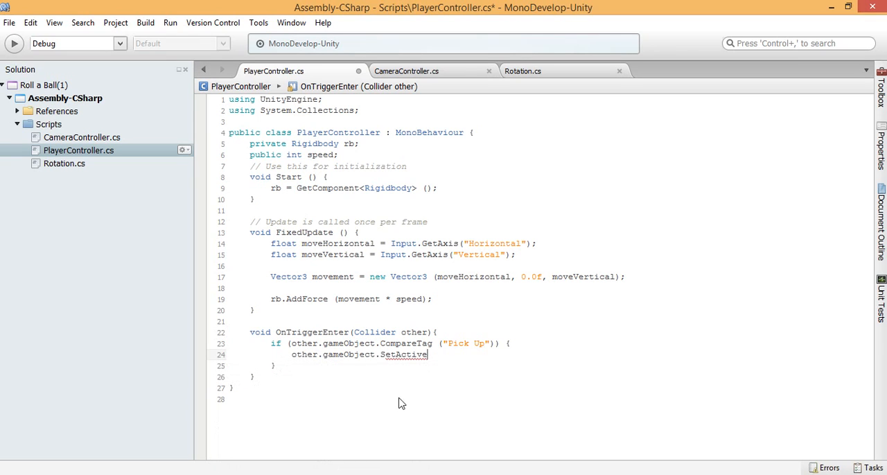
pyautogui.write('()')
pyautogui.write('false')
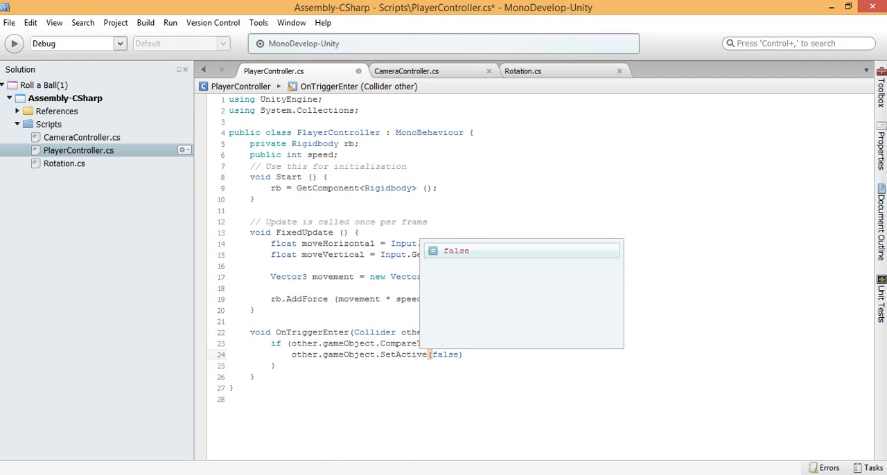
pyautogui.press('Escape')
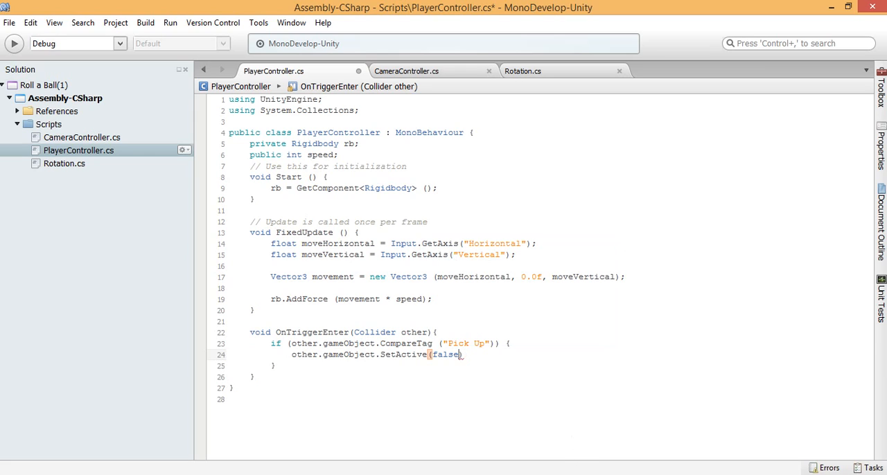
pyautogui.write(';')
pyautogui.hotkey('ctrl', 's')
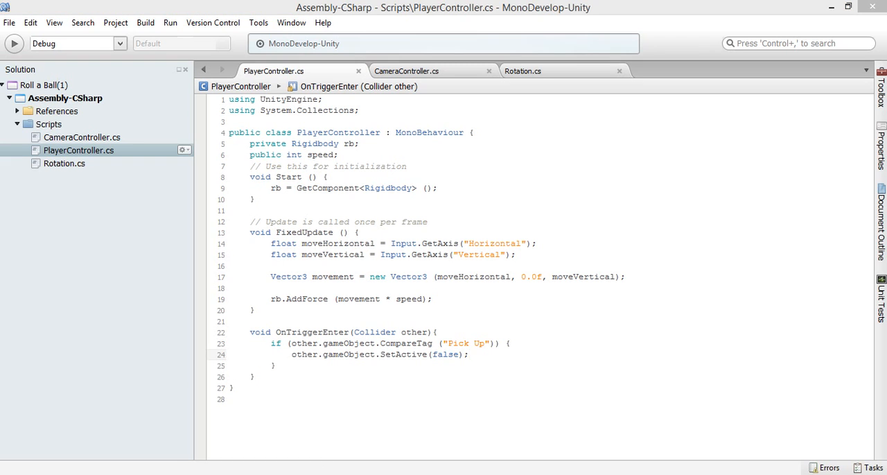
# Step: Switch to Unity and examine the Player's components, including its Player Controller script
pyautogui.hotkey('alt', 'Tab')
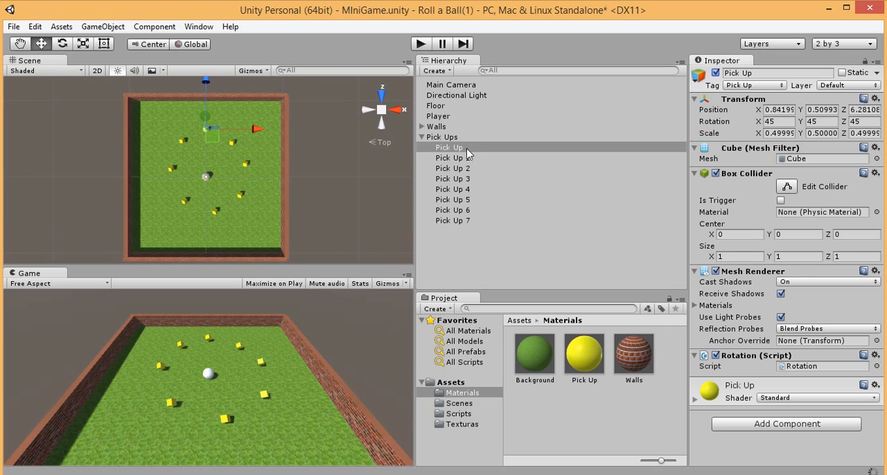
pyautogui.click(438, 127)
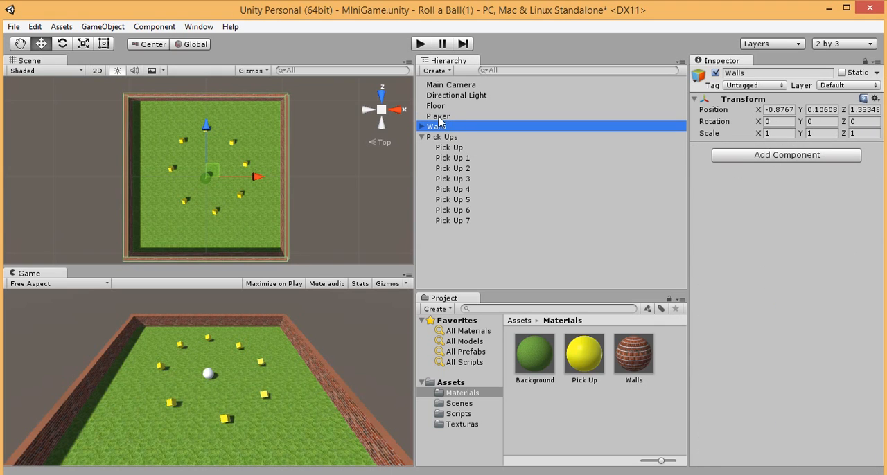
pyautogui.click(444, 117)
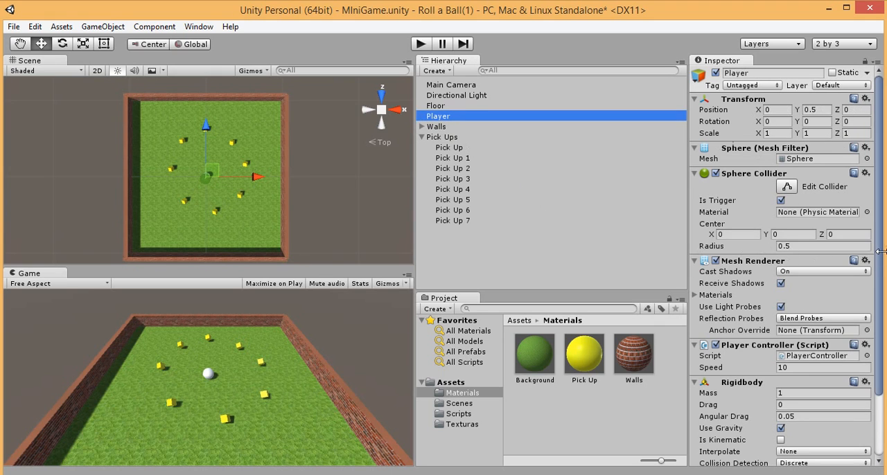
pyautogui.moveTo(880, 258); pyautogui.dragTo(880, 286)
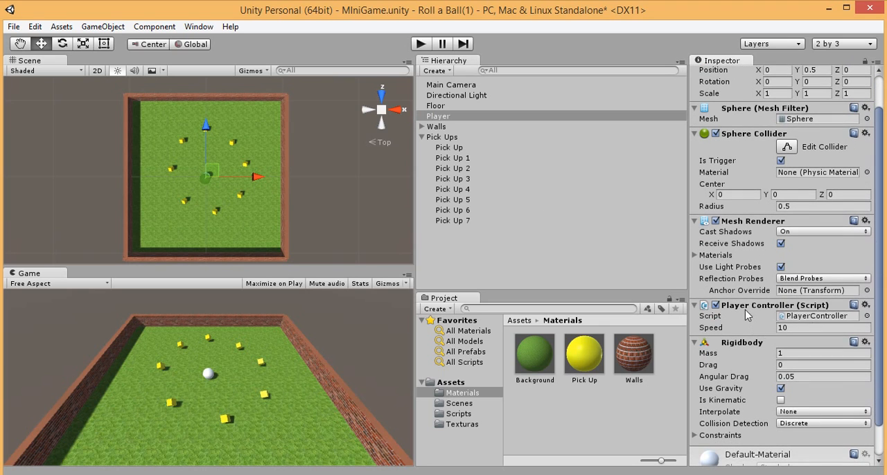
pyautogui.click(741, 306)
pyautogui.click(736, 306)
# Step: Play-test the game by rolling the ball down and right, and stop play mode
pyautogui.click(419, 44)
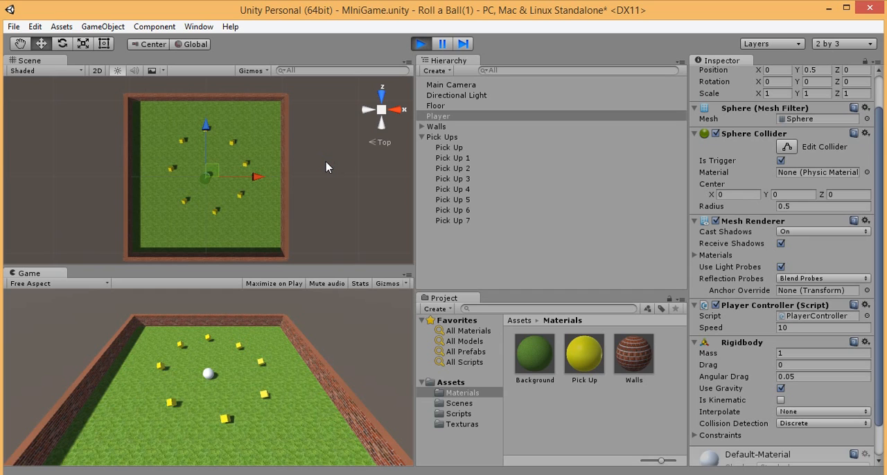
pyautogui.press('Down')
pyautogui.press('Right')
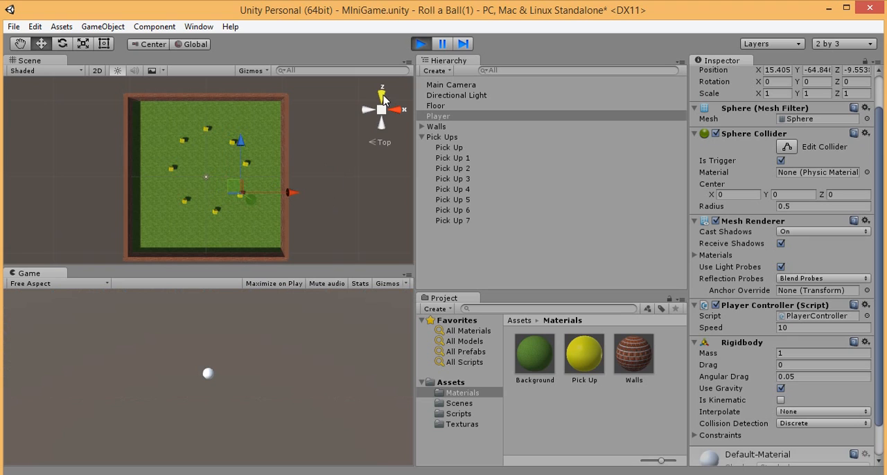
pyautogui.click(420, 44)
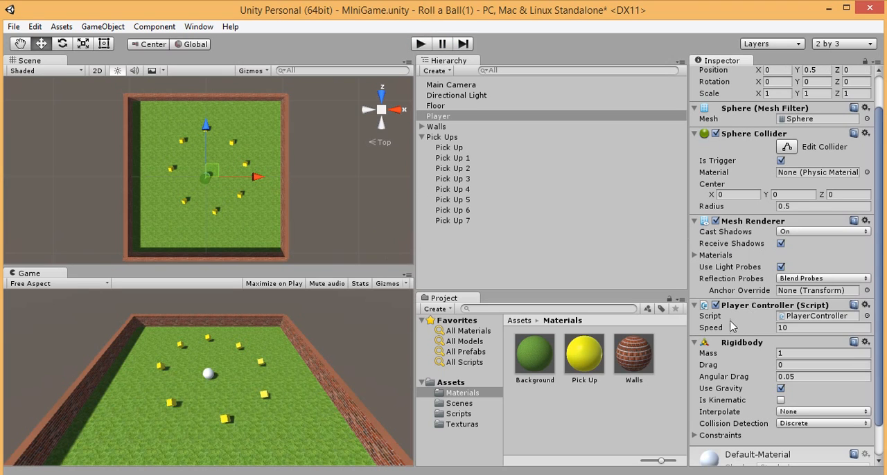
# Step: Turn off Is Trigger on the Player's Sphere Collider
pyautogui.click(455, 158)
pyautogui.click(450, 148)
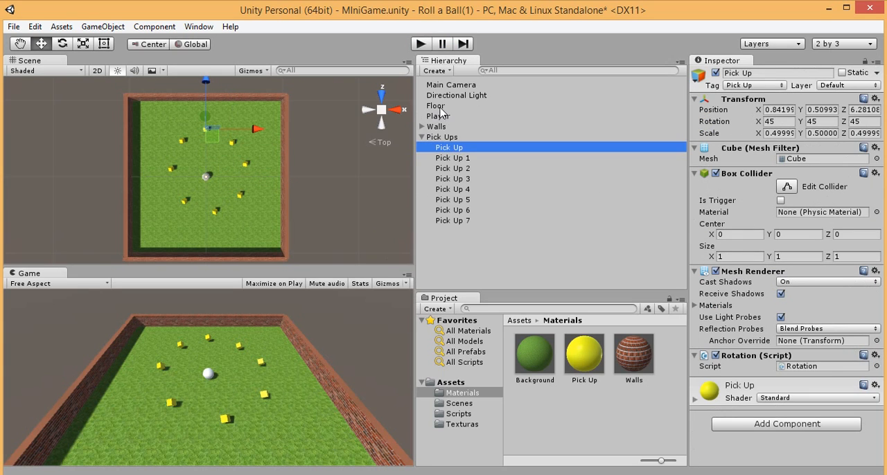
pyautogui.click(439, 116)
pyautogui.click(436, 105)
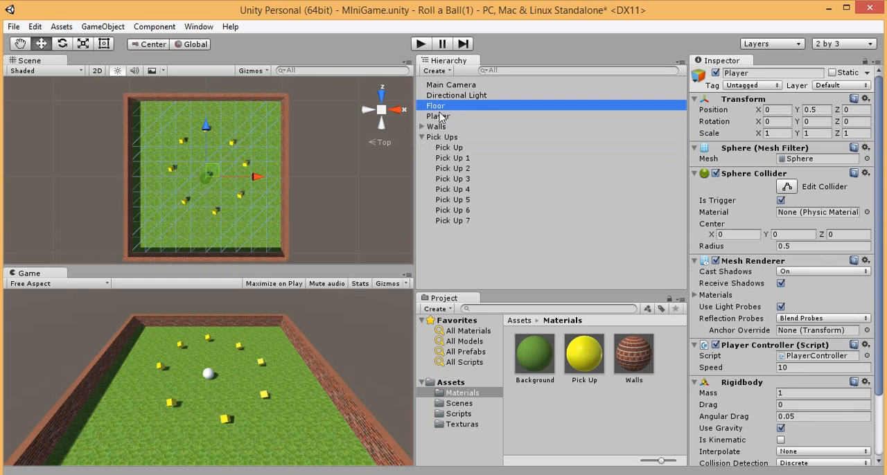
pyautogui.click(439, 116)
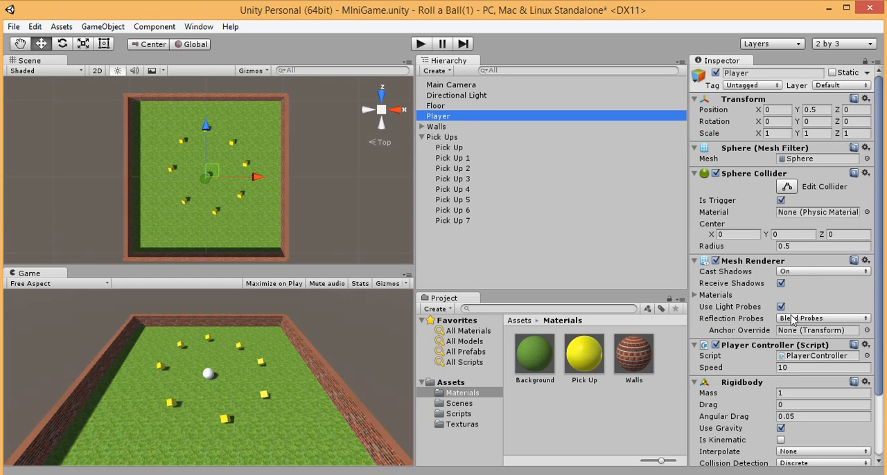
pyautogui.click(781, 200)
# Step: Turn on Is Trigger for the Box Colliders of Pick Up, Pick Up 1, Pick Up 2 and Pick Up 3
pyautogui.click(451, 148)
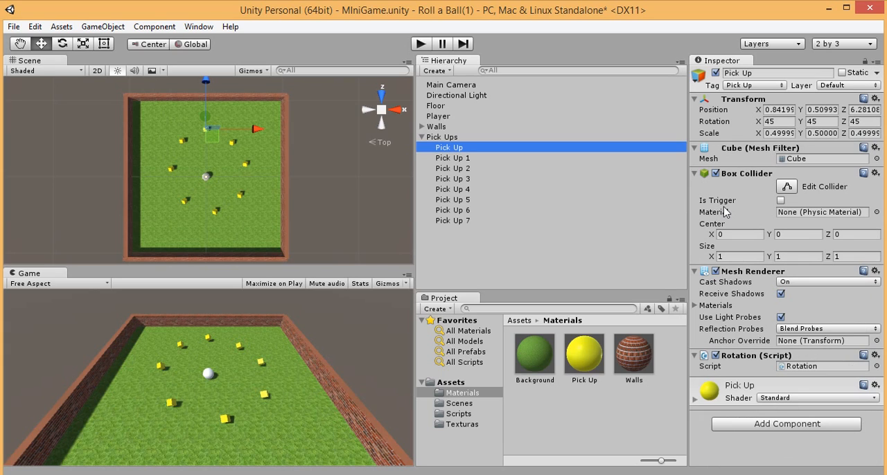
pyautogui.click(781, 201)
pyautogui.click(447, 158)
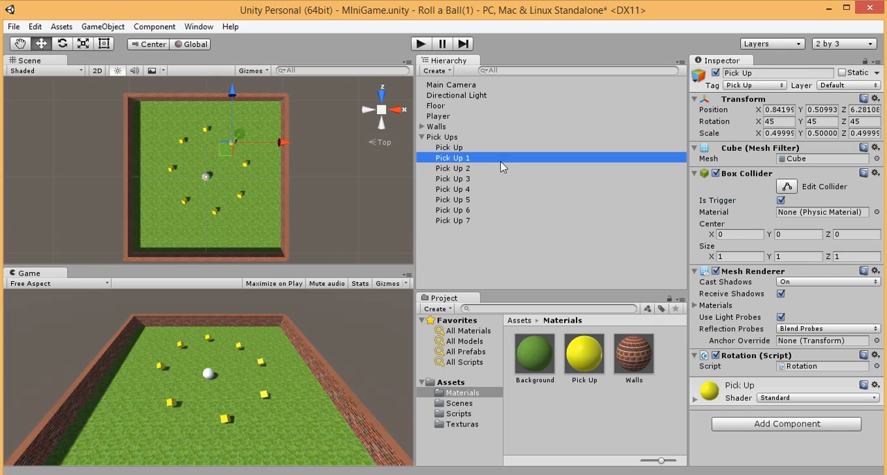
pyautogui.click(781, 200)
pyautogui.click(461, 169)
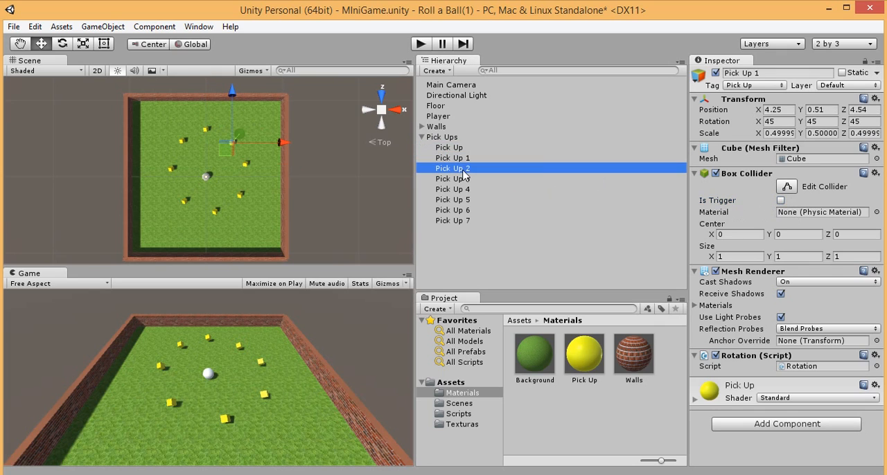
pyautogui.click(780, 200)
pyautogui.click(457, 179)
pyautogui.click(782, 200)
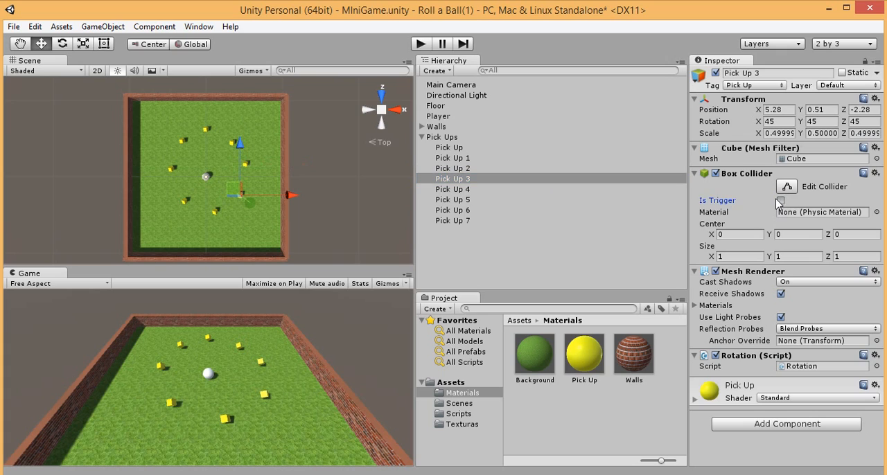
# Step: Turn on Is Trigger for the Box Colliders of Pick Up 4, Pick Up 5, Pick Up 6 and Pick Up 7
pyautogui.click(440, 190)
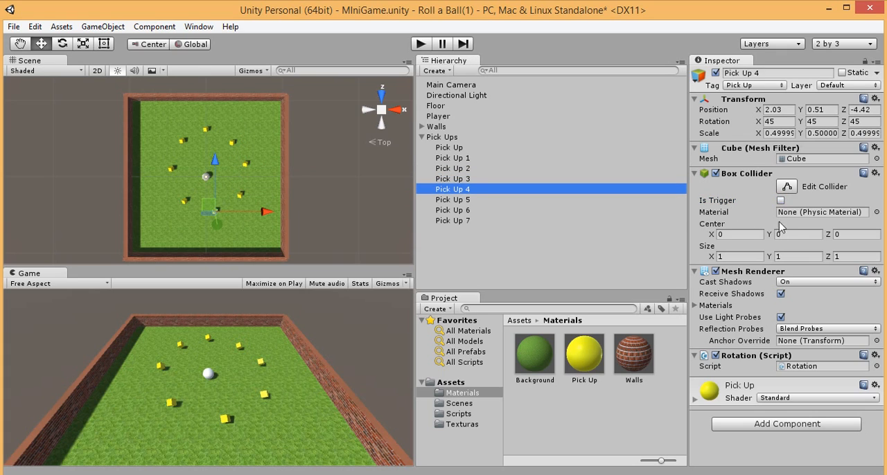
pyautogui.click(780, 200)
pyautogui.click(455, 199)
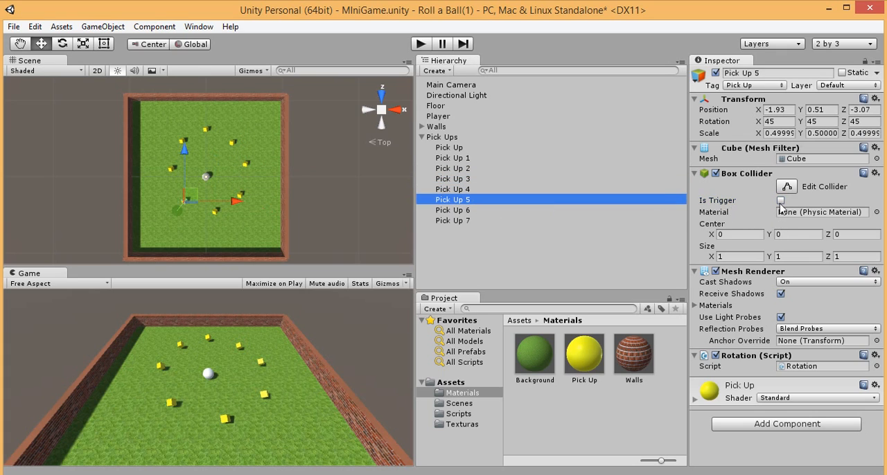
pyautogui.click(780, 200)
pyautogui.click(458, 210)
pyautogui.click(781, 200)
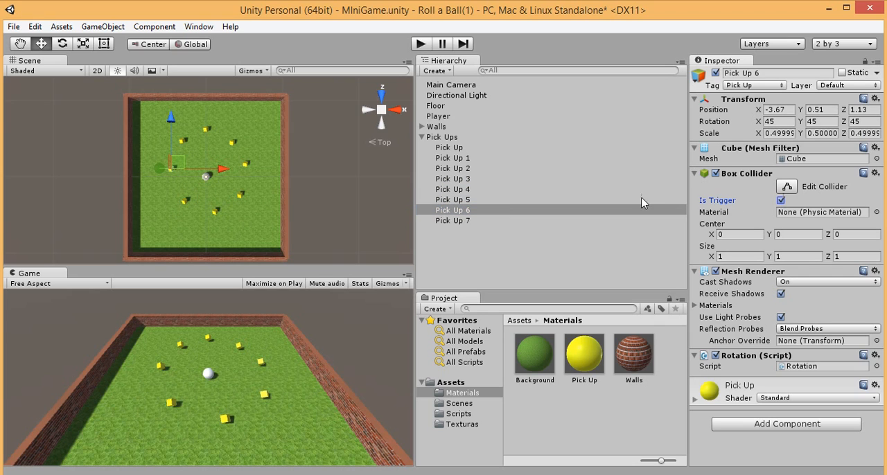
pyautogui.click(452, 220)
pyautogui.click(781, 200)
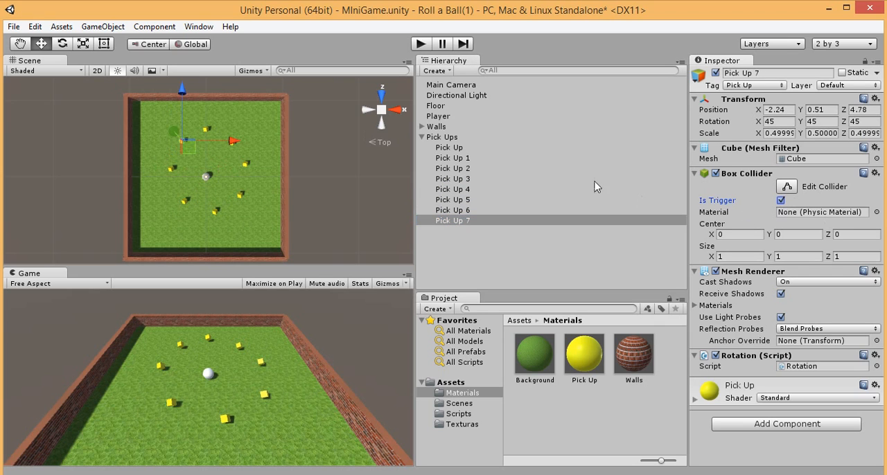
# Step: Play-test the game by rolling the ball around between the cubes, and stop play mode
pyautogui.click(420, 43)
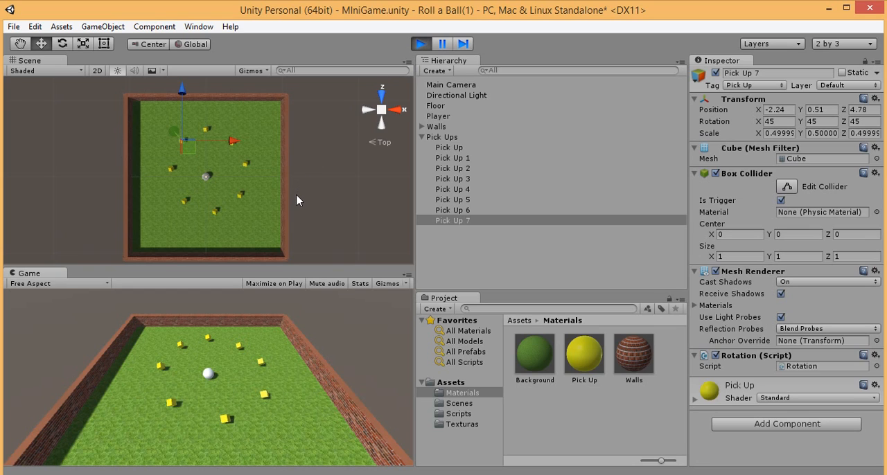
pyautogui.press('Down')
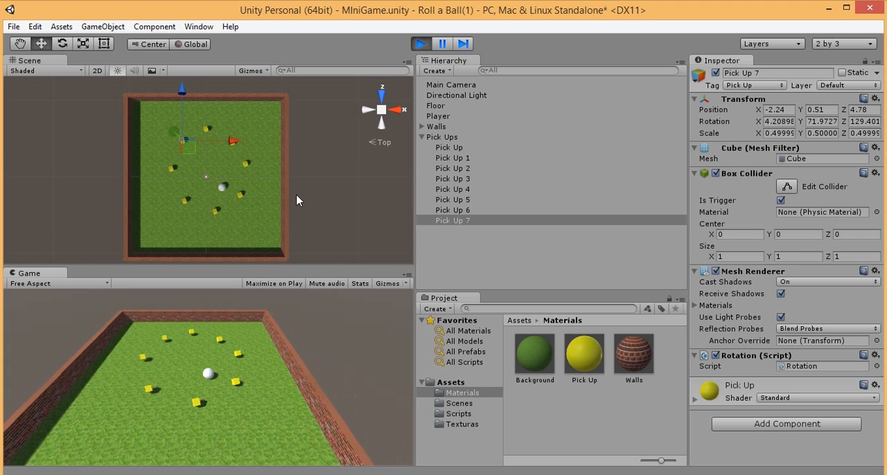
pyautogui.press('Left')
pyautogui.press('Up')
pyautogui.press('Right')
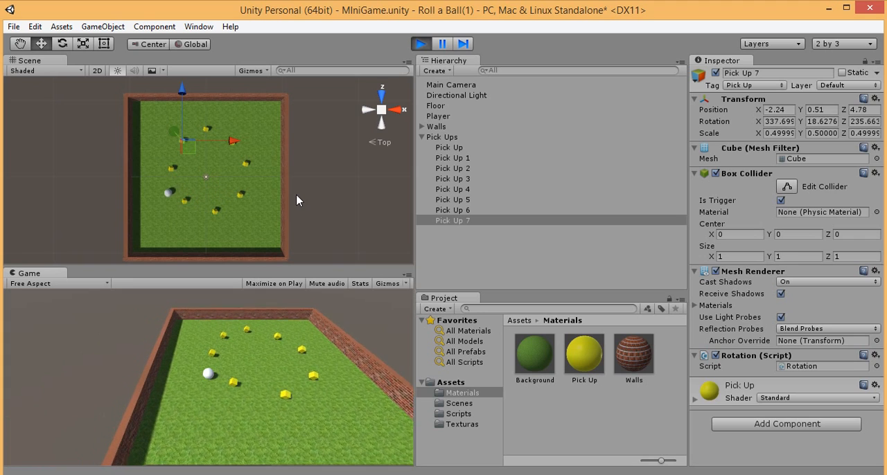
pyautogui.press('Up')
pyautogui.press('Down')
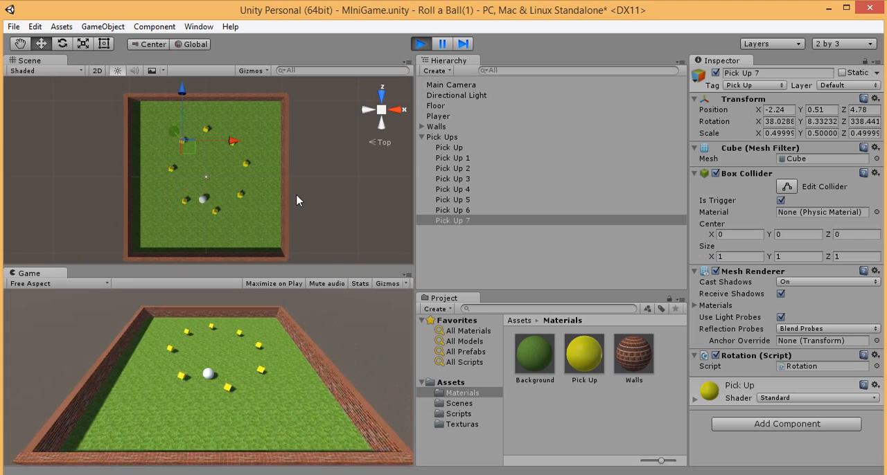
pyautogui.press('Up')
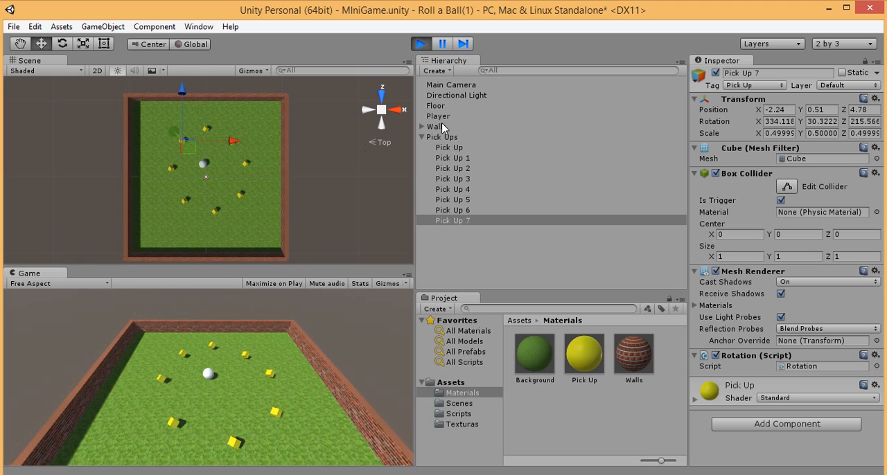
pyautogui.click(420, 44)
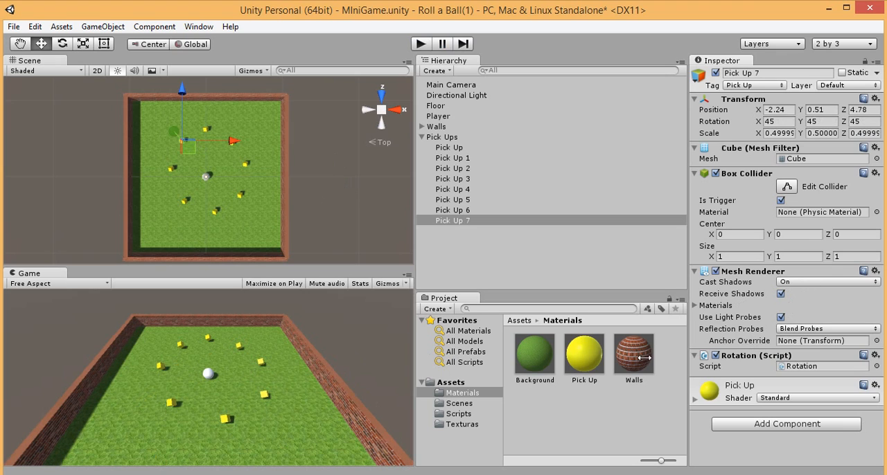
# Step: Select the Player, switch to MonoDevelop, and review the OnTriggerEnter code and save state of PlayerController.cs
pyautogui.click(441, 116)
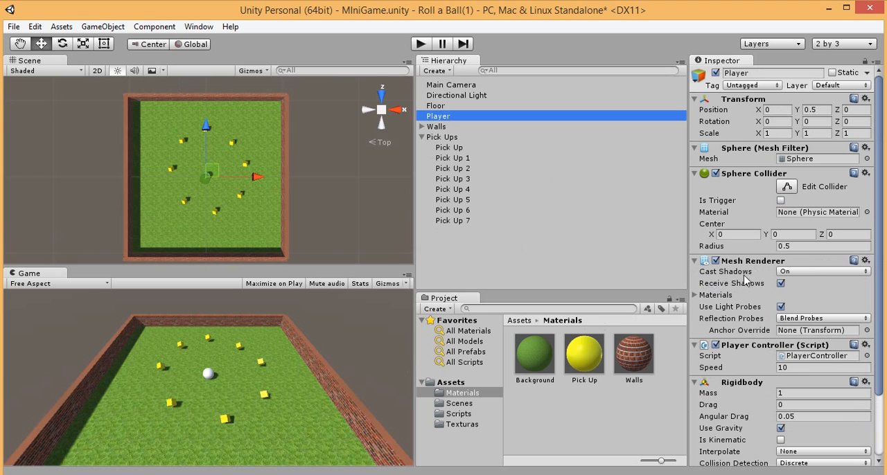
pyautogui.hotkey('alt', 'Tab')
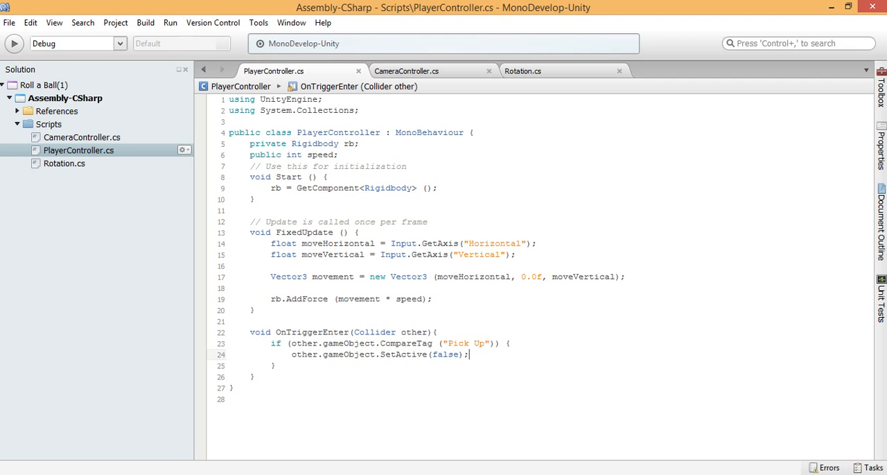
pyautogui.click(384, 345)
pyautogui.press('Down')
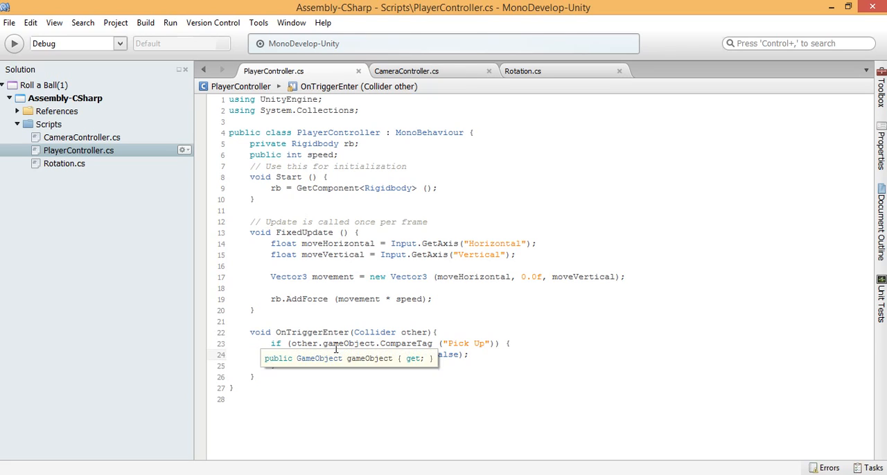
pyautogui.click(399, 333)
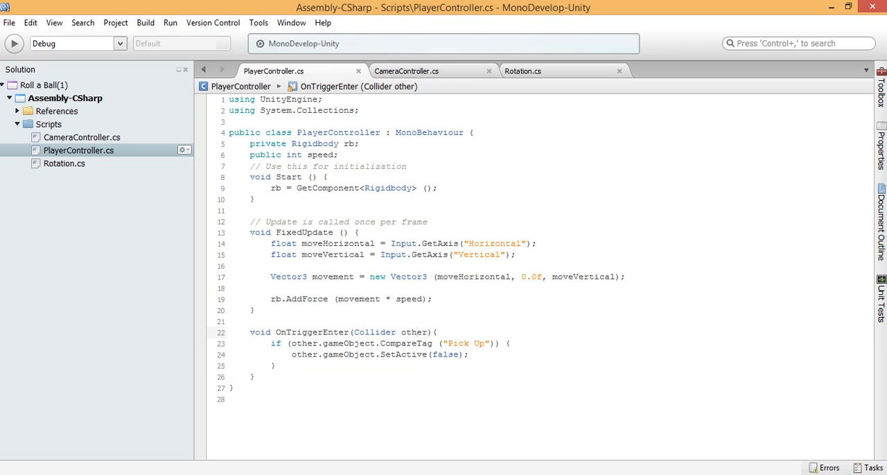
pyautogui.click(421, 354)
pyautogui.click(12, 25)
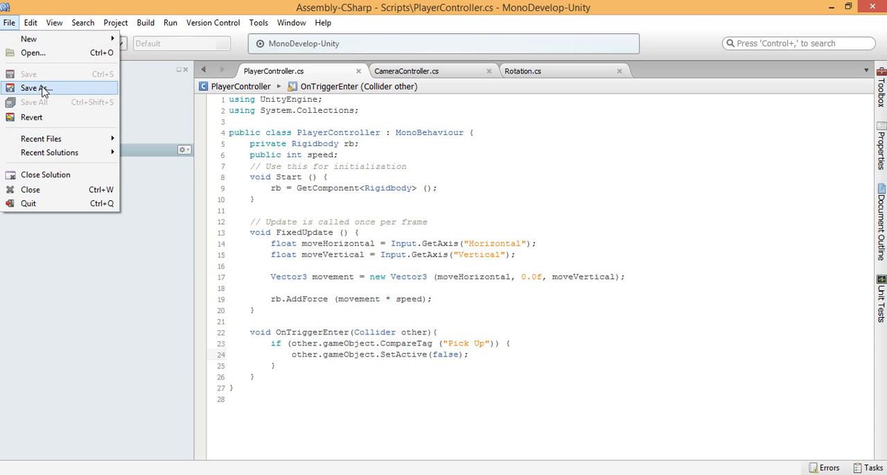
# Step: Return to Unity and examine the Player's Rigidbody settings and the first Pick Up cube's components
pyautogui.click(433, 246)
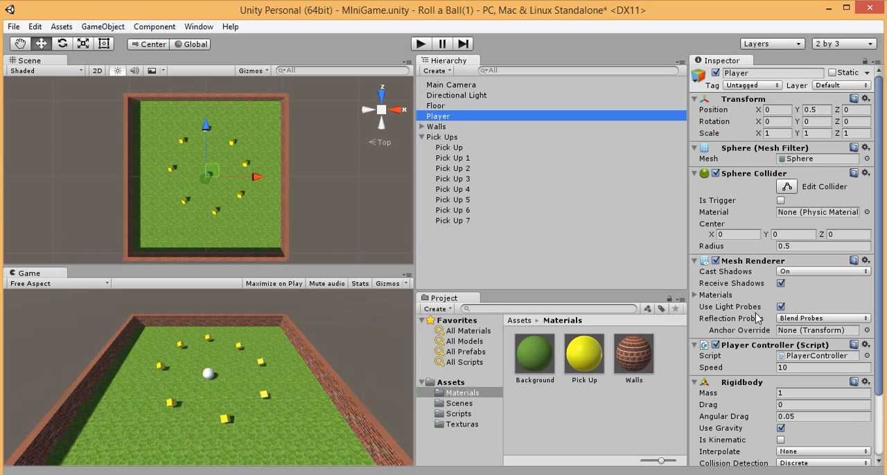
pyautogui.scroll(-3, 762, 319)
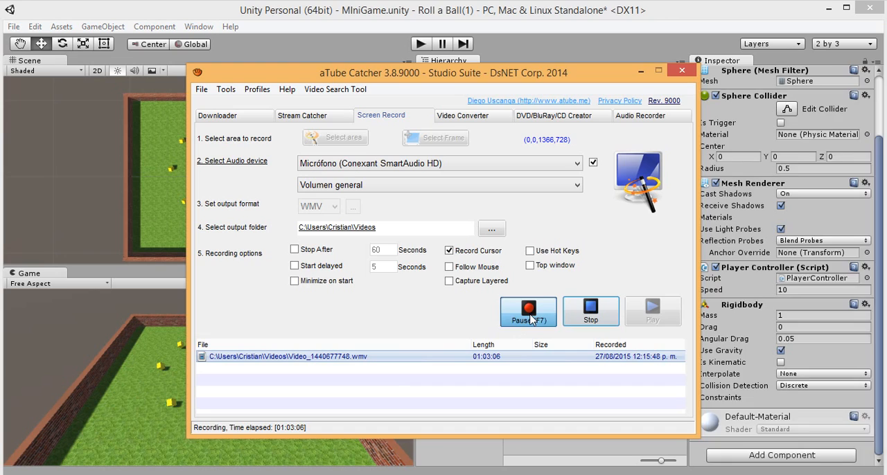
pyautogui.click(449, 147)
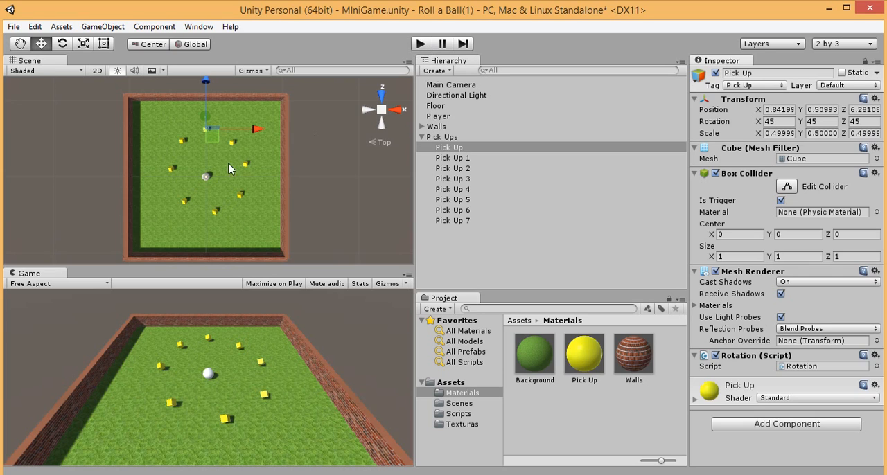
# Step: Play-test the pickup behaviour by rolling the ball into the cubes around the arena, and stop play mode
pyautogui.click(420, 44)
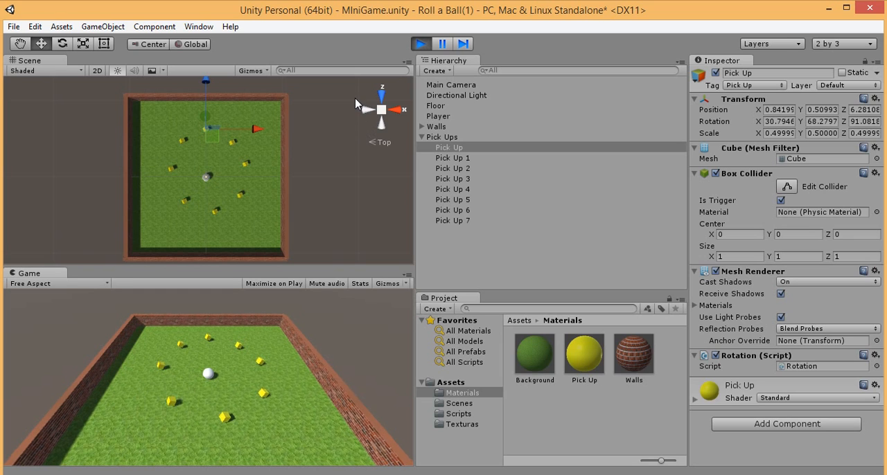
pyautogui.press('Down')
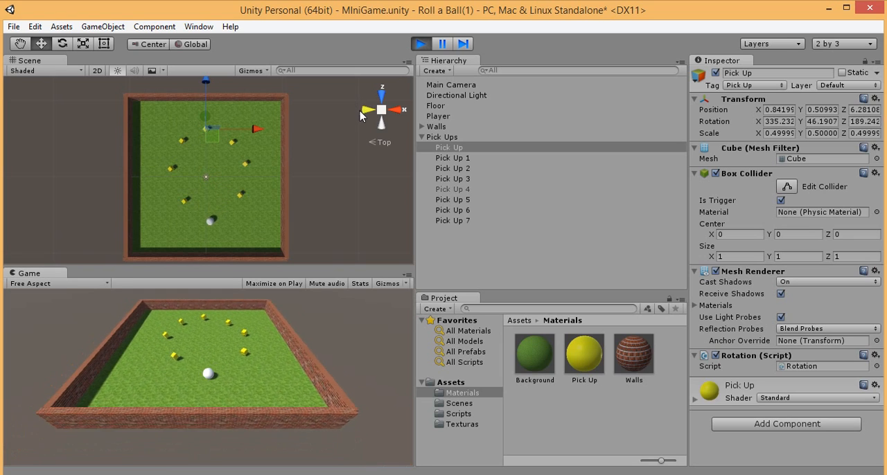
pyautogui.press('Left')
pyautogui.press('Up')
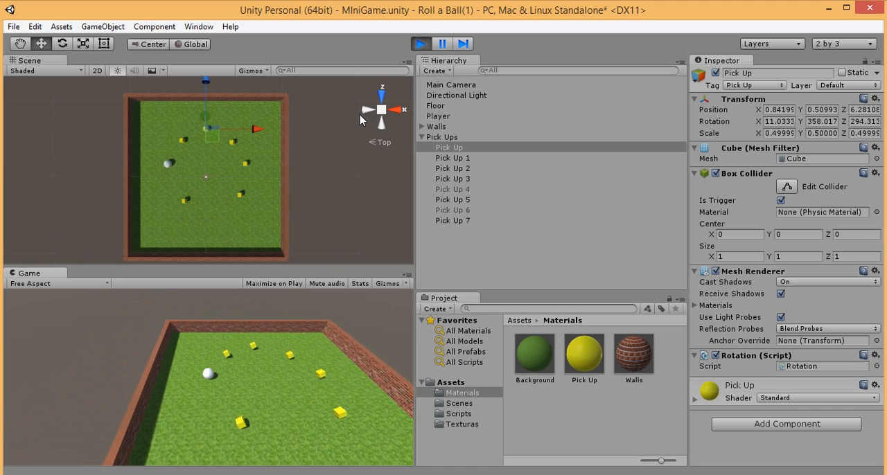
pyautogui.press('Right')
pyautogui.press('Down')
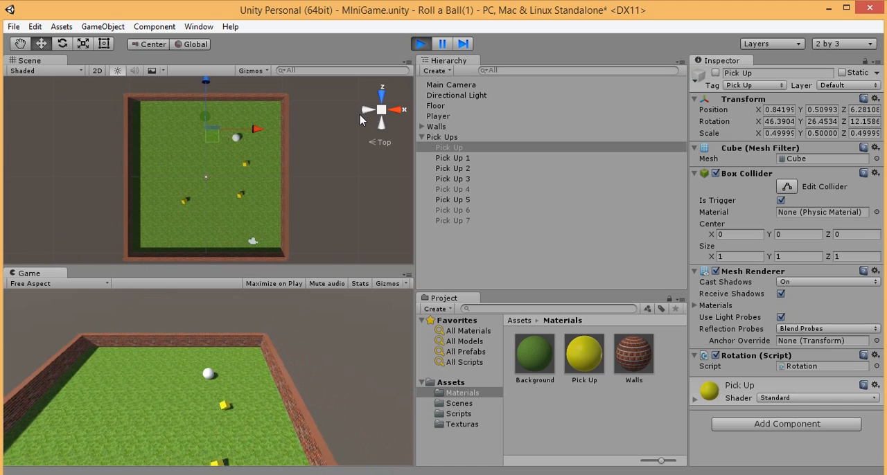
pyautogui.press('Left')
pyautogui.press('Up')
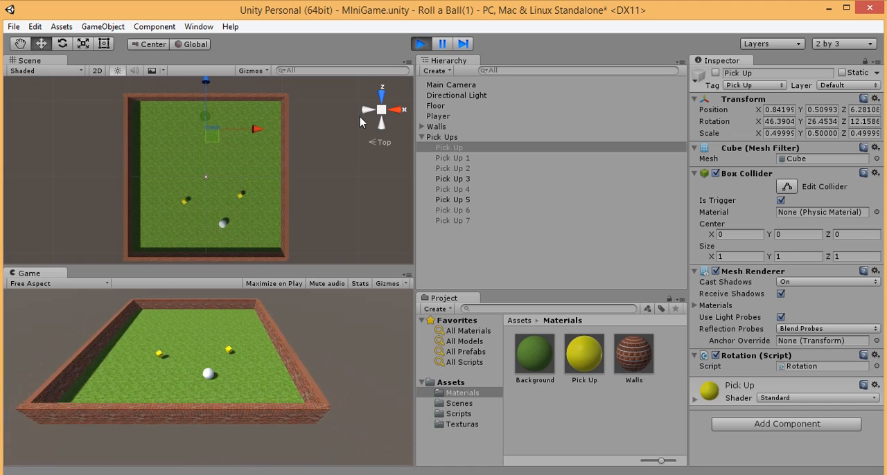
pyautogui.press('Left')
pyautogui.press('Right')
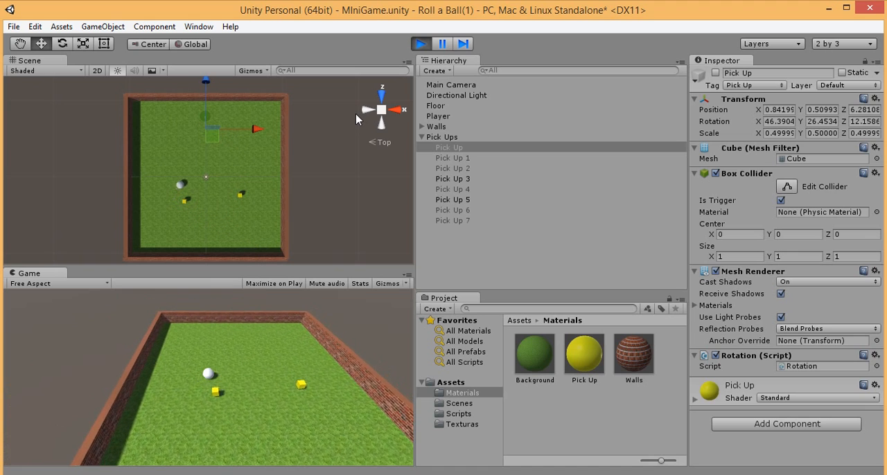
pyautogui.press('Down')
pyautogui.press('Left')
pyautogui.press('Up')
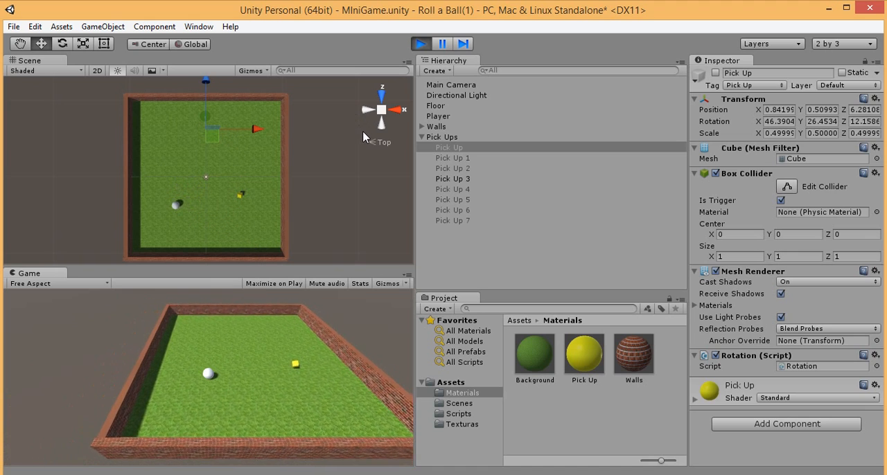
pyautogui.click(421, 44)
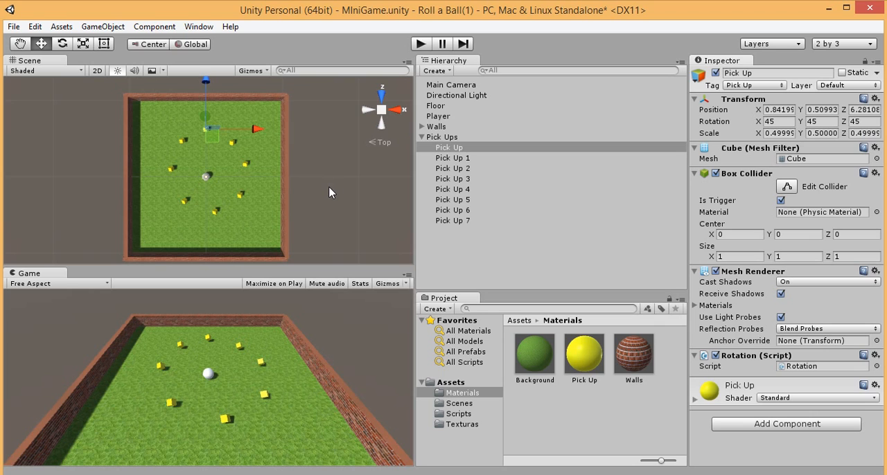
pyautogui.moveTo(253, 474)
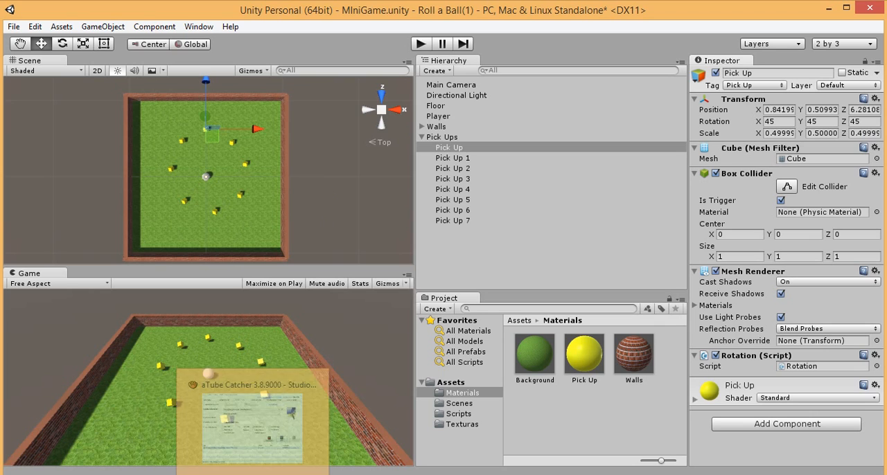